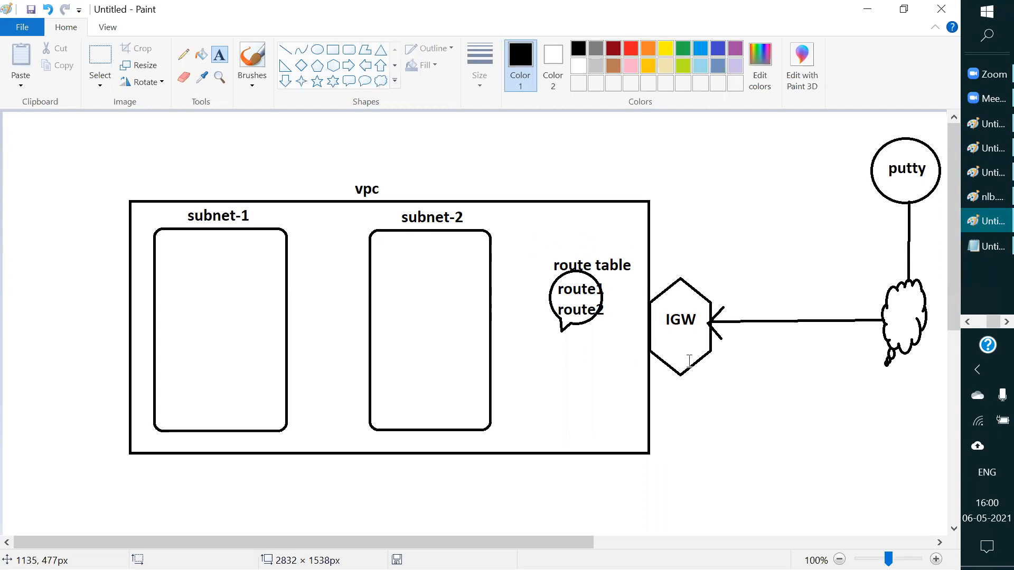
Step: Switch to the AWS console in the Edge browser, open the EC2 service and start the launch instance wizard
left_click(988, 75)
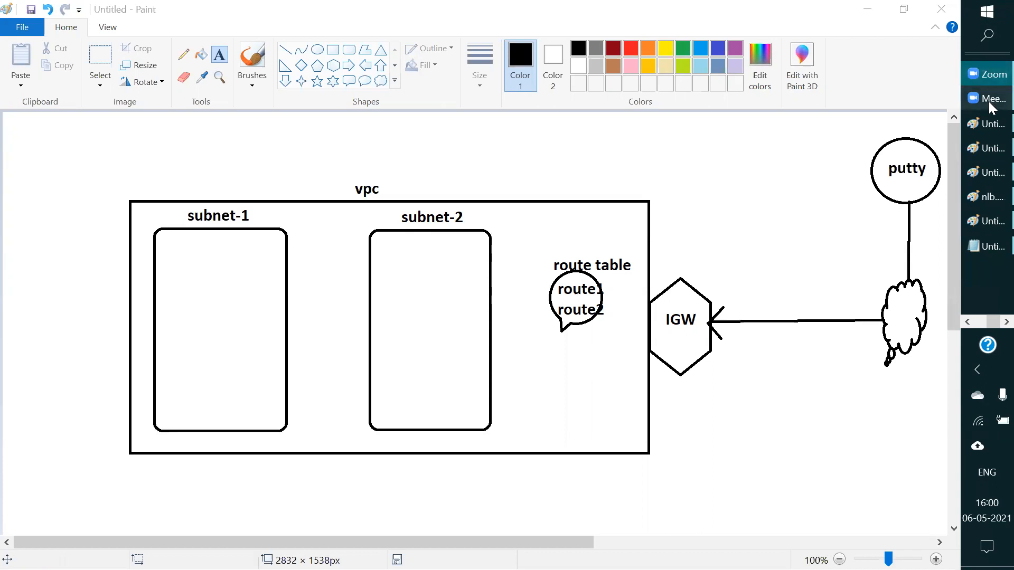
left_click(966, 321)
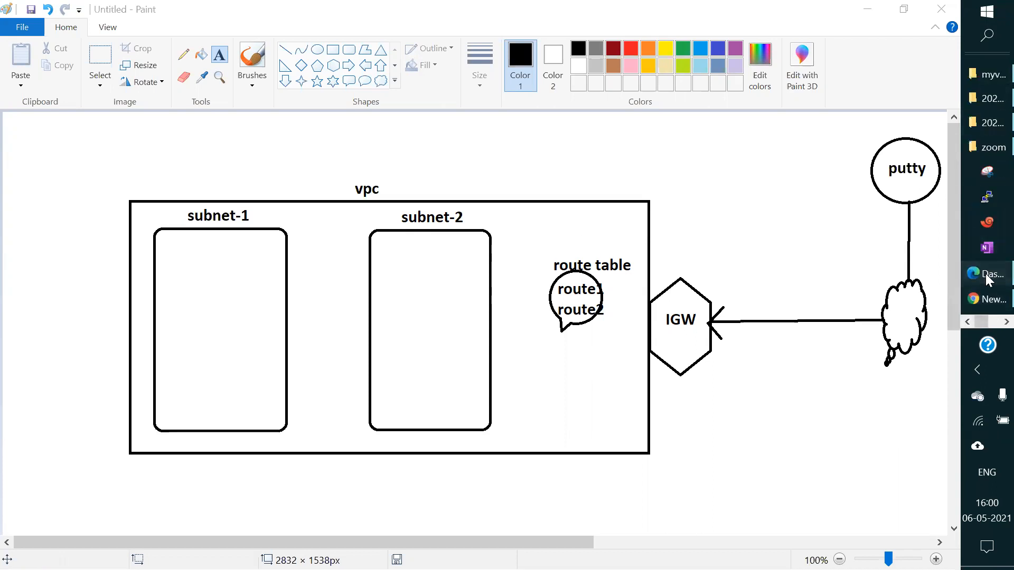
left_click(985, 273)
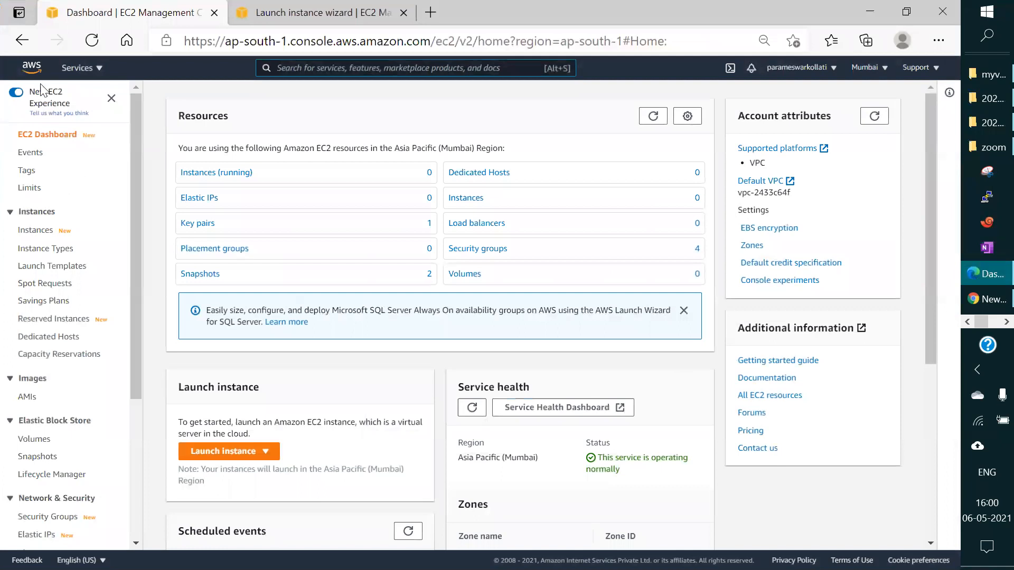
left_click(77, 69)
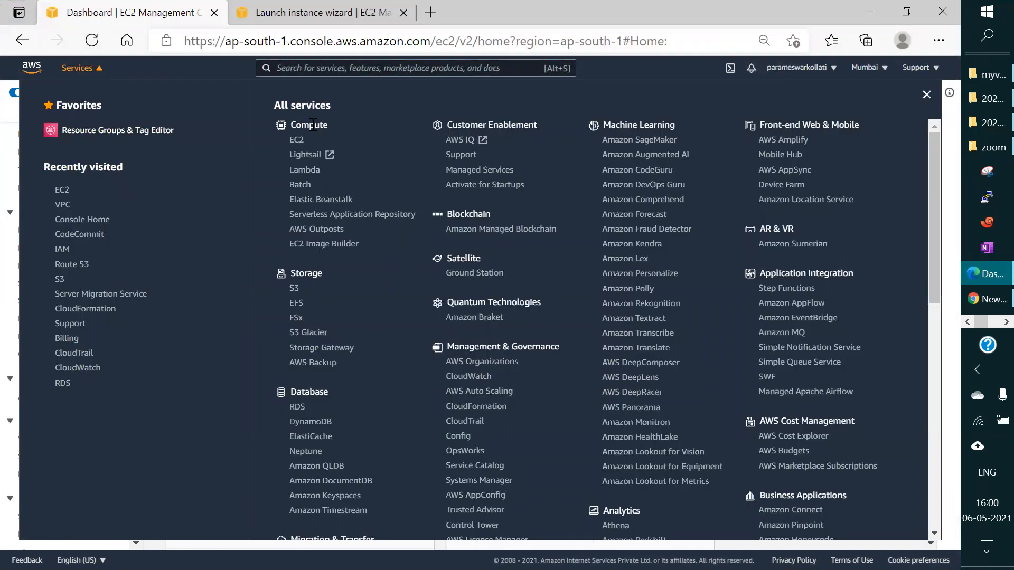
left_click(296, 140)
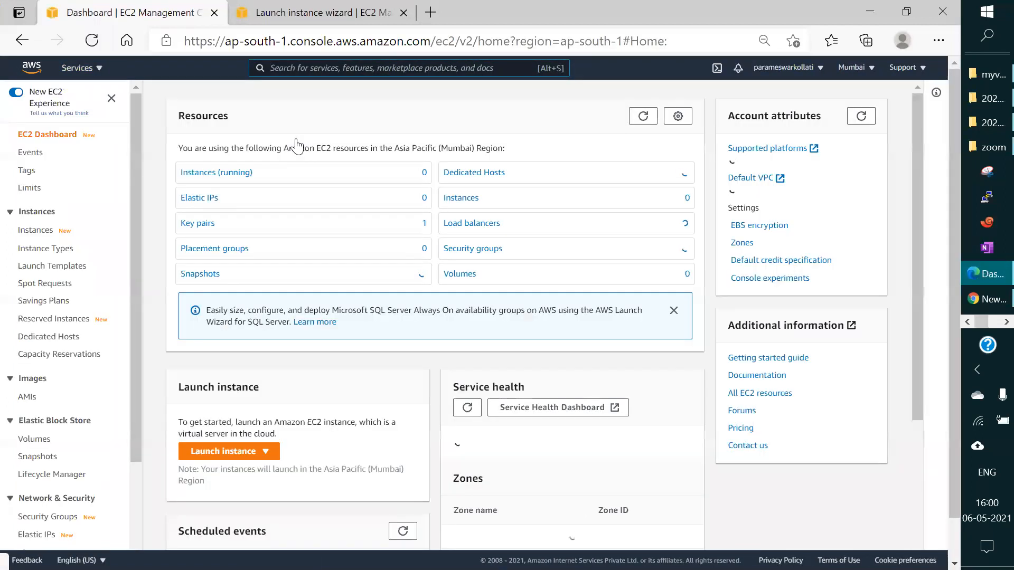
left_click(214, 453)
left_click(208, 469)
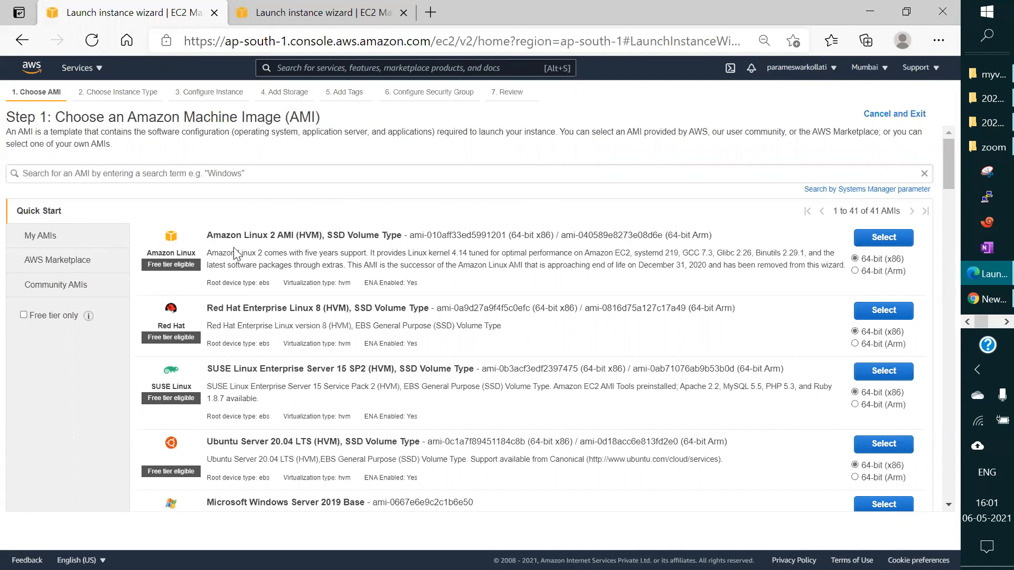
Step: Select the 64-bit (x86) Amazon Linux 2 AMI with the t2.micro type and proceed to the Configure Instance Details step
left_click(896, 239)
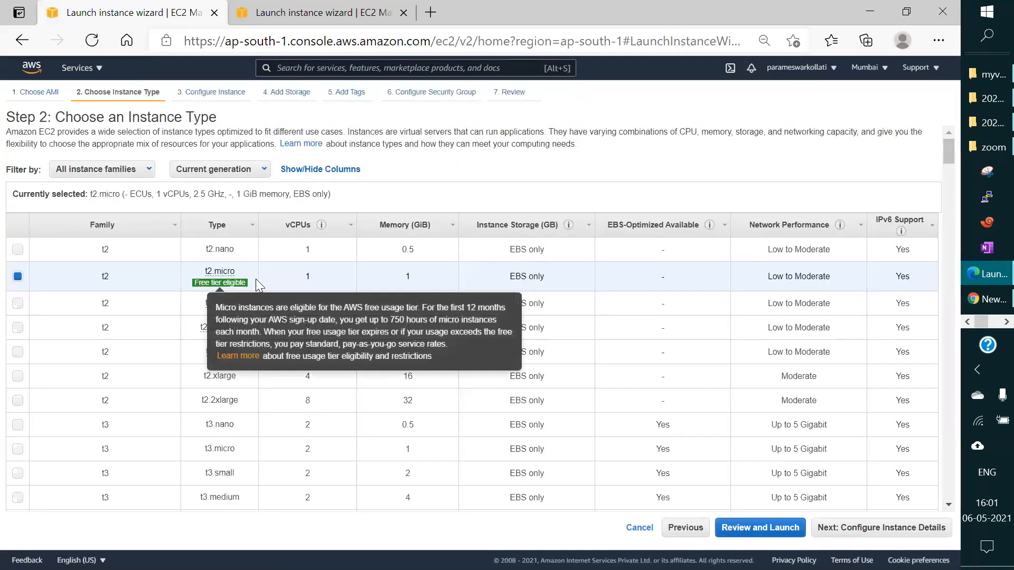
left_click(760, 527)
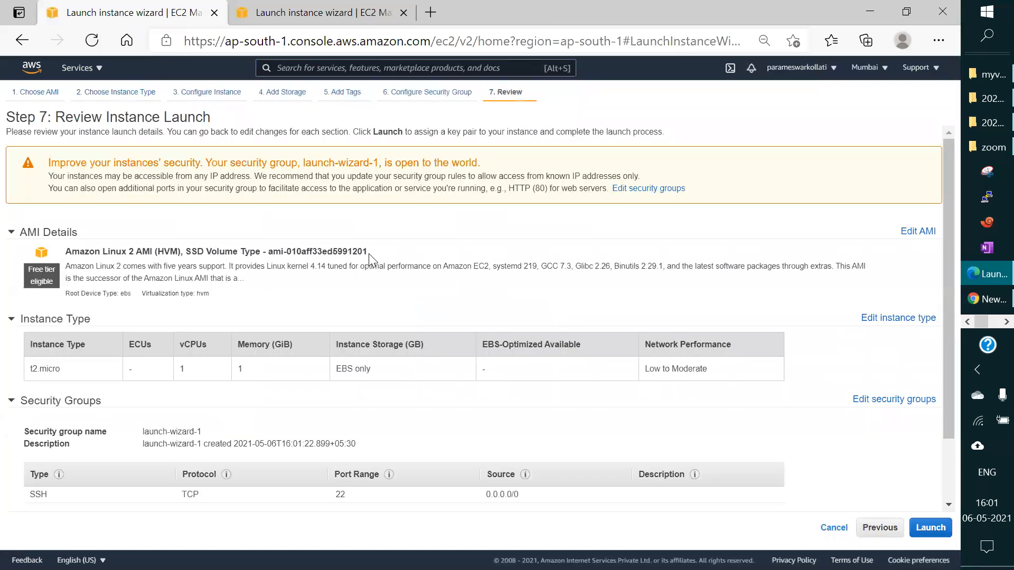
scroll(368, 254, "down", 2)
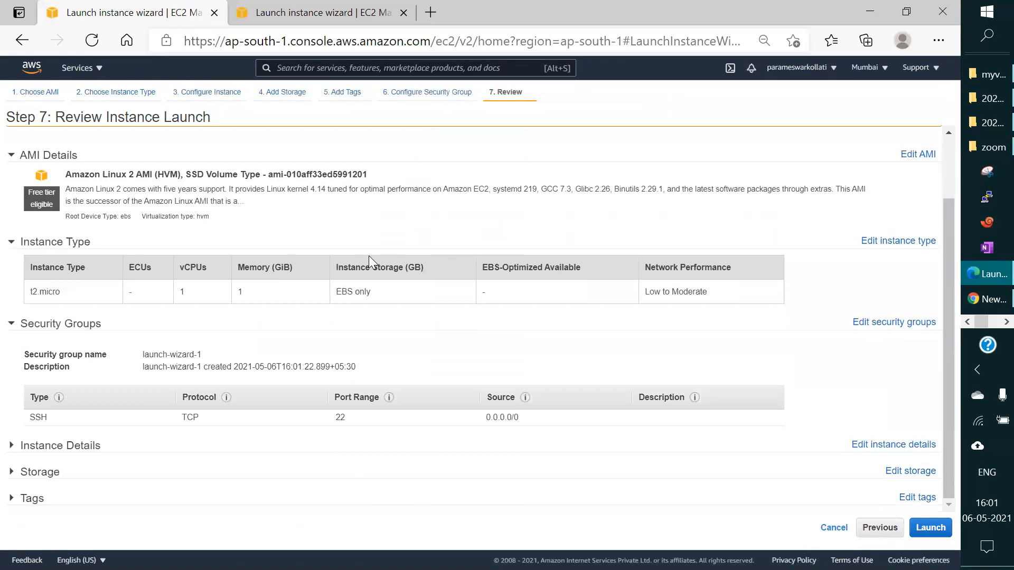
scroll(369, 255, "up", 2)
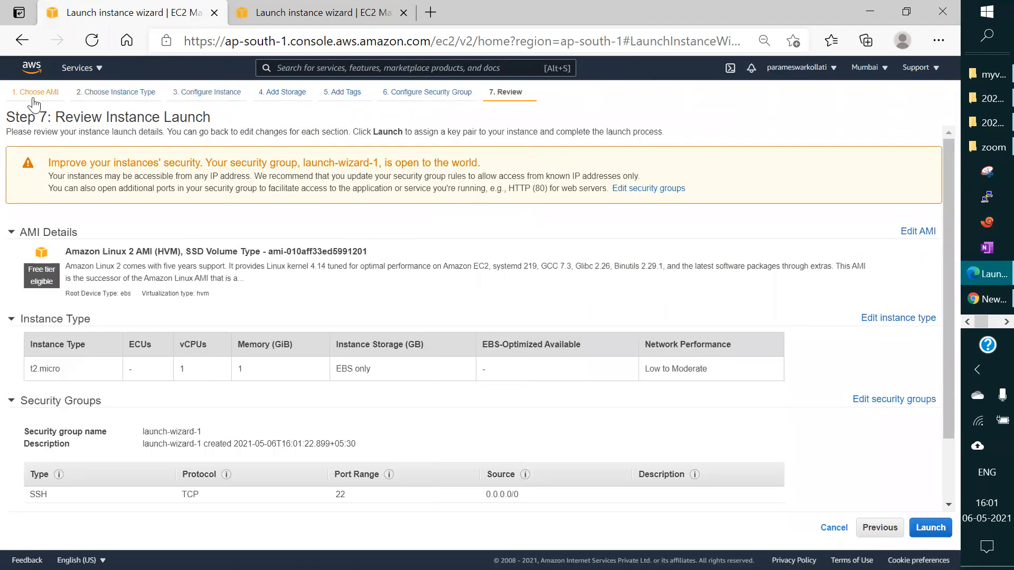
left_click(108, 93)
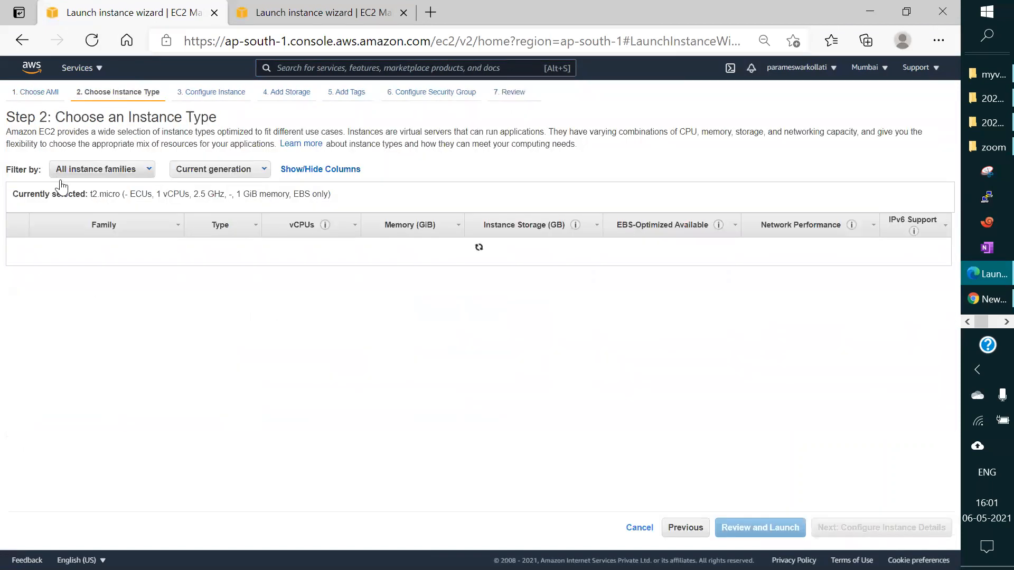
left_click(202, 92)
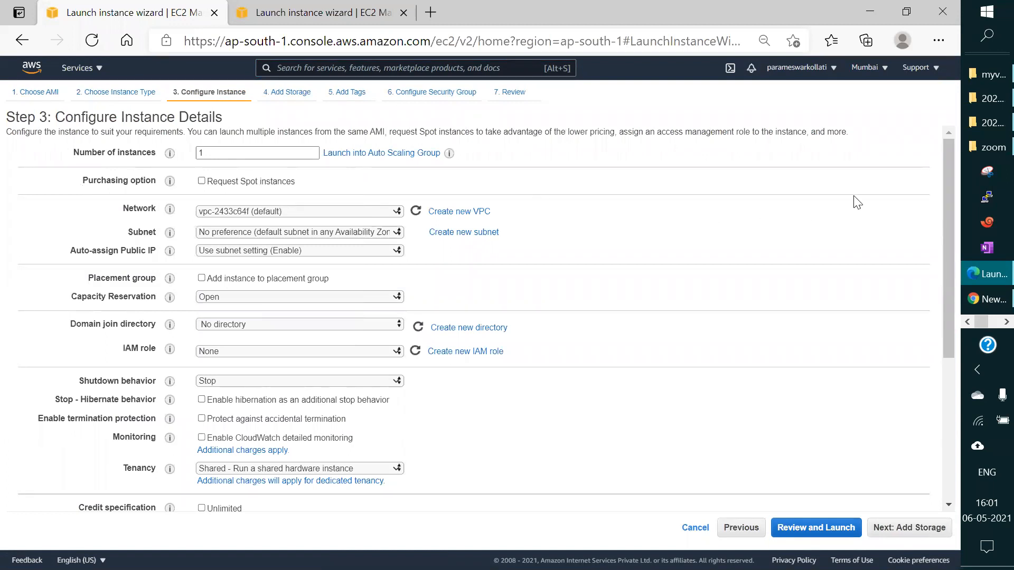
Step: Switch to Paint to look through the VPC and subnet diagrams, and return to the launch wizard in the browser
left_click(991, 320)
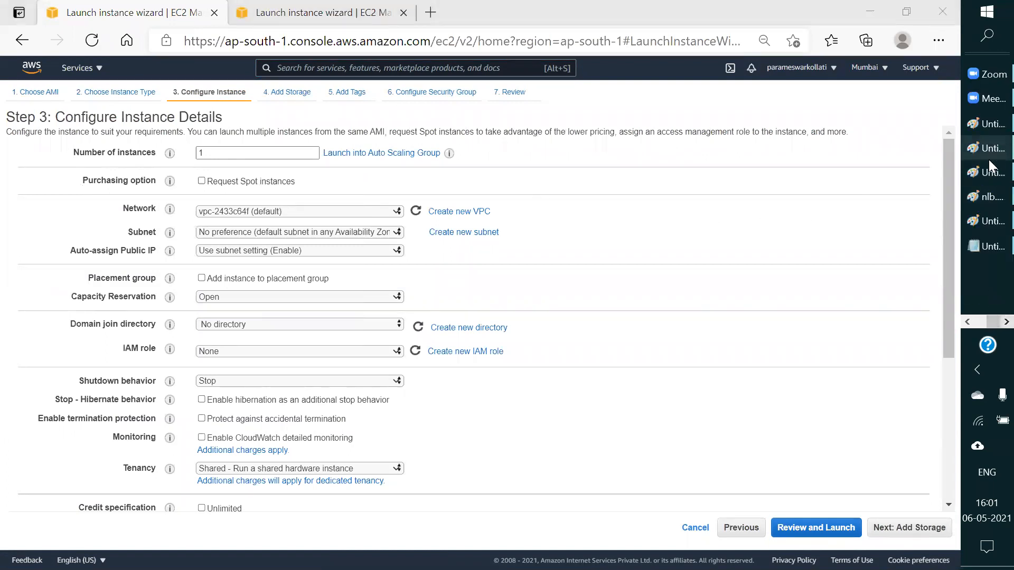
left_click(981, 198)
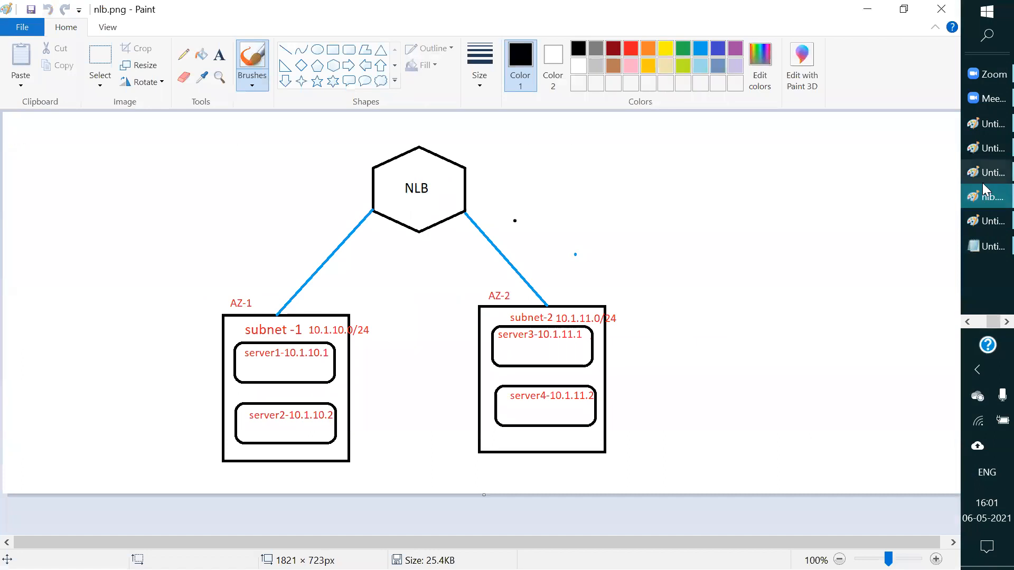
left_click(981, 181)
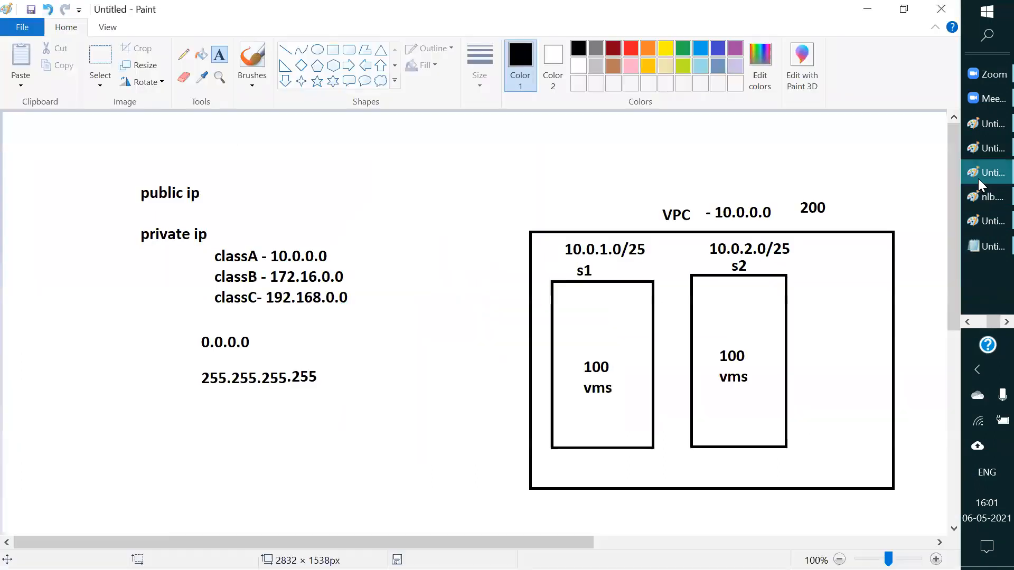
left_click(987, 224)
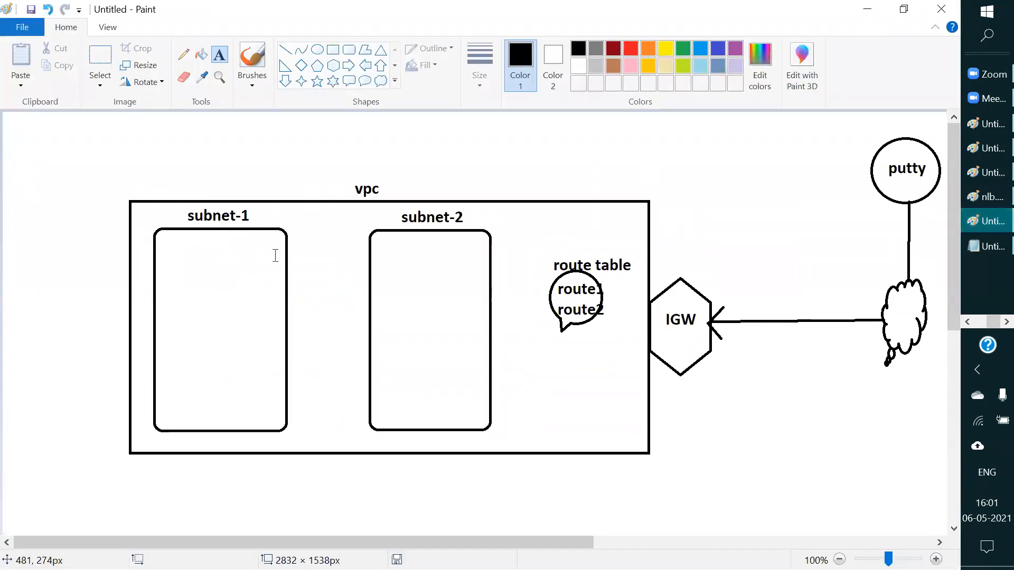
left_click(868, 11)
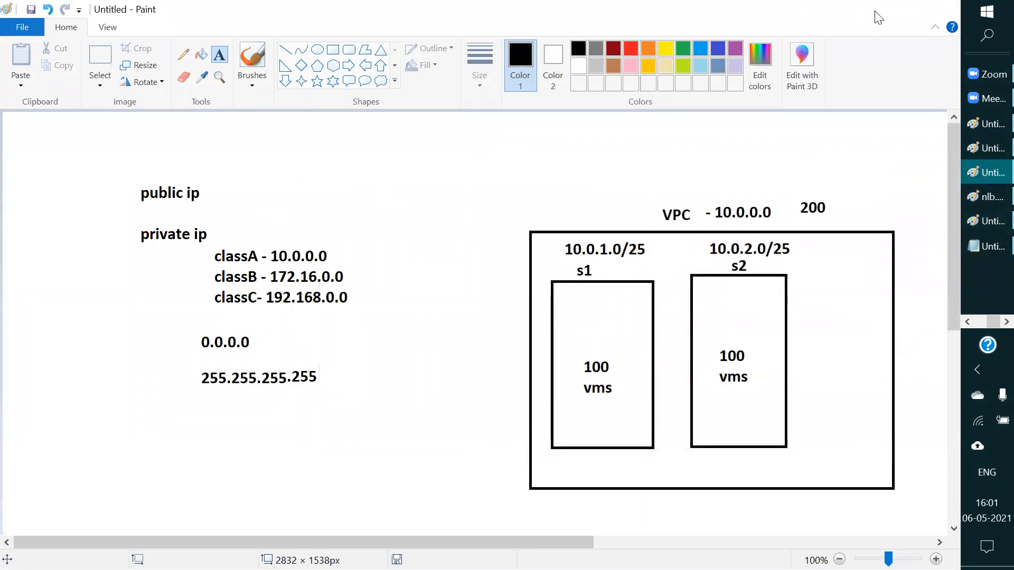
left_click(874, 11)
left_click(874, 12)
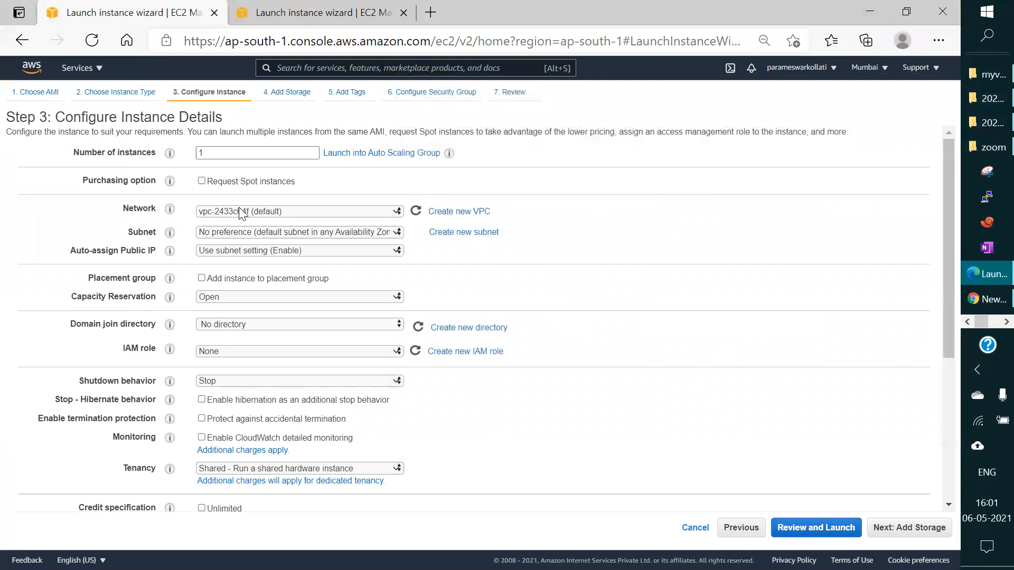
Step: Set the instance's network to devVPC and its subnet to subnet1 in ap-south-1a, with Auto-assign Public IP set to Enable
left_click(276, 211)
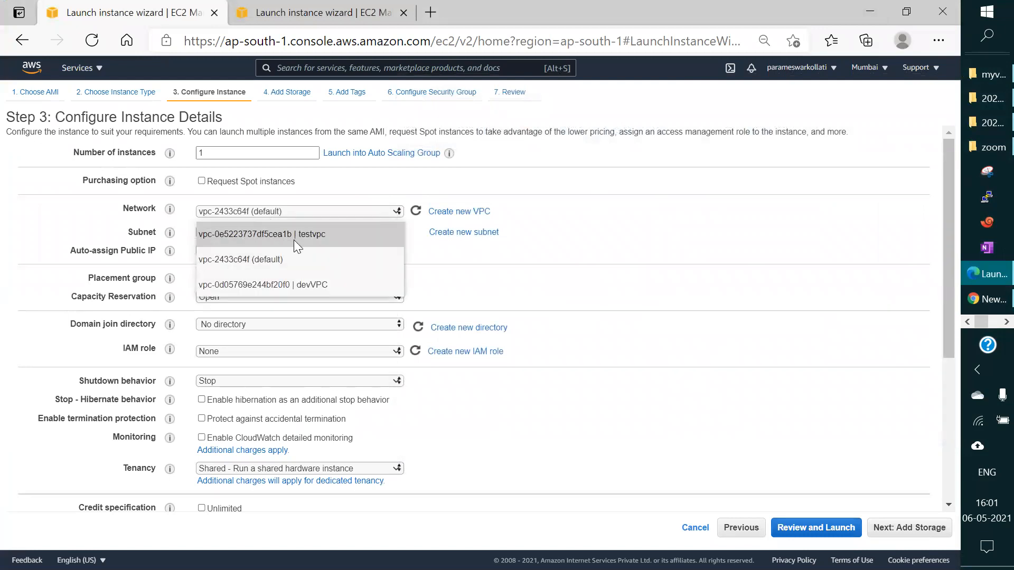
left_click(301, 286)
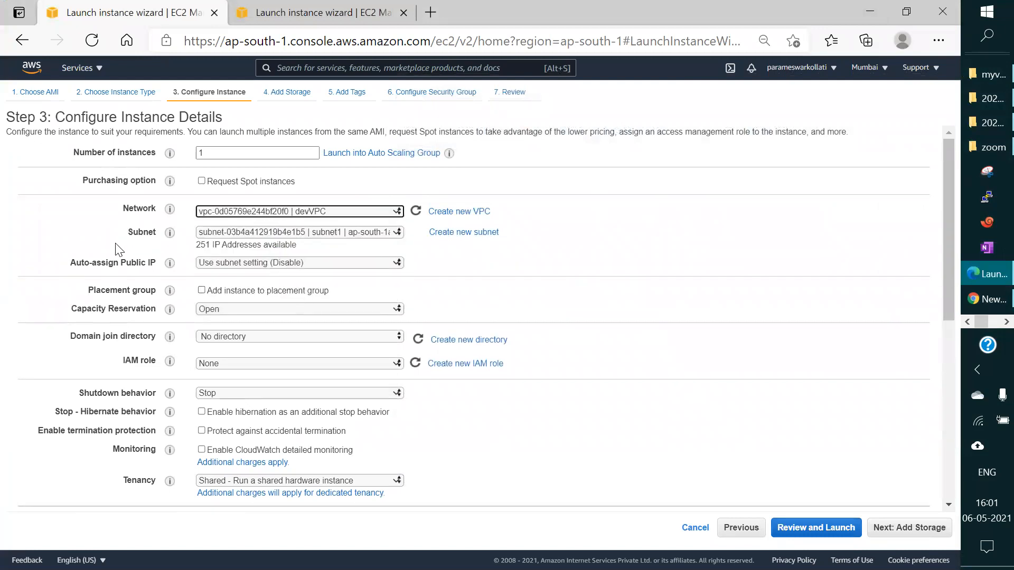
left_click(301, 234)
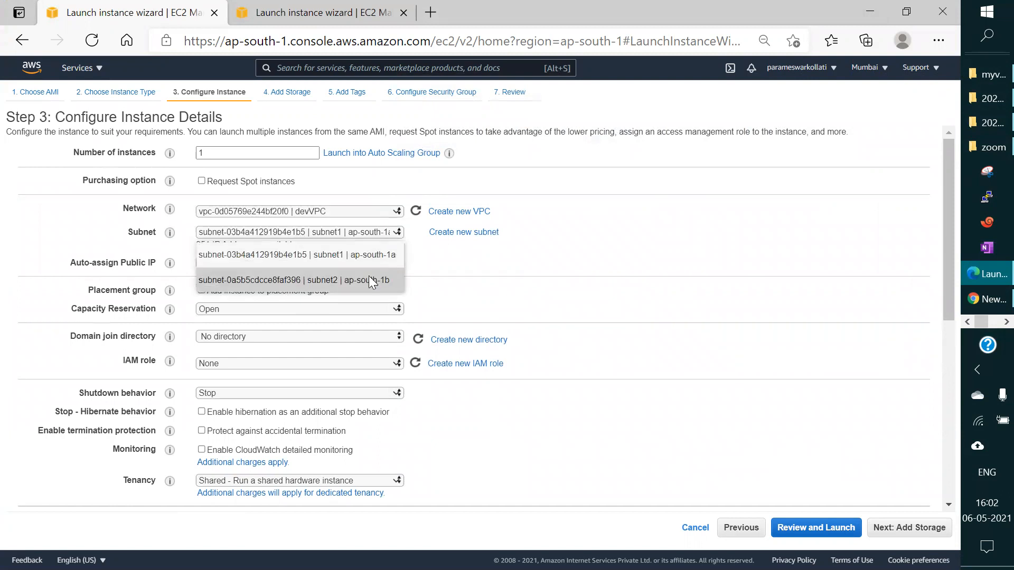
left_click(304, 257)
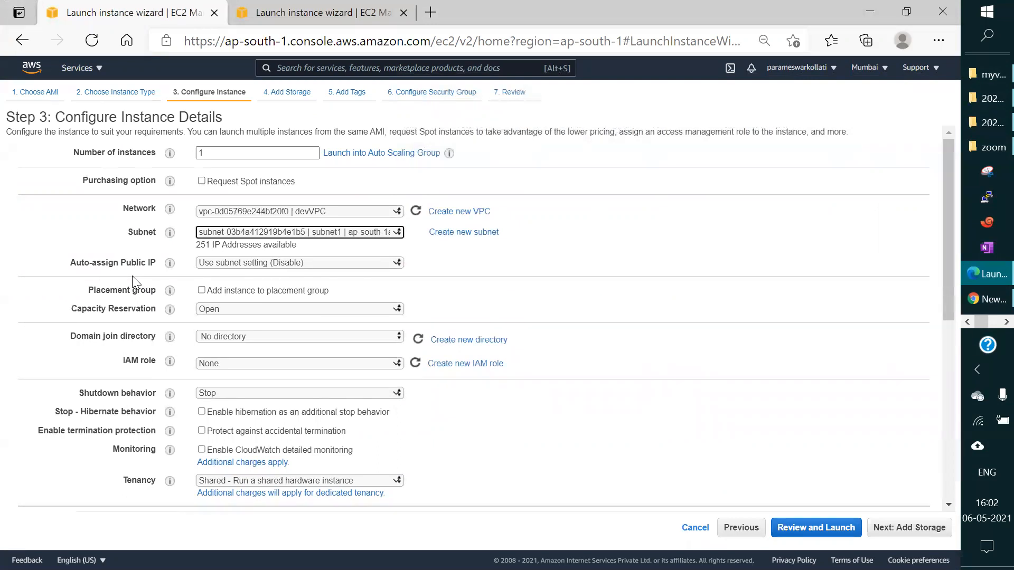
left_click(337, 263)
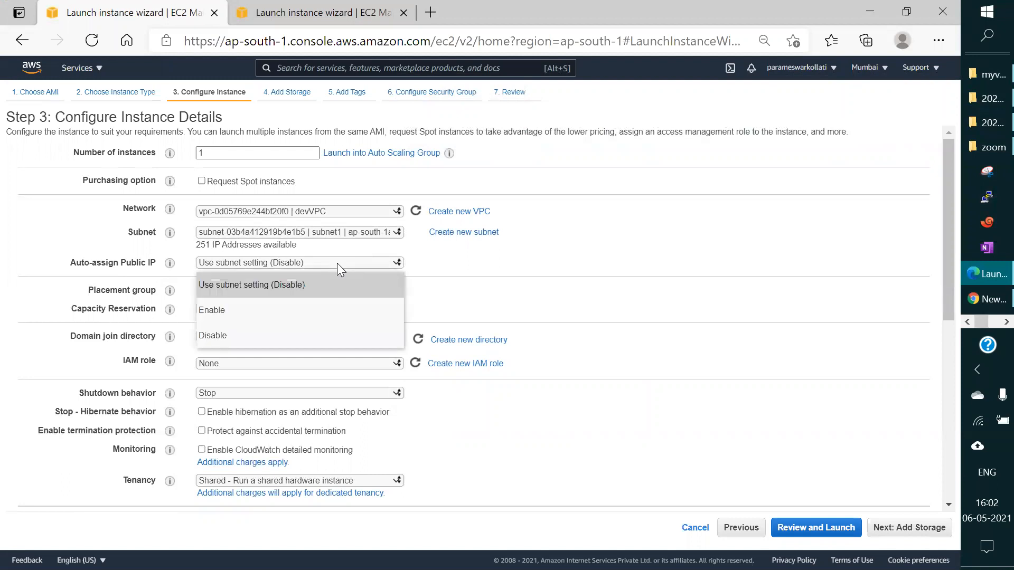
left_click(232, 312)
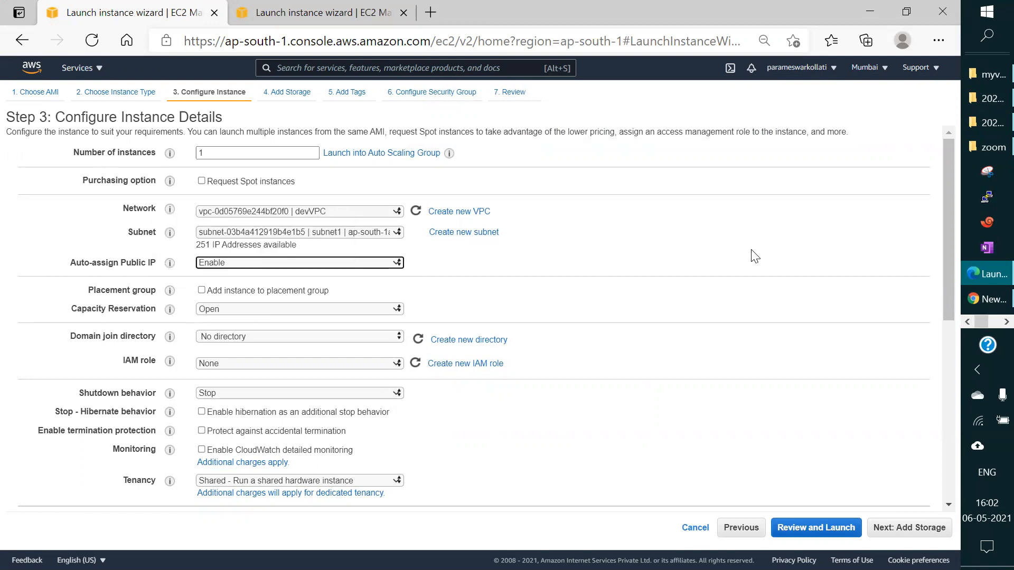
scroll(753, 253, "down", 2)
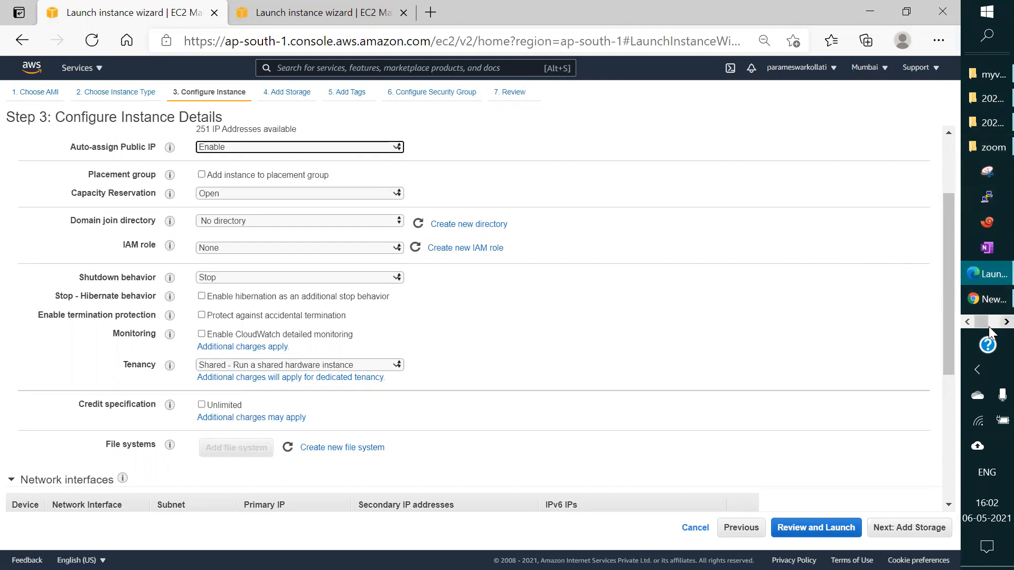
Step: Switch to Paint and open an additional Paint window with a blank canvas
left_click(1005, 321)
left_click(977, 221)
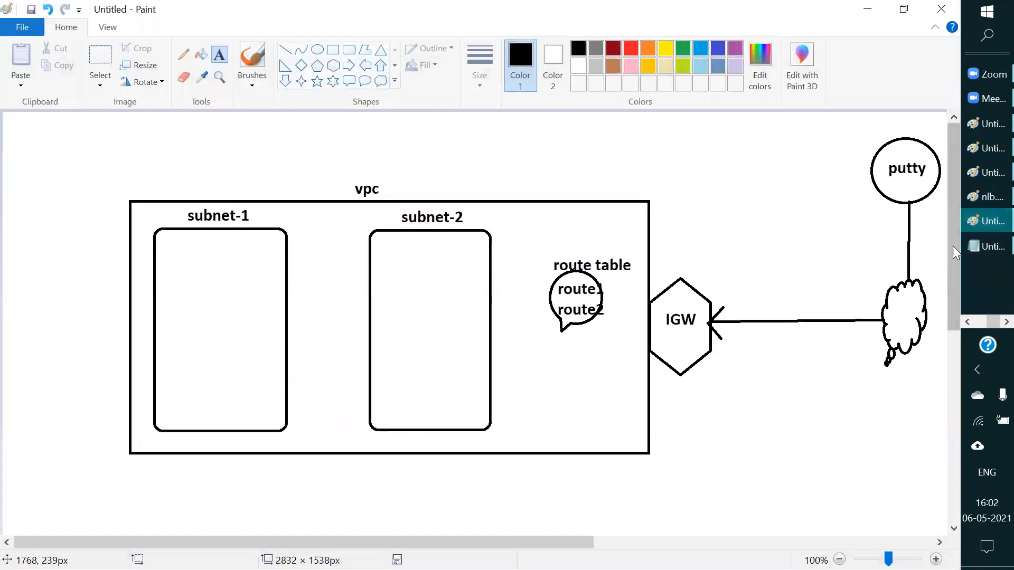
left_click(981, 211)
right_click(981, 211)
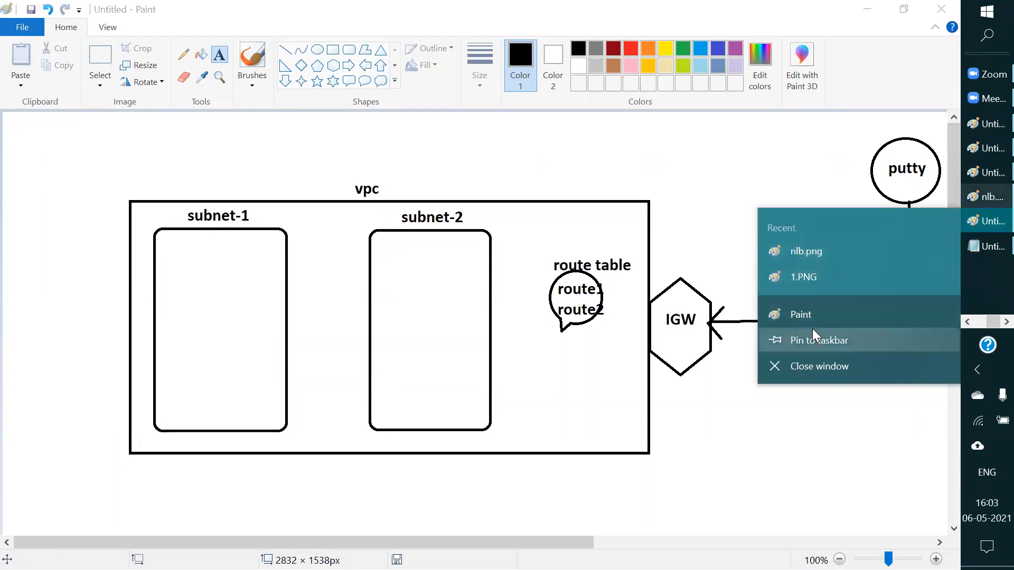
left_click(811, 317)
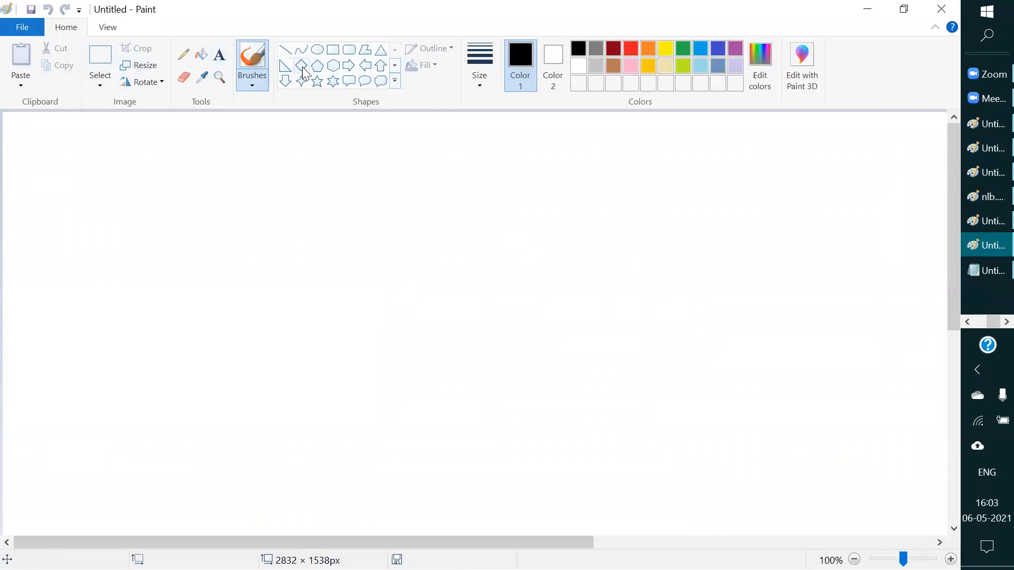
Step: Draw three tall rectangles side by side, the first about 233 × 431 px and the third about 201 × 435 px
left_click(332, 50)
left_click_drag(154, 221, 276, 447)
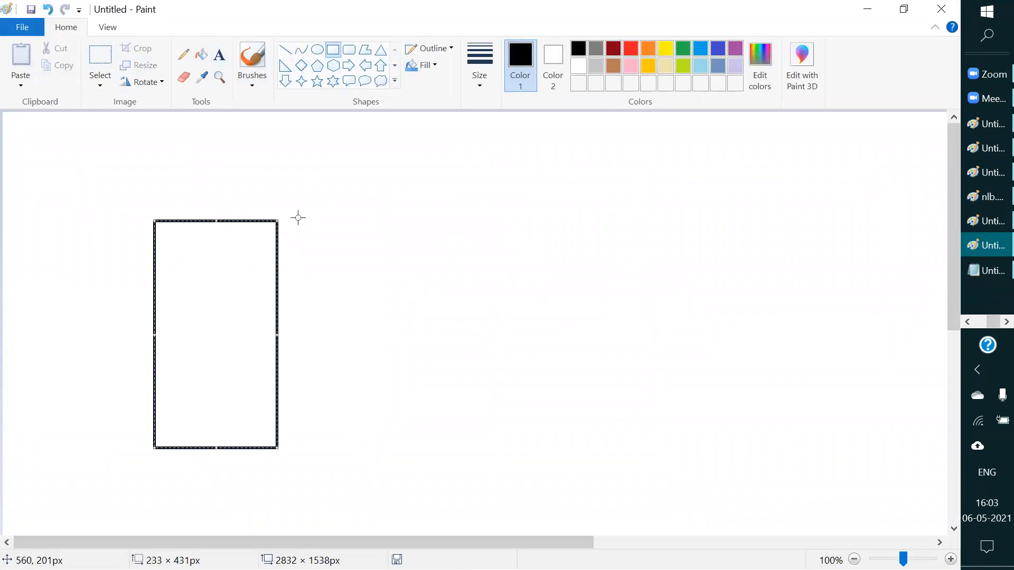
mouse_move(361, 216)
left_mouse_down()
mouse_move(457, 426)
mouse_move(456, 450)
left_mouse_up()
left_click_drag(520, 210, 626, 440)
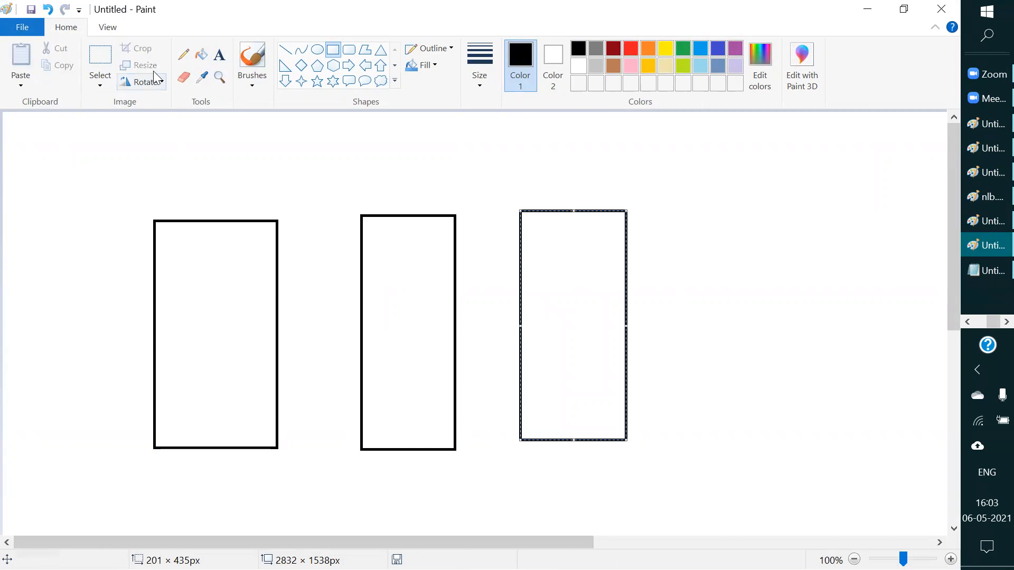
Step: Draw five horizontal lines, each about 235 px long, across the leftmost rectangle, dividing its upper part into rows
left_click(286, 51)
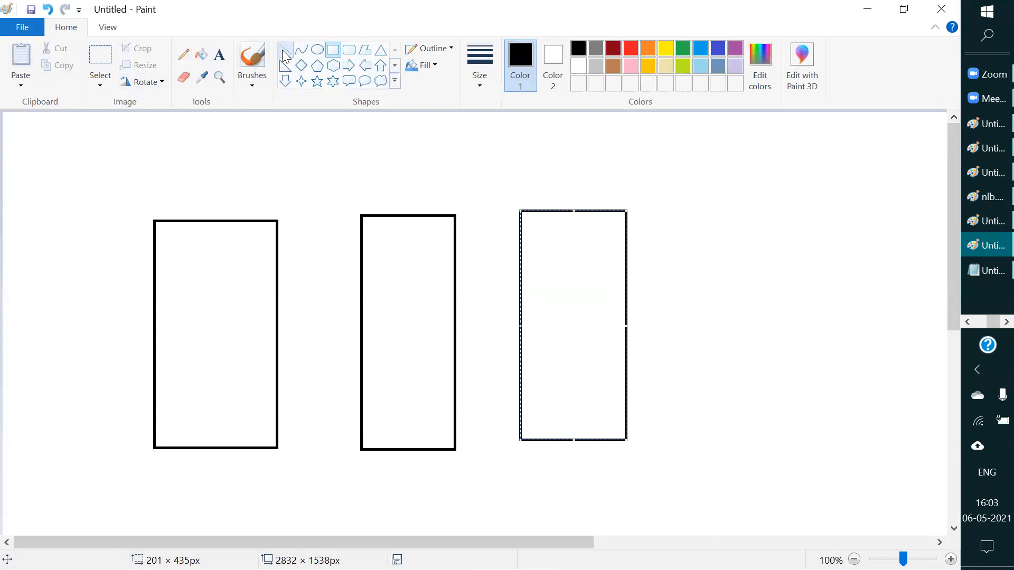
left_click_drag(155, 240, 275, 240)
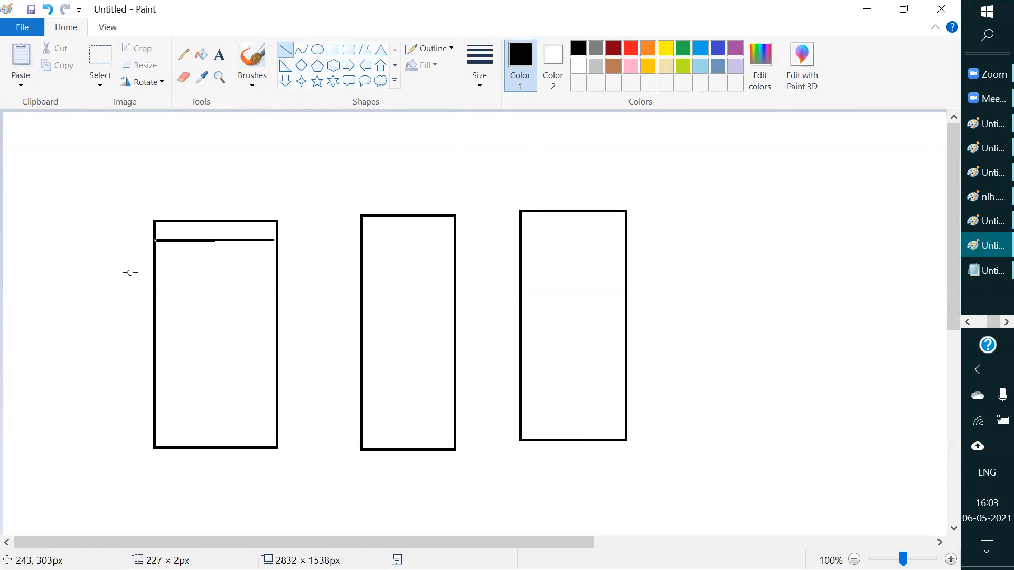
left_click_drag(154, 268, 277, 266)
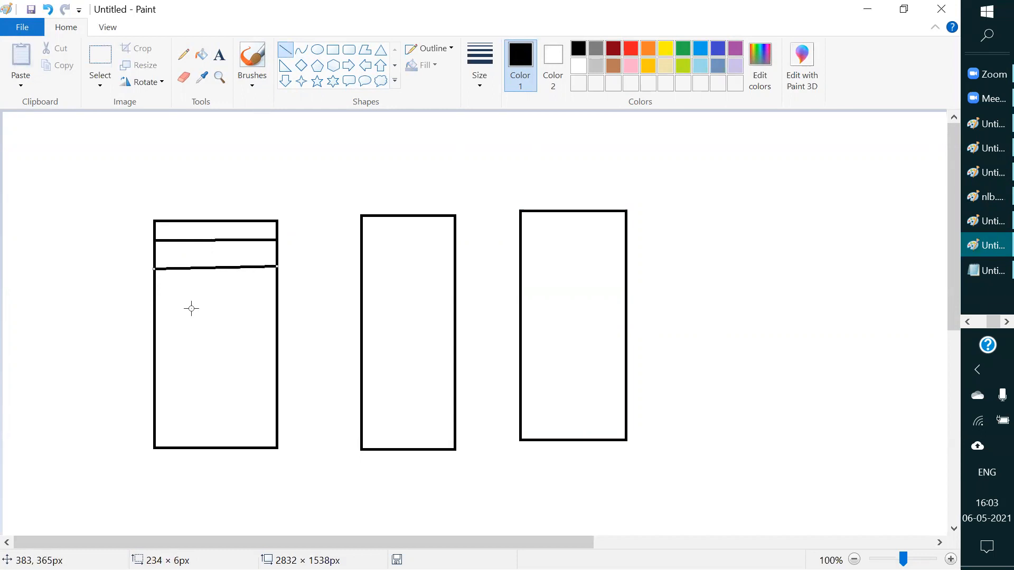
left_click_drag(152, 294, 279, 293)
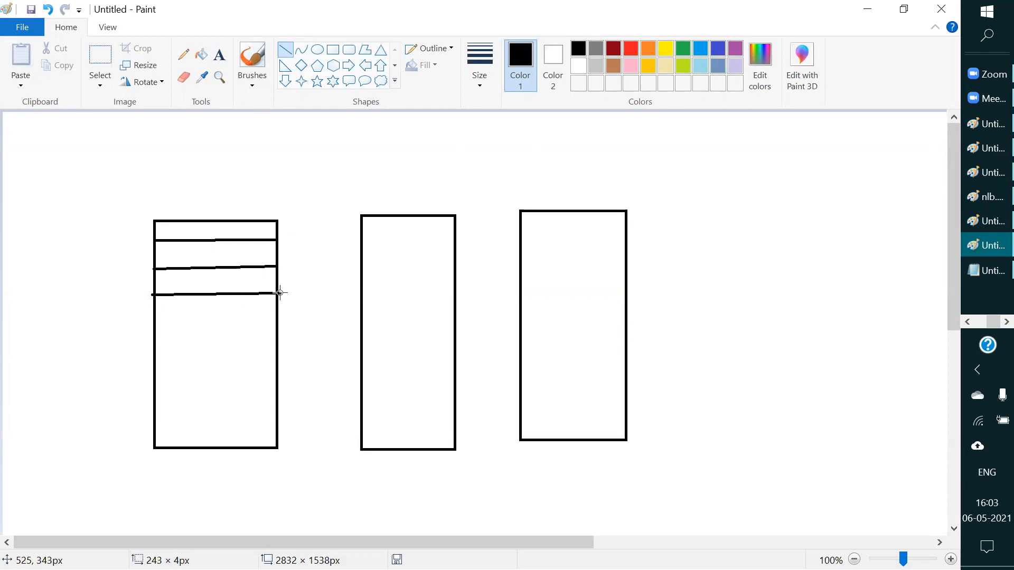
mouse_move(154, 327)
left_mouse_down()
mouse_move(256, 317)
mouse_move(274, 326)
left_mouse_up()
left_click_drag(153, 352, 275, 350)
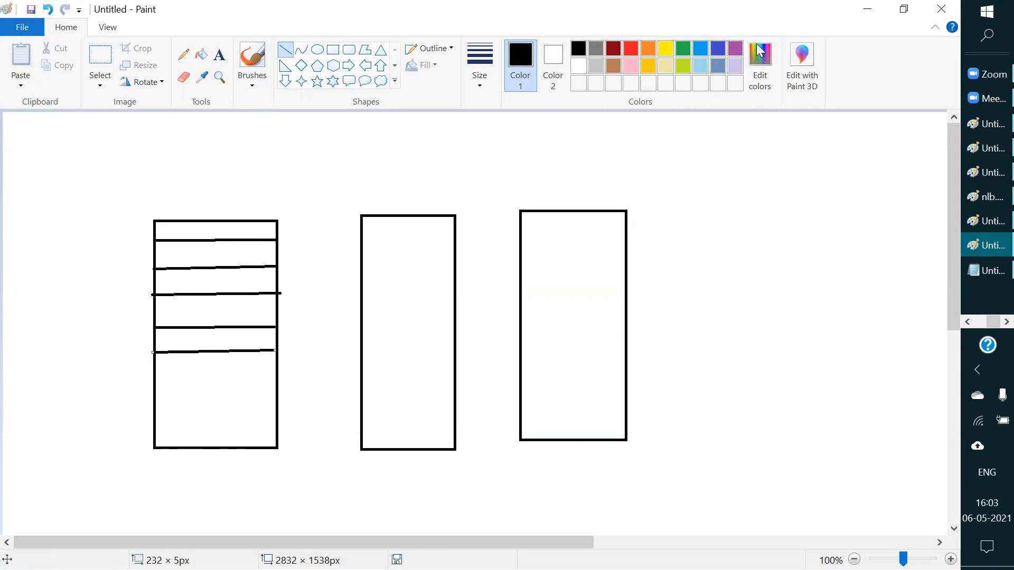
Step: Minimize the Paint drawings and bring up the instance launch wizard in the browser at Configure Instance Details
left_click(869, 12)
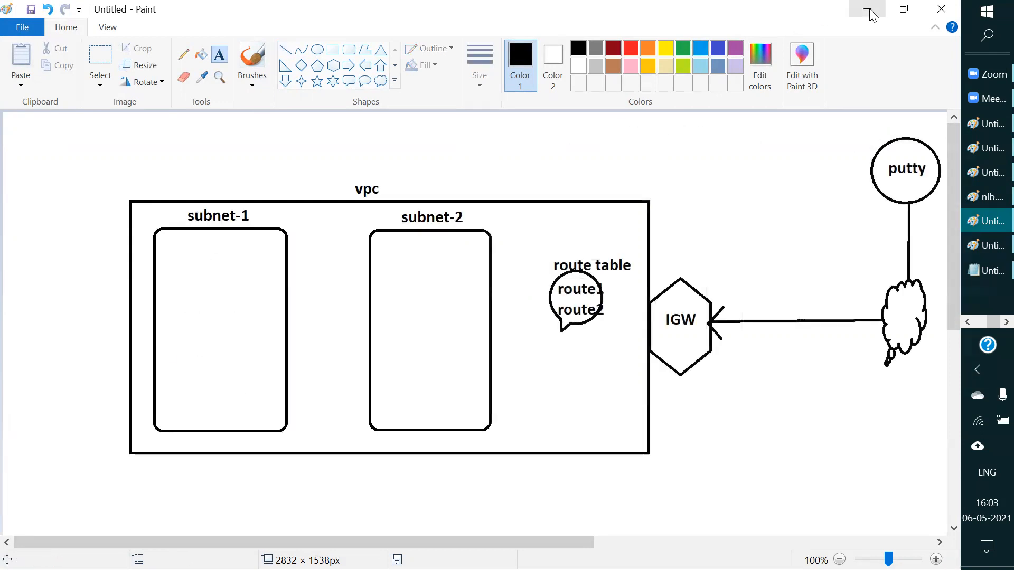
left_click(869, 11)
left_click(870, 12)
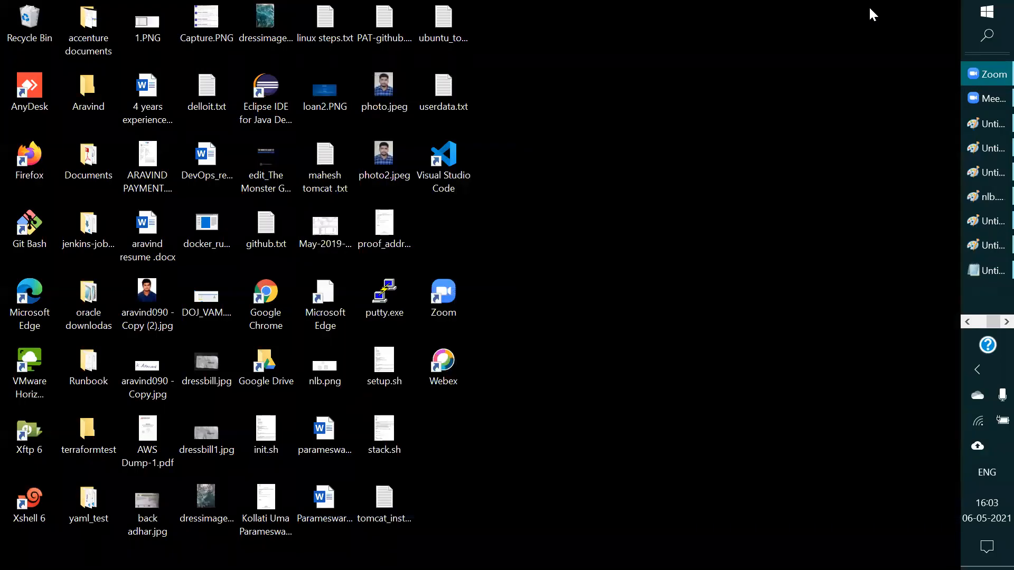
left_click(966, 323)
left_click(973, 275)
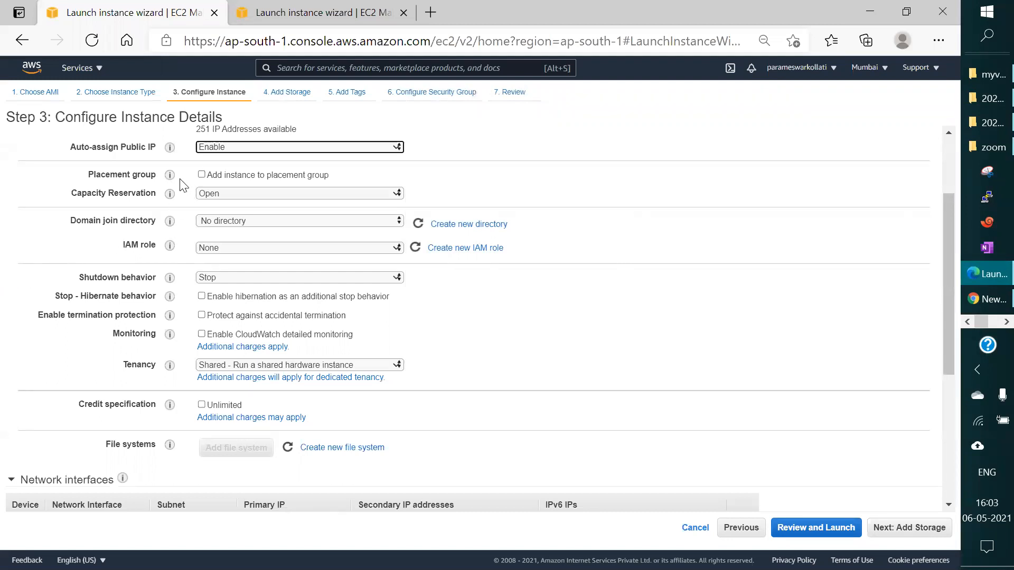
Step: Return to the Paint drawing with three rectangles and draw two horizontal lines, the first about 176 px long, across the middle rectangle near its upper edge
left_click(988, 323)
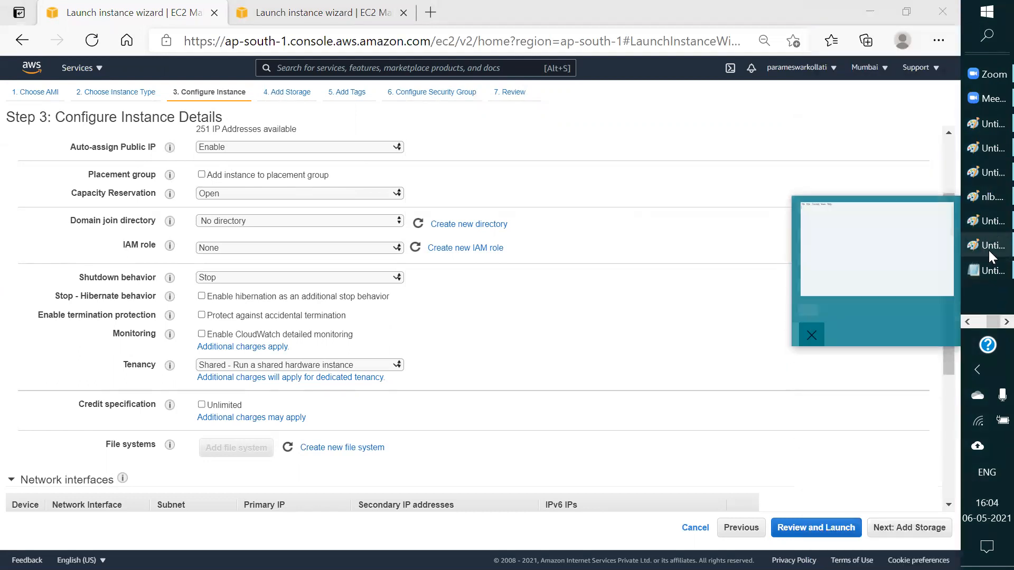
left_click(885, 523)
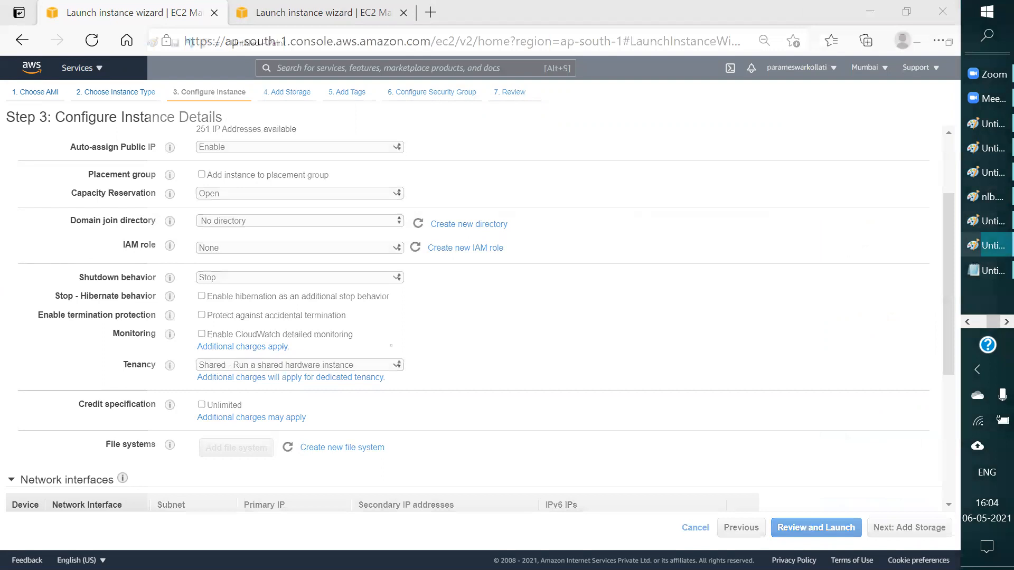
mouse_move(363, 230)
left_mouse_down()
mouse_move(462, 233)
mouse_move(454, 229)
left_mouse_up()
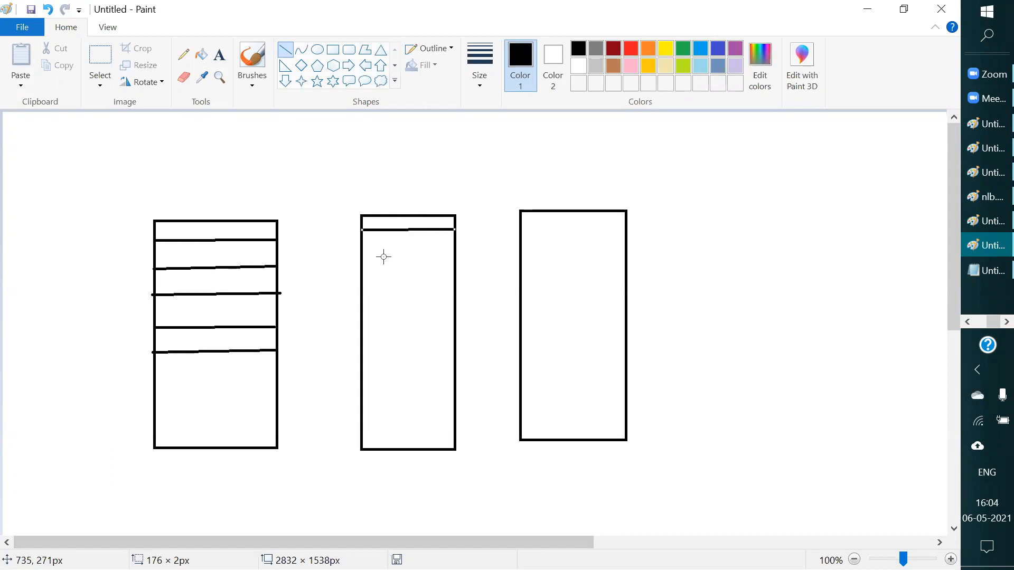
left_click_drag(360, 250, 458, 250)
Step: Add the text labels "dev" above the first rectangle and "prd" above the middle rectangle
left_click(219, 55)
left_click(195, 186)
type("dev")
left_click(391, 193)
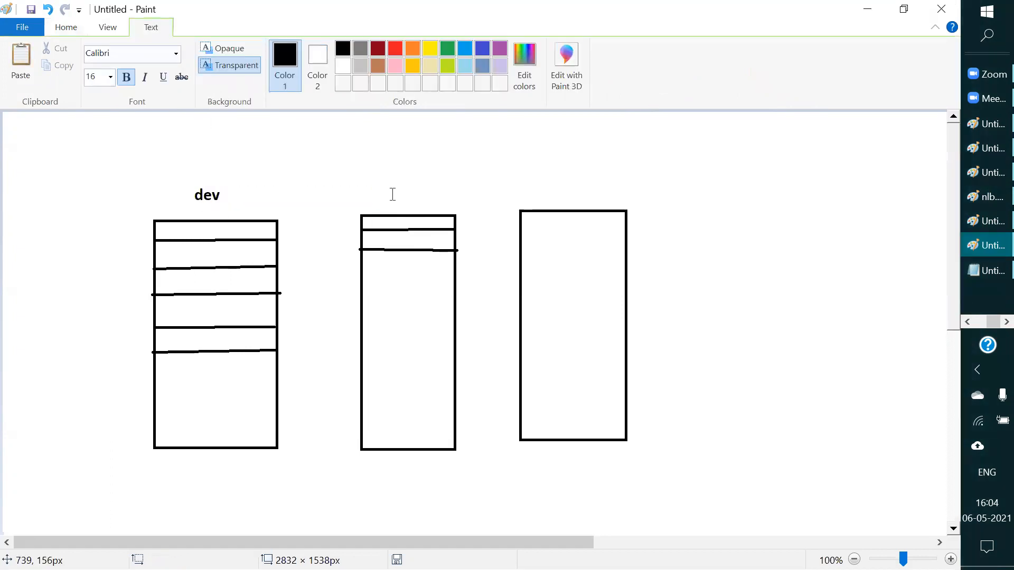
left_click(390, 185)
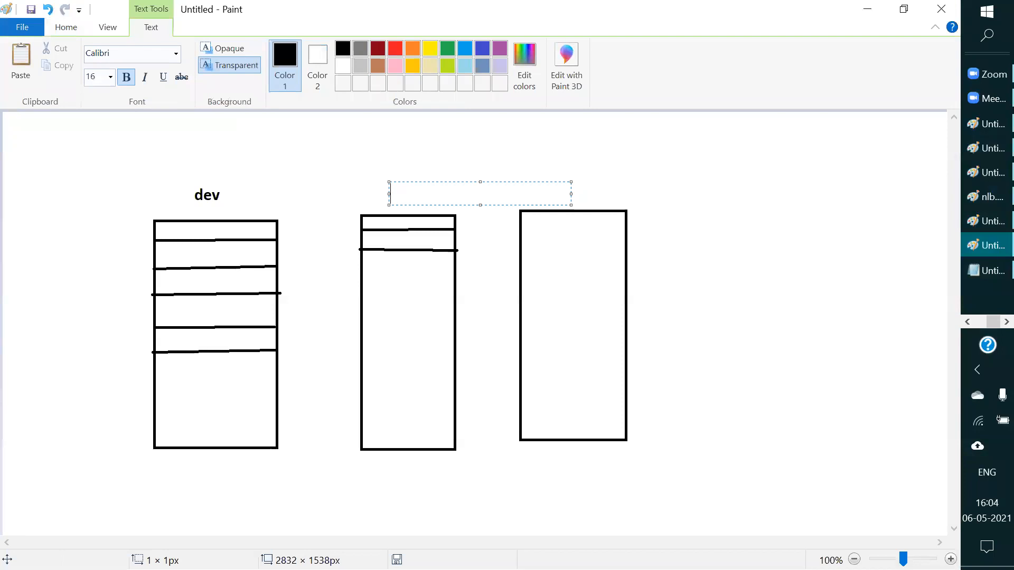
type("prd")
left_click(660, 163)
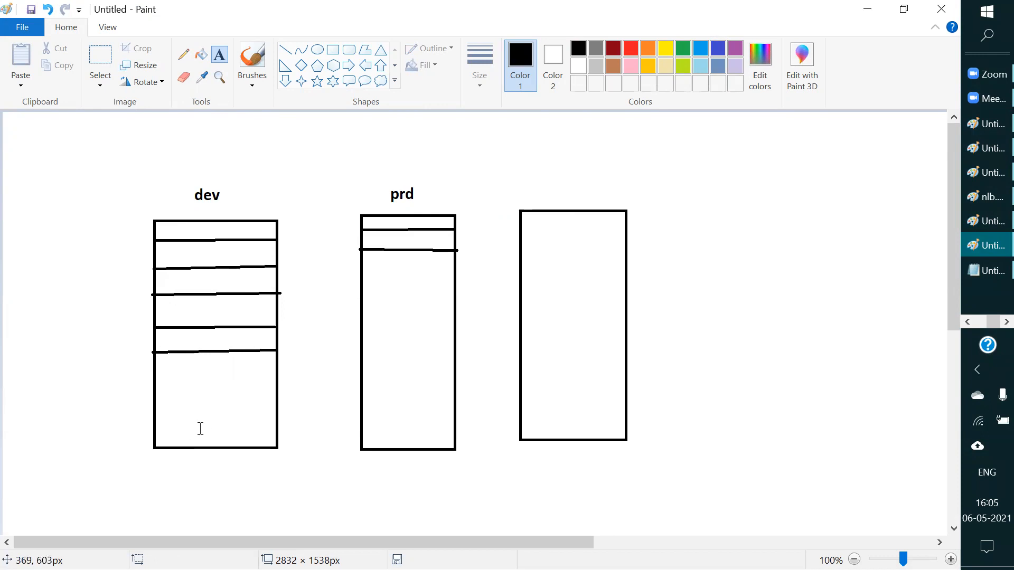
Step: Switch to the instance launch wizard in the browser and examine the options for adding the instance to a placement group
left_click(867, 11)
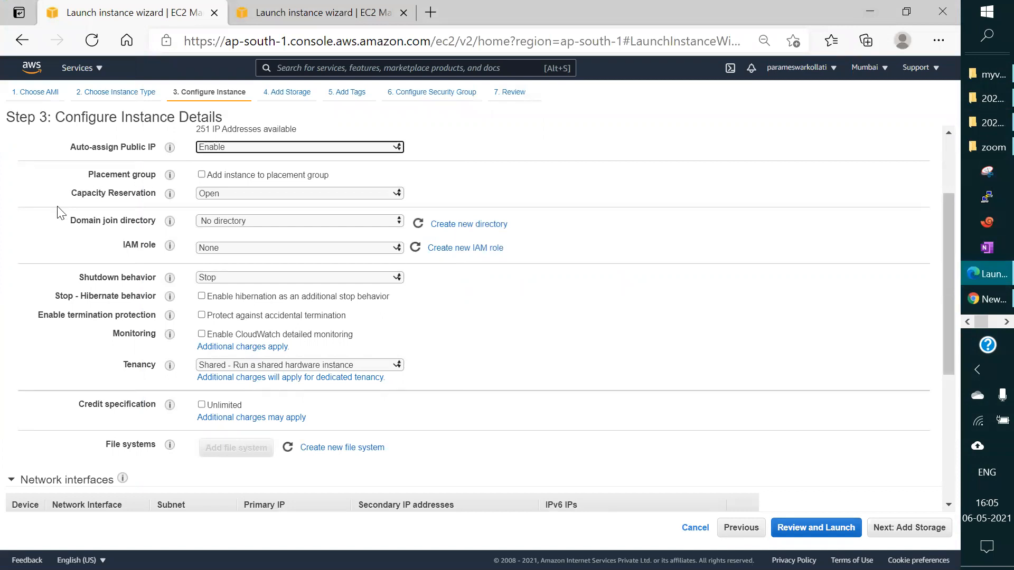
left_click(201, 175)
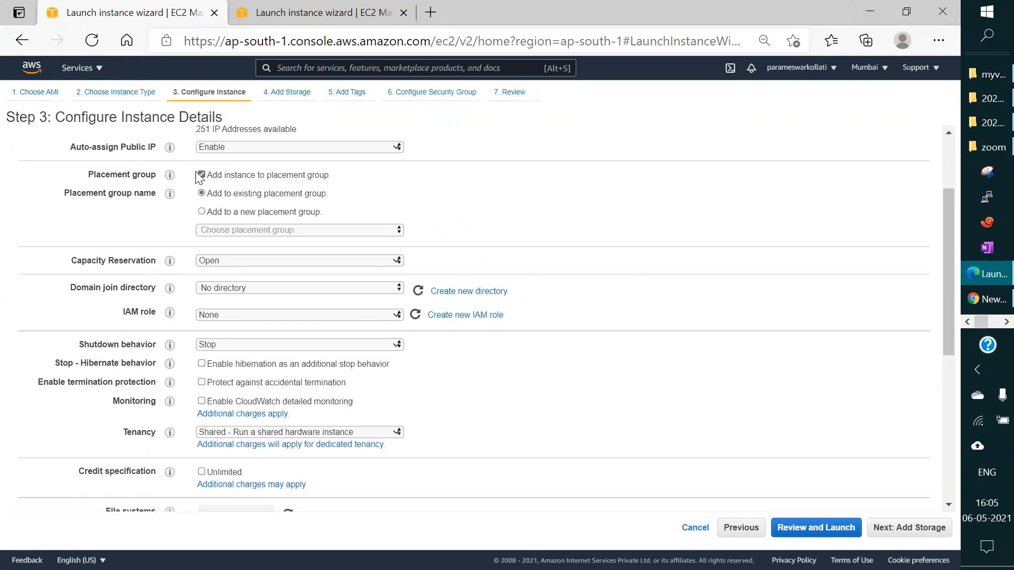
left_click(201, 176)
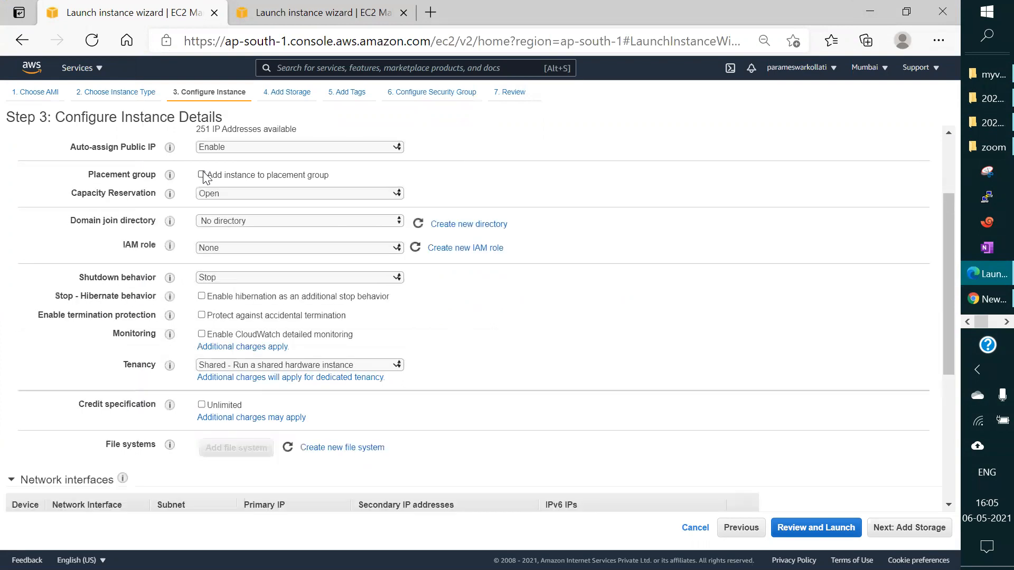
left_click(201, 174)
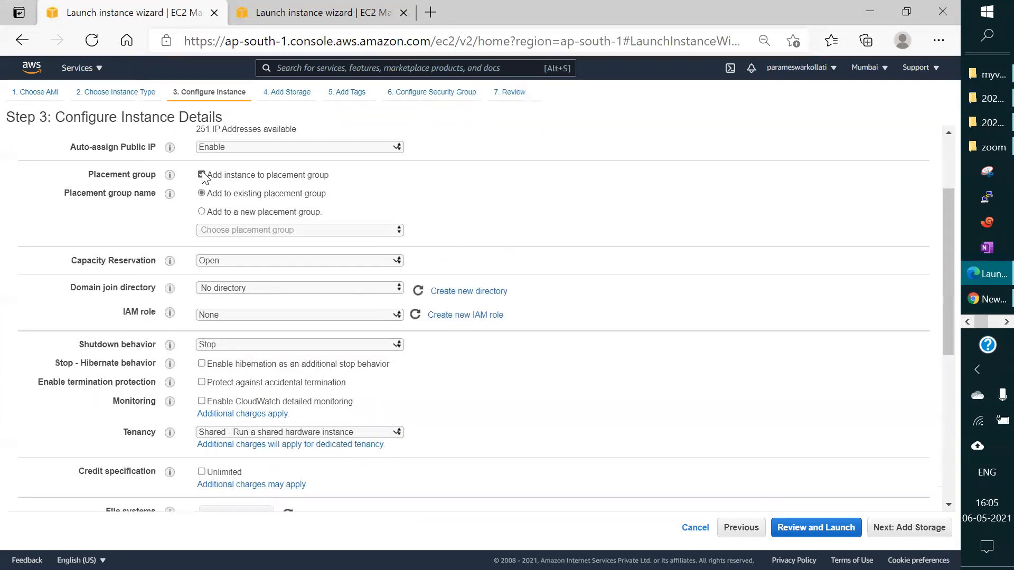
left_click(201, 175)
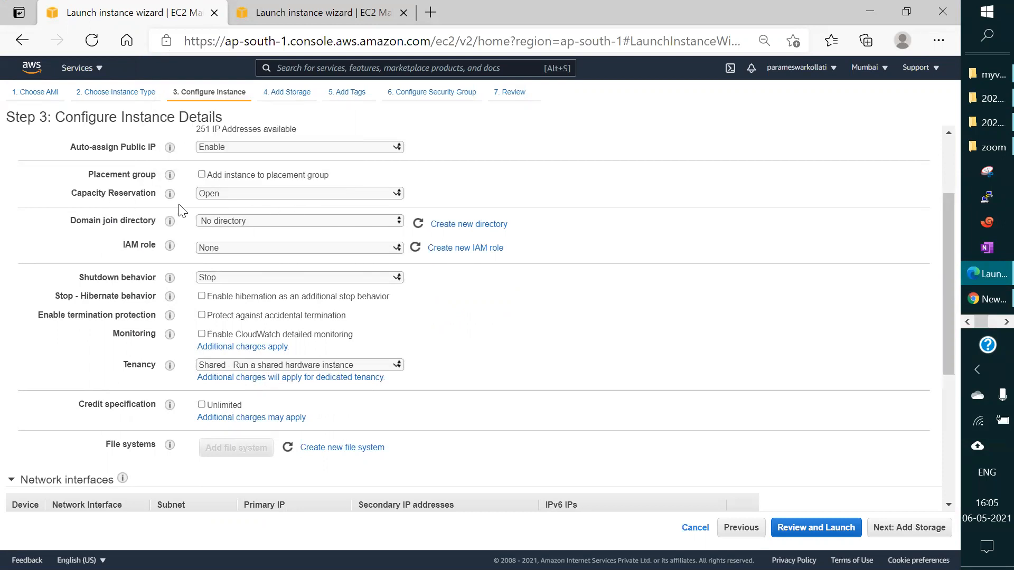
Step: Examine the available choices for Capacity Reservation and Domain join directory without changing them
left_click(239, 193)
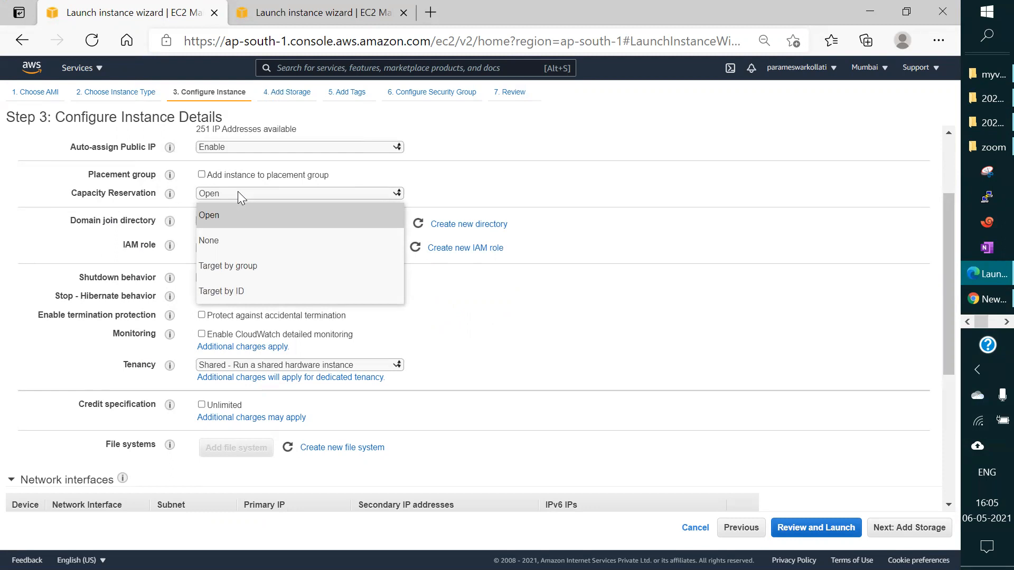
left_click(5, 213)
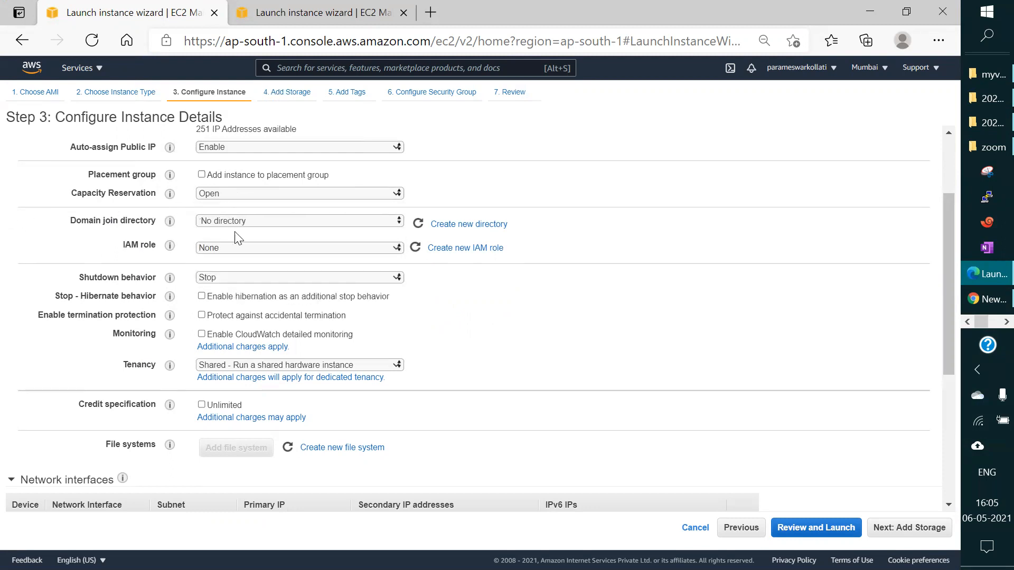
left_click(258, 222)
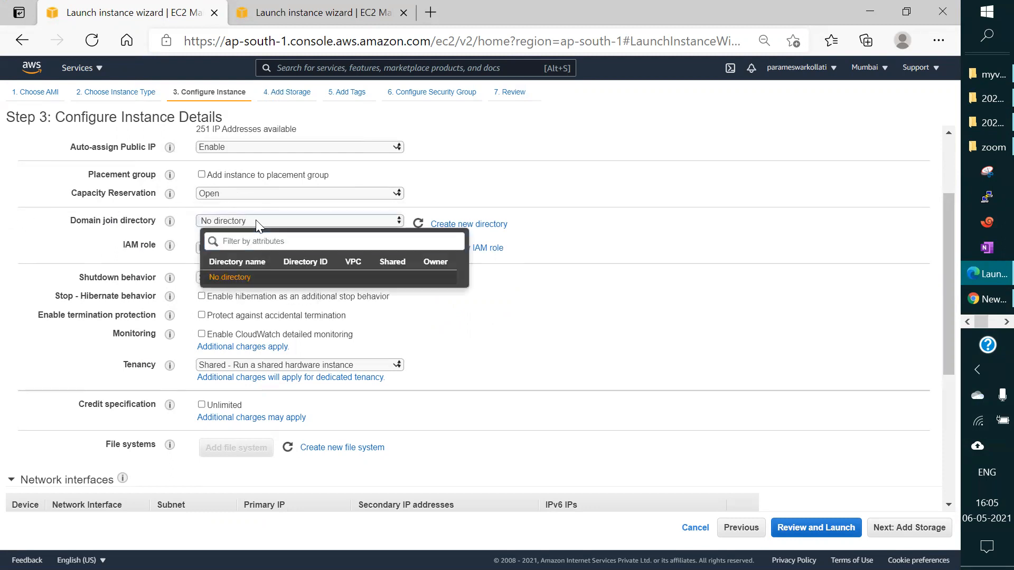
left_click(4, 254)
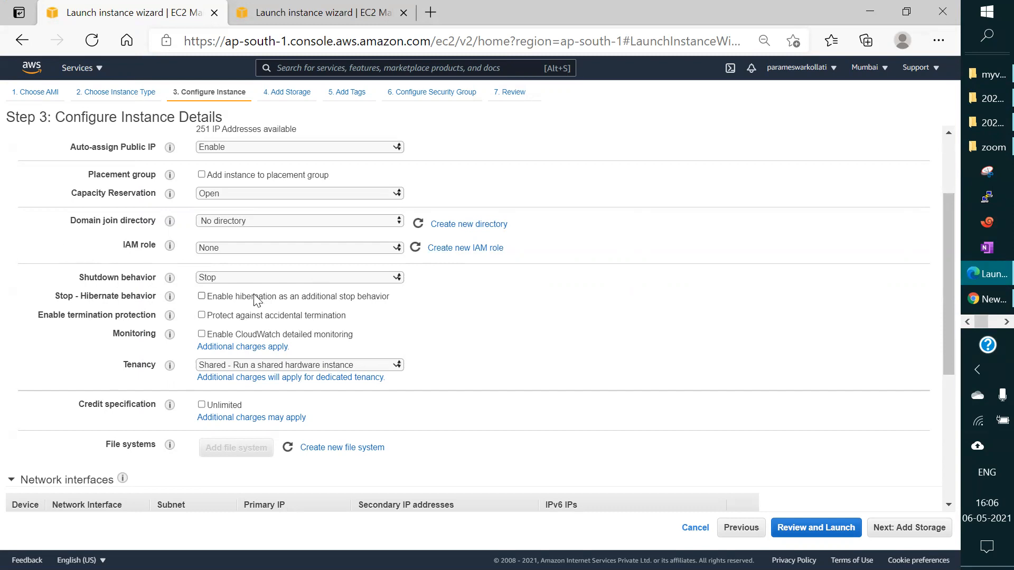
Step: Review the Shutdown behavior choices, keeping Stop, and examine the Tenancy options
left_click(359, 282)
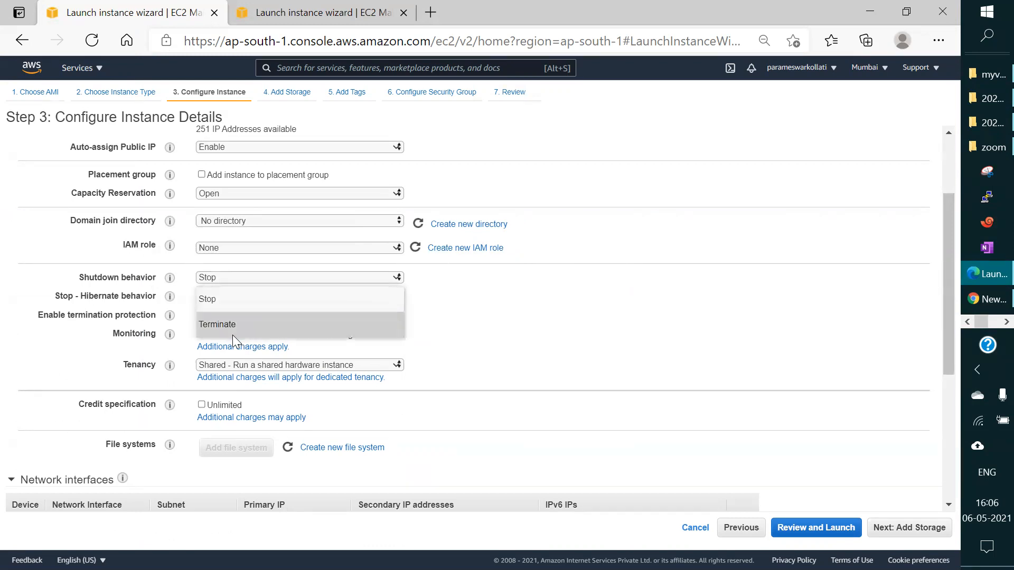
left_click(261, 302)
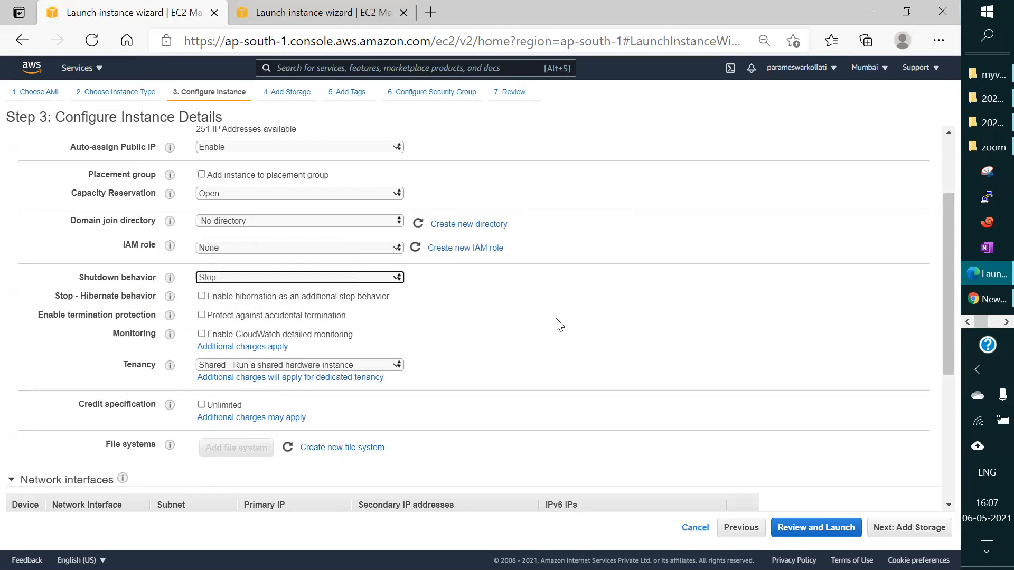
scroll(557, 324, "down", 2)
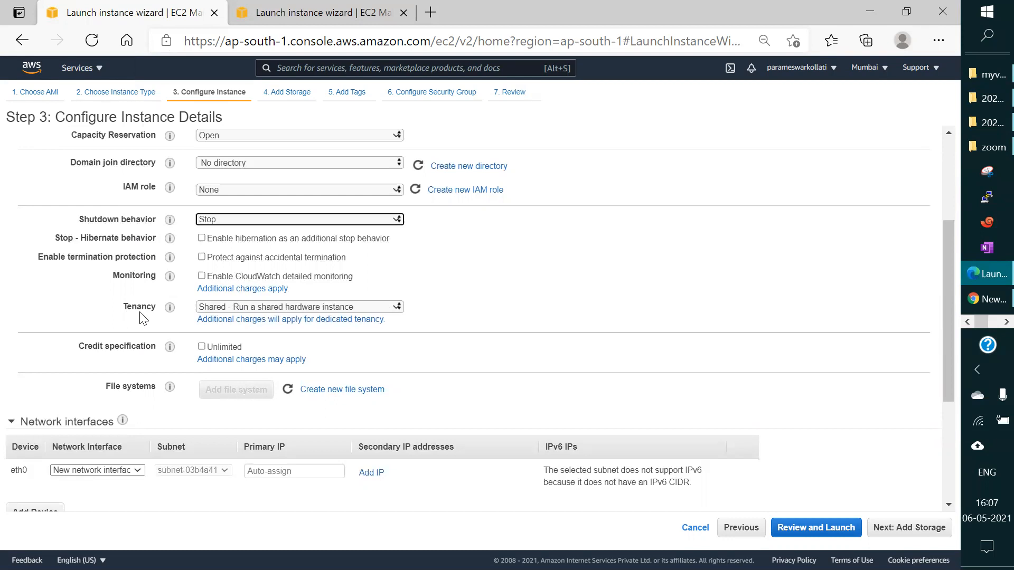
left_click(367, 308)
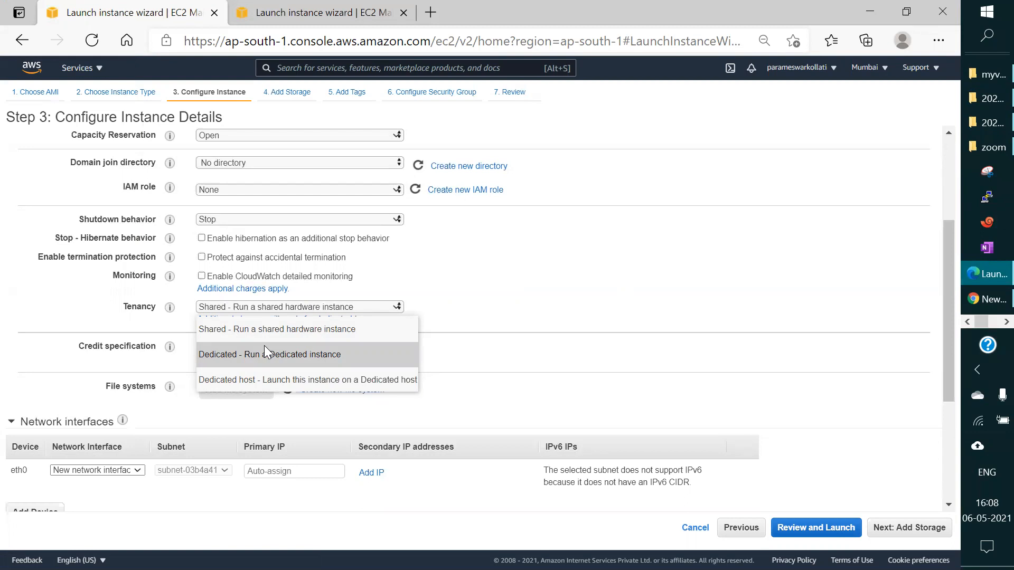
left_click(102, 316)
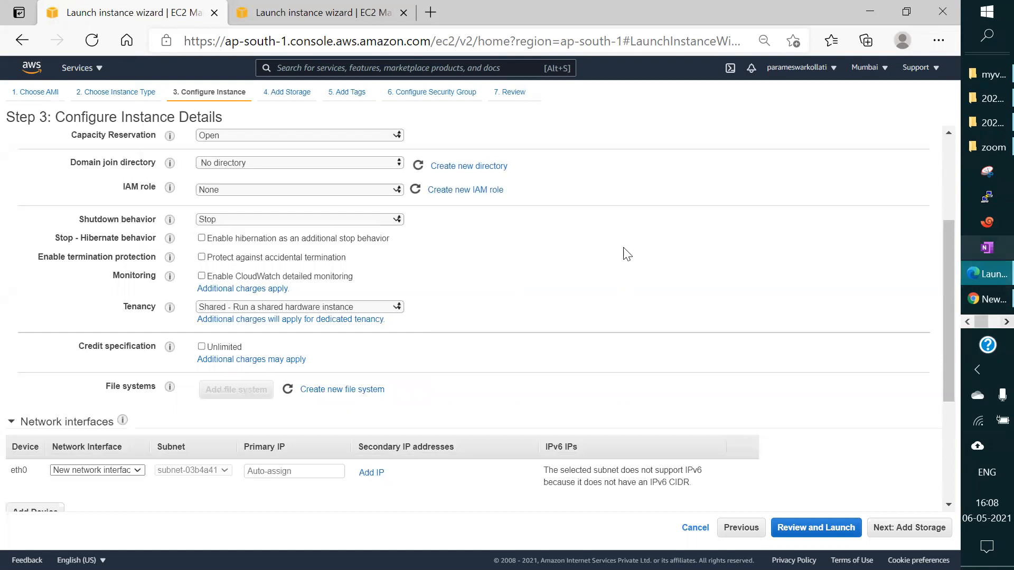
Step: Add a second network interface, eth1, to the instance and remove it again
scroll(626, 254, "down", 3)
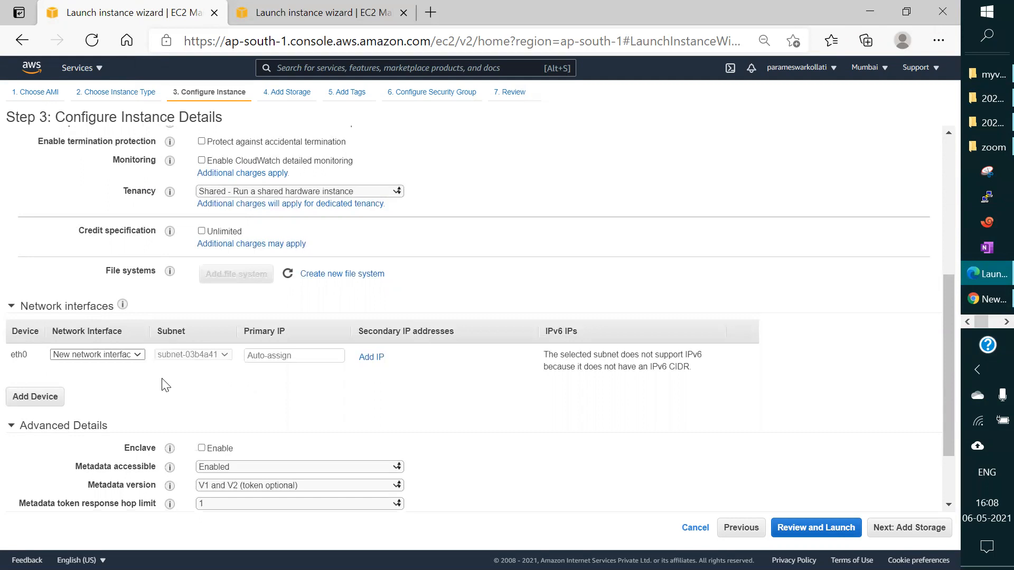
scroll(180, 391, "down", 1)
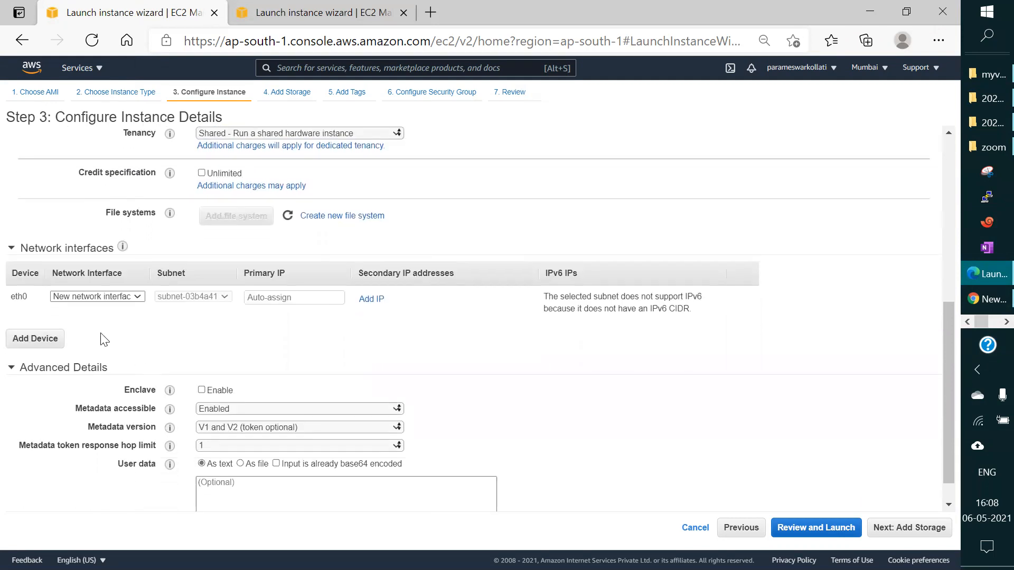
left_click(39, 341)
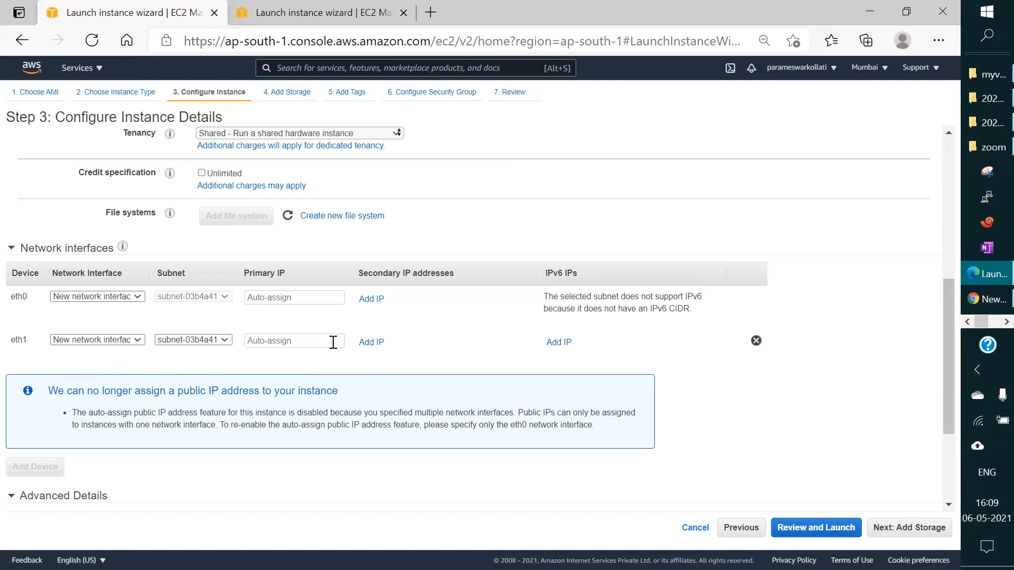
left_click(756, 342)
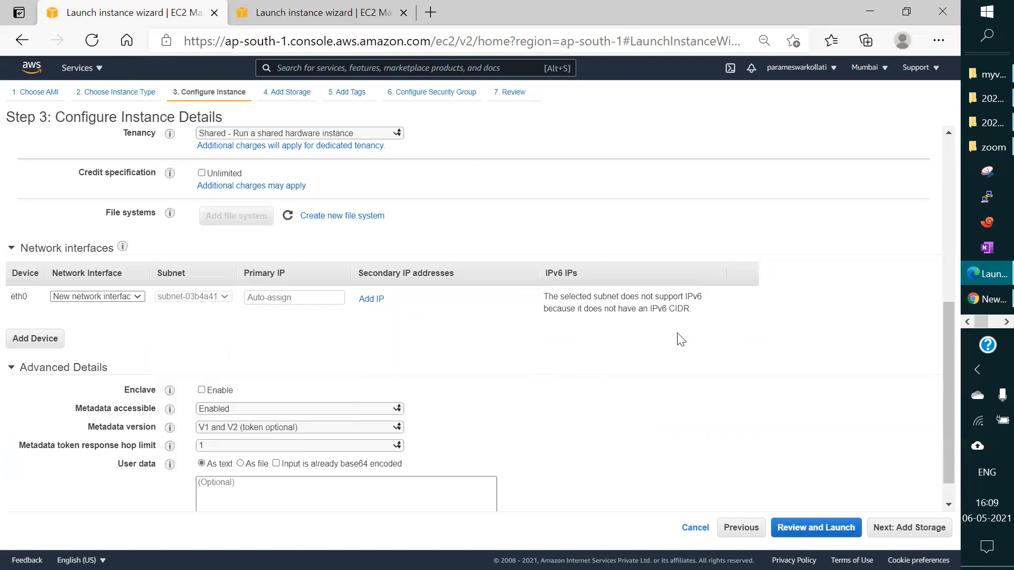
Step: Examine the Advanced Details settings, including the optional User data field, and review the instance configuration from the beginning
scroll(448, 380, "down", 1)
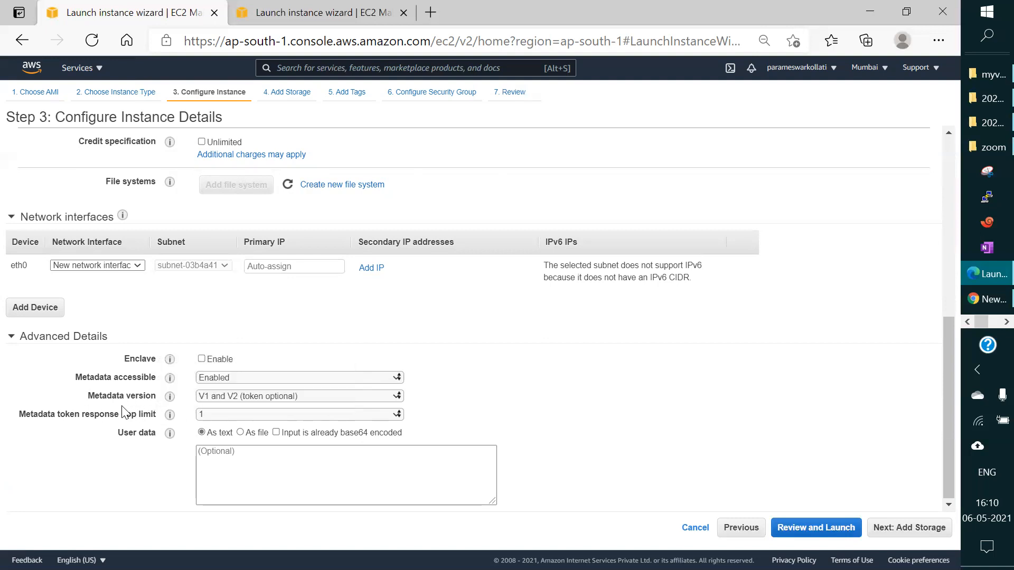
left_click(255, 448)
scroll(618, 409, "up", 10)
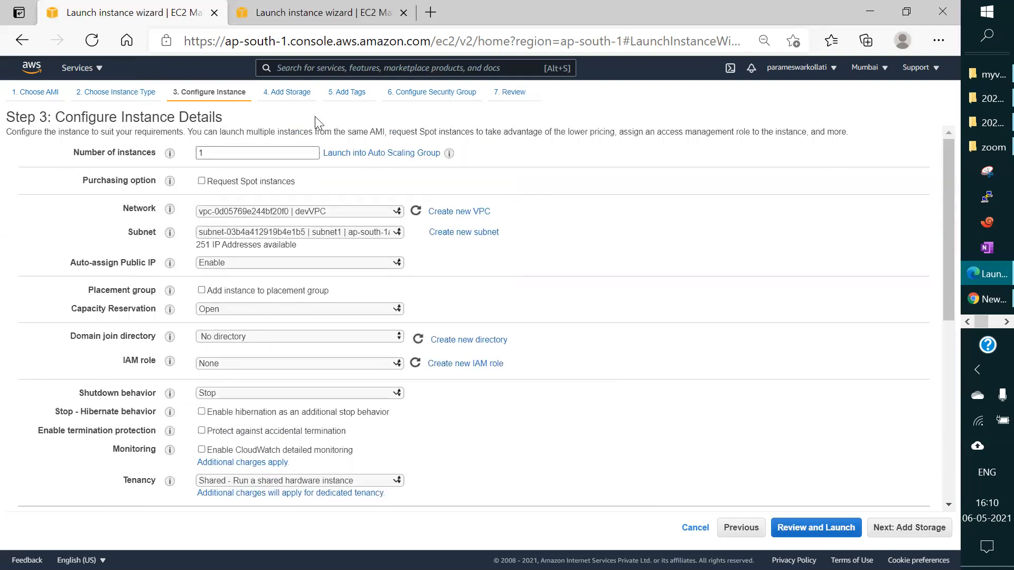
Step: Proceed to the Add Storage stage, review the root volume's size, and continue to Add Tags
left_click(287, 93)
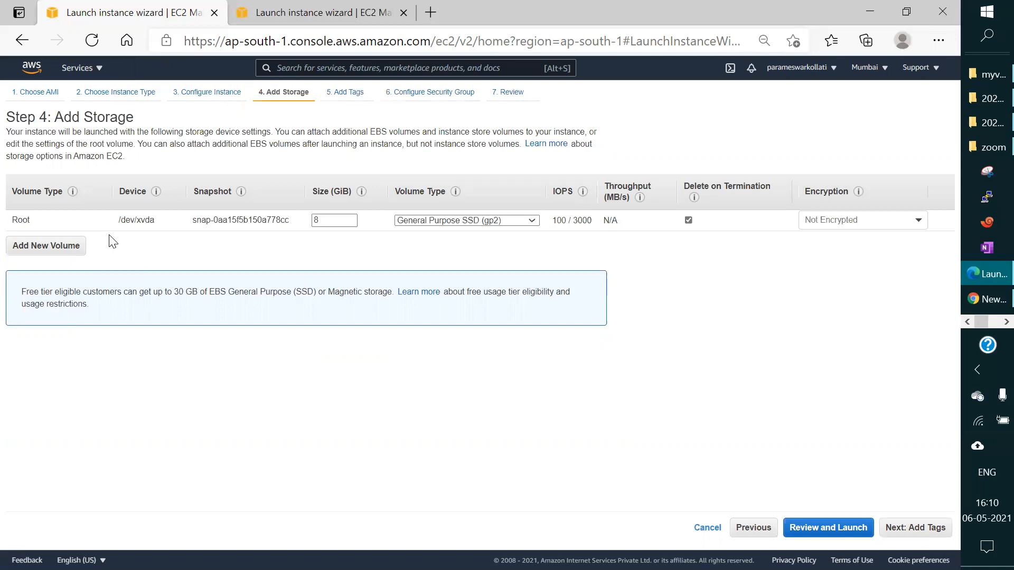
left_click(328, 222)
left_click(338, 99)
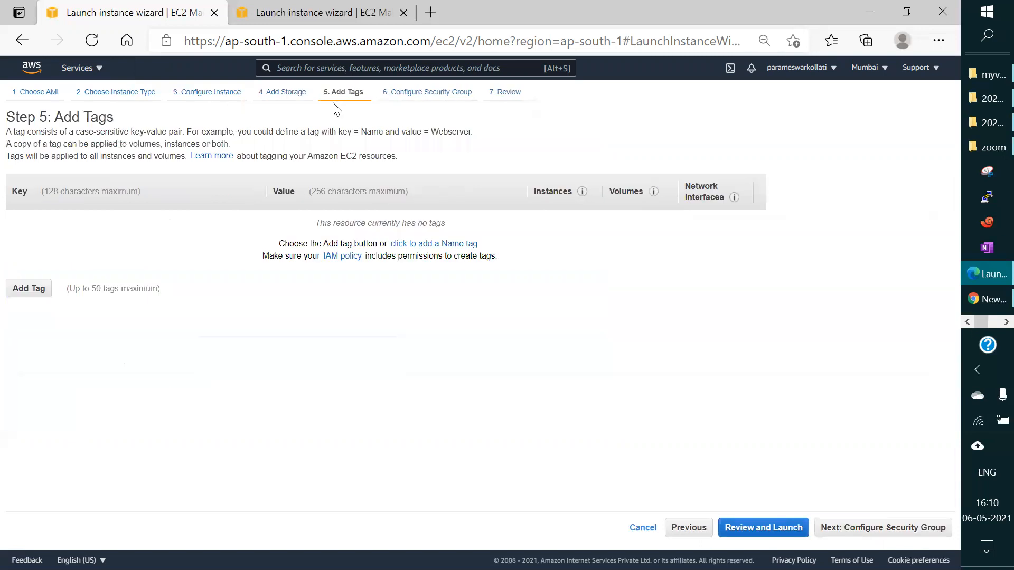
Step: Add a tag to the instance with the key Name and the value APPserver
left_click(30, 300)
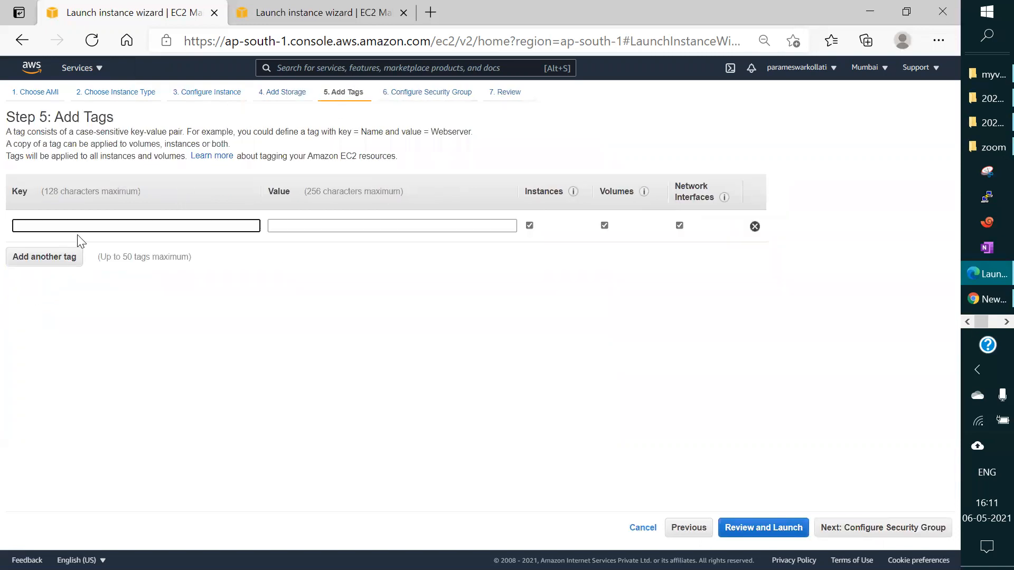
type("N")
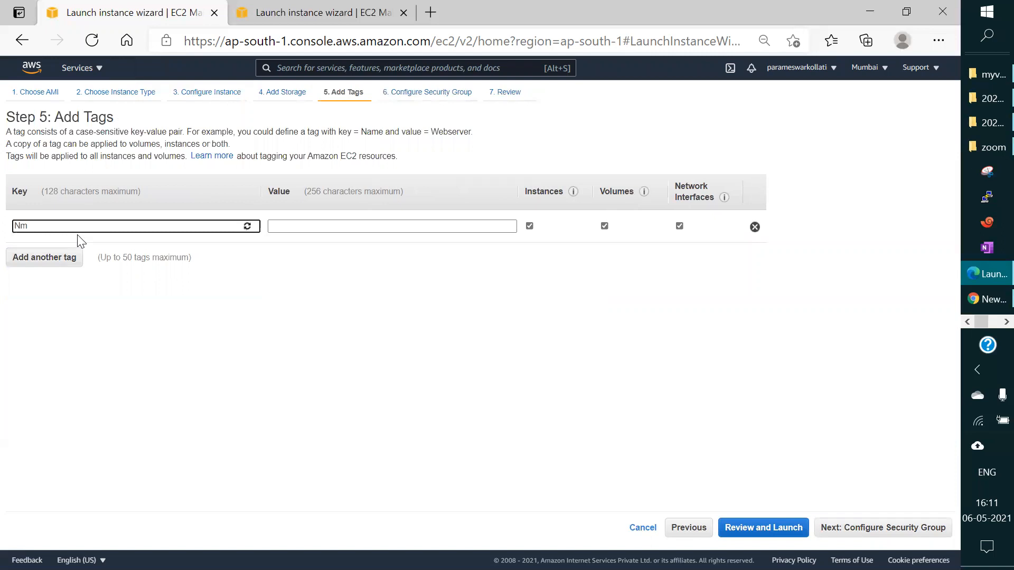
type("ame")
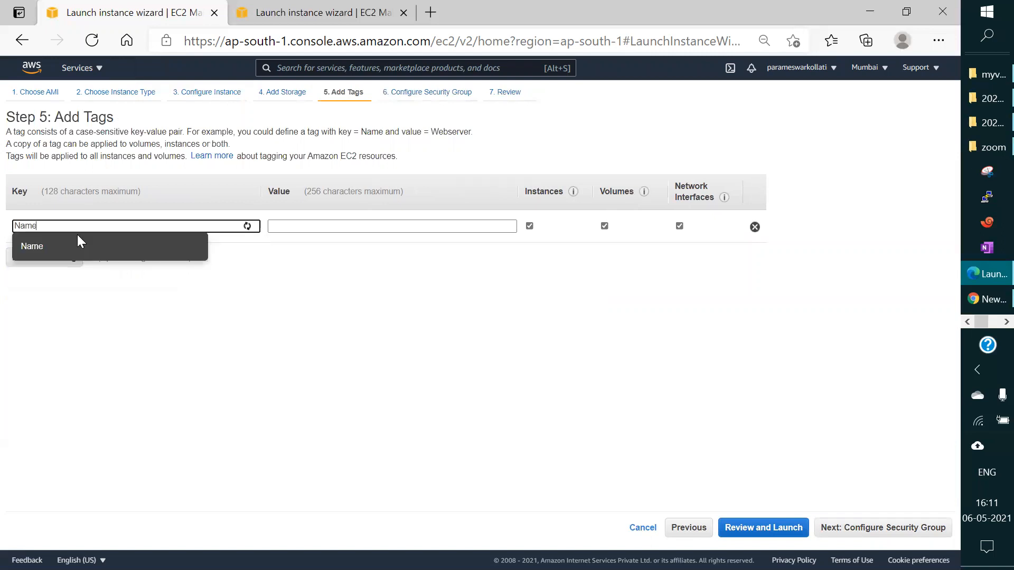
left_click(296, 230)
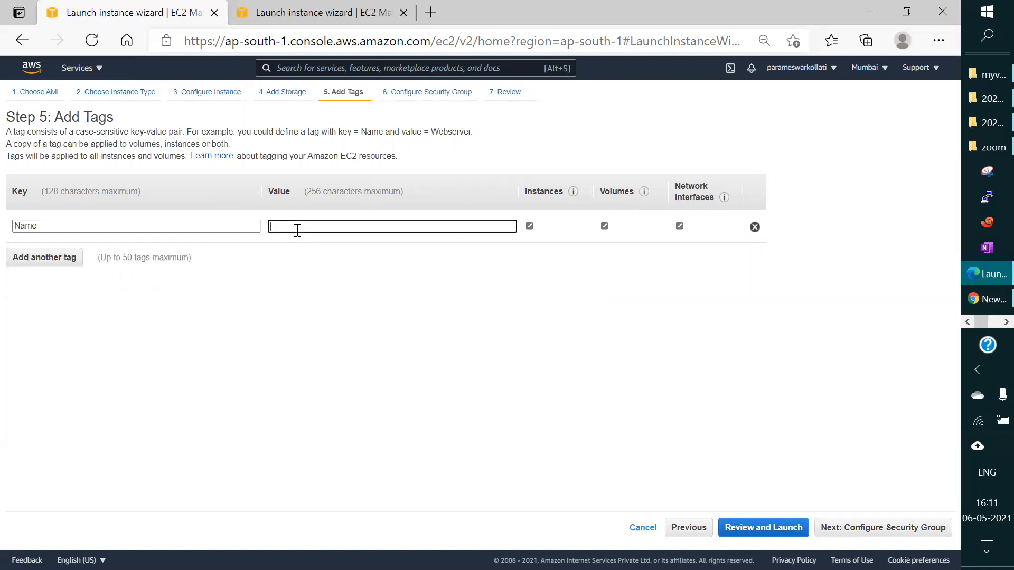
type("A")
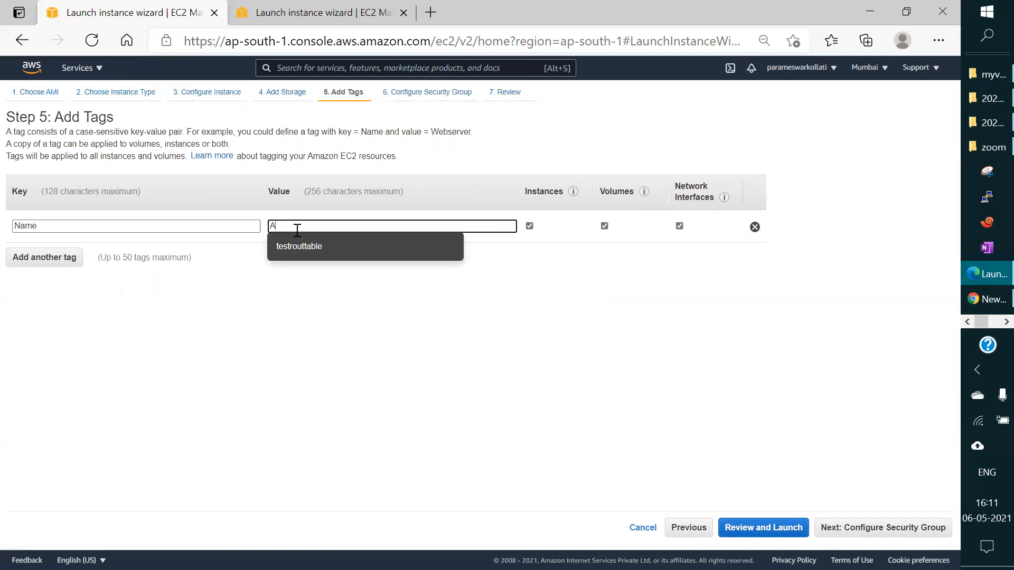
type("PP")
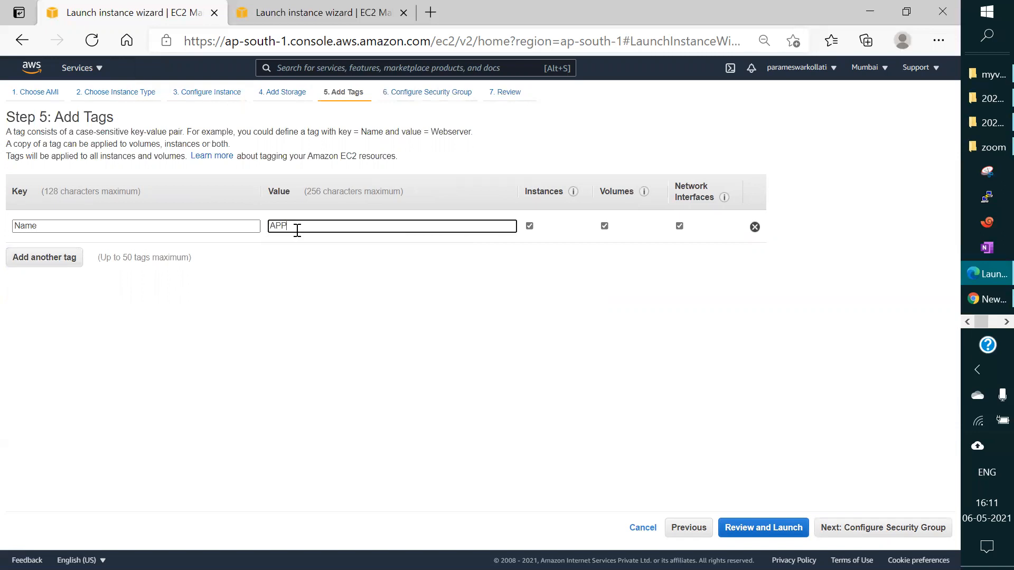
type("server")
Step: Continue through Configure Security Group, keeping the new group with its SSH rule, and review the instance launch summary
left_click(422, 93)
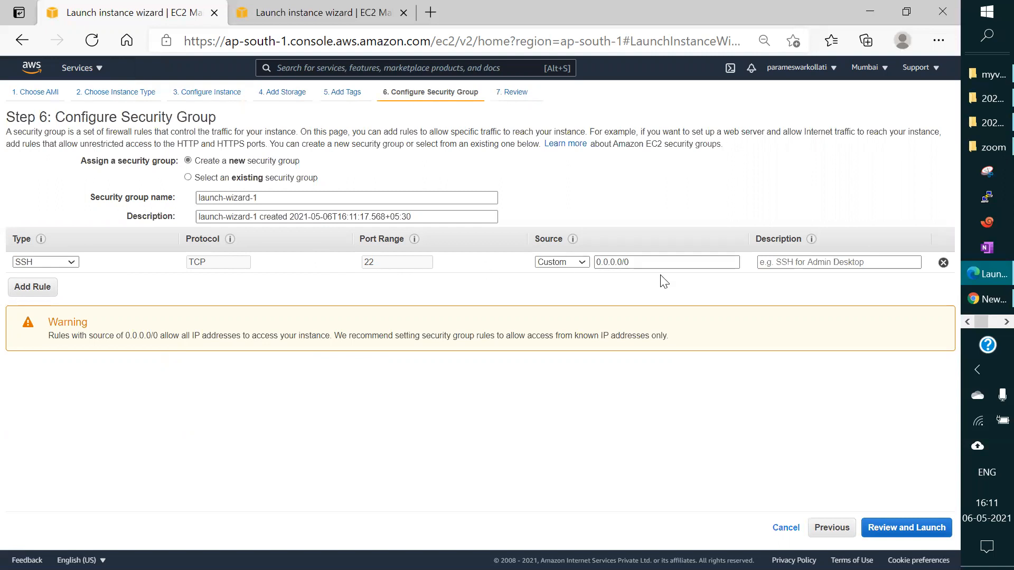
left_click(511, 91)
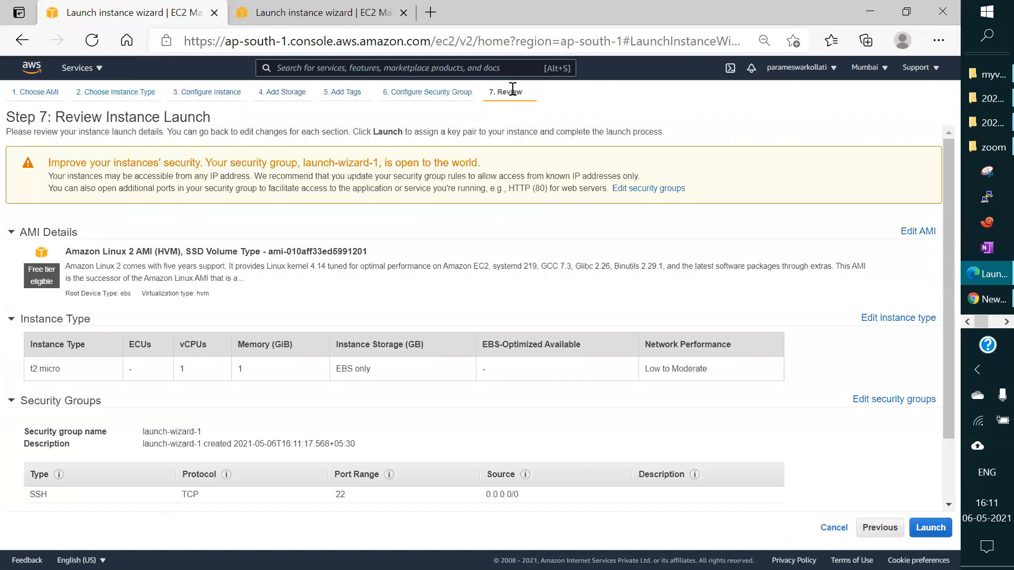
scroll(341, 280, "down", 2)
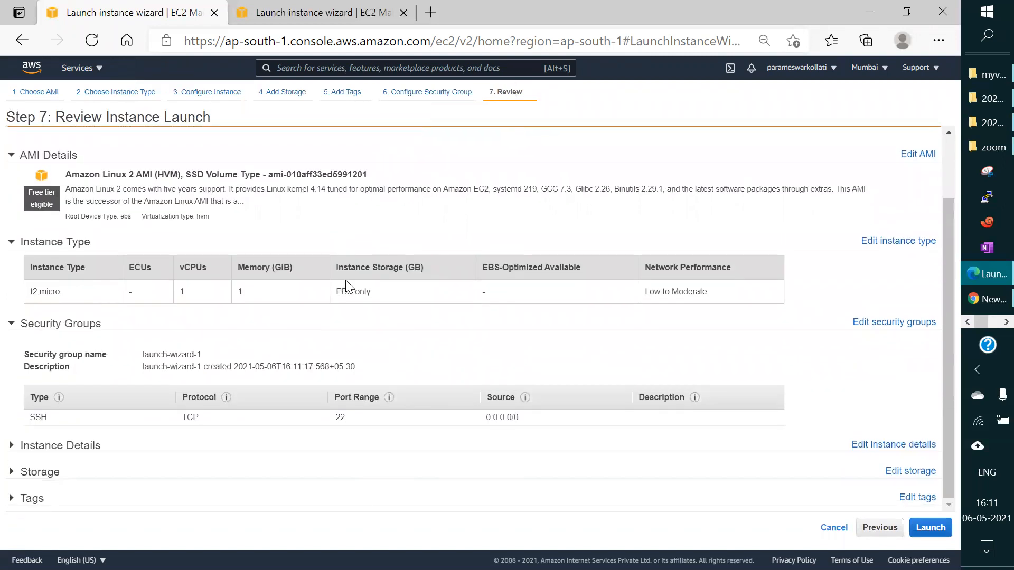
Step: Launch the instance with a new key pair named devkey, downloading its private key file
left_click(930, 527)
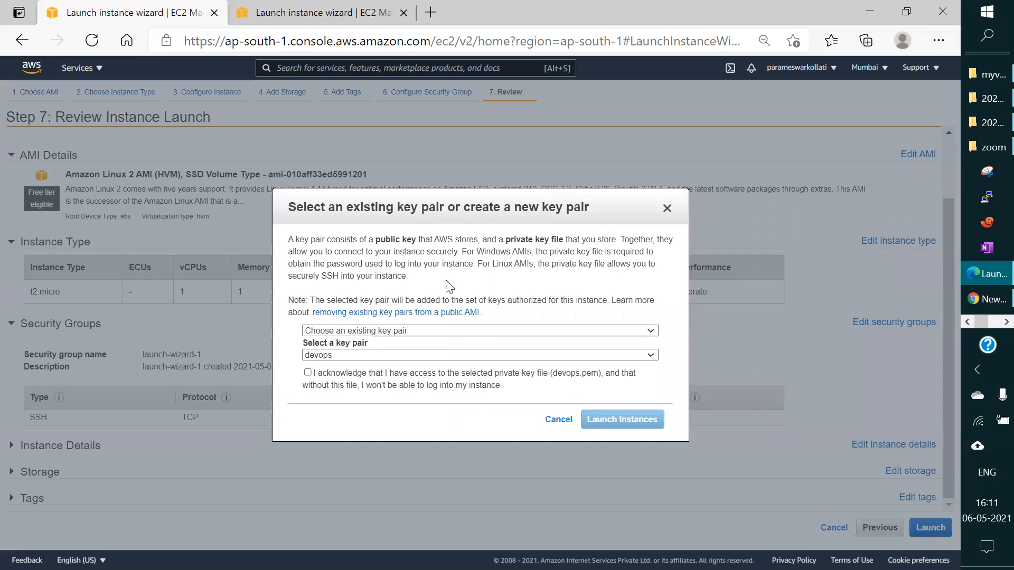
left_click(528, 333)
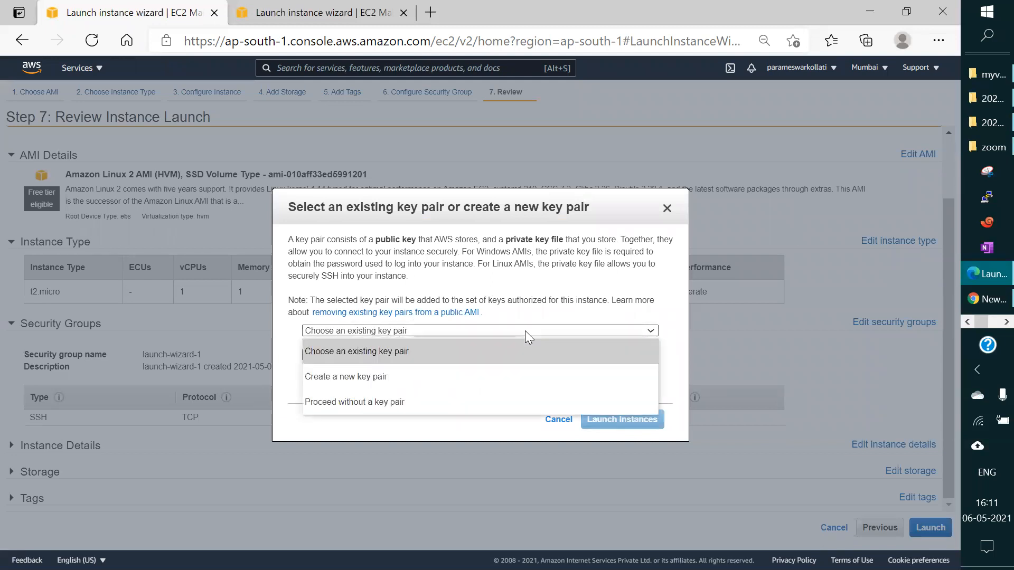
left_click(380, 376)
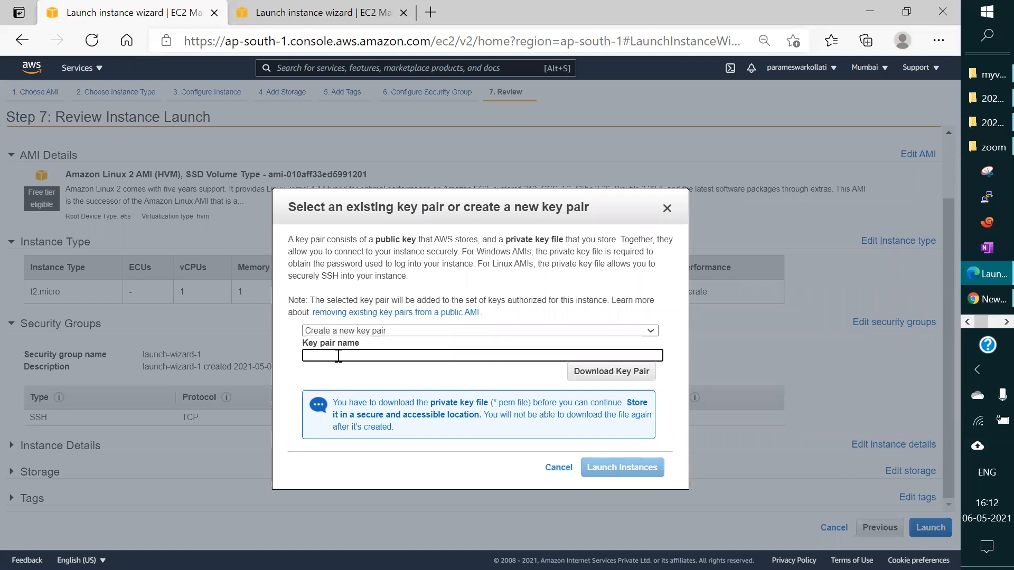
type("devkey")
left_click(623, 373)
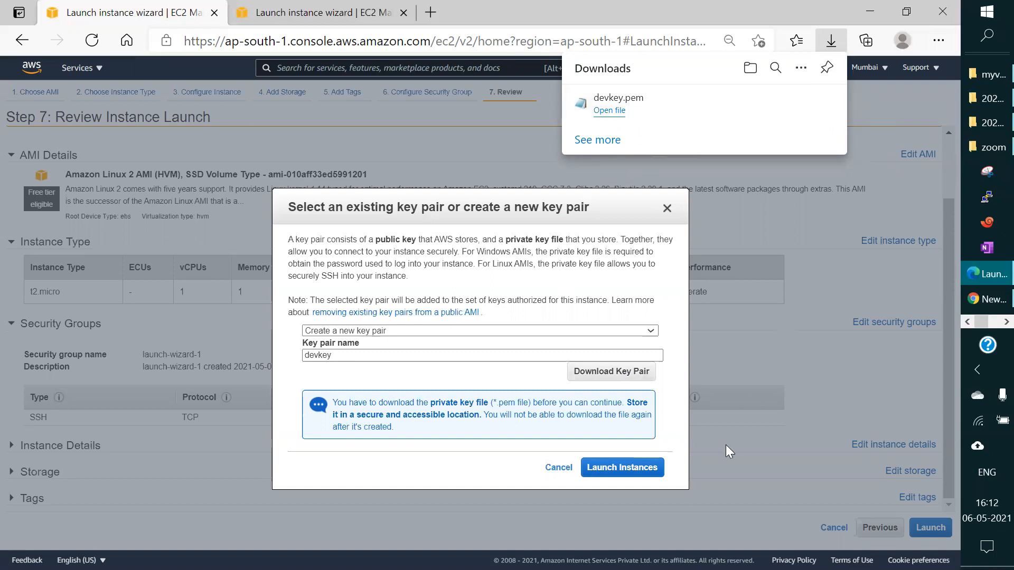
left_click(636, 470)
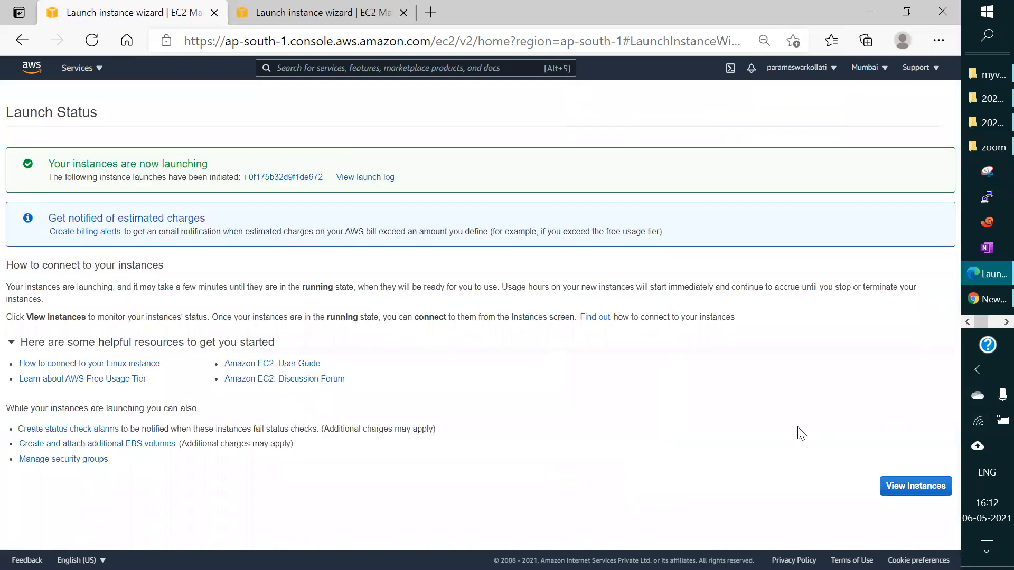
Step: Show the instances list, refresh it, and examine the details of APPserver in an enlarged details pane
left_click(915, 486)
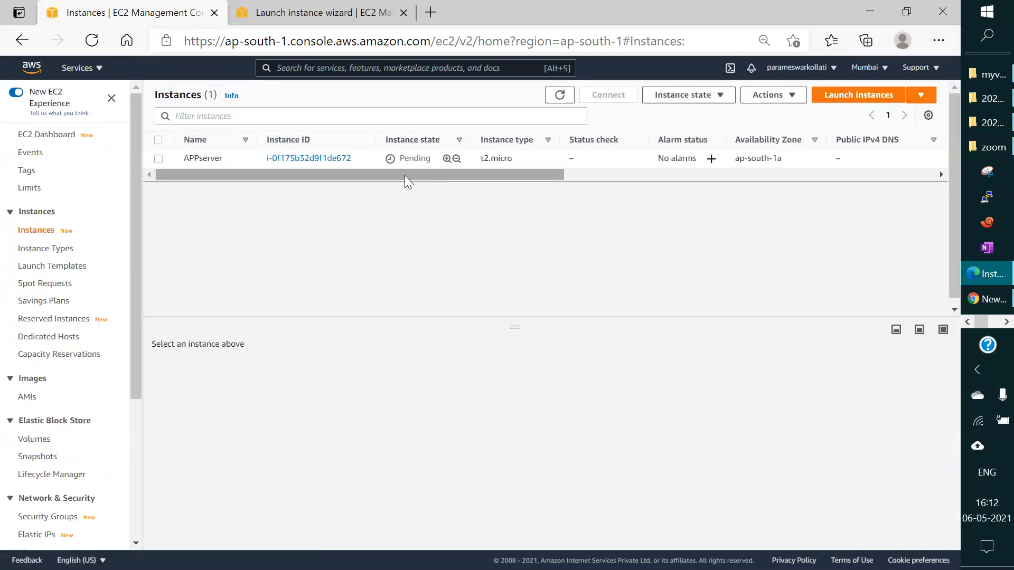
left_click(560, 95)
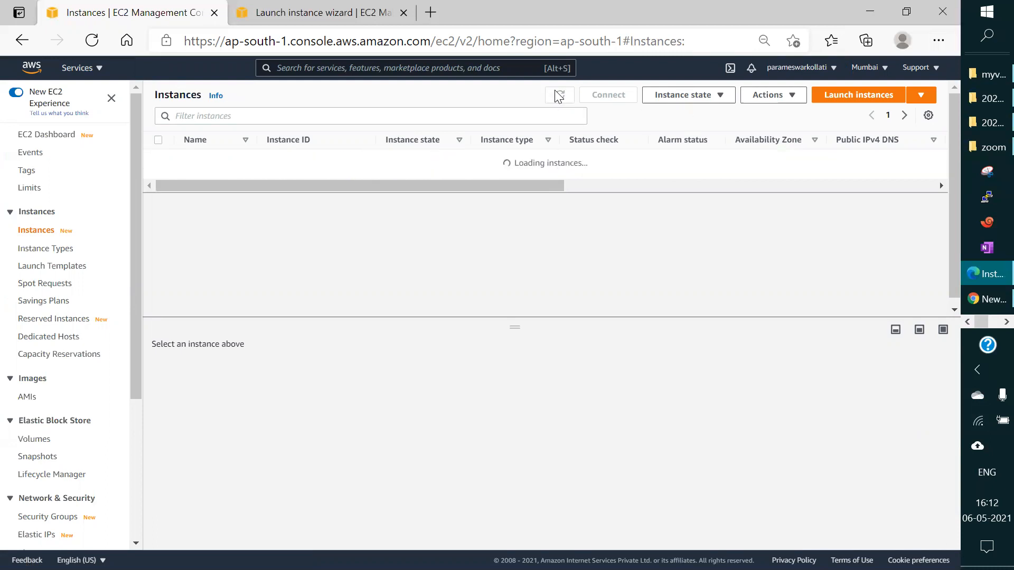
left_click(561, 97)
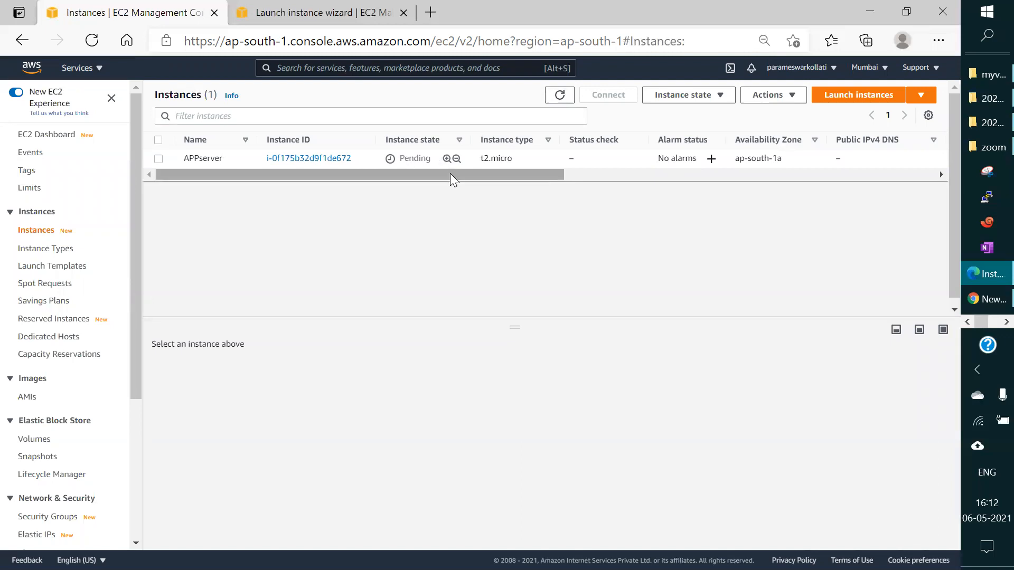
left_click_drag(476, 175, 302, 164)
left_click(159, 158)
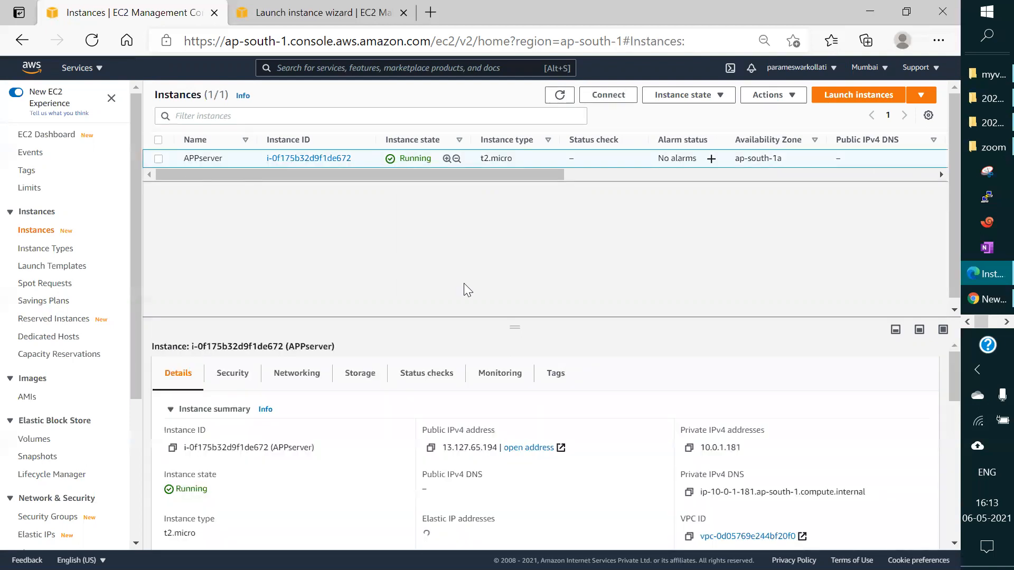
left_click_drag(475, 327, 476, 208)
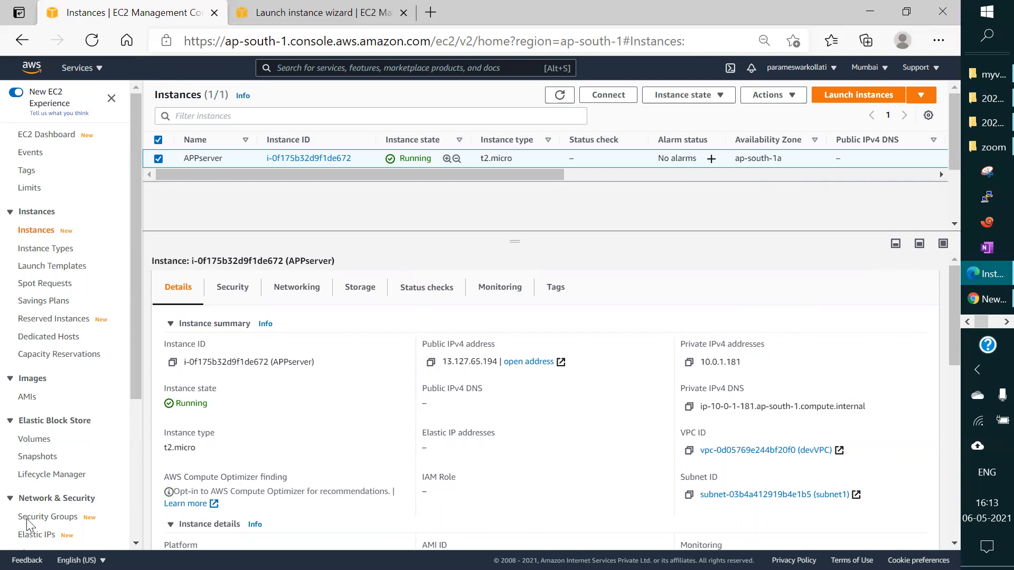
Step: Minimize the browser, launch PuTTY, and show the SSH authentication settings
left_click(870, 11)
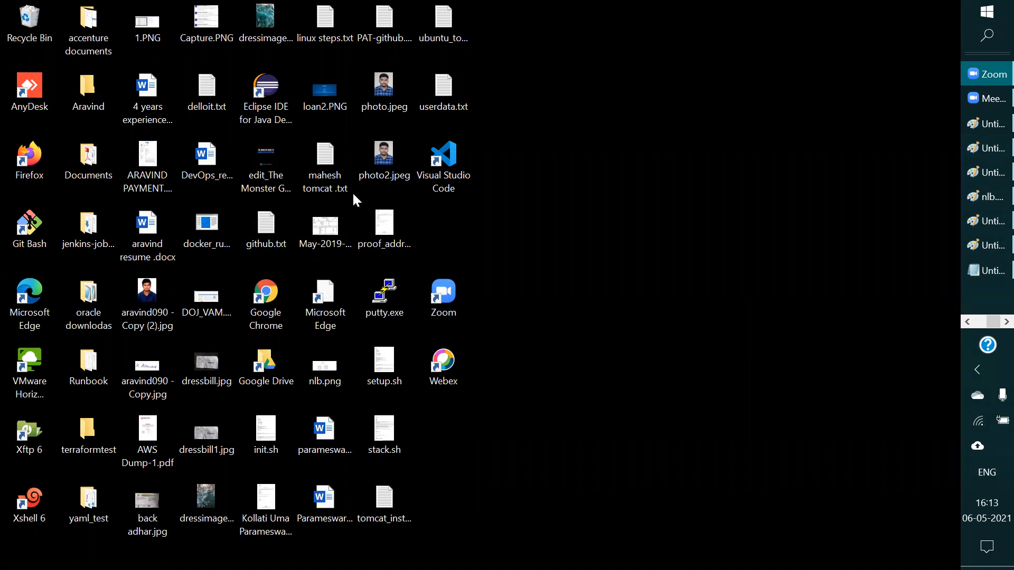
left_click(967, 321)
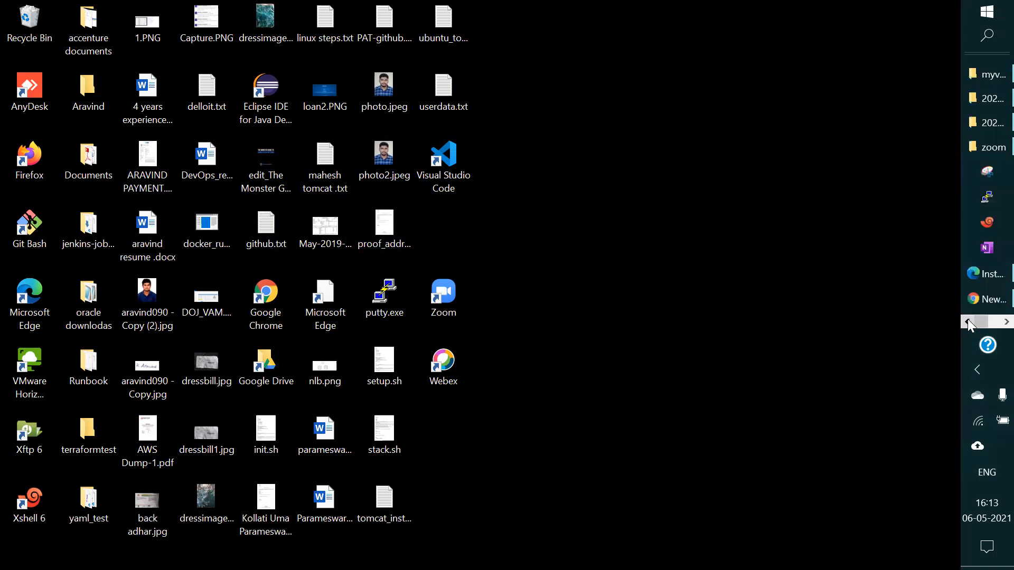
left_click(987, 197)
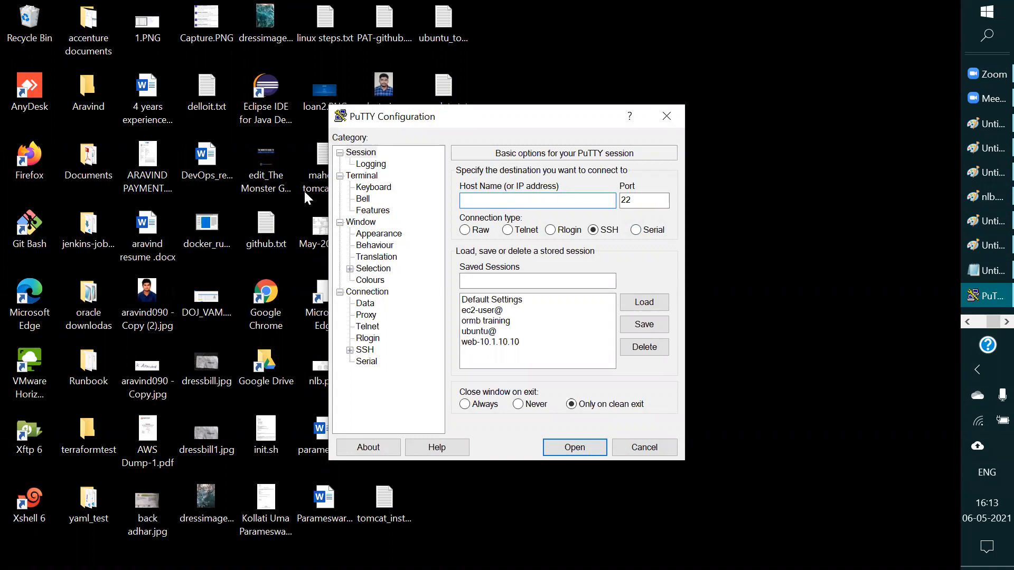
left_click(350, 350)
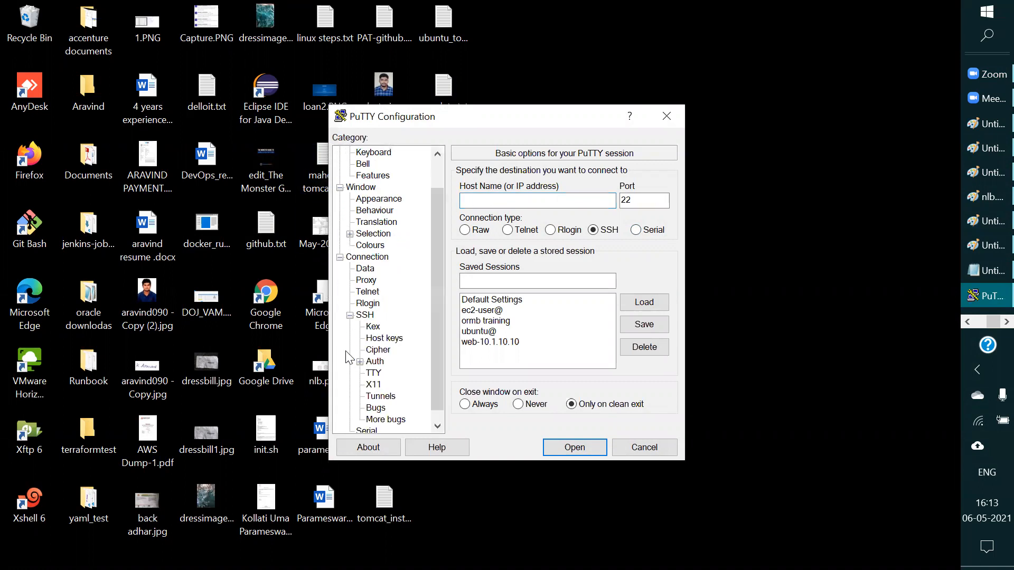
left_click_drag(440, 370, 440, 380)
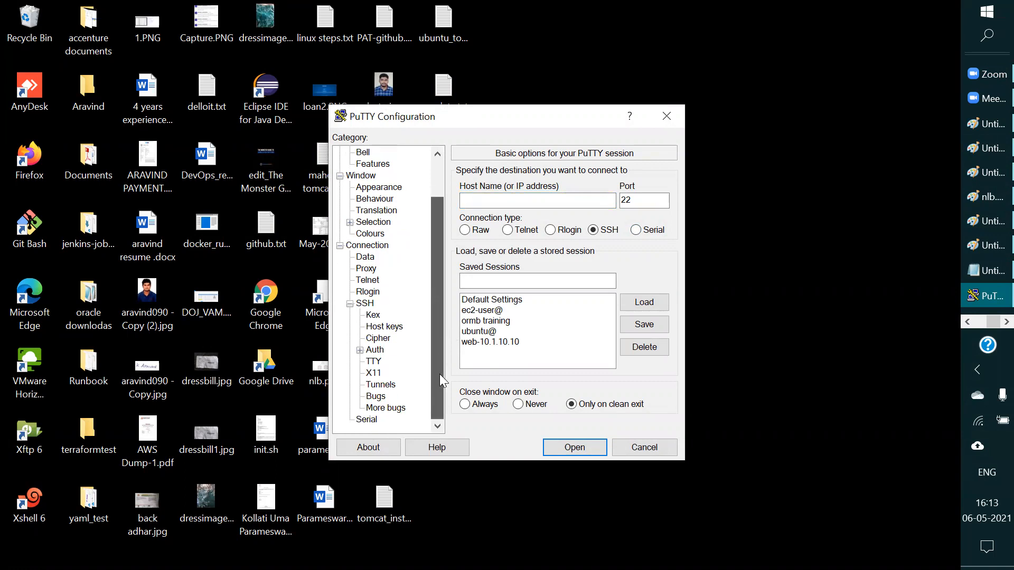
left_click(375, 350)
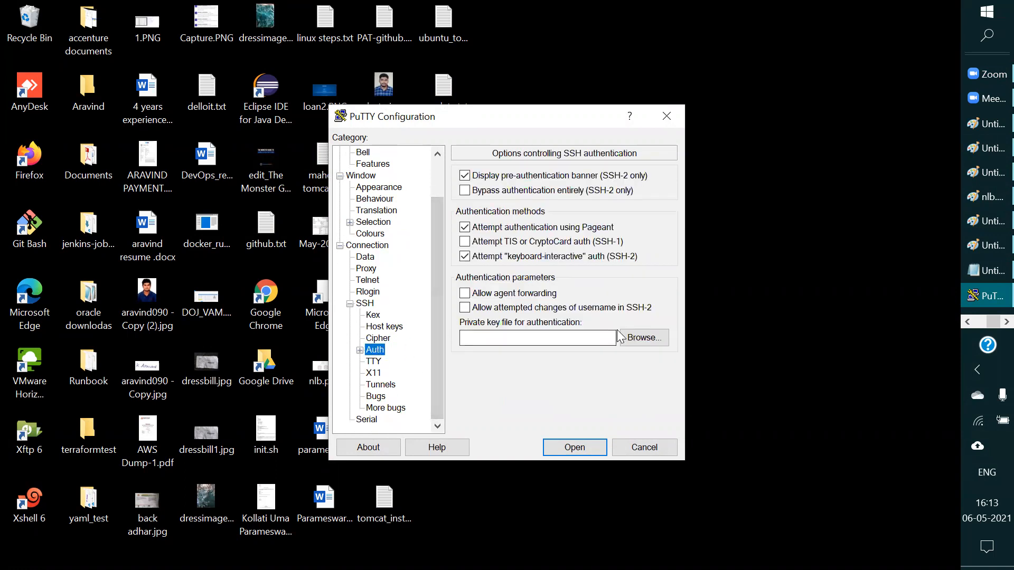
Step: Check which private key file type PuTTY accepts for authentication, and close the file selection without choosing a file
left_click(643, 338)
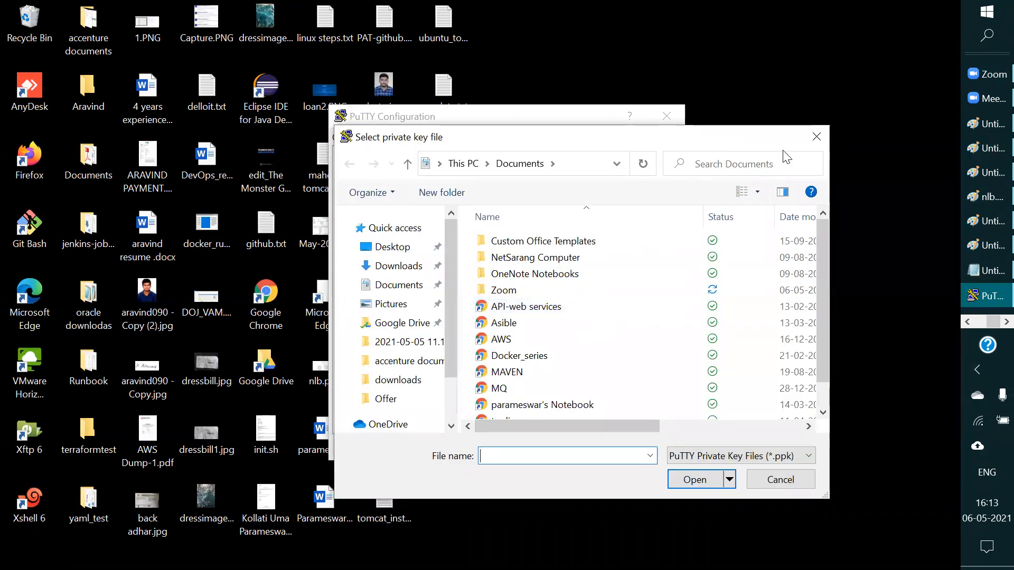
left_click(813, 138)
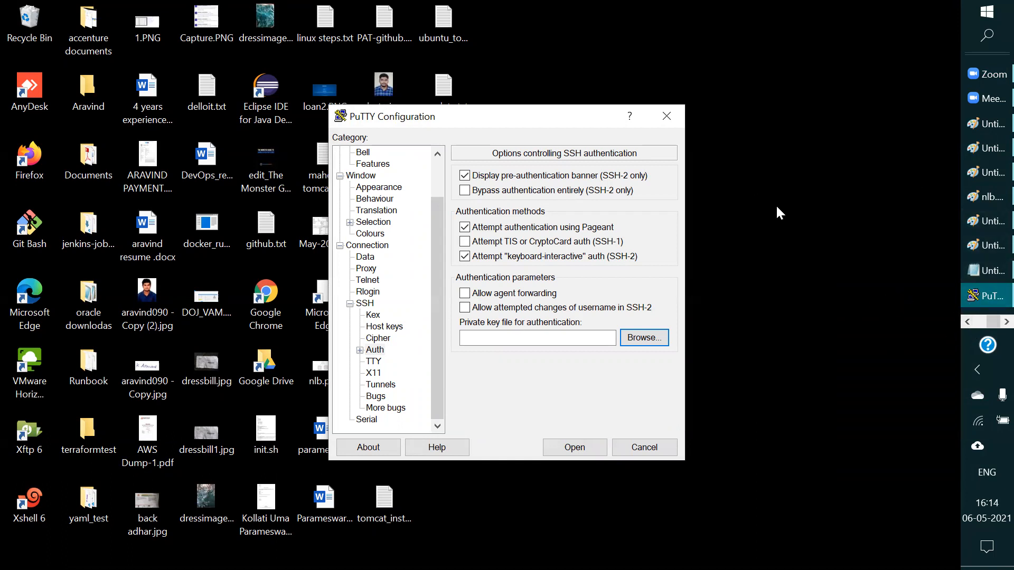
left_click(738, 74)
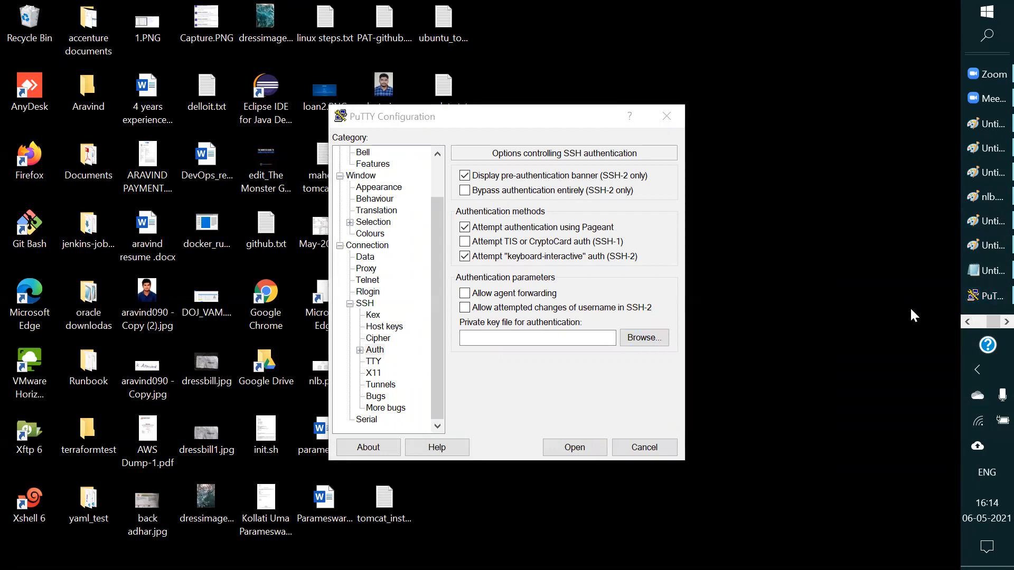
Step: Switch to File Explorer and open the Downloads folder
left_click(969, 323)
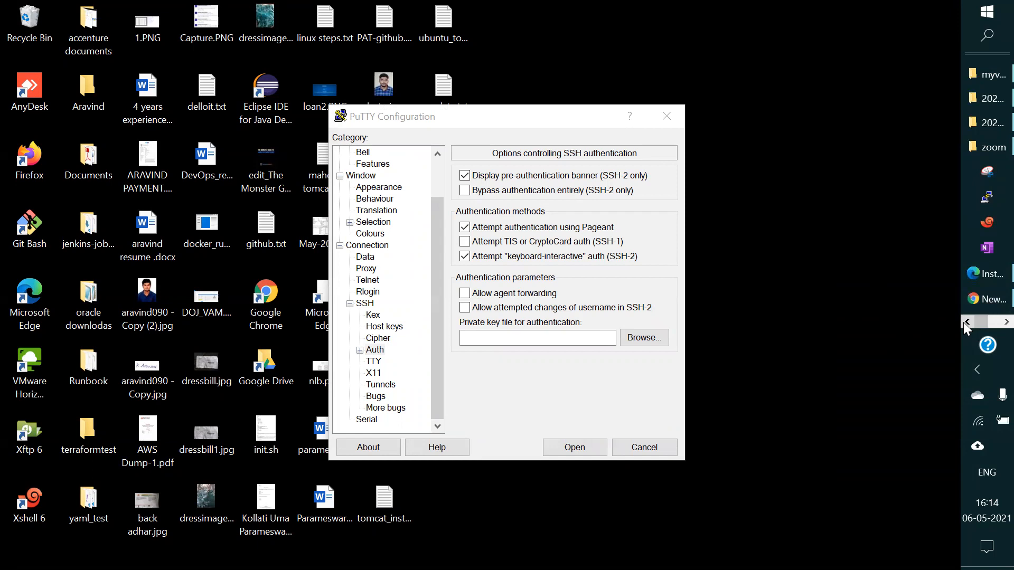
mouse_move(987, 77)
left_click(952, 63)
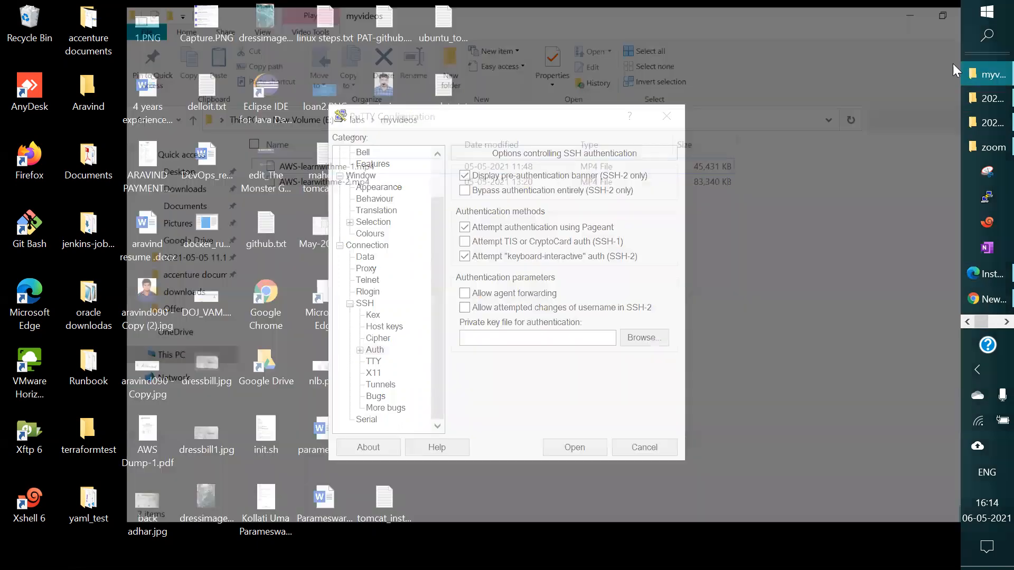
left_click(64, 202)
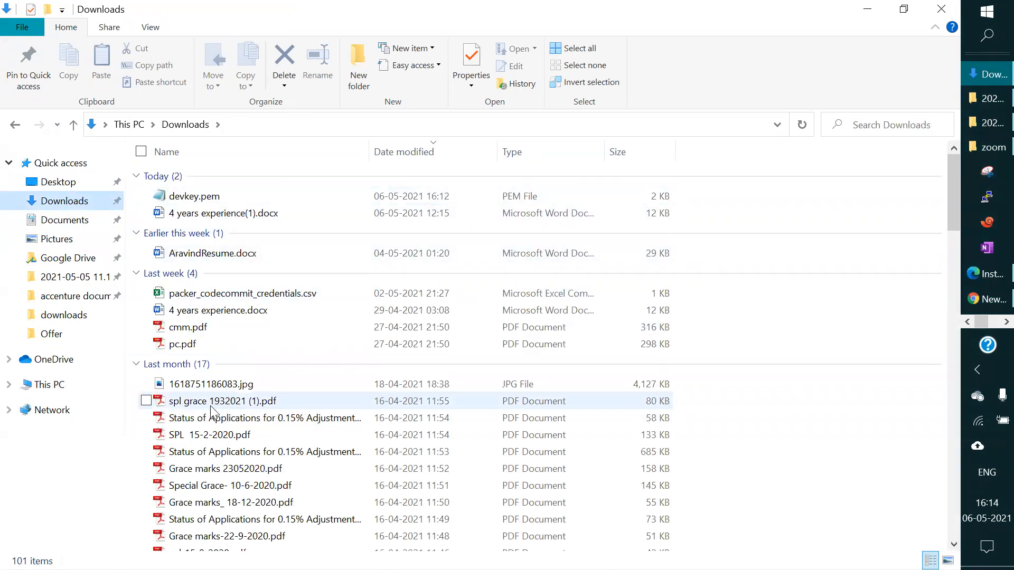
Step: Locate puttygen.exe among the files in the Downloads folder
key("Down")
key("Down")
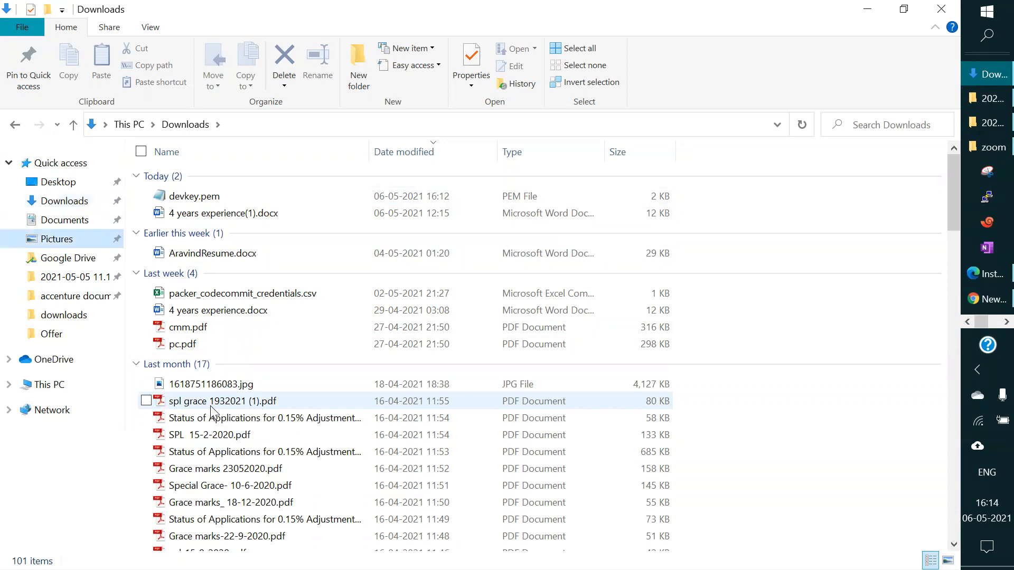
left_click(210, 406)
key("p")
key("p")
key("p")
key("p")
key("p")
key("p")
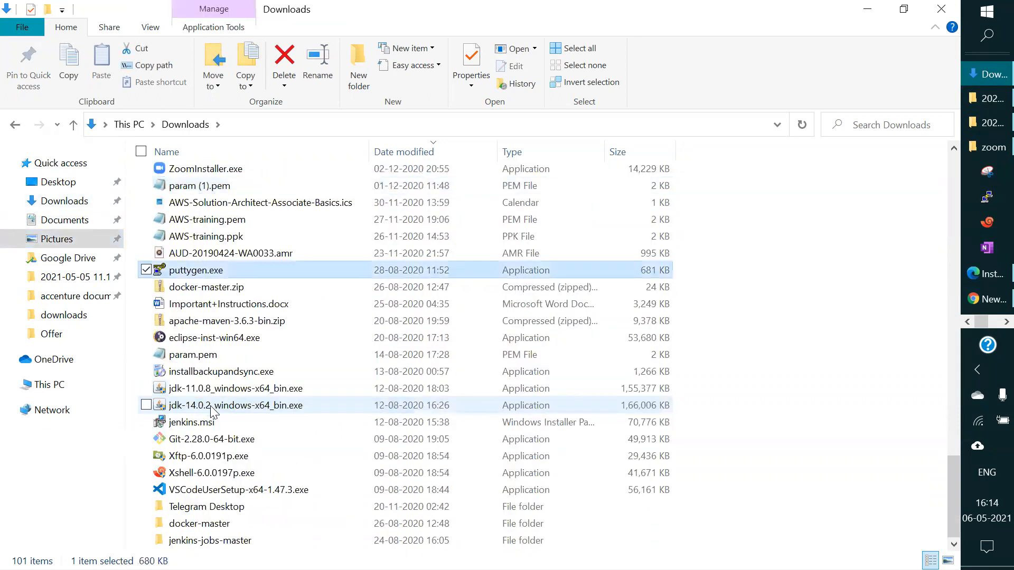
key("p")
key("p")
key("p")
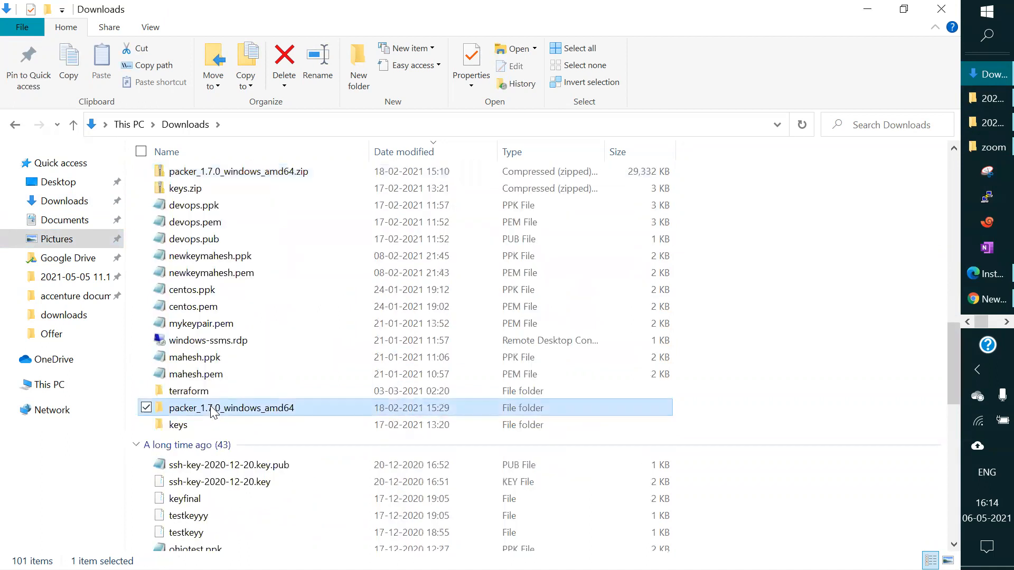
scroll(214, 412, "down", 12)
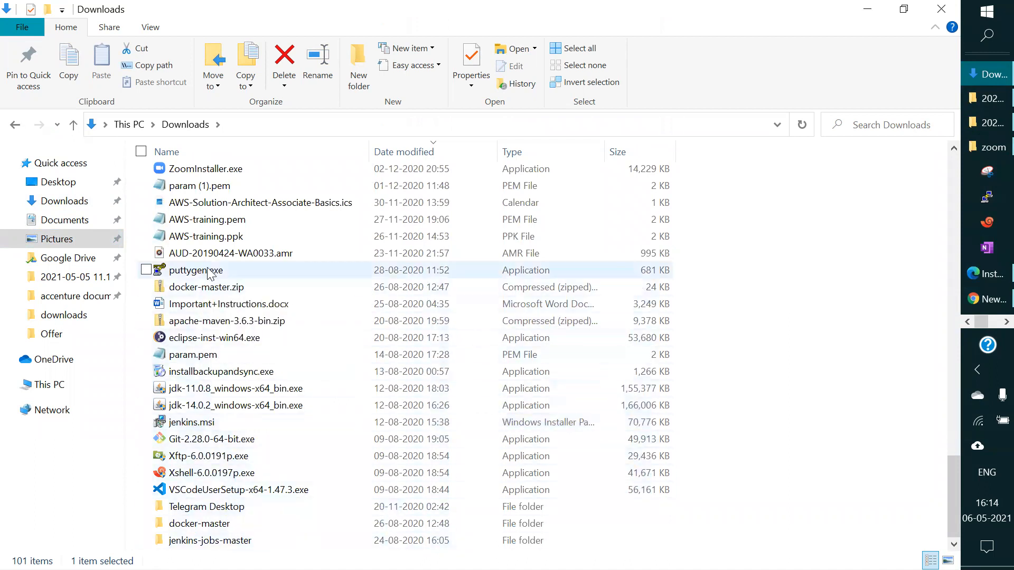
Step: Launch PuTTYgen, start loading an existing private key, and look through the .ppk files in the Downloads folder
double_click(210, 274)
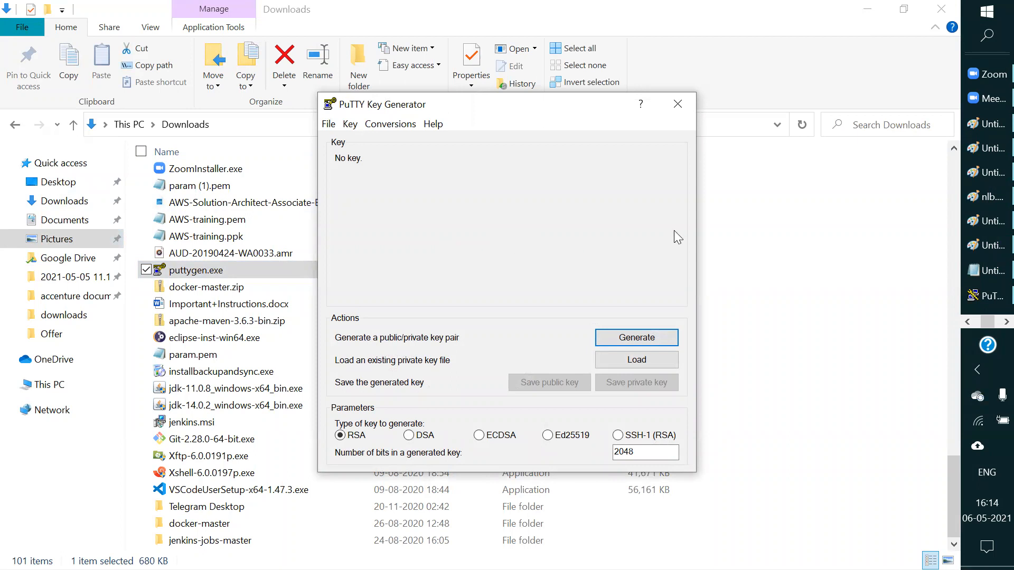
left_click(637, 364)
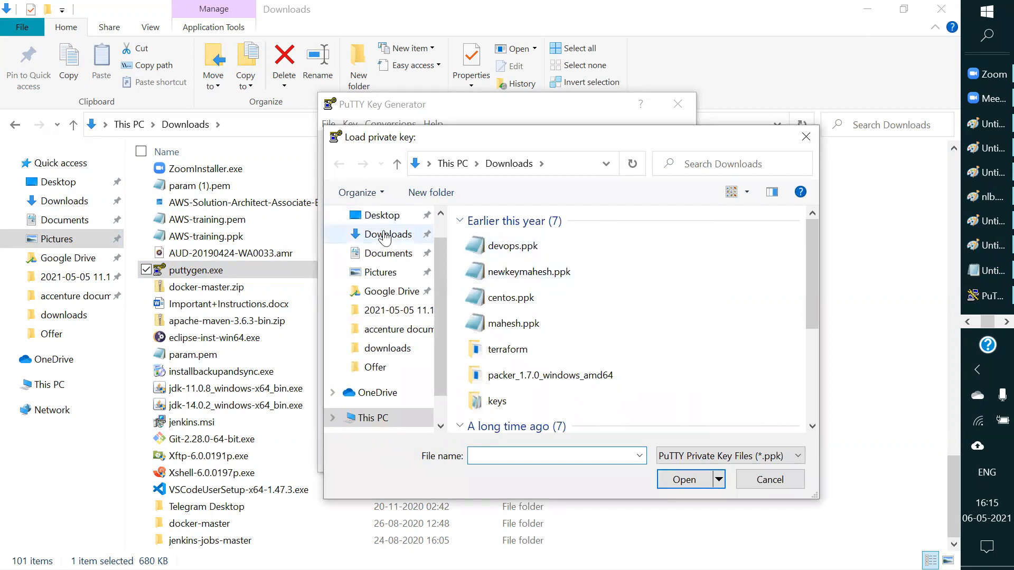
left_click(385, 236)
left_click(536, 247)
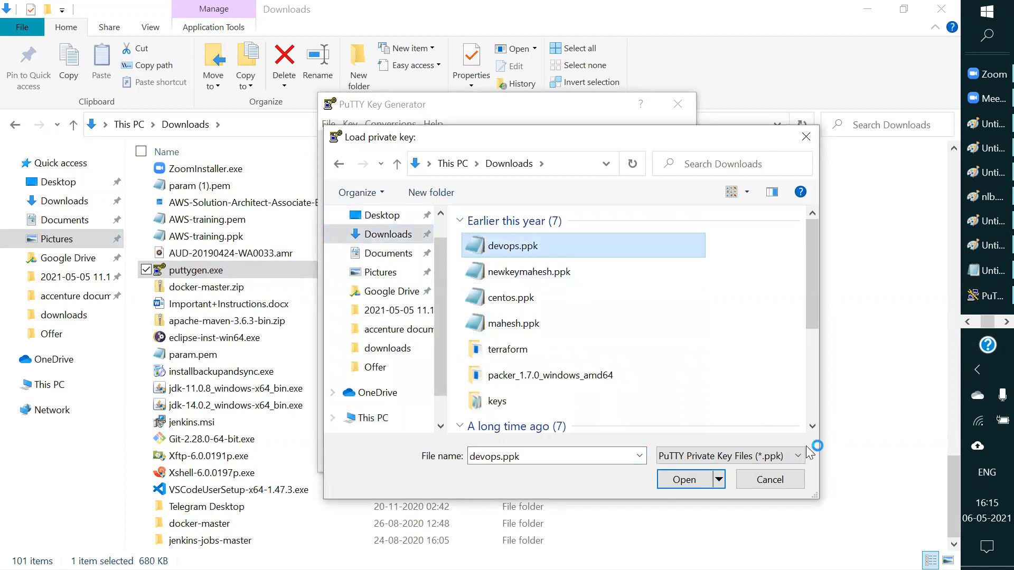
left_click_drag(810, 304, 666, 265)
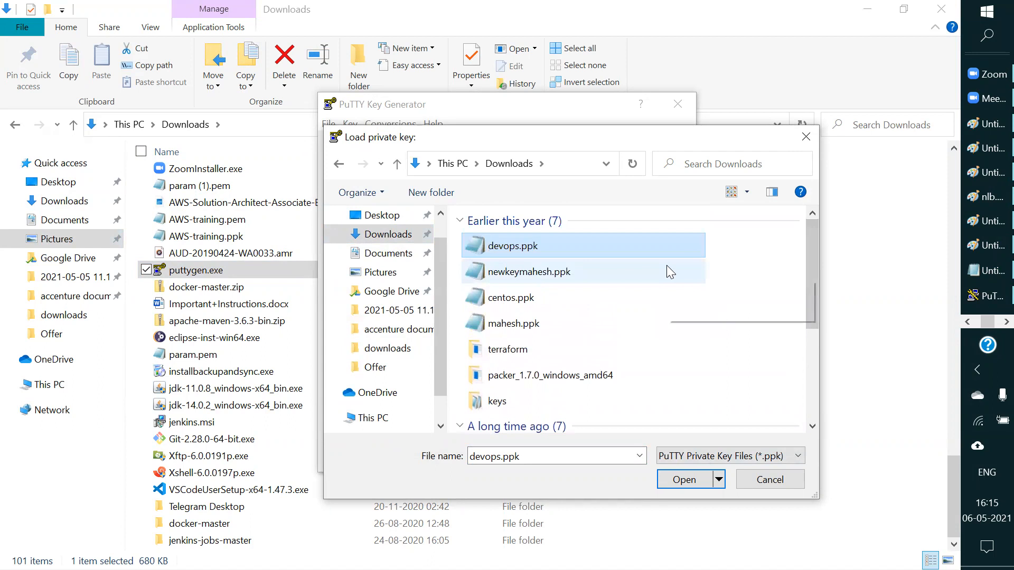
left_click_drag(813, 256, 818, 349)
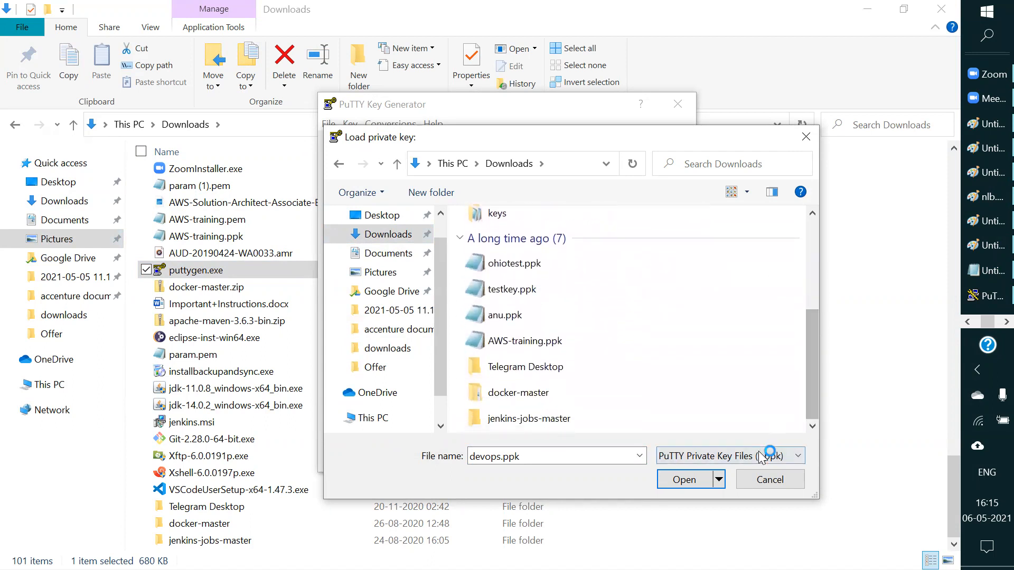
Step: Show all file types, load devkey.pem from the Downloads folder into PuTTYgen, and dismiss the import notice
left_click(759, 457)
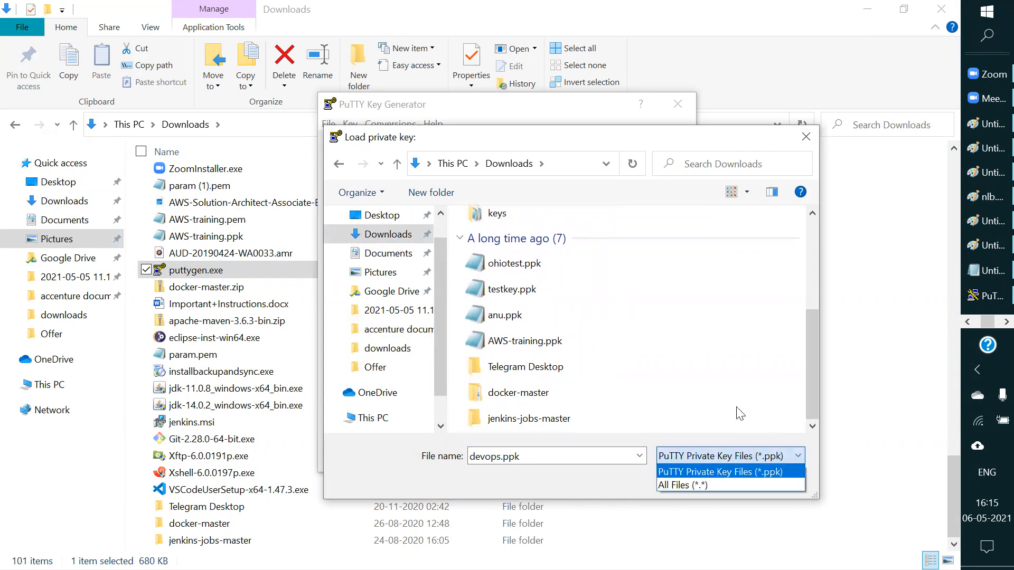
left_click(696, 487)
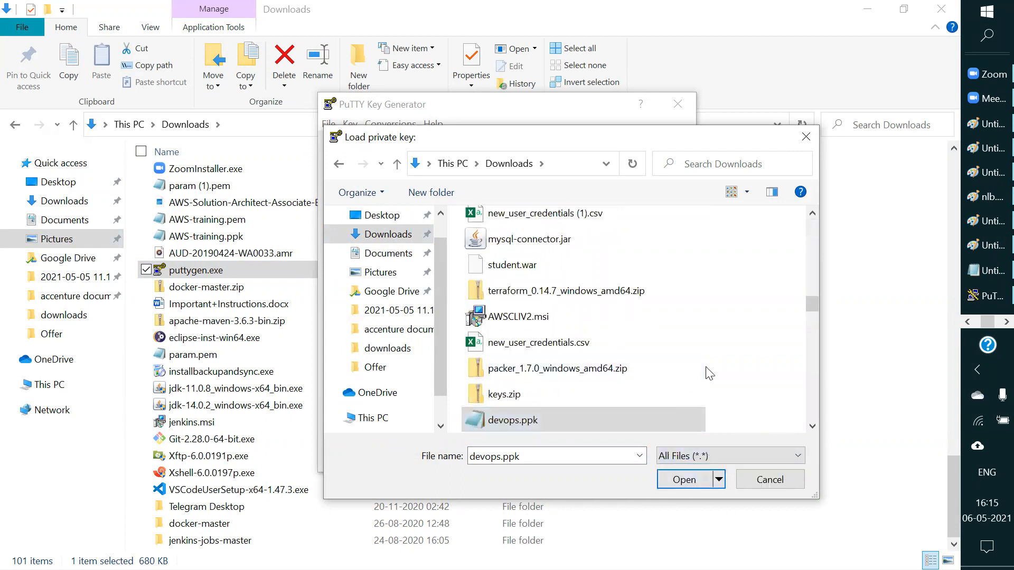
left_click(528, 245)
left_click(664, 487)
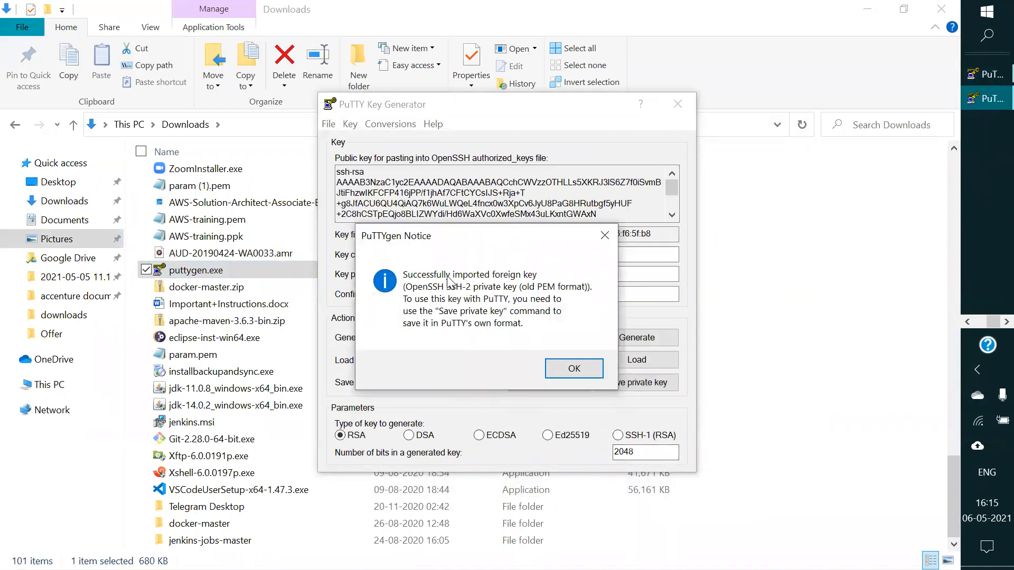
left_click(581, 369)
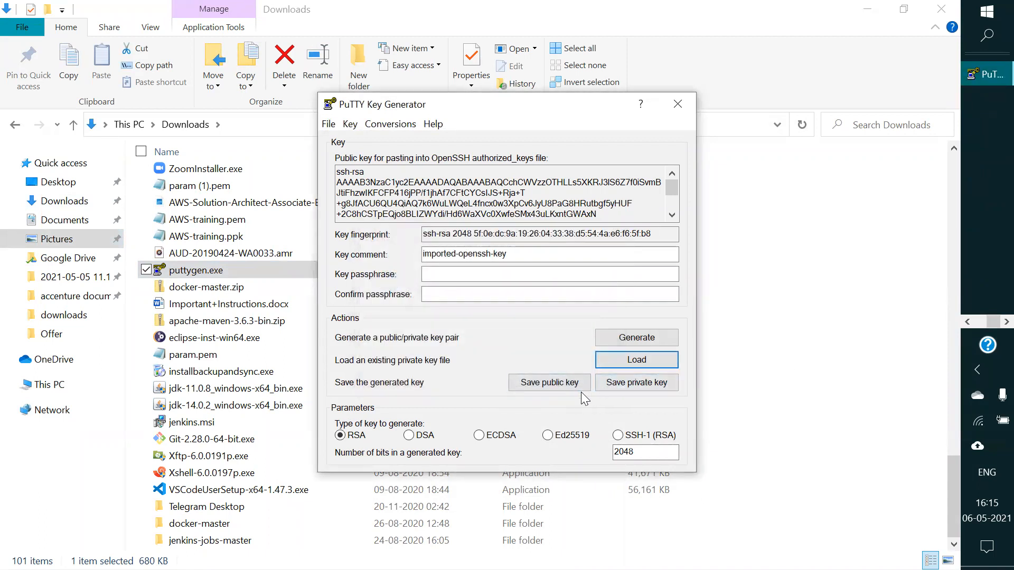
Step: Save the private key without a passphrase as devkey in PuTTY's .ppk format in Downloads, and close PuTTYgen
left_click(623, 391)
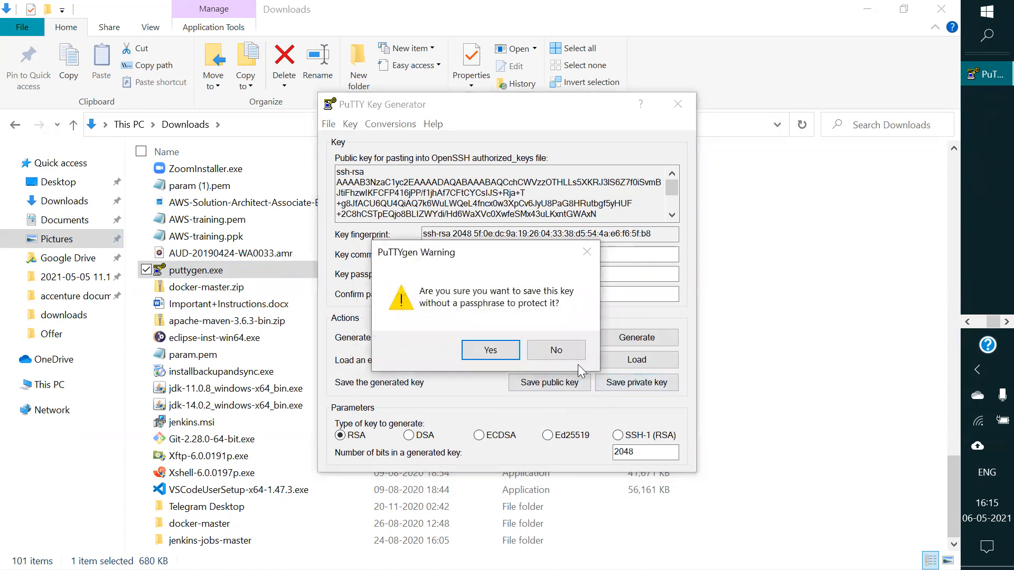
left_click(490, 355)
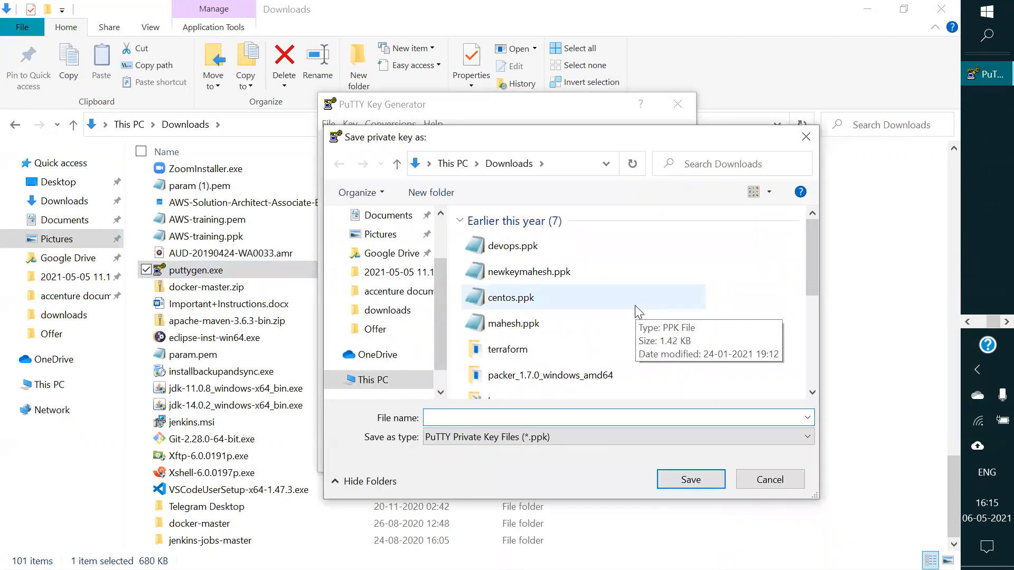
type("devkey")
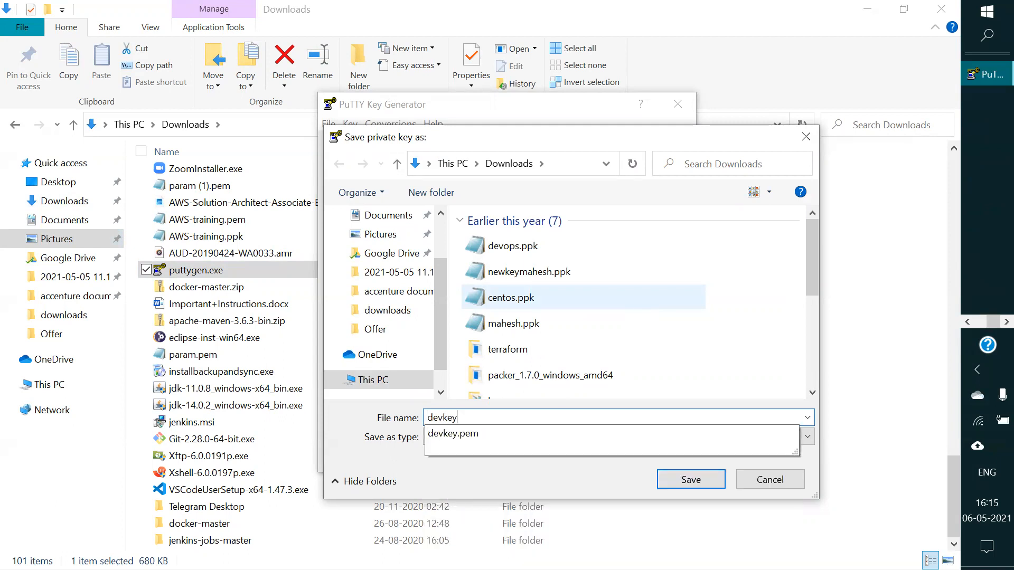
left_click(980, 293)
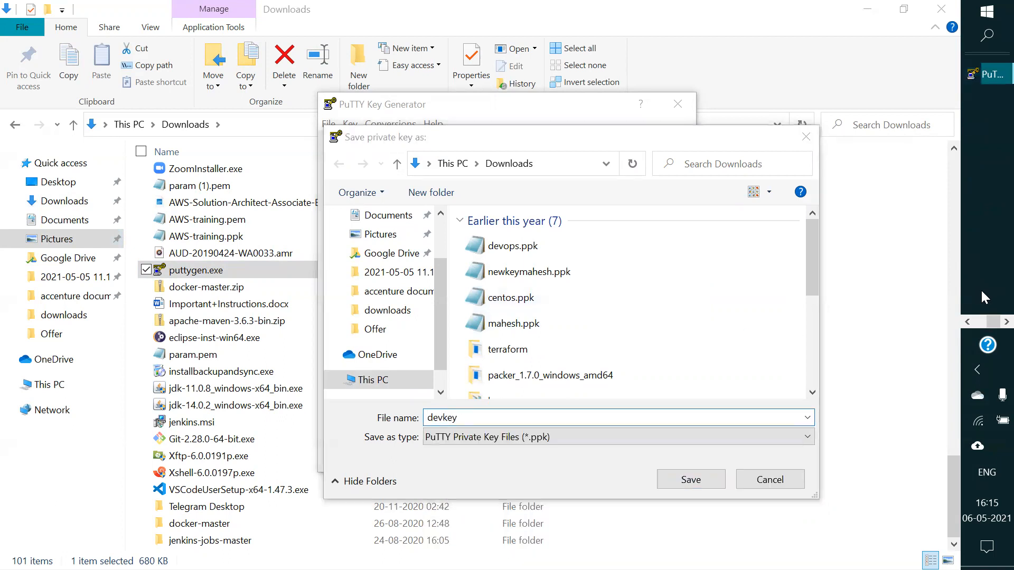
left_click(696, 485)
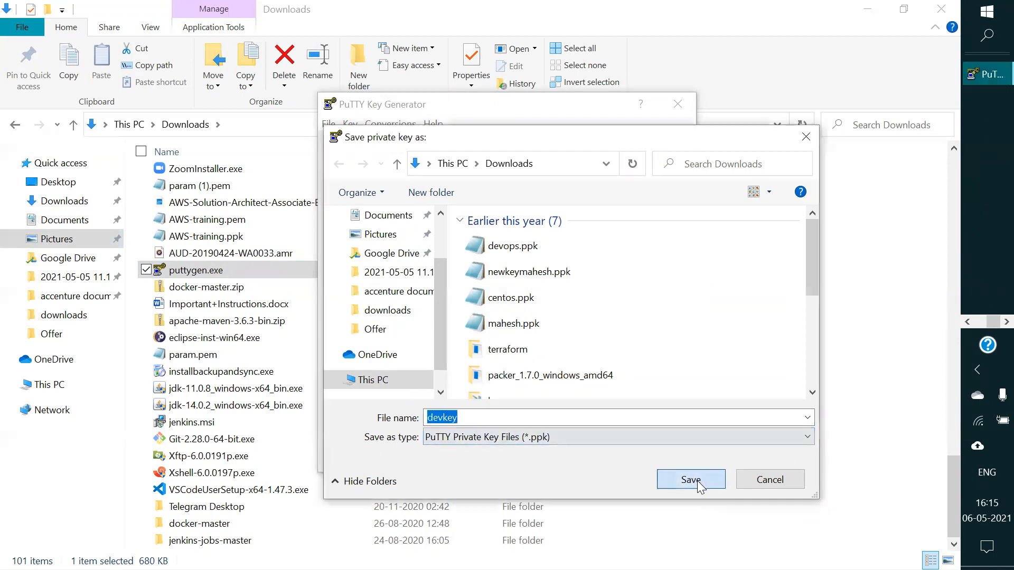
left_click(698, 485)
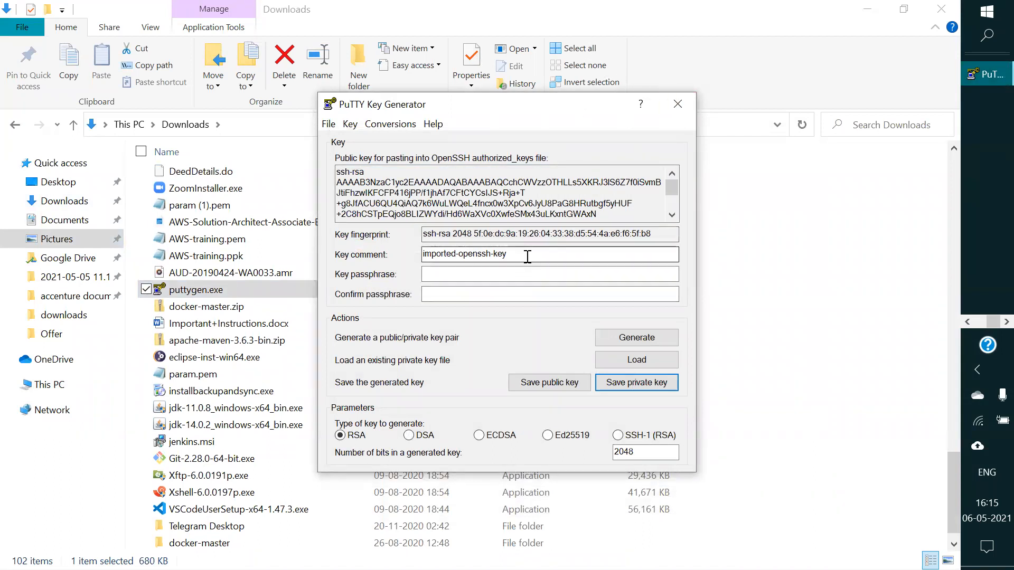
left_click(678, 101)
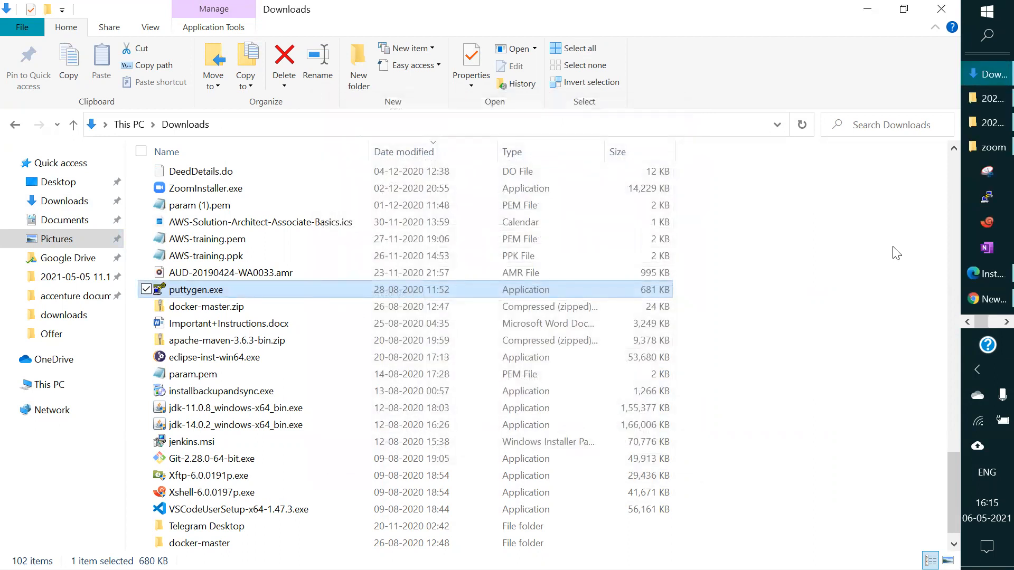
scroll(861, 256, "up", 3)
scroll(861, 256, "up", 3)
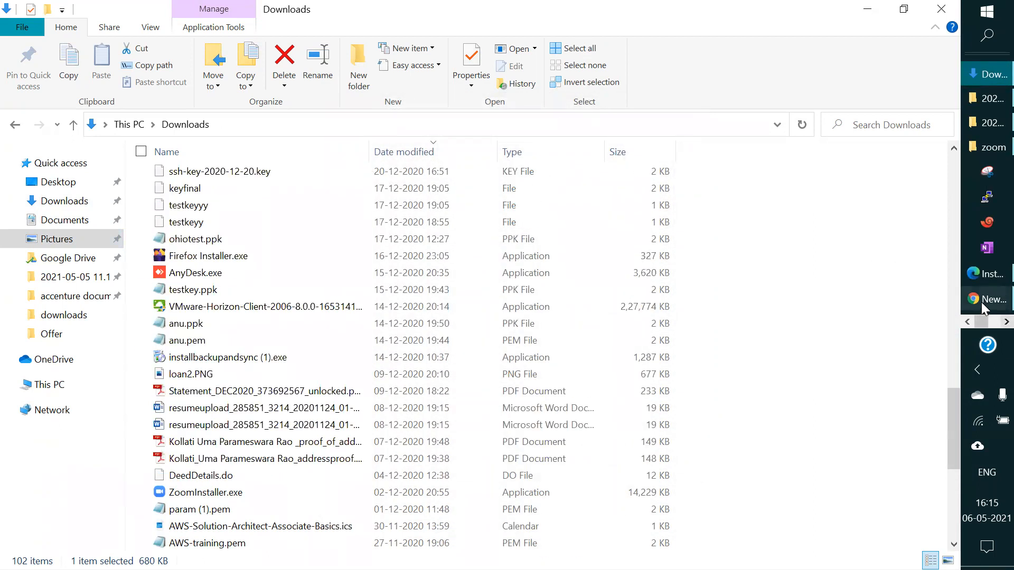
left_click(981, 299)
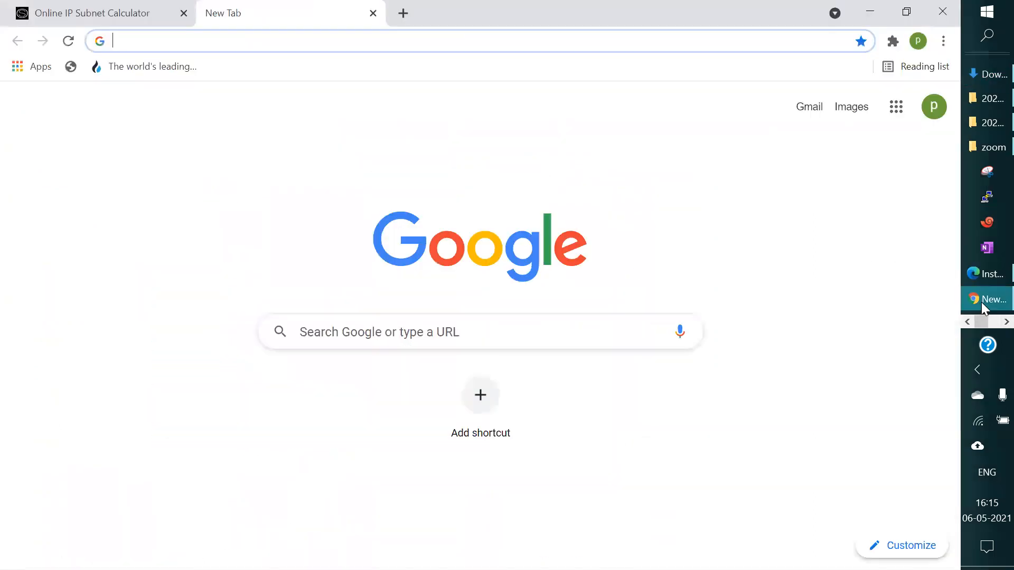
left_click(95, 8)
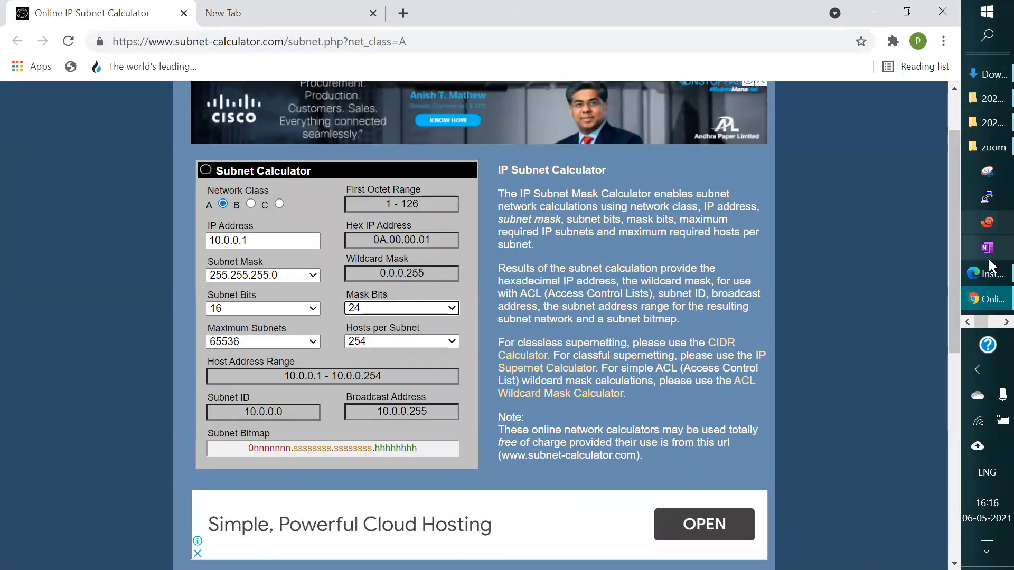
Step: Switch to the EC2 console in Edge and copy the APPserver instance's public IPv4 address
left_click(967, 319)
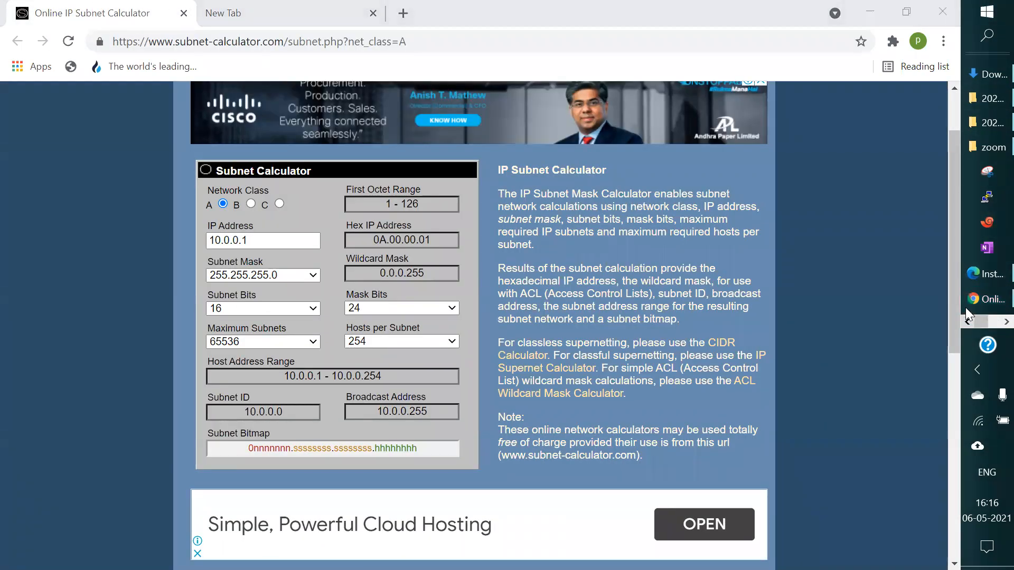
left_click(975, 273)
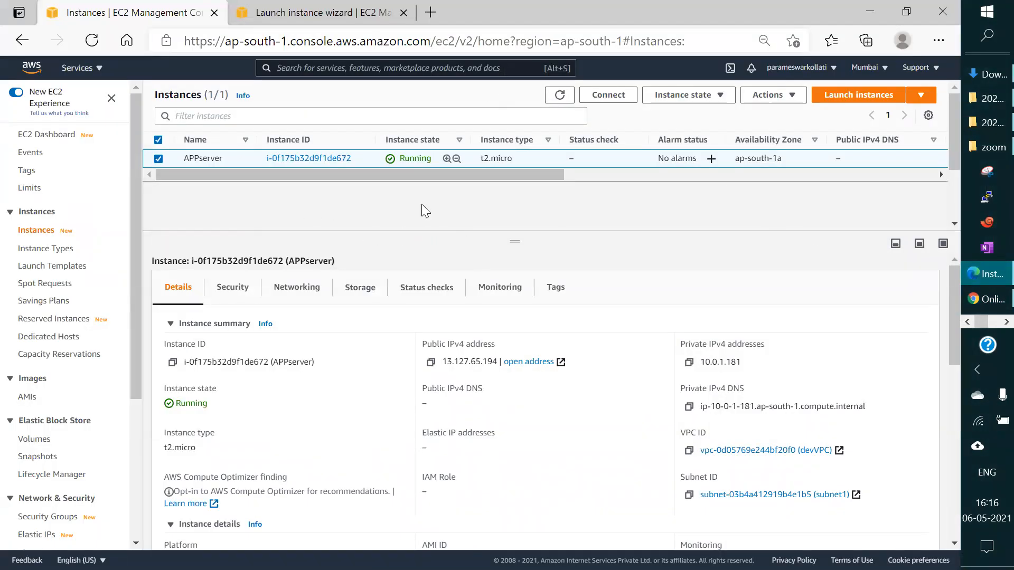
left_click_drag(516, 241, 513, 212)
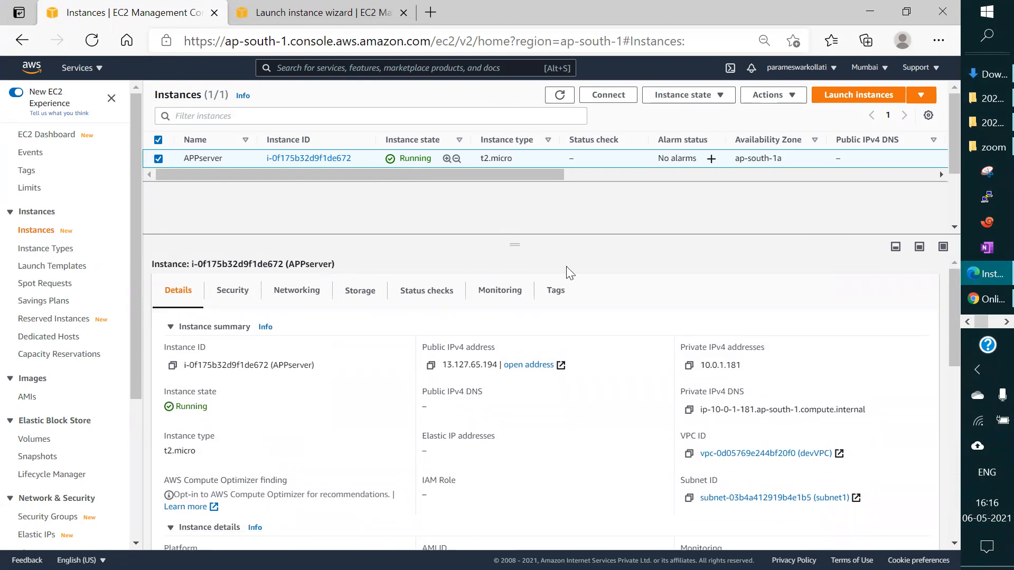
left_click(431, 366)
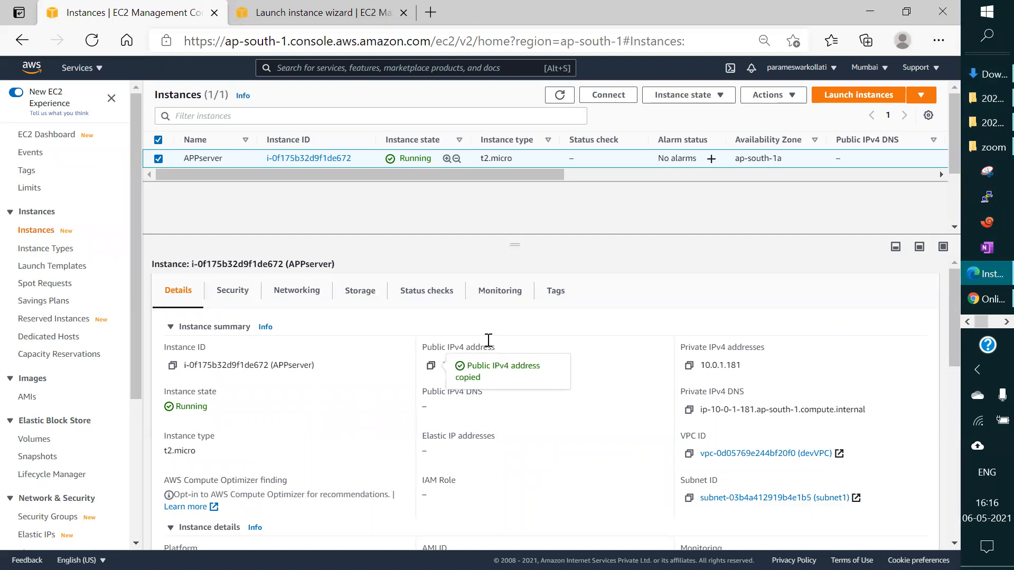
Step: Switch to PuTTY and set devkey.ppk from the Downloads folder as the private key file for SSH authentication
left_click(1005, 322)
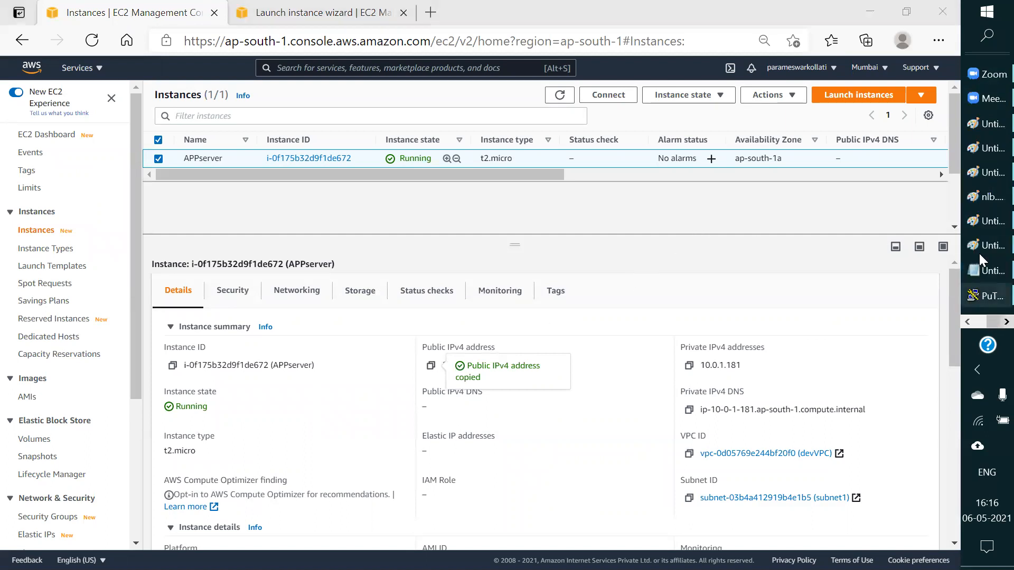
left_click(985, 296)
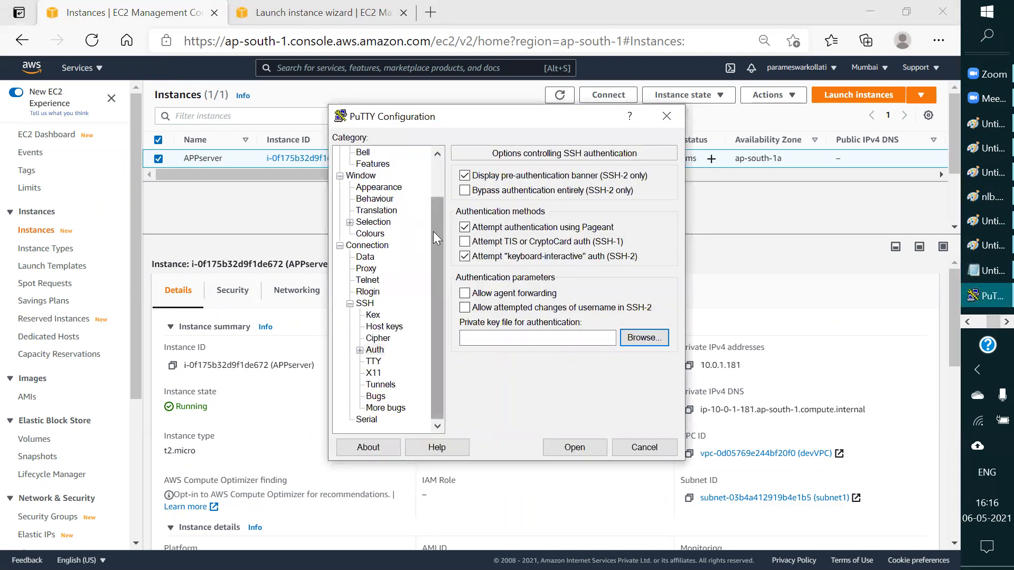
scroll(433, 231, "up", 2)
left_click(640, 337)
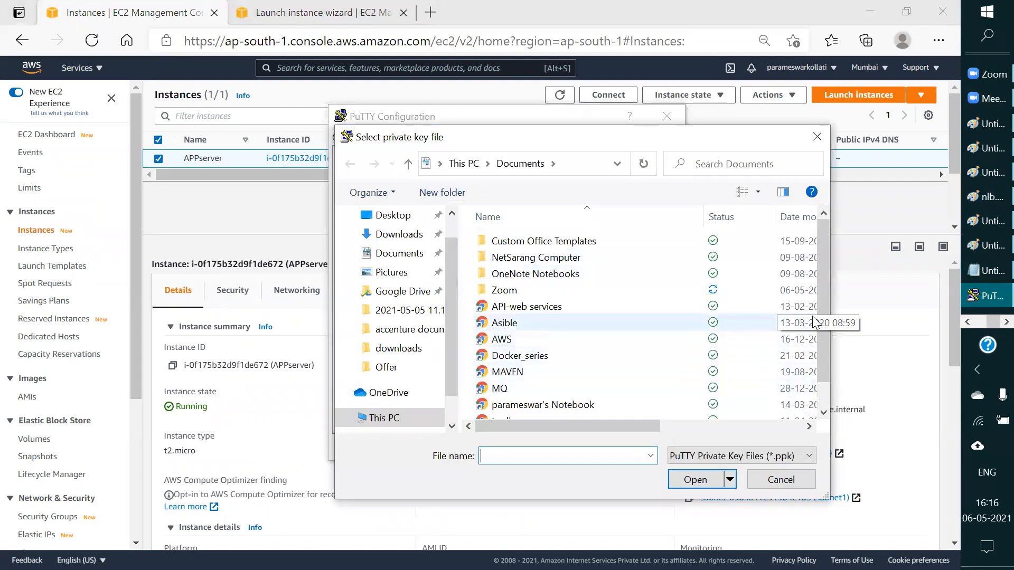
left_click(813, 290)
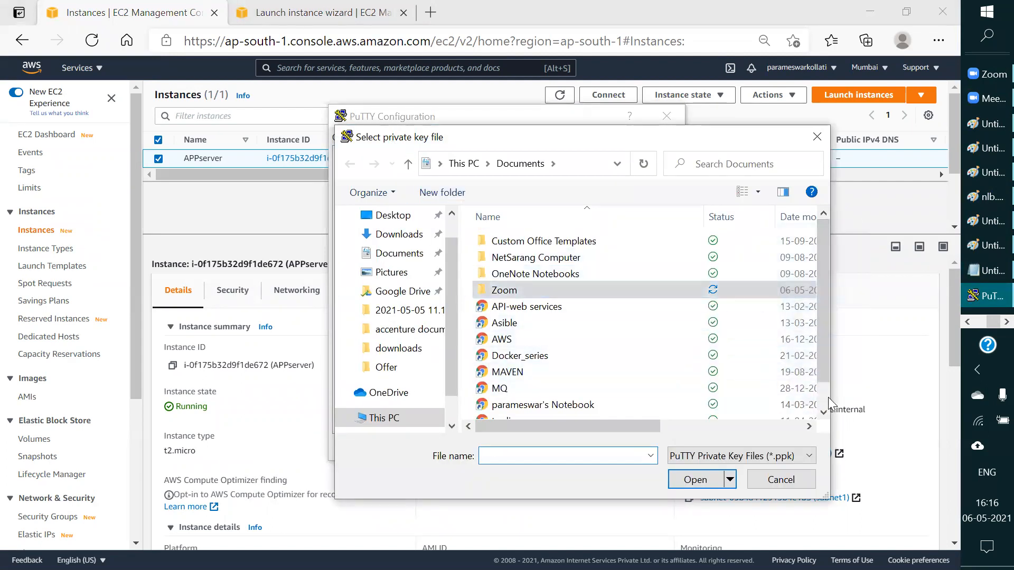
left_click(391, 215)
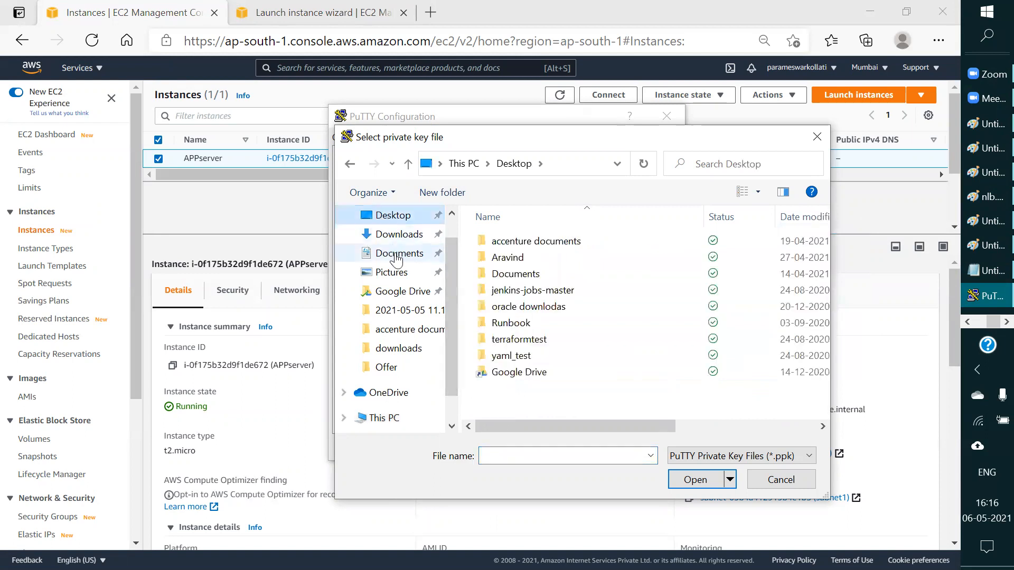
left_click(400, 253)
left_click(397, 235)
left_click(545, 250)
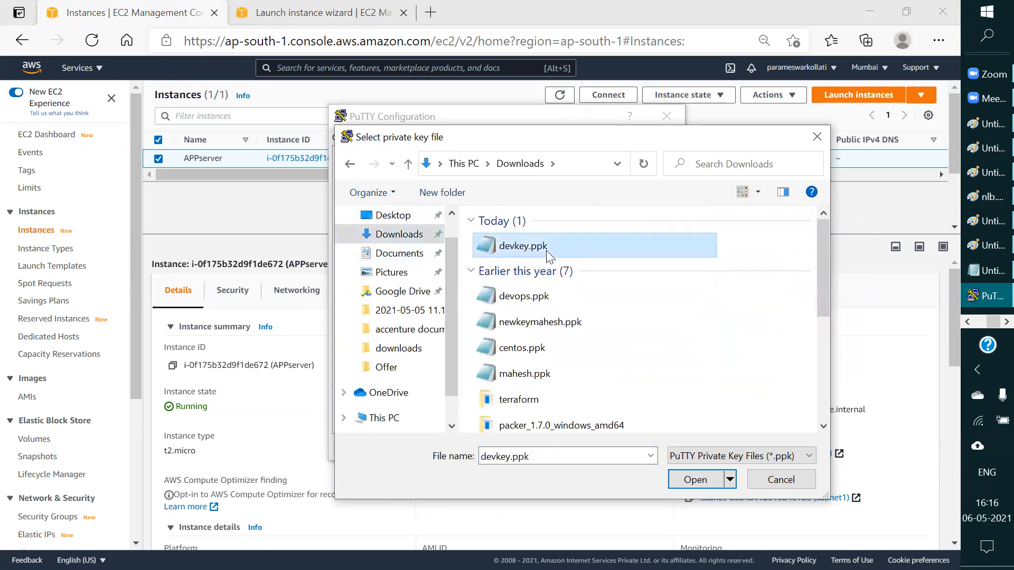
left_click(691, 479)
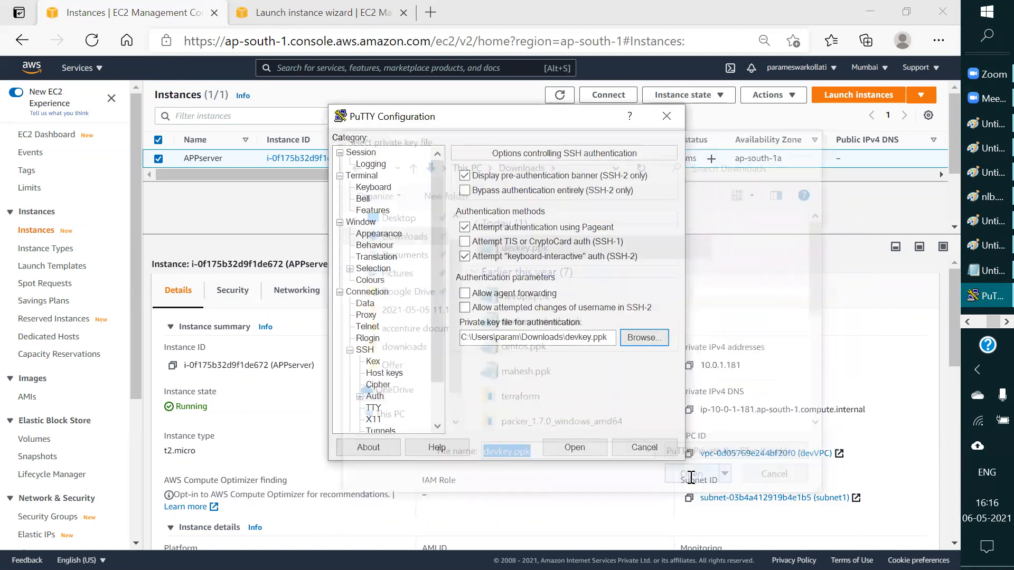
Step: Set the PuTTY session's host to the copied address 13.127.65.194 and open the SSH connection
left_click(365, 153)
left_click(499, 200)
key("ctrl+v")
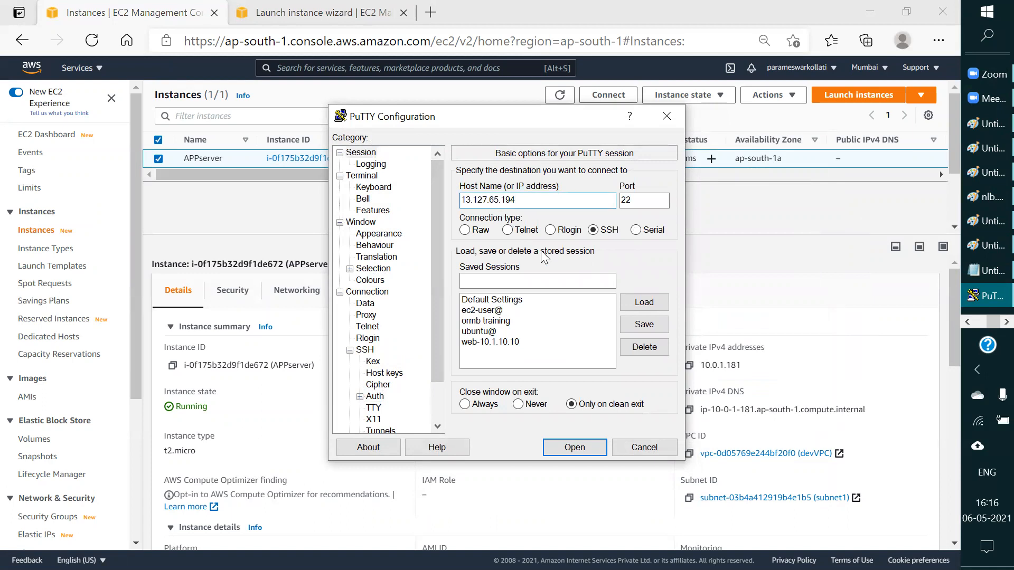
left_click(567, 445)
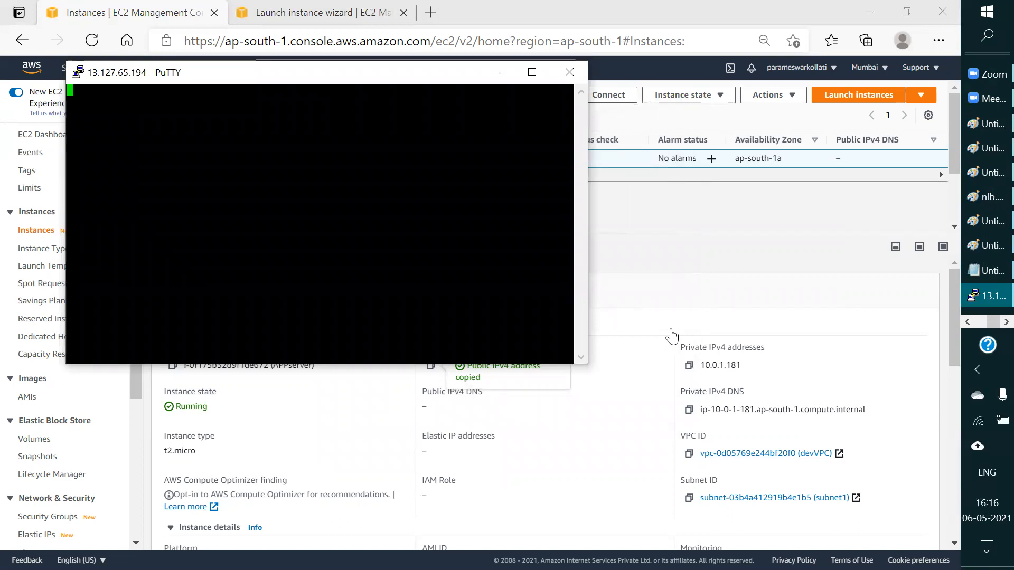
Step: Switch to Paint, show the network diagram with the IGW and putty, and dismiss the PuTTY error message
left_click(978, 244)
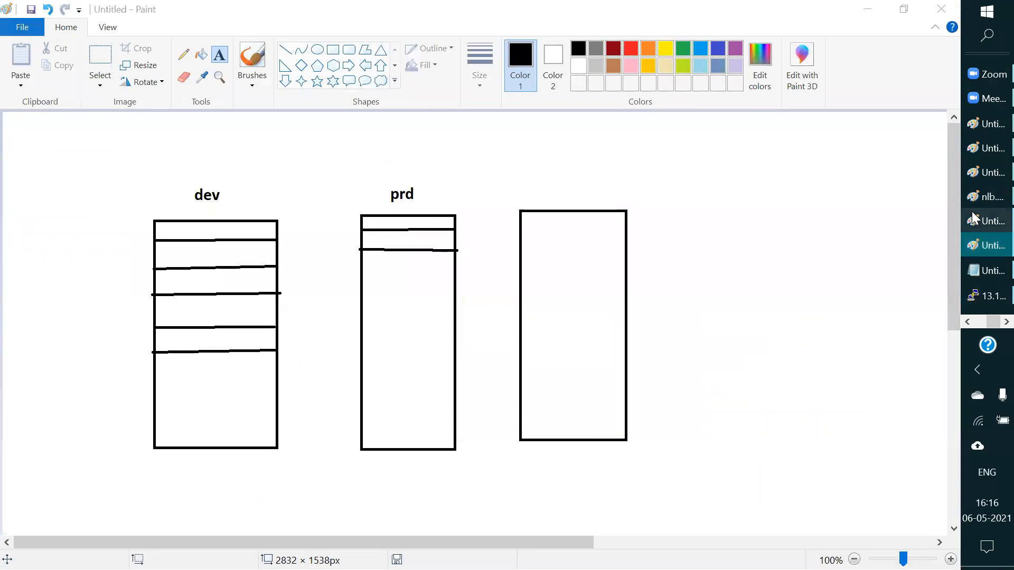
left_click(972, 213)
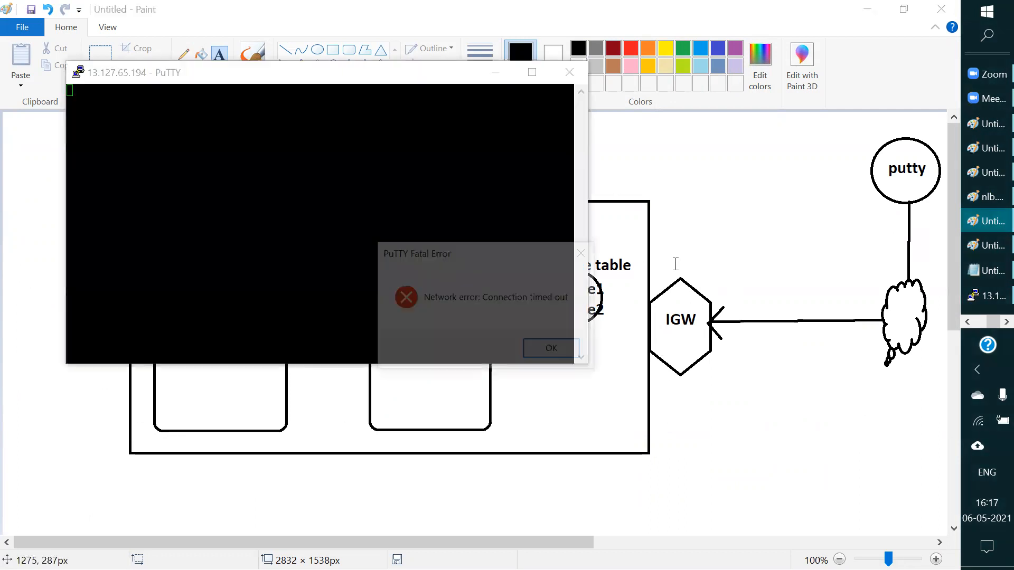
left_click(554, 351)
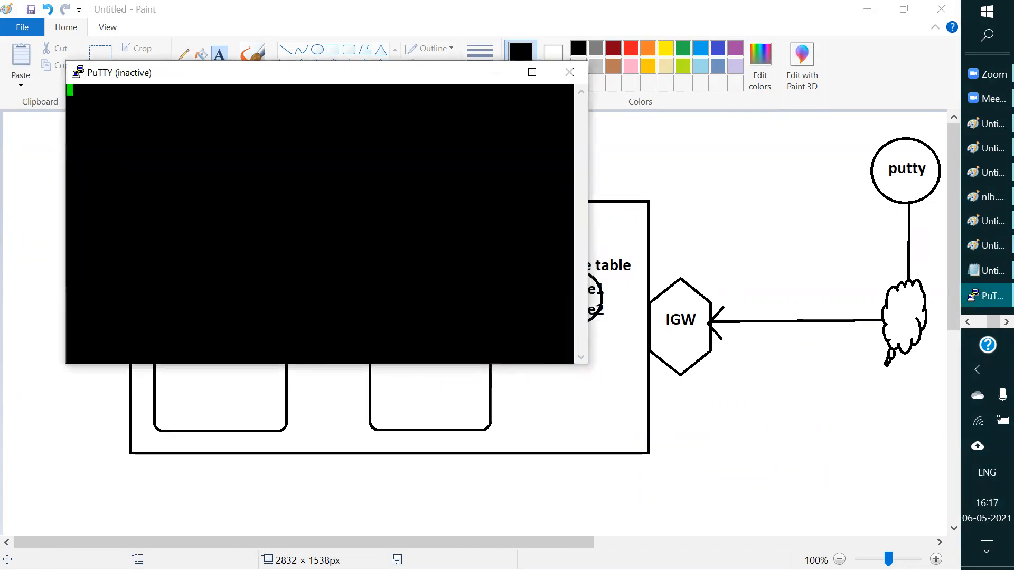
Step: Close the inactive PuTTY window and add the label "a" beside subnet-1 and "1b" beside subnet-2 in the diagram
left_click(568, 72)
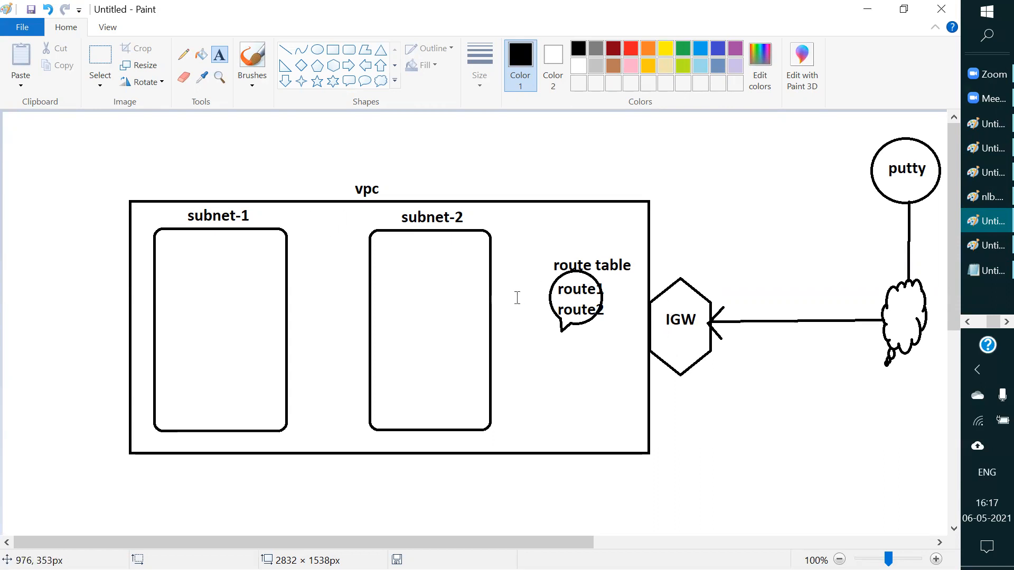
left_click(253, 217)
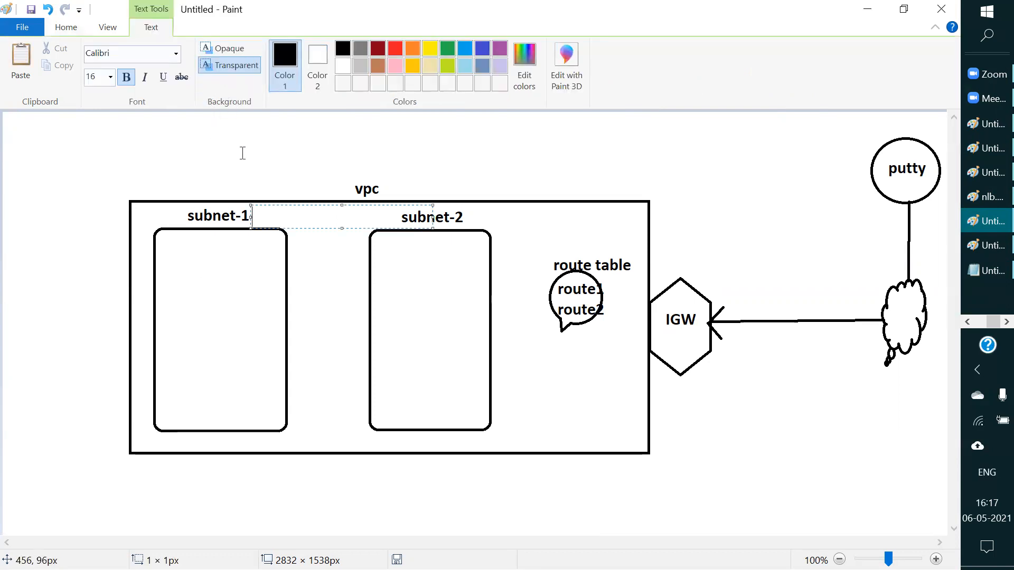
type("a")
left_click(467, 219)
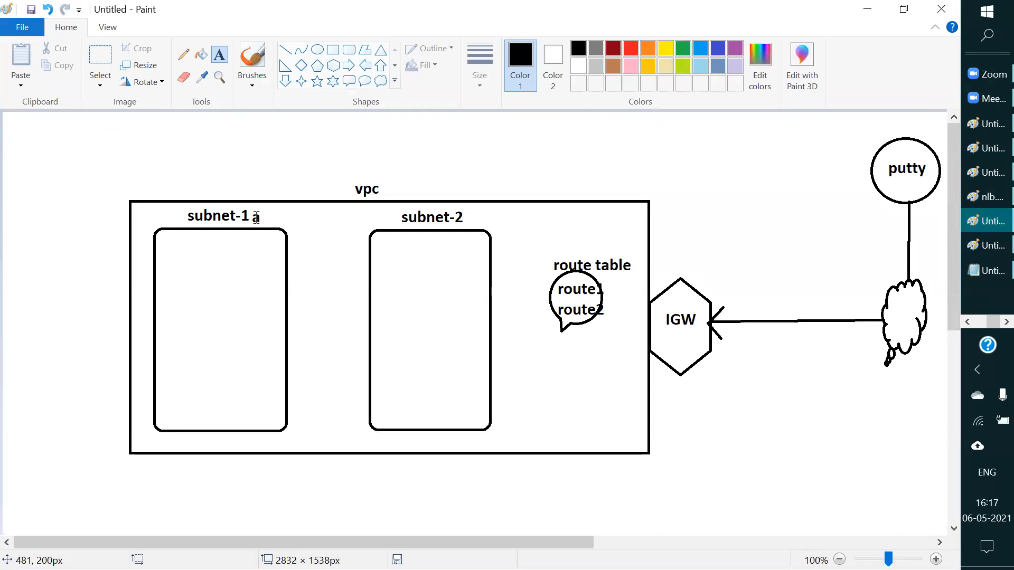
left_click(473, 220)
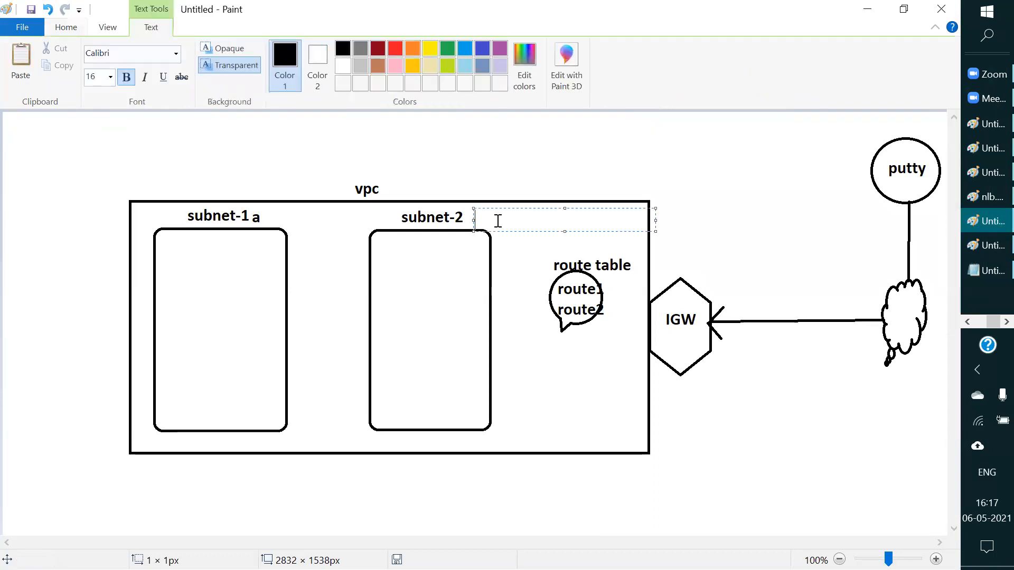
type("1b")
left_click(81, 212)
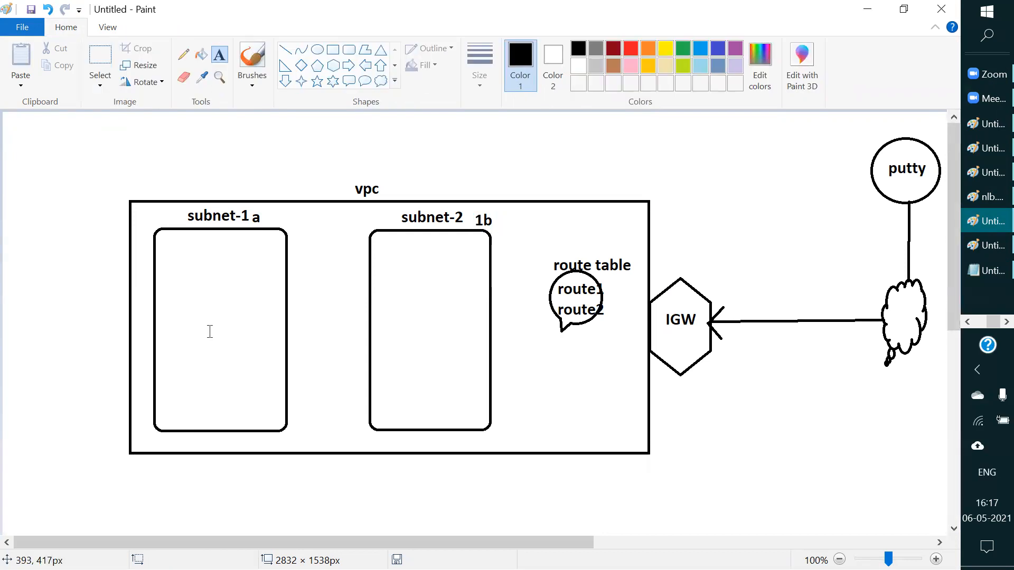
Step: Draw a rounded rectangle of about 100 × 145 px inside subnet-1 and label it "ec2"
left_click(348, 50)
left_click_drag(179, 287, 232, 363)
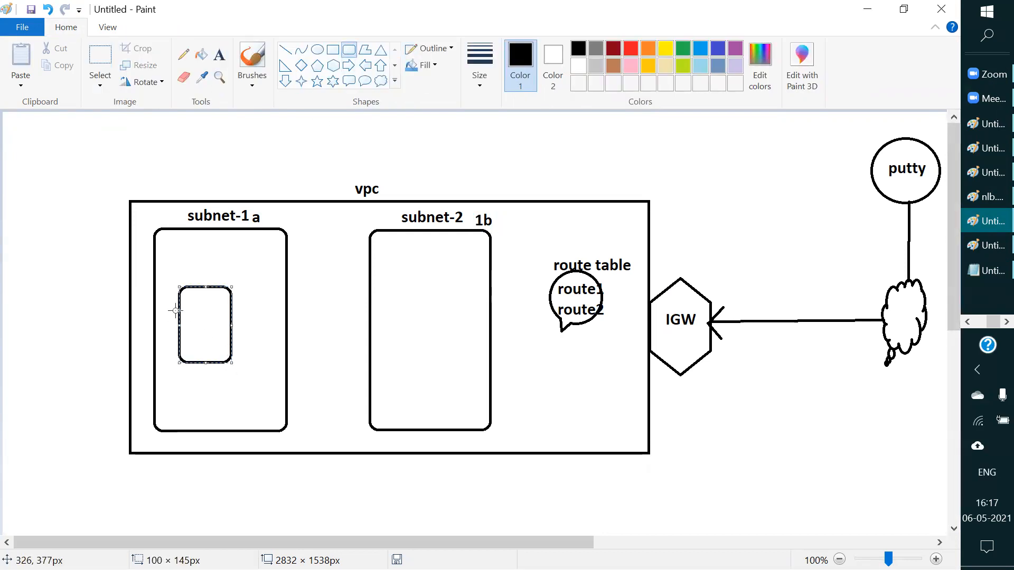
left_click(216, 55)
left_click(193, 313)
type("ec2")
left_click(699, 183)
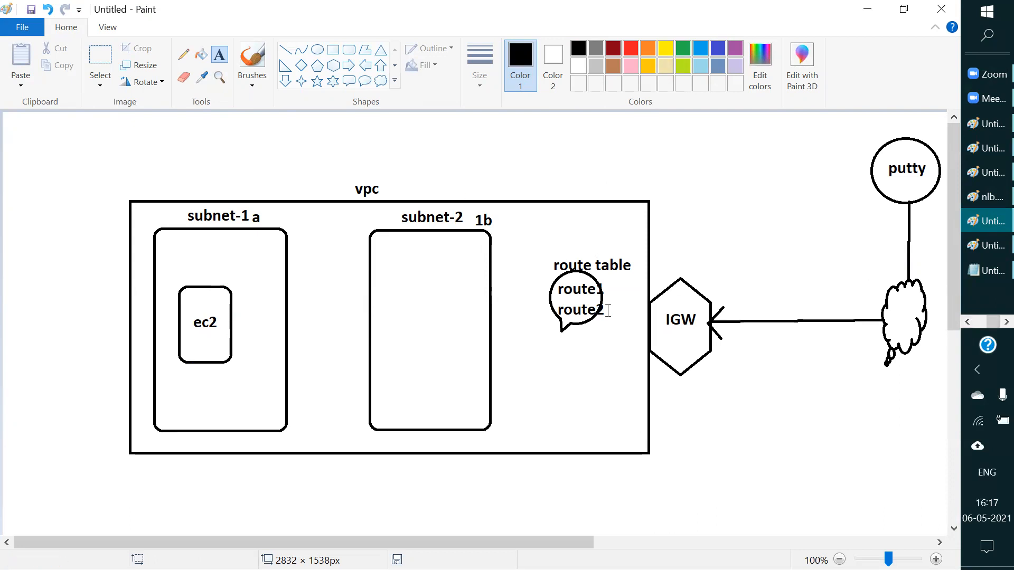
Step: Switch to the AWS console in Edge and open the VPC service's list of internet gateways
left_click(967, 320)
mouse_move(982, 306)
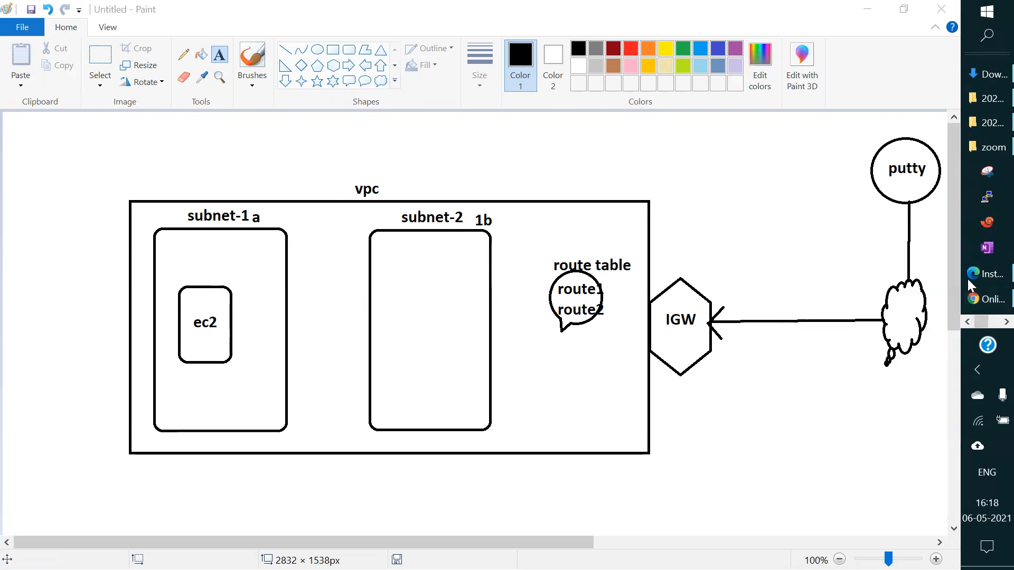
left_click(983, 274)
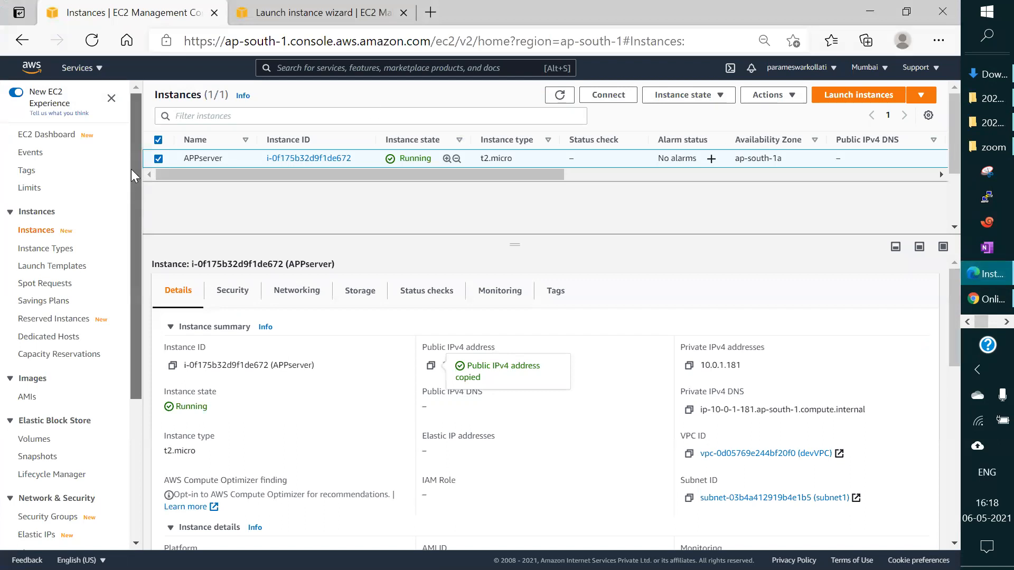
left_click(98, 69)
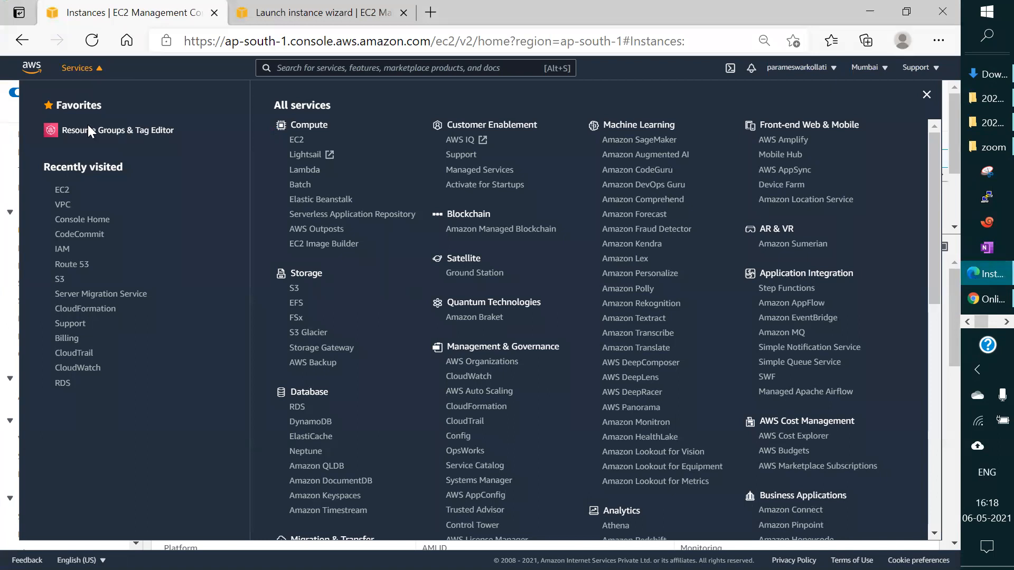
left_click(59, 206)
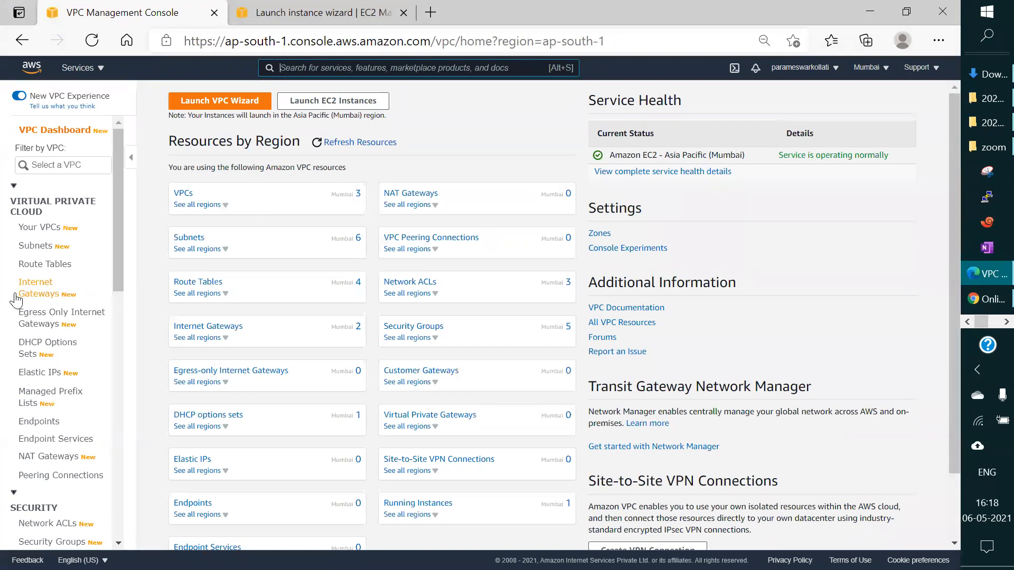
left_click(41, 296)
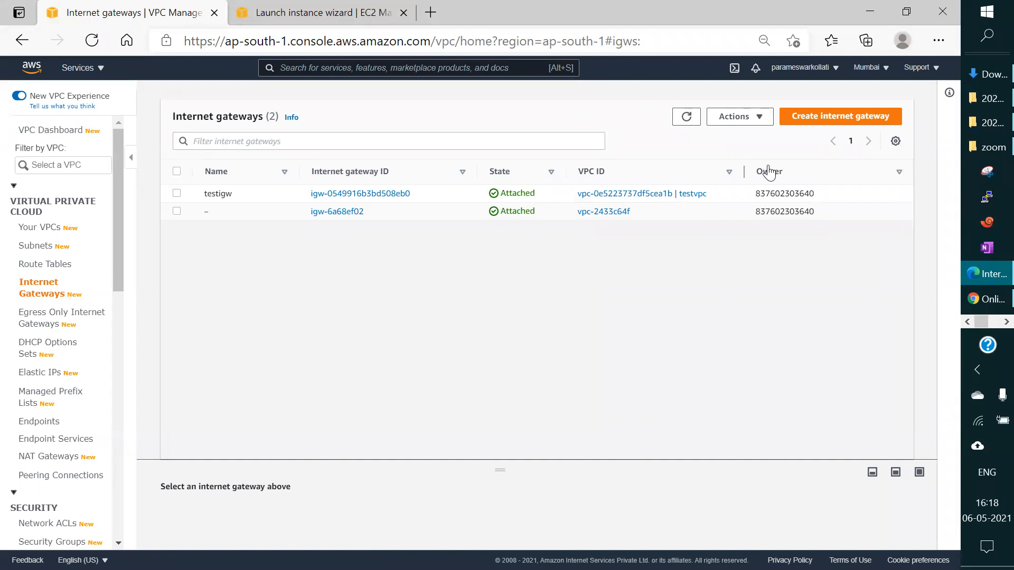
Step: Create an internet gateway with the name tag devgateway and dismiss the creation notice
left_click(826, 119)
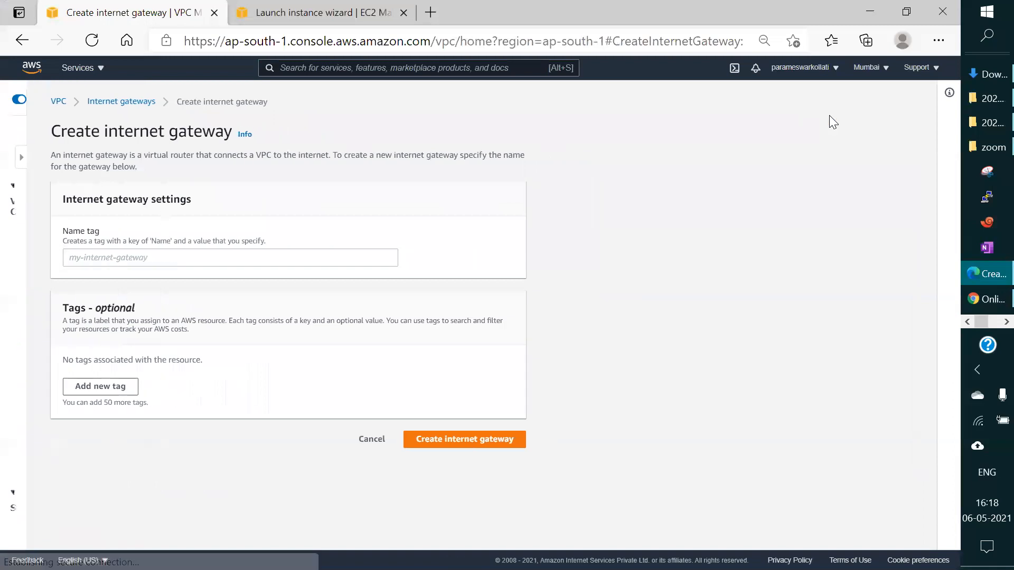
left_click(85, 258)
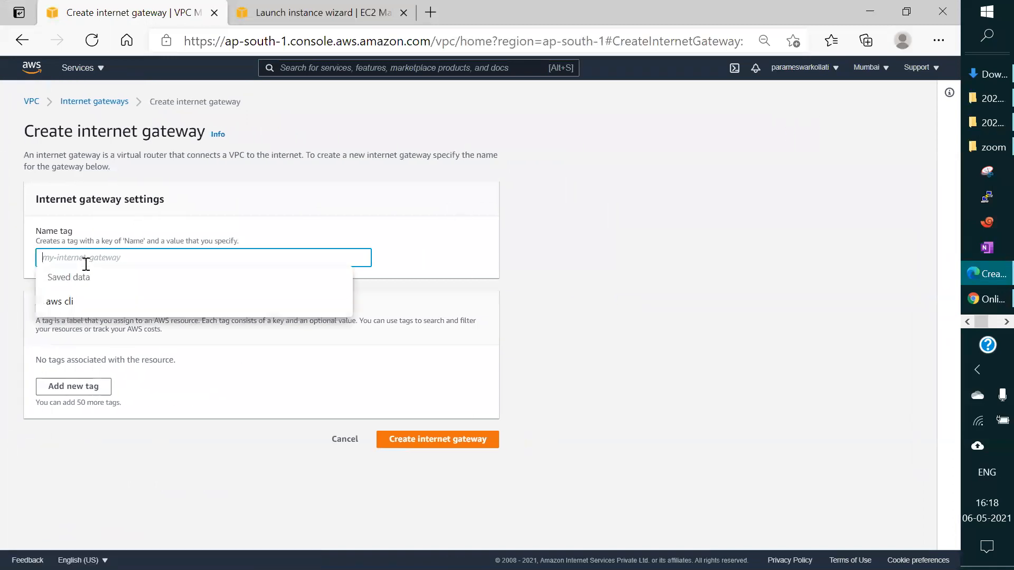
type("devgateway")
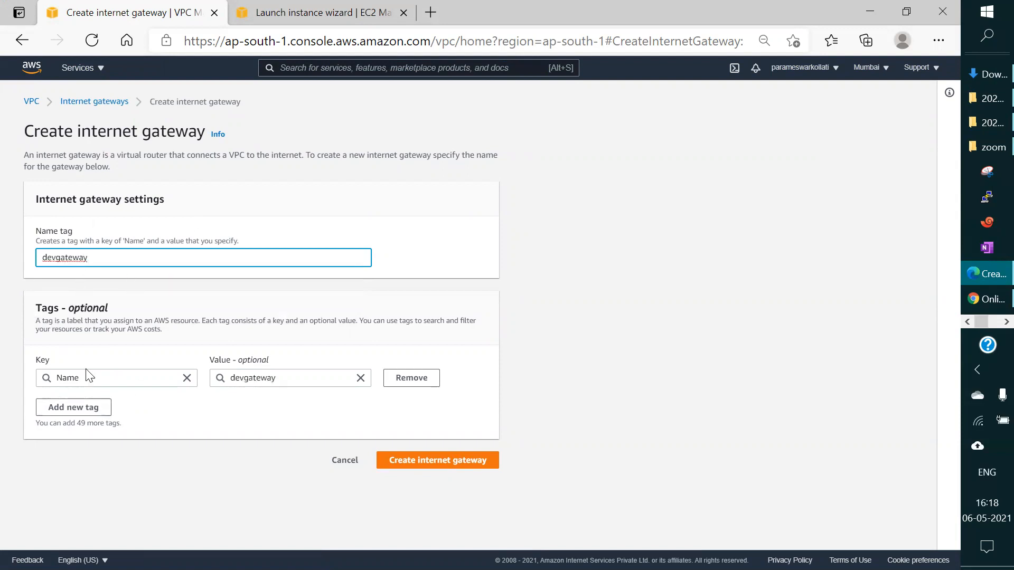
left_click(454, 455)
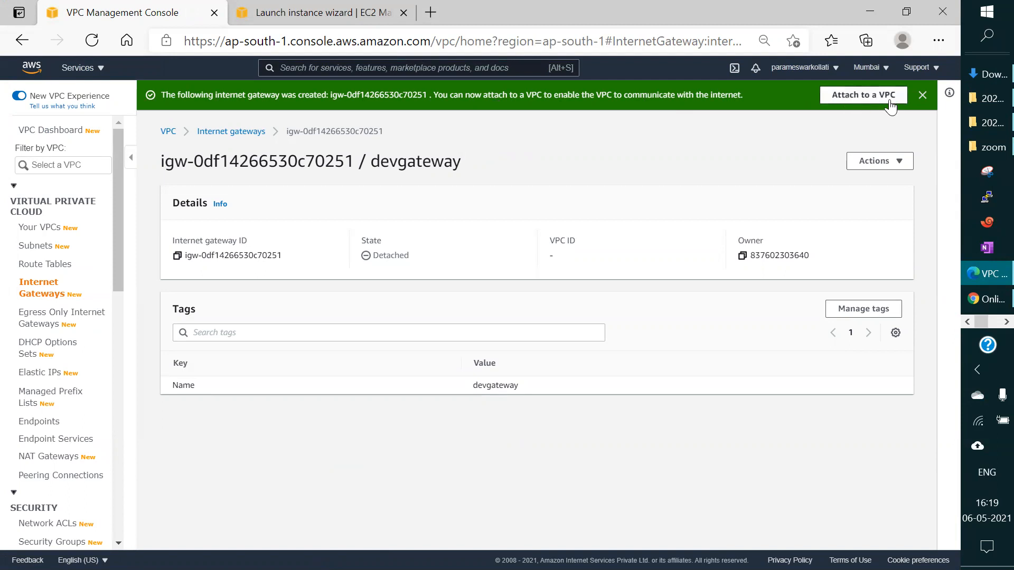
left_click(923, 94)
Step: Return to the internet gateways list and attach devgateway to devVPC
left_click(218, 104)
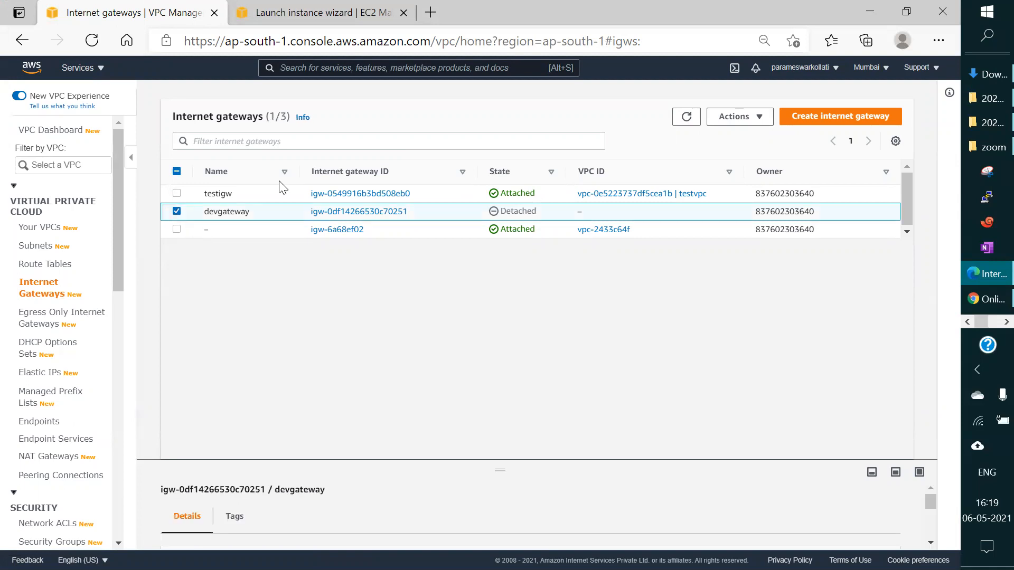
left_click(760, 116)
left_click(764, 154)
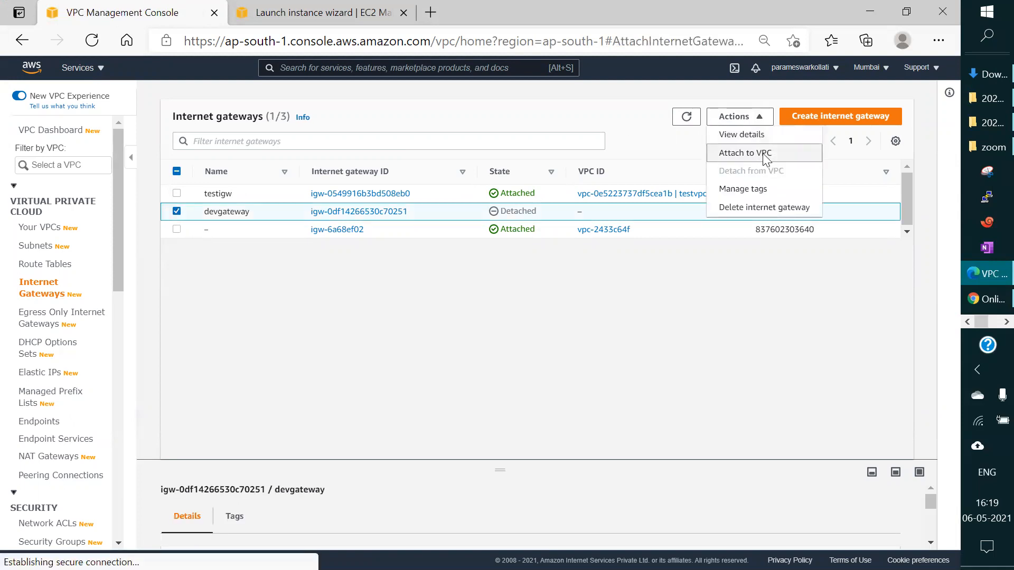
left_click(77, 241)
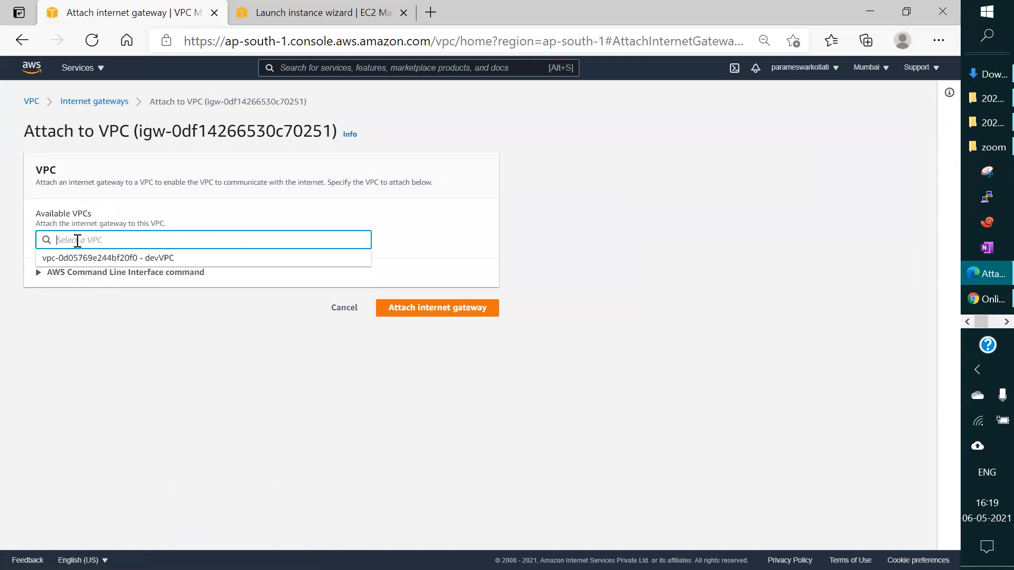
left_click(101, 259)
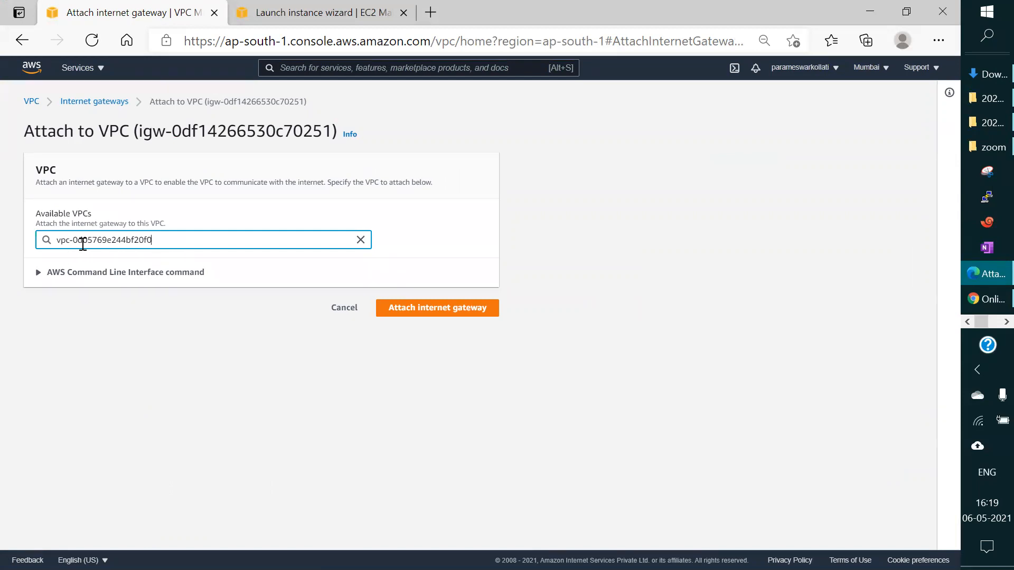
left_click(431, 311)
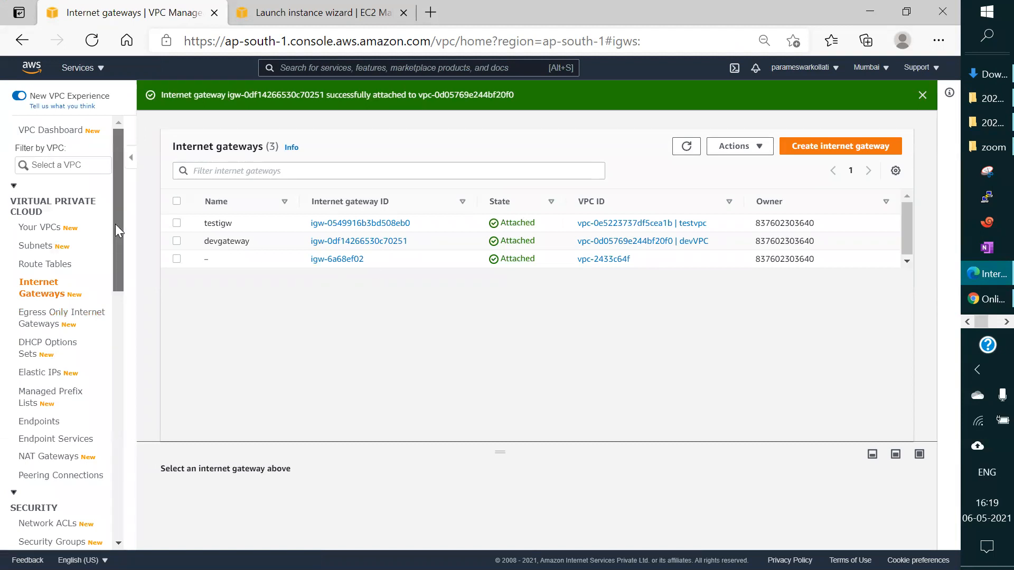
Step: Review devVPC's details in the VPC list, then check the VPC attachments in the internet gateways list
left_click(43, 233)
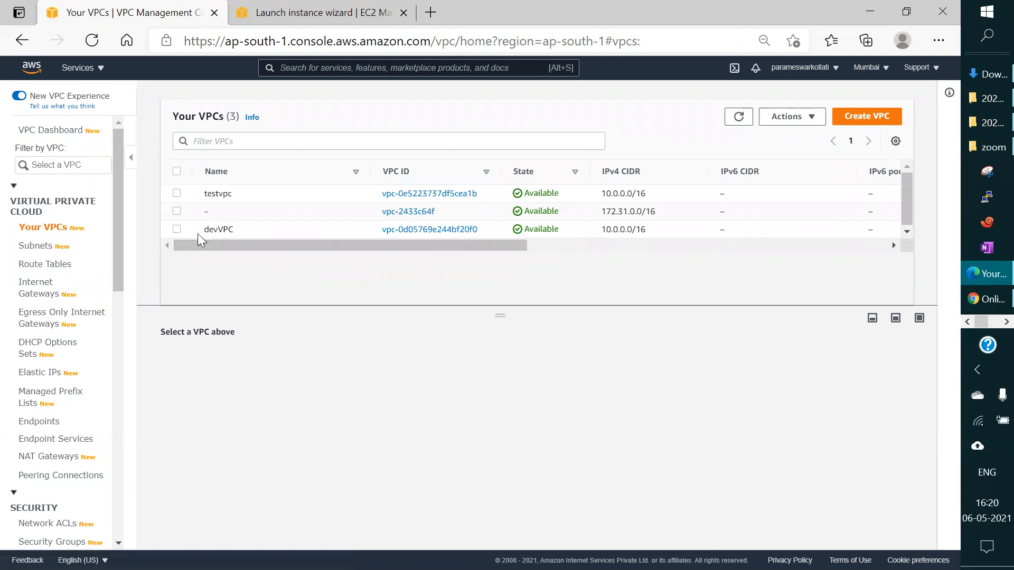
left_click(177, 229)
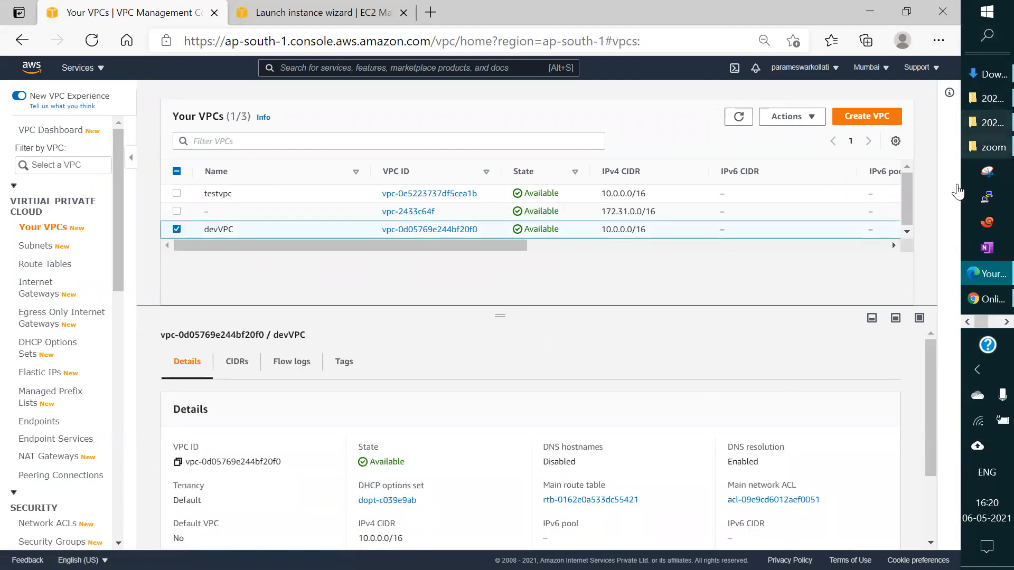
left_click_drag(931, 381, 930, 477)
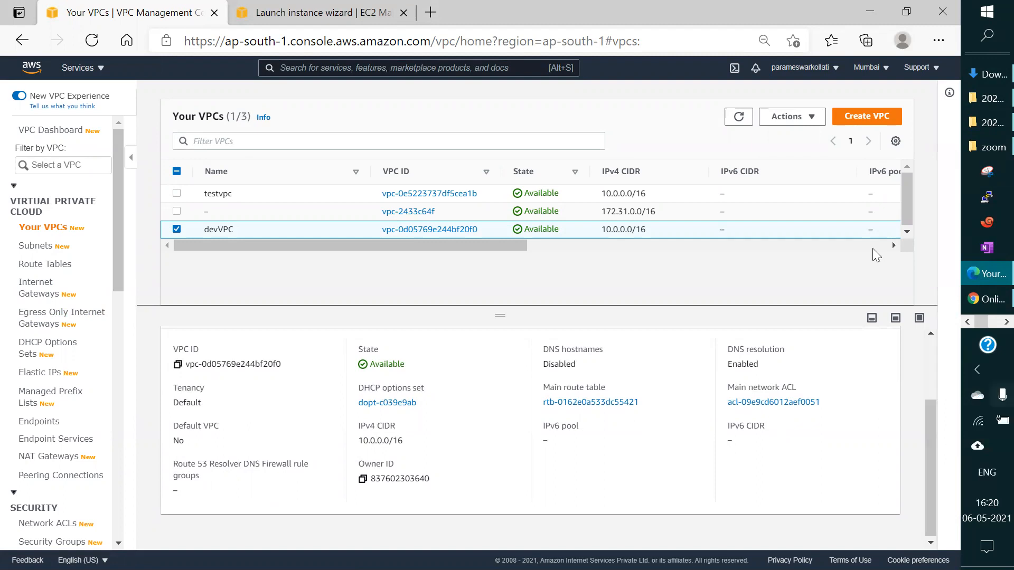
left_click(37, 294)
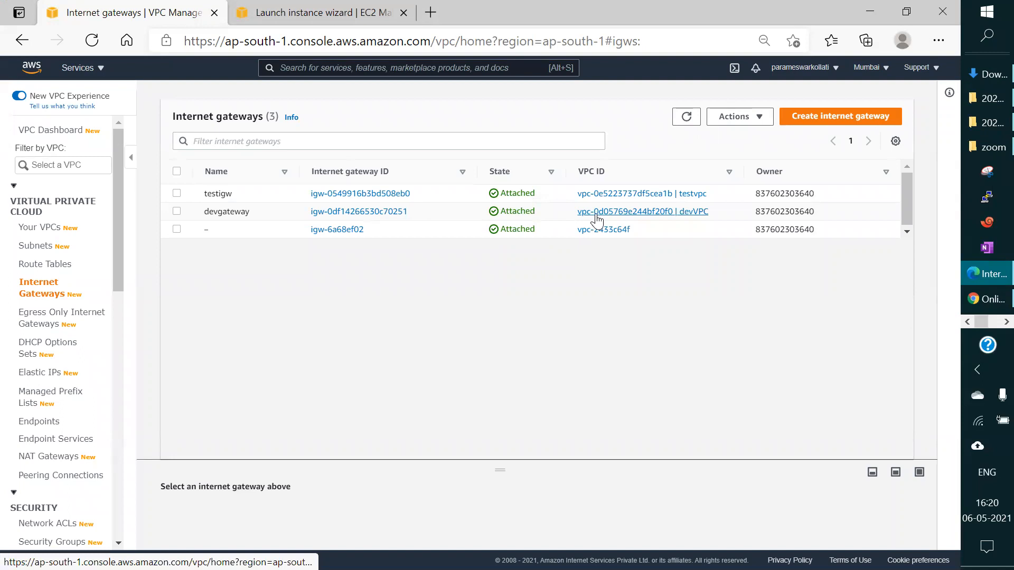
left_click(178, 229)
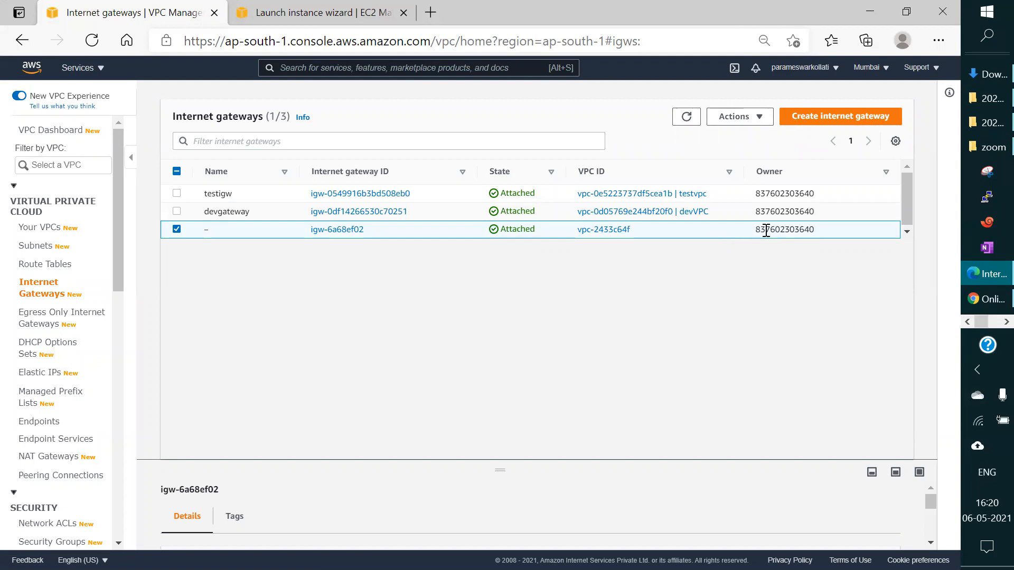
left_click(176, 230)
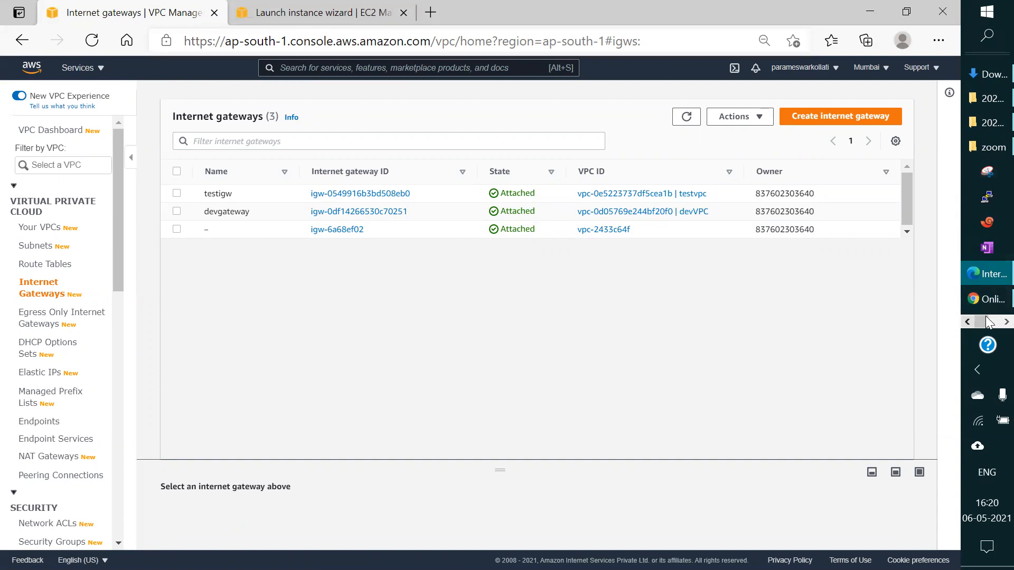
Step: Switch to Paint and show the network diagram with the route table and IGW
left_click(1005, 322)
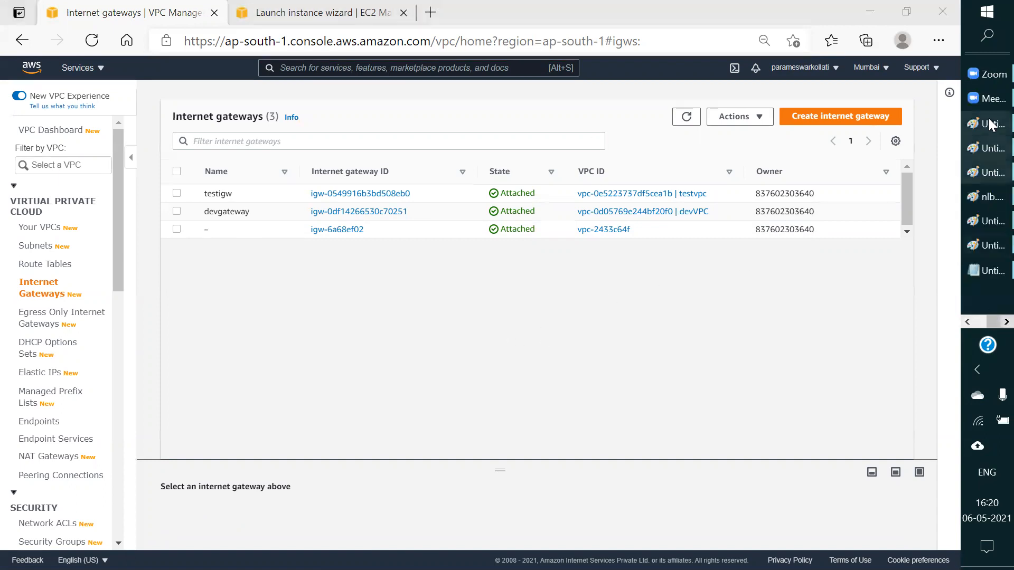
left_click(977, 175)
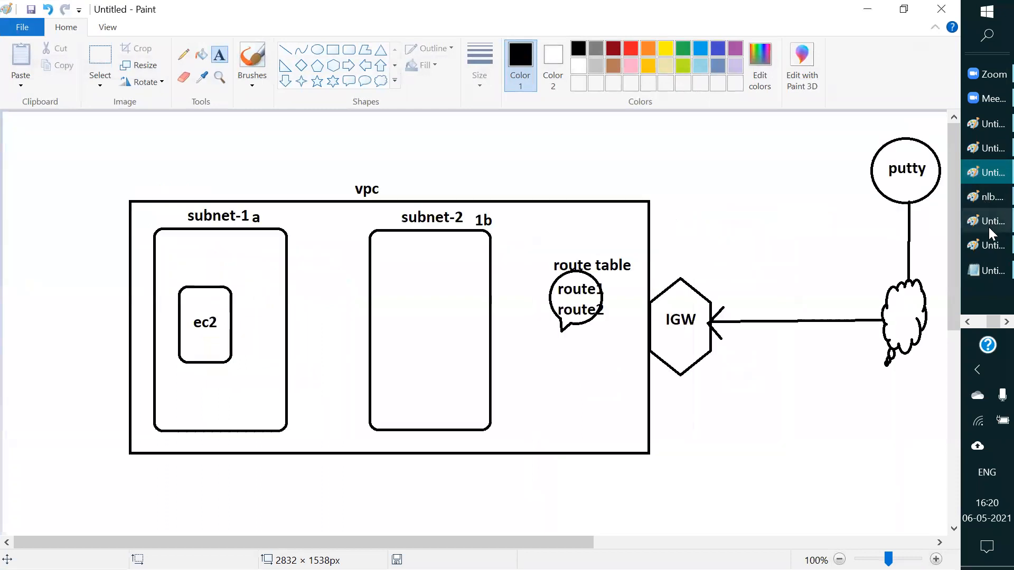
left_click(991, 232)
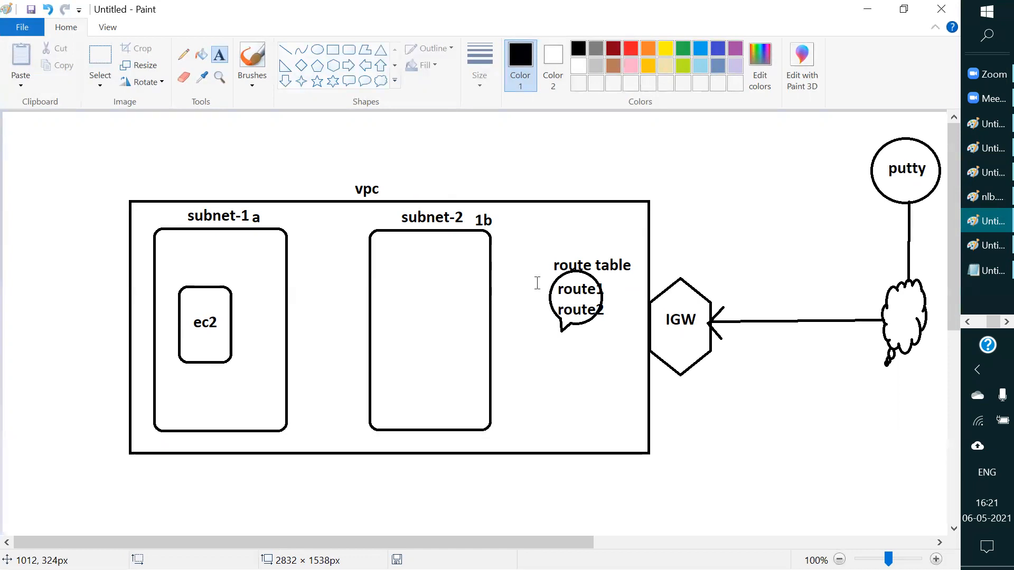
Step: Switch back to the VPC console in Edge, open the route tables list and examine its Main column
left_click(969, 320)
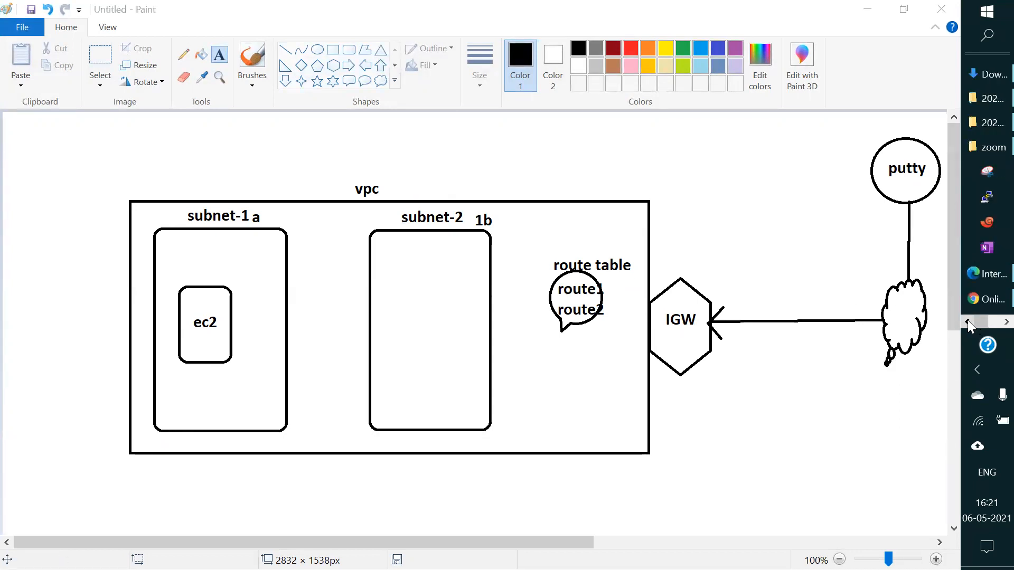
left_click(988, 275)
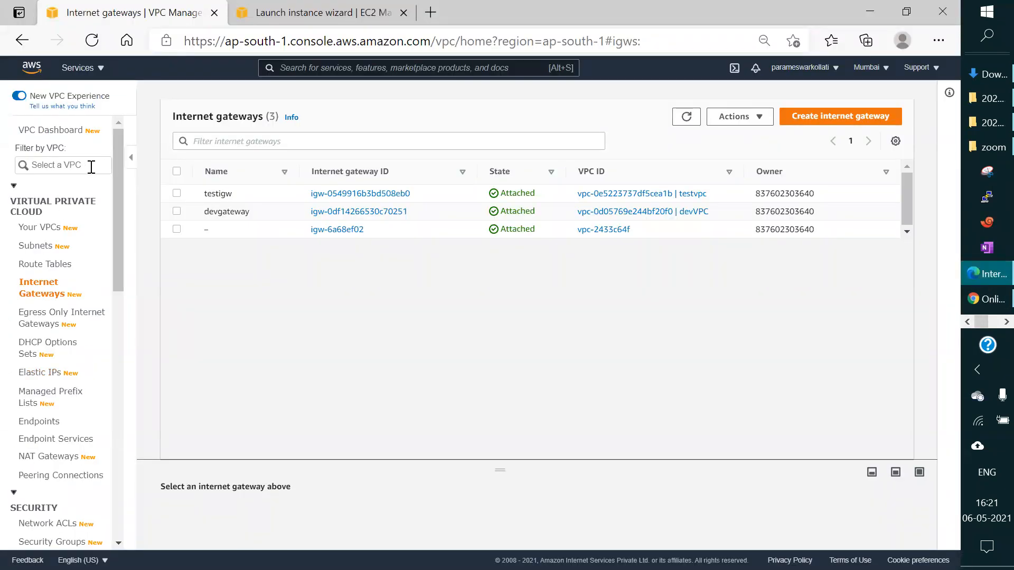
left_click_drag(114, 190, 115, 197)
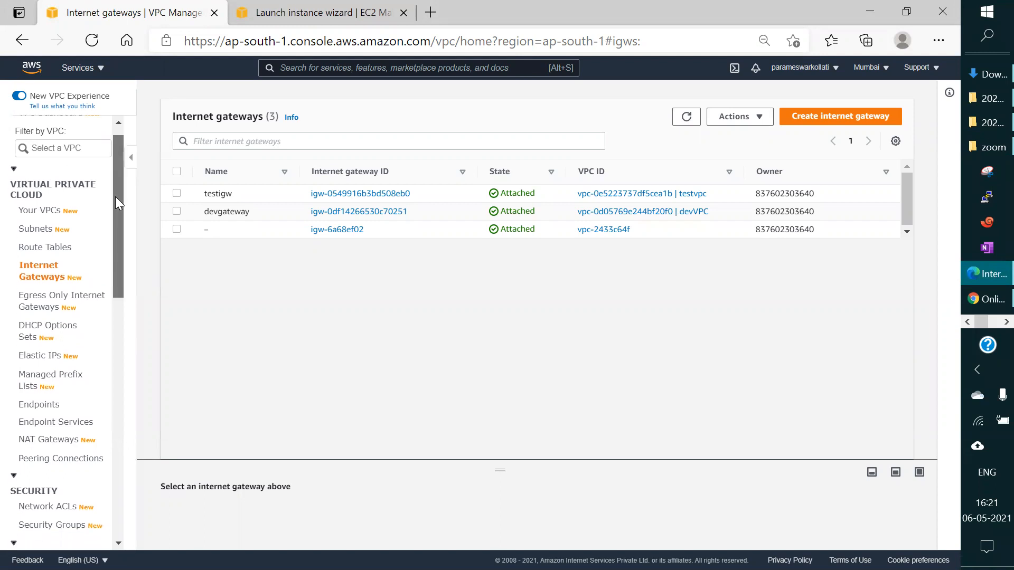
left_click(58, 247)
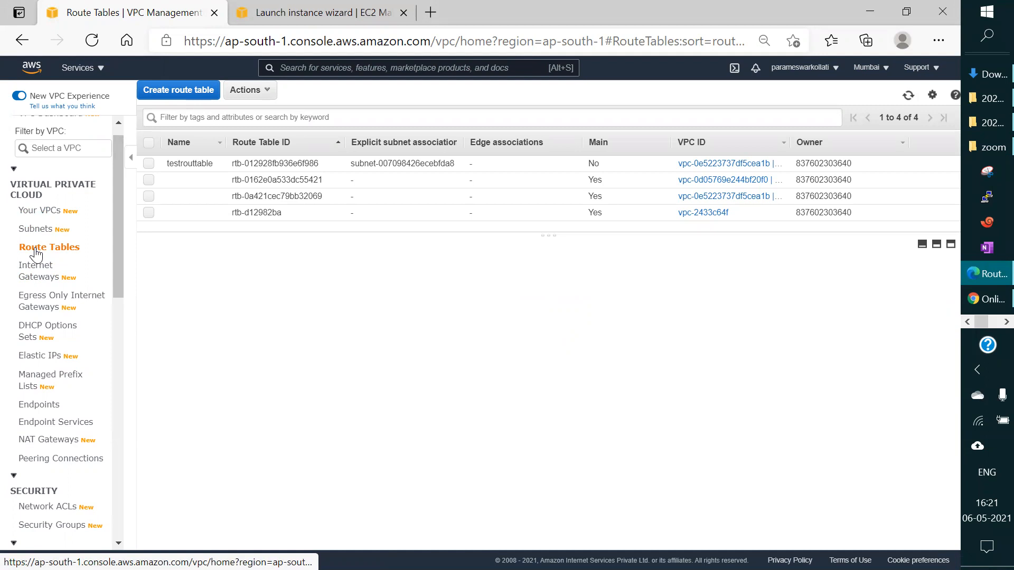
double_click(589, 142)
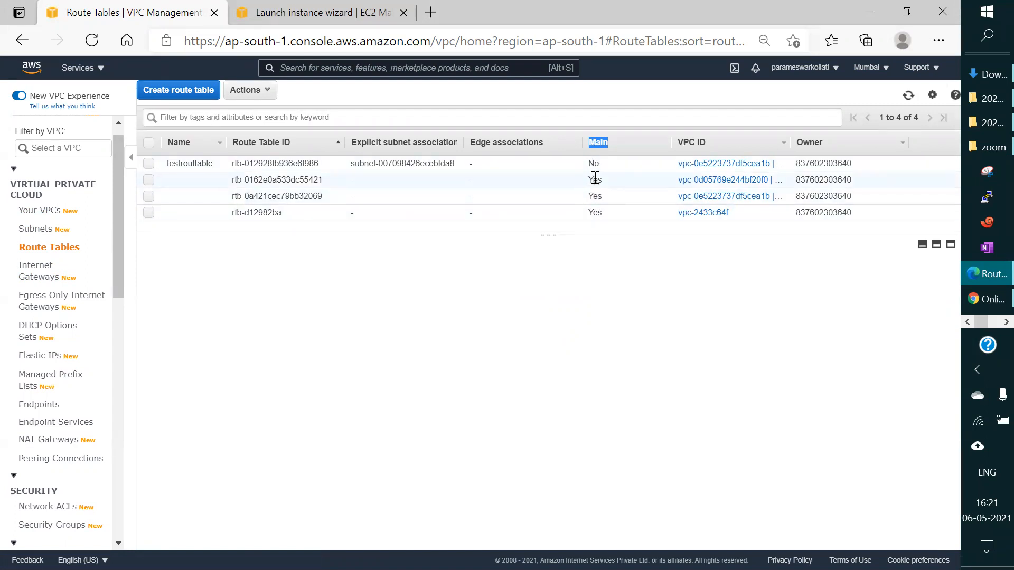
Step: Widen the VPC ID column and try to delete devVPC's main route table
left_click(598, 262)
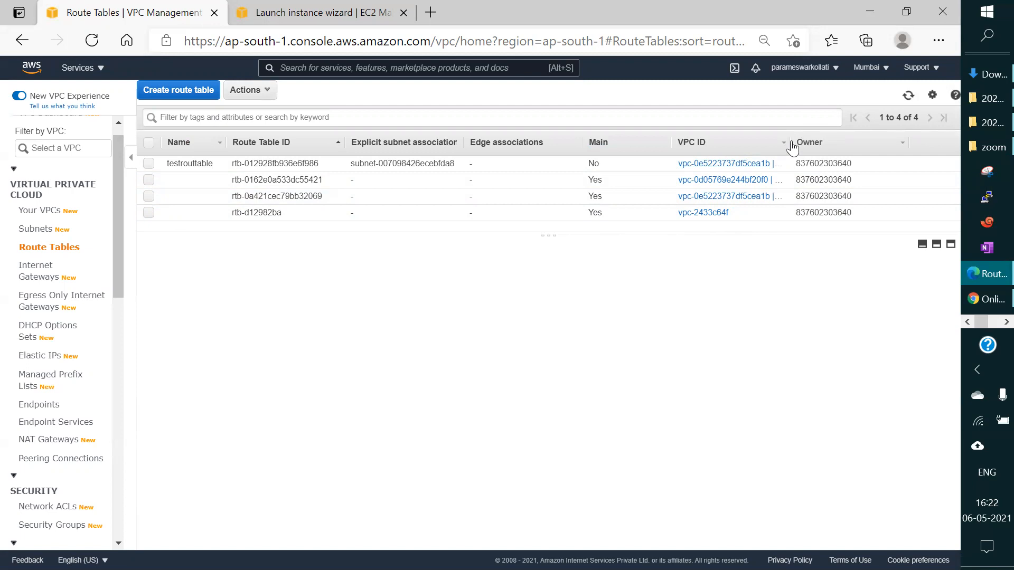
left_click_drag(790, 146, 942, 151)
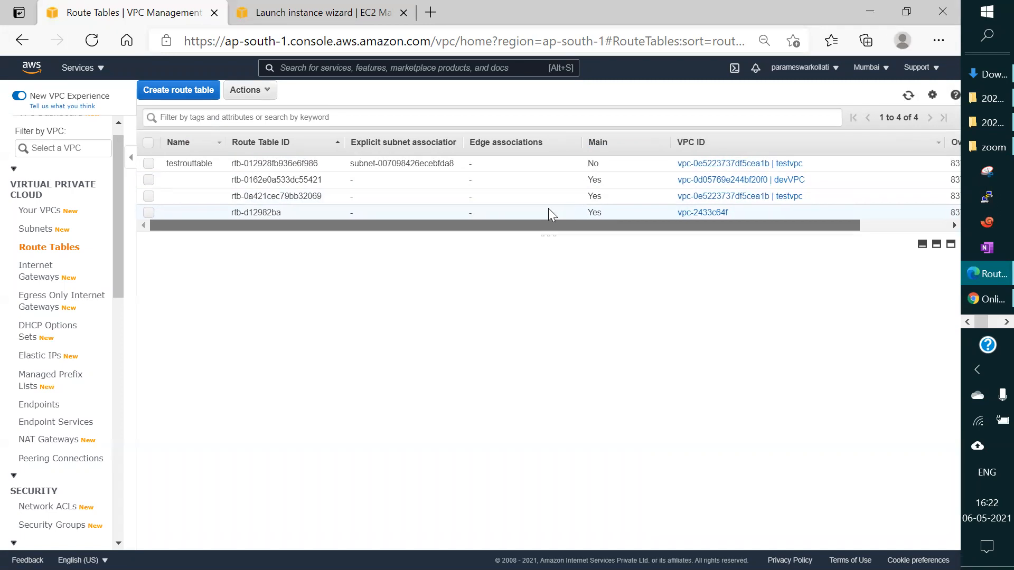
left_click(149, 180)
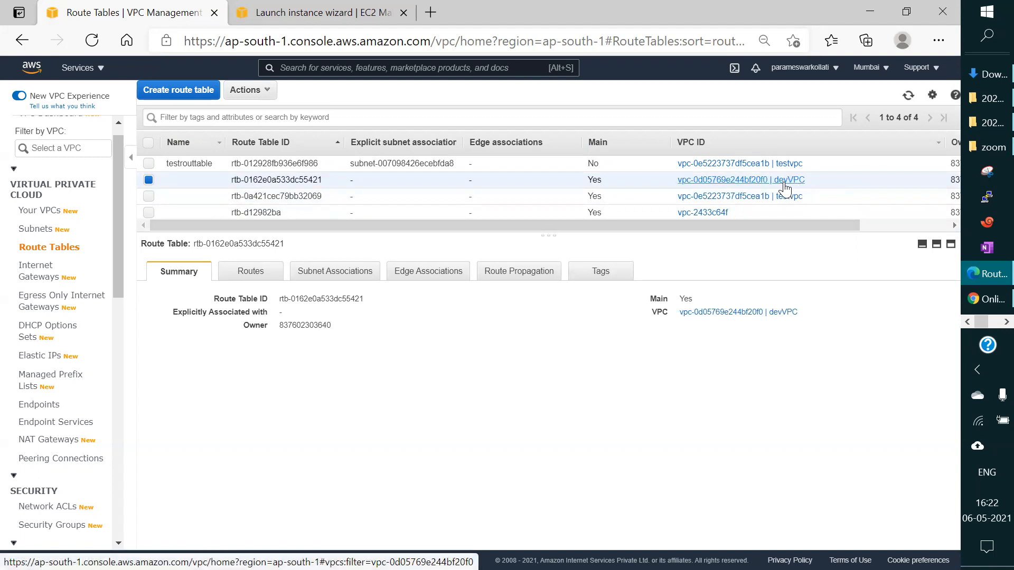
left_click(245, 93)
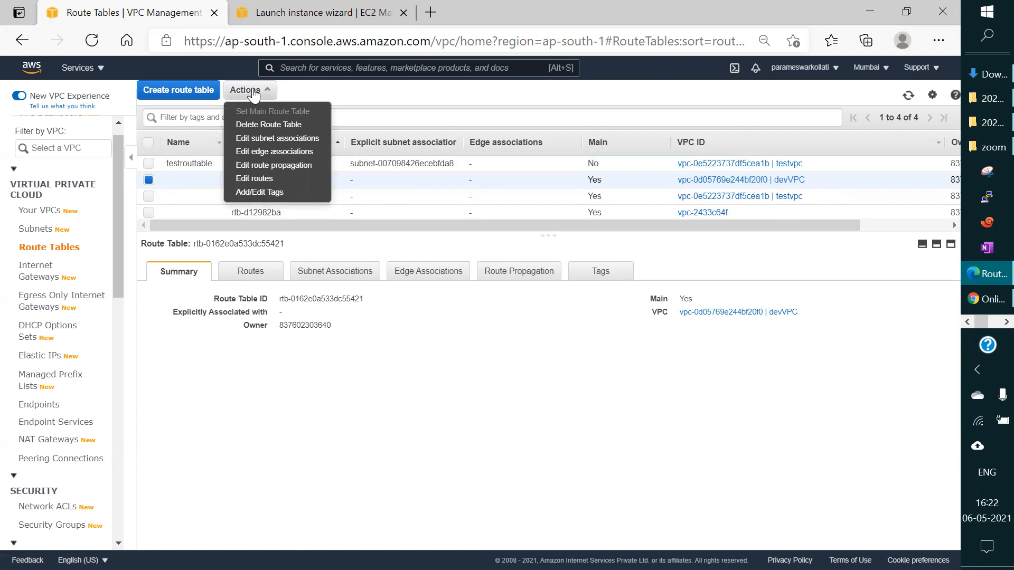
left_click(283, 127)
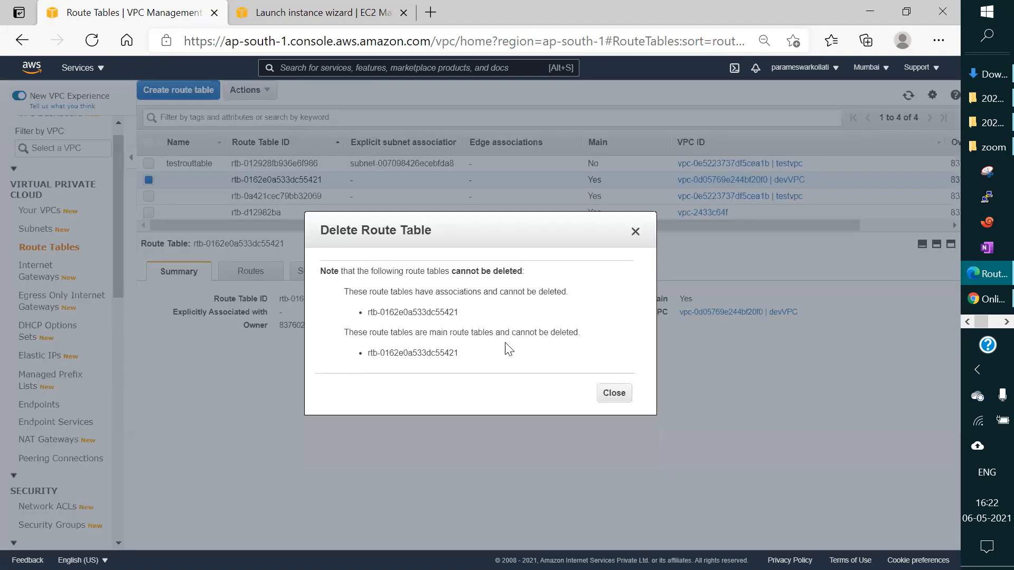
left_click(602, 393)
left_click(247, 91)
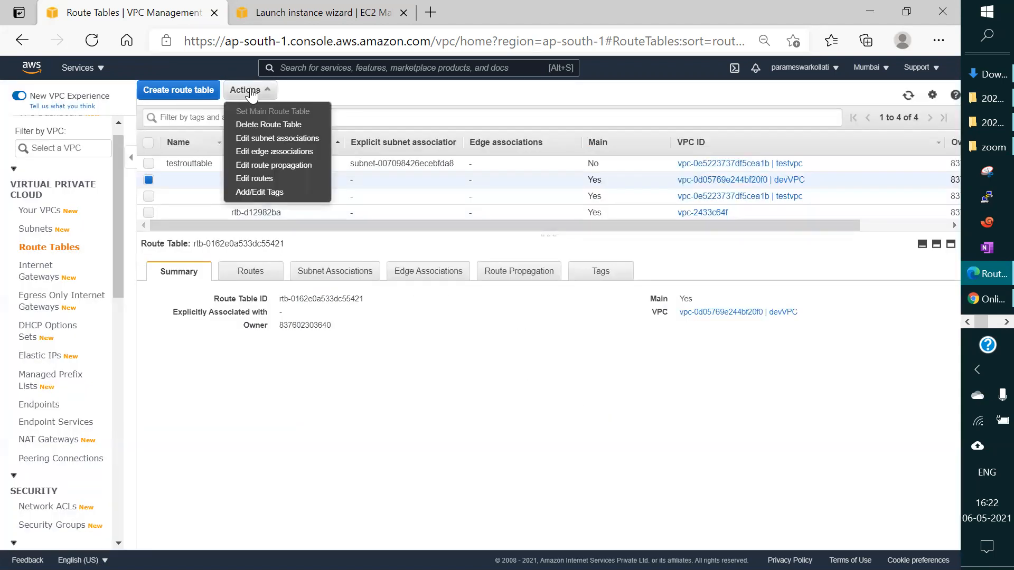
left_click(277, 126)
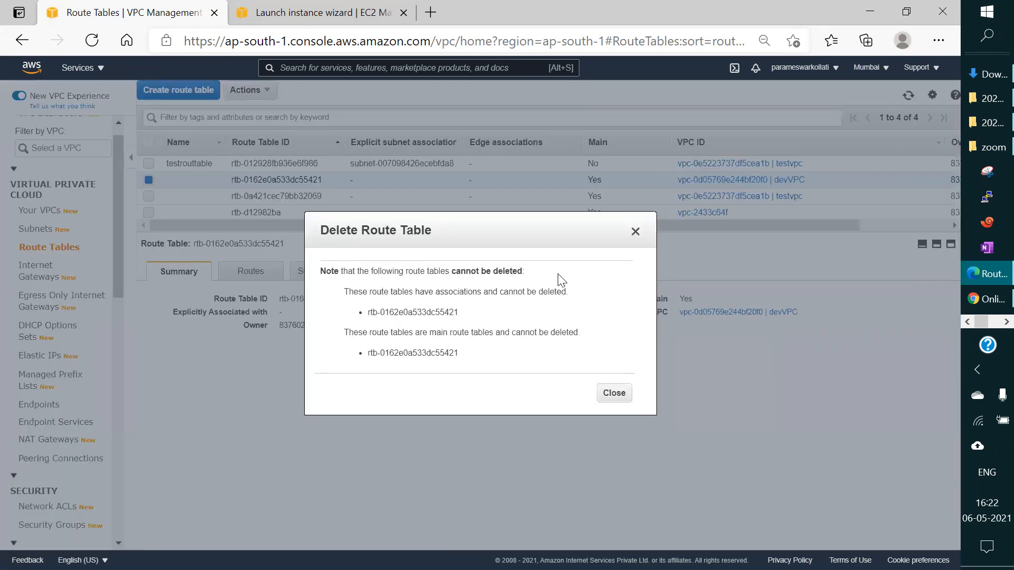
left_click(635, 233)
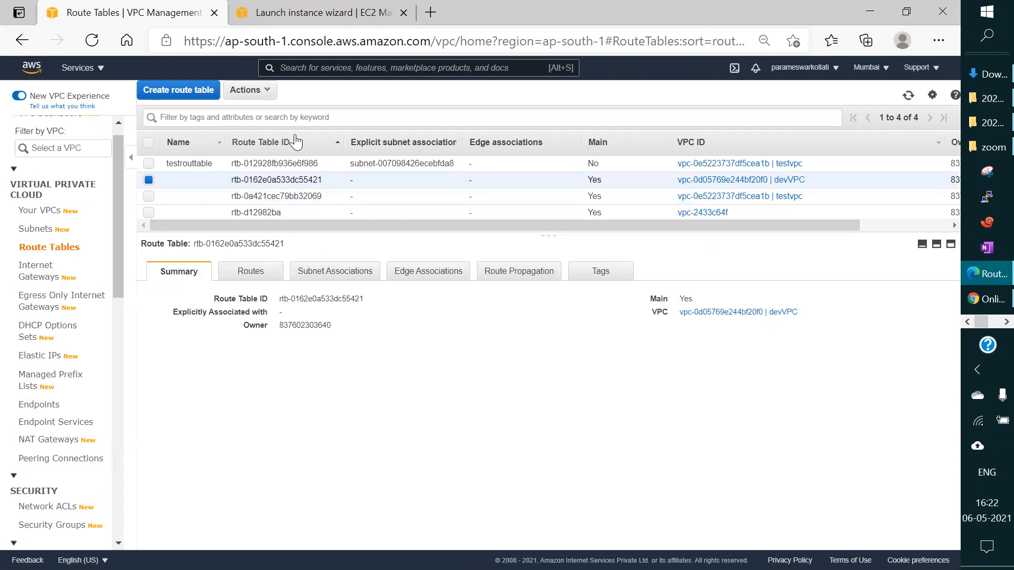
Step: Start a new route table with the name tag devroutetable and devVPC as its VPC
left_click(174, 91)
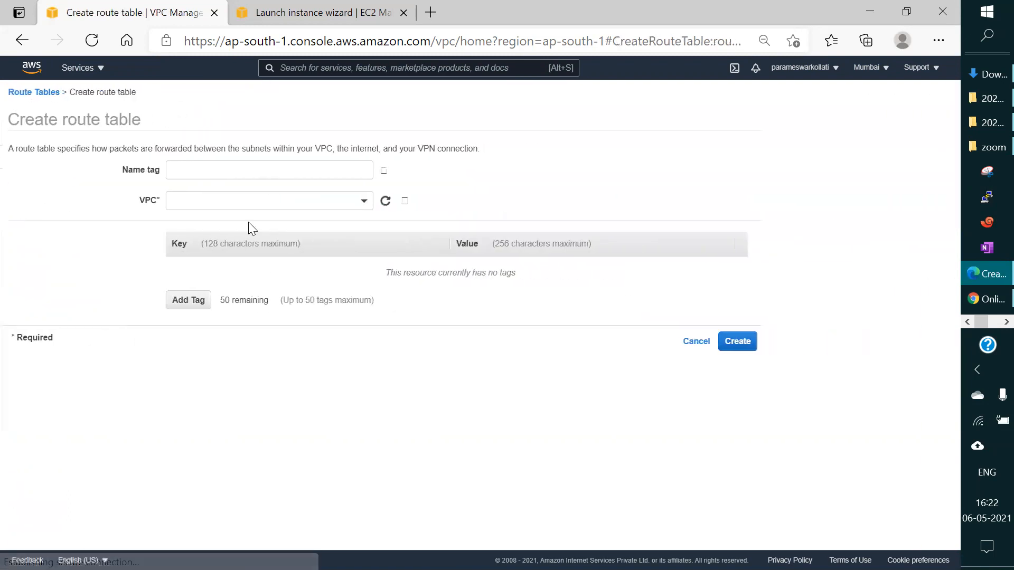
left_click(190, 167)
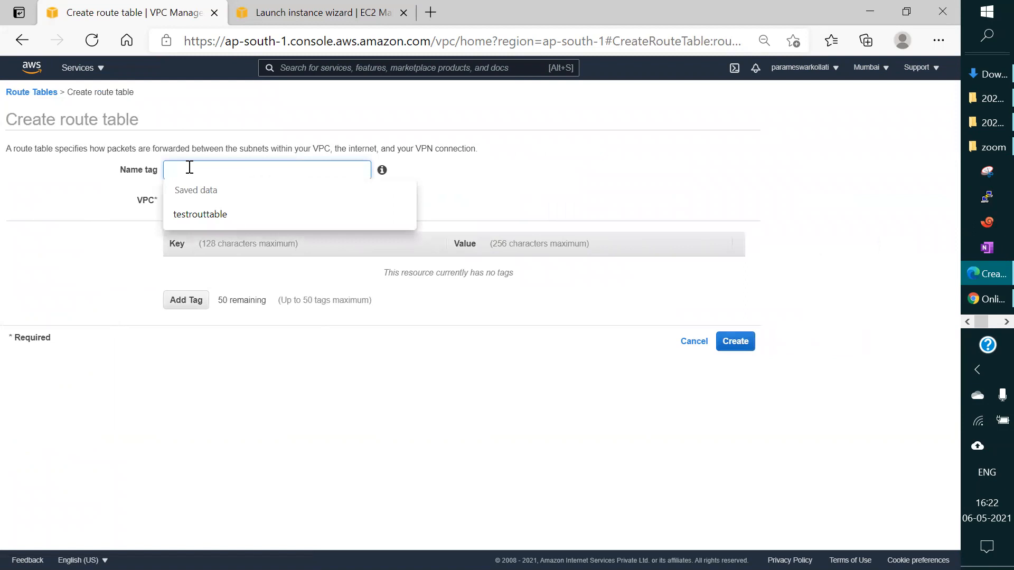
type("devroutetable")
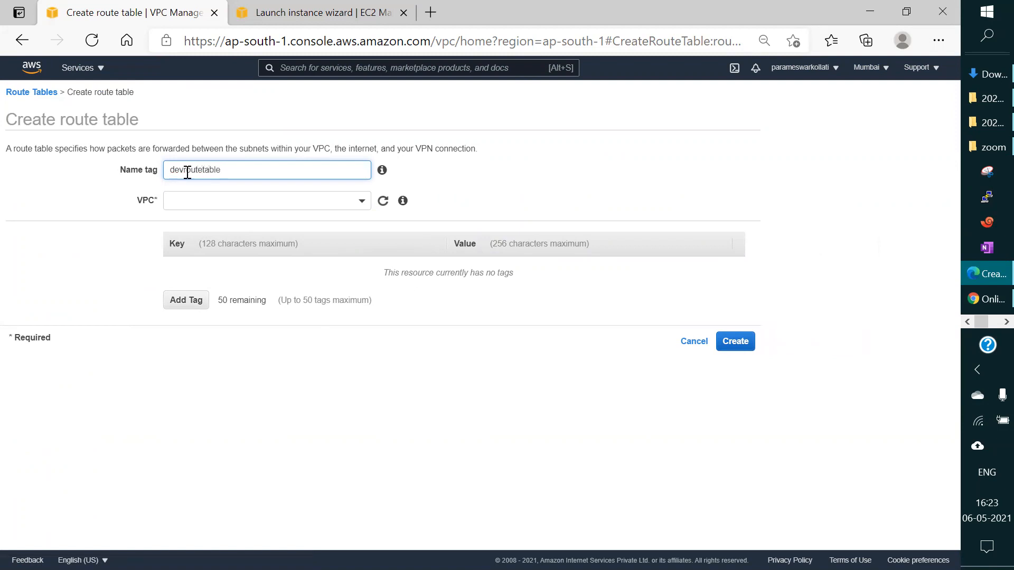
left_click(192, 199)
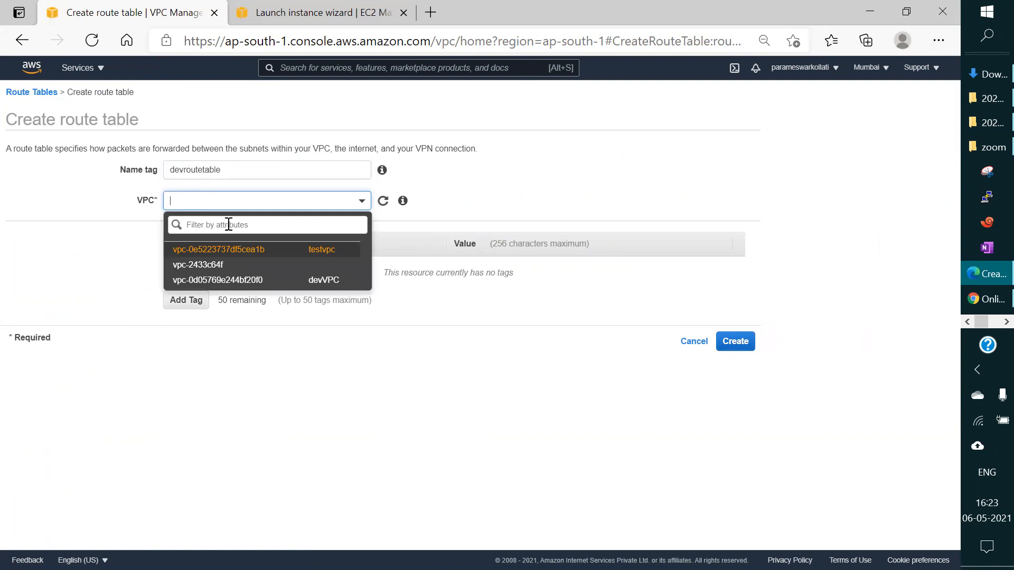
left_click(223, 280)
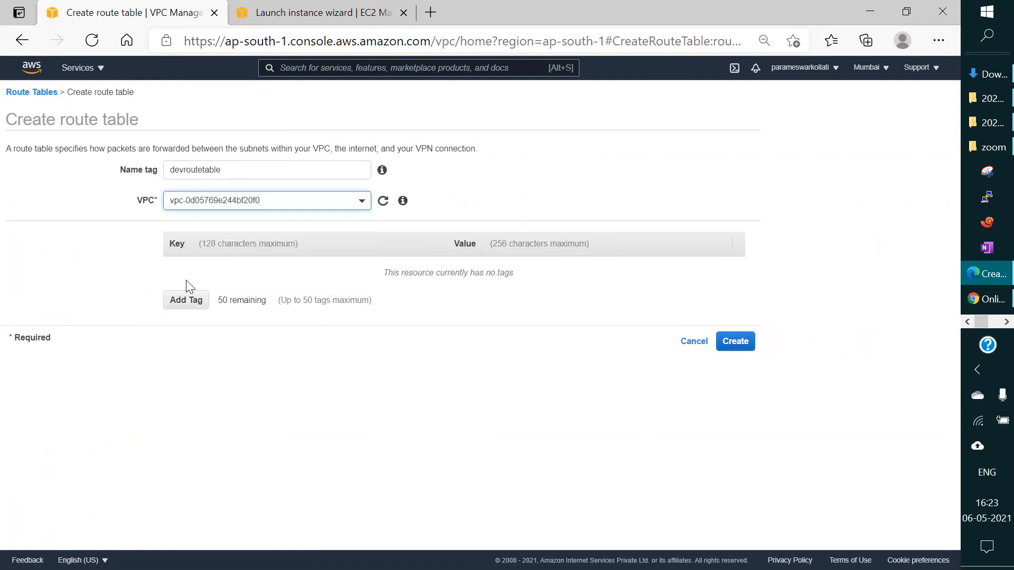
Step: Add a tag with key NAME and value devroutetable, create the route table and return to the route tables list
left_click(188, 303)
type("NAME")
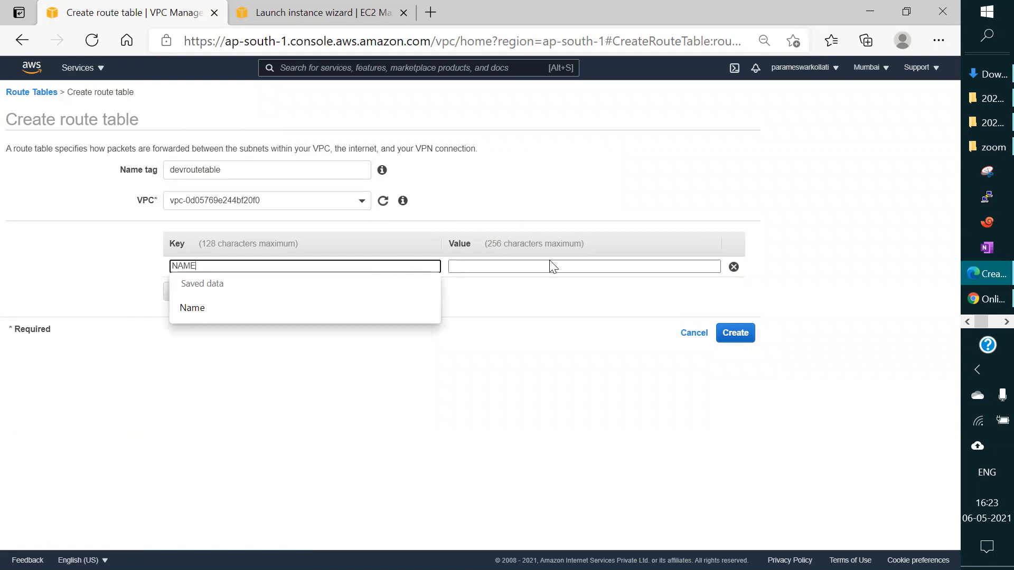
left_click(534, 264)
type("dev")
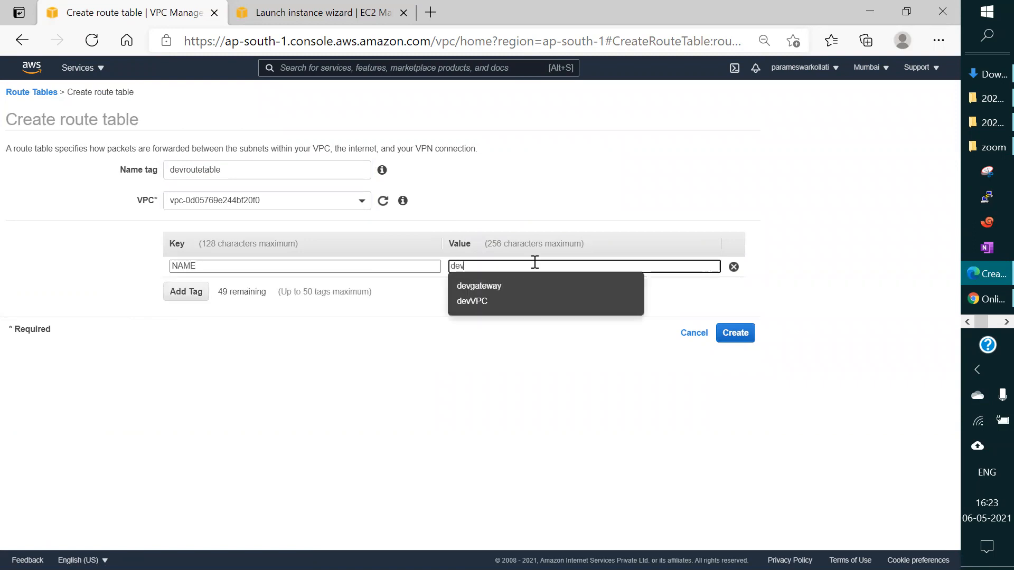
type("routetable")
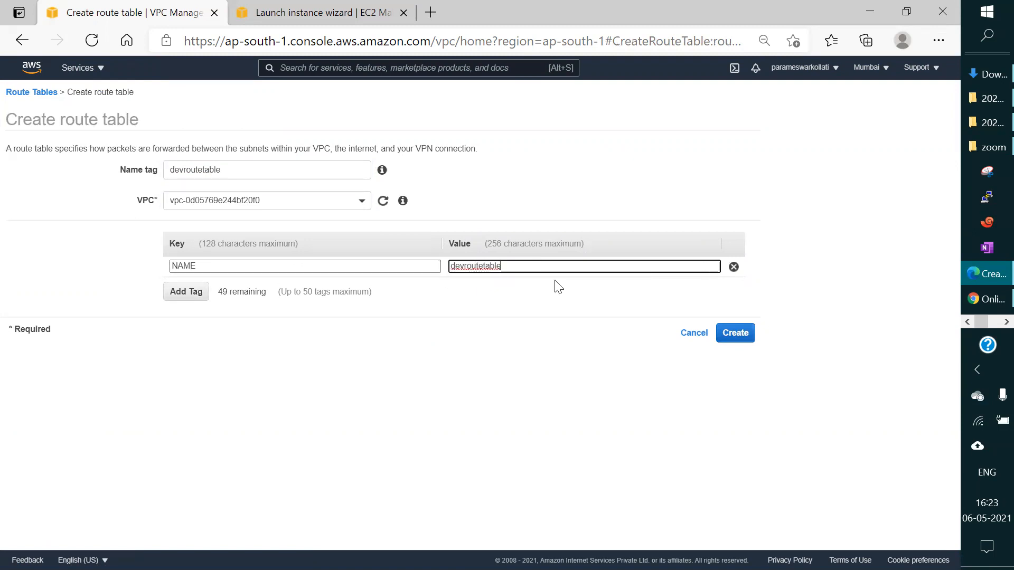
left_click(745, 339)
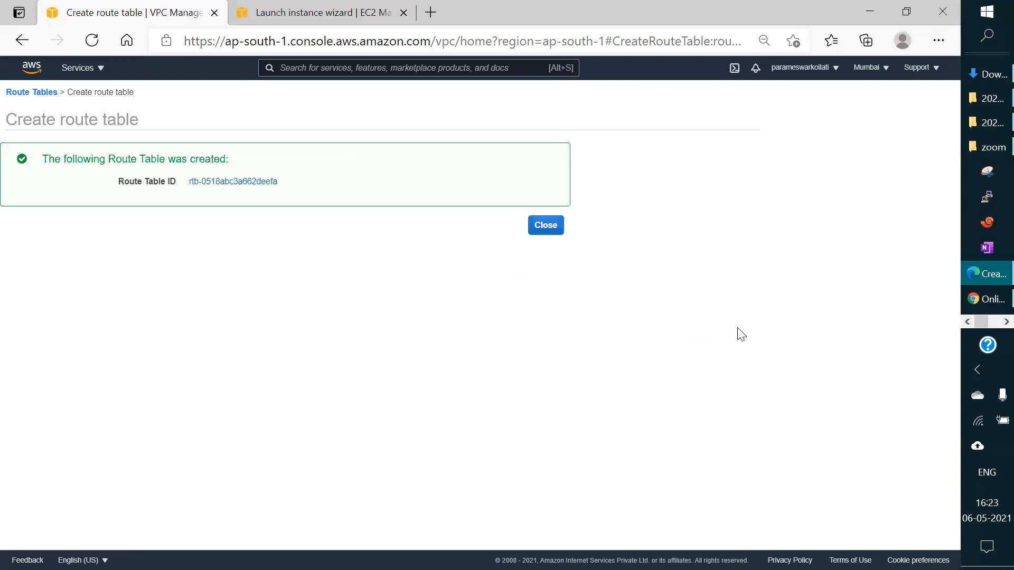
left_click(546, 226)
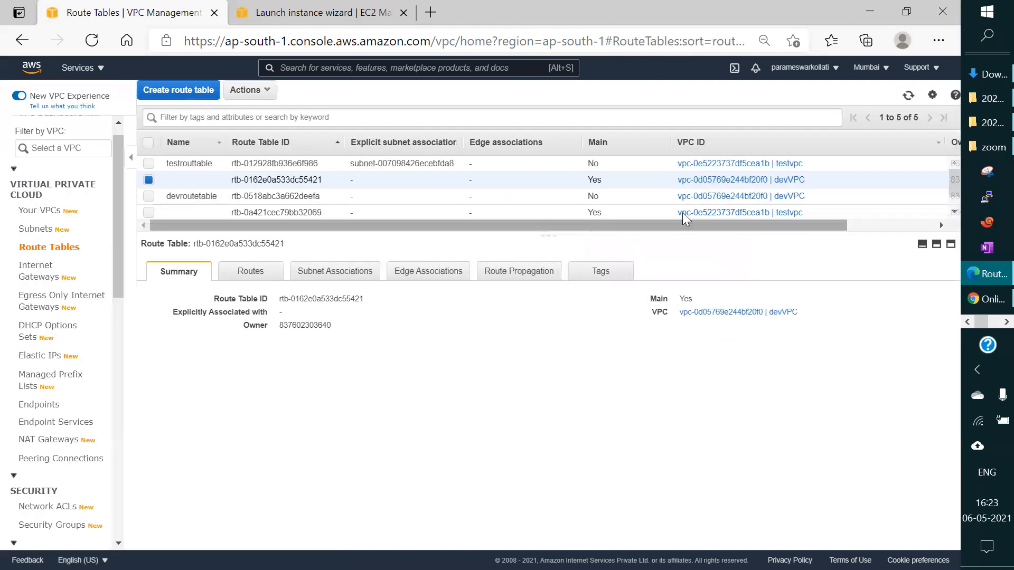
Step: Enlarge the route tables list, compare devVPC's two route tables and show the routes of its main one
left_click(148, 196)
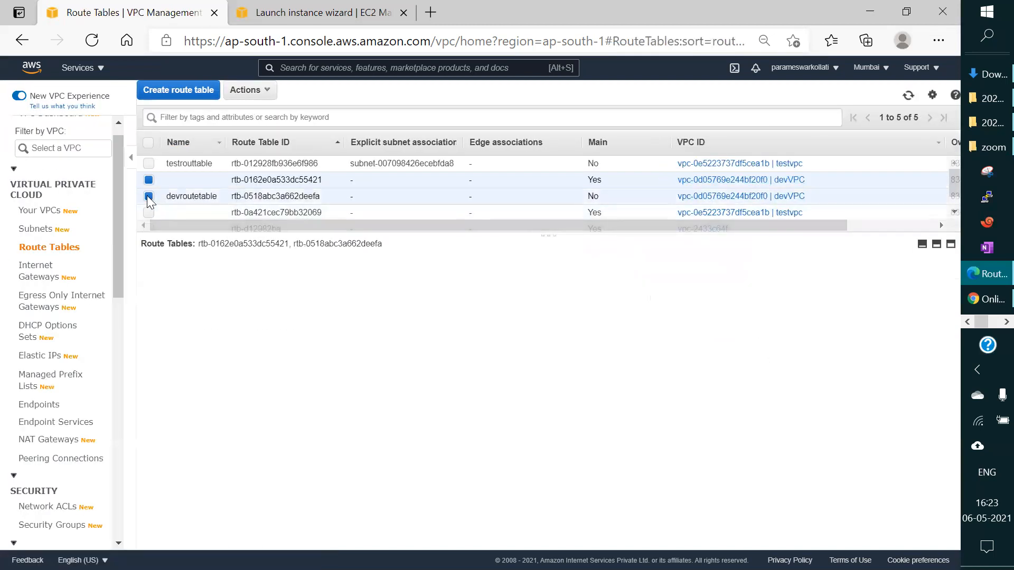
left_click(148, 180)
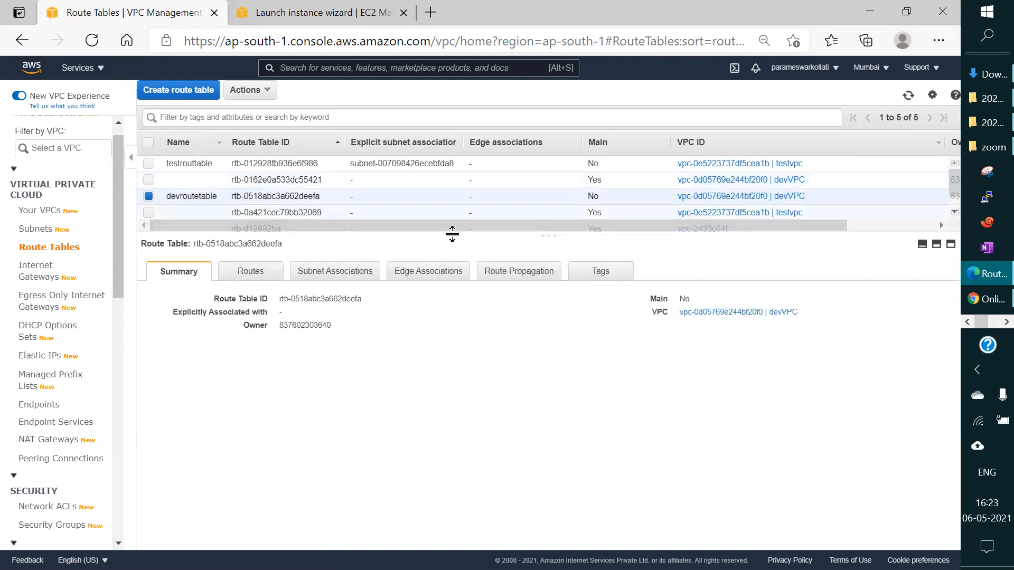
left_click_drag(546, 234, 548, 304)
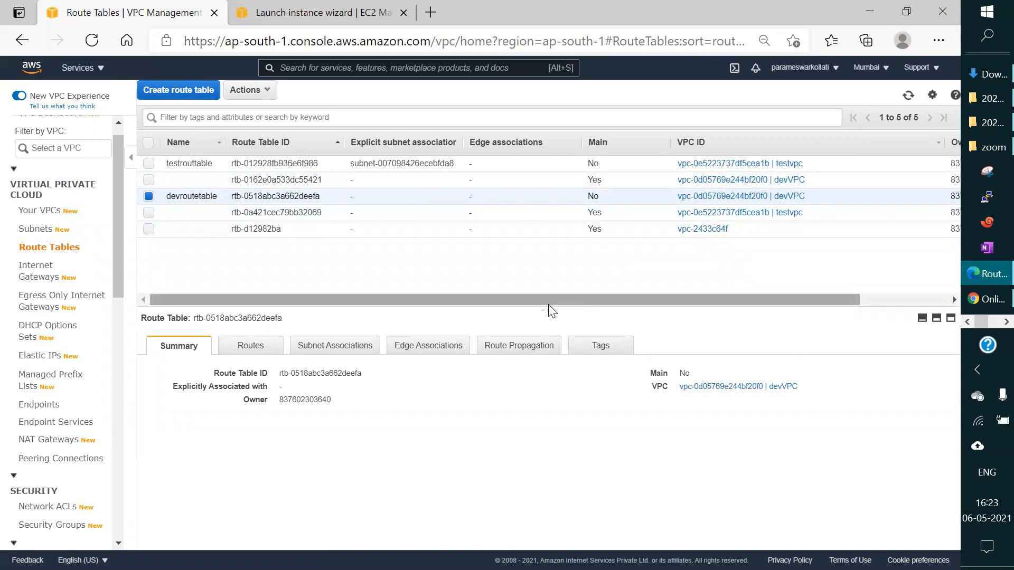
left_click(148, 180)
left_click(148, 196)
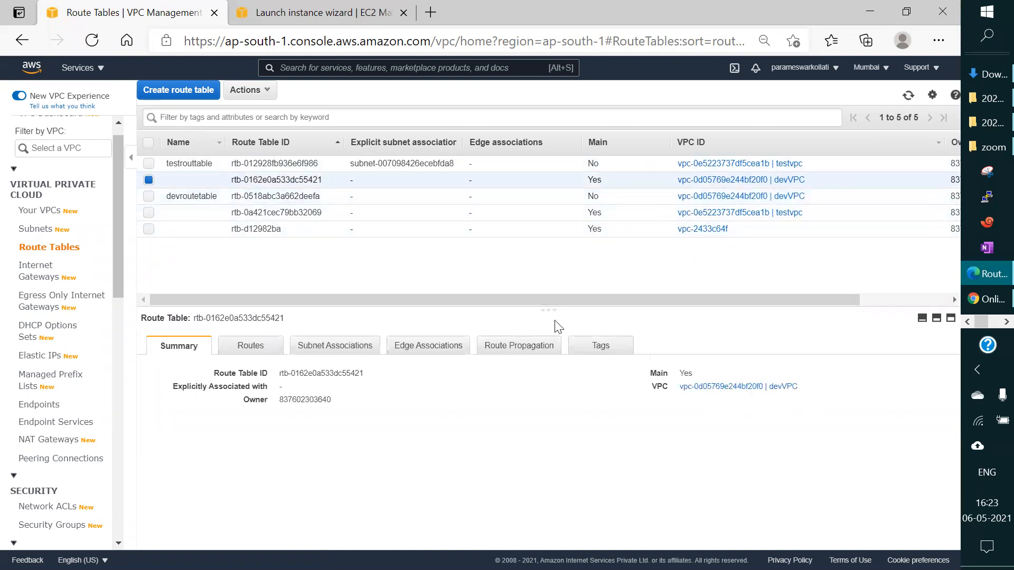
left_click(255, 354)
Step: Show the network diagram in Paint, return to the VPC console in Edge and highlight the main route table's destination
left_click(991, 323)
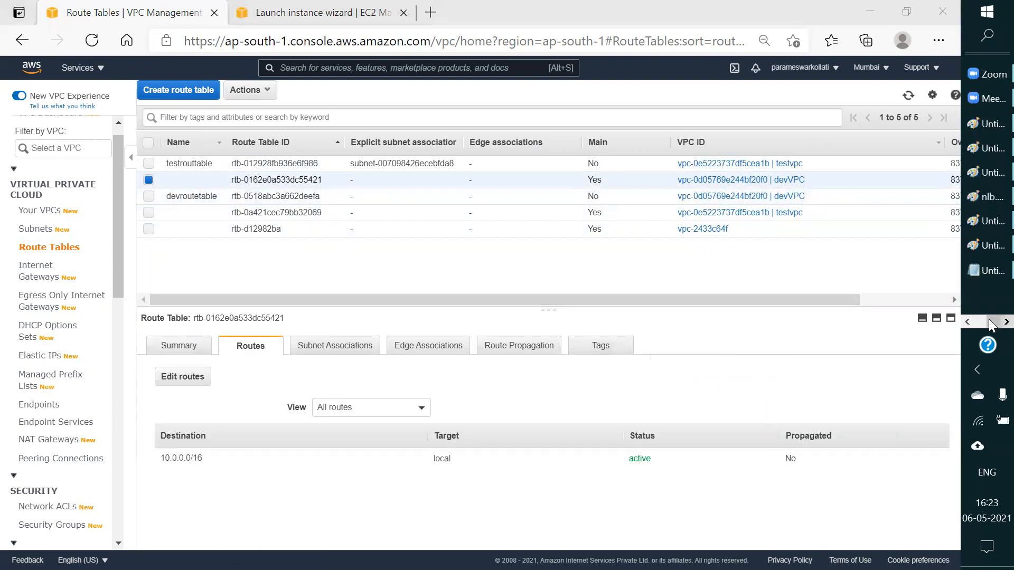
left_click(986, 245)
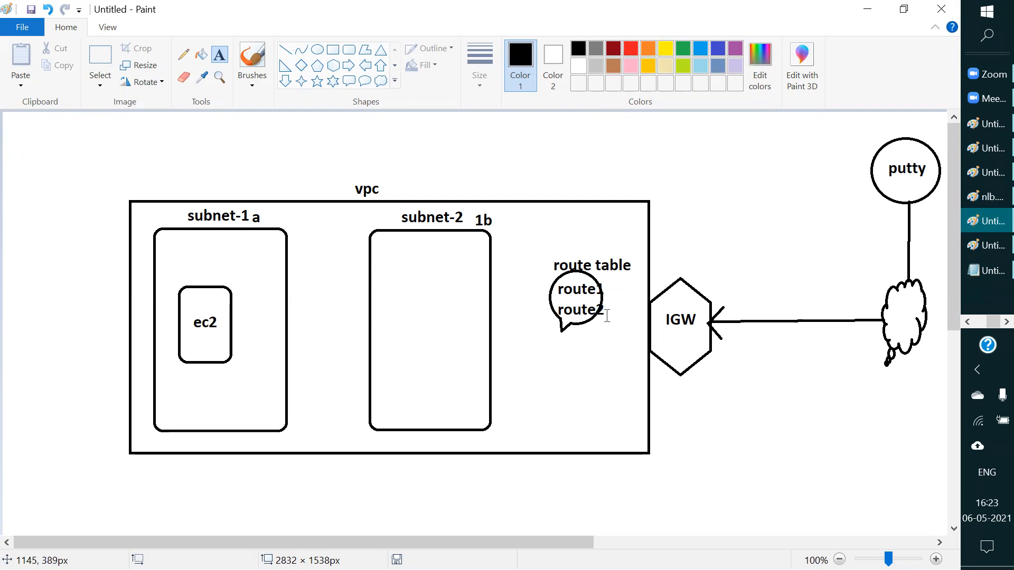
left_click(862, 10)
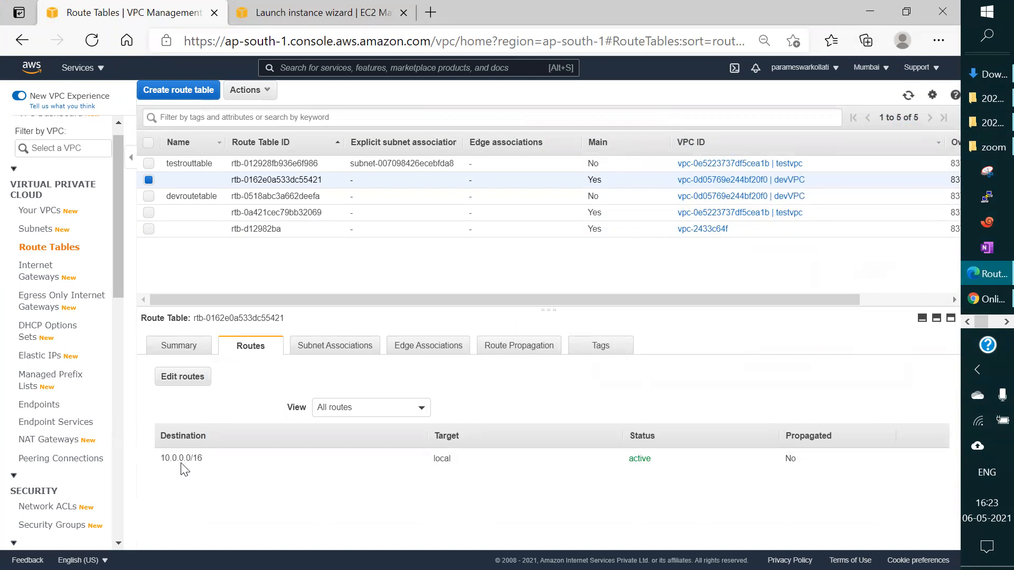
left_click_drag(162, 457, 203, 459)
Step: Switch to Paint and add the label 10.0.0.0/16 beside the vpc label in the network diagram
left_click(1006, 321)
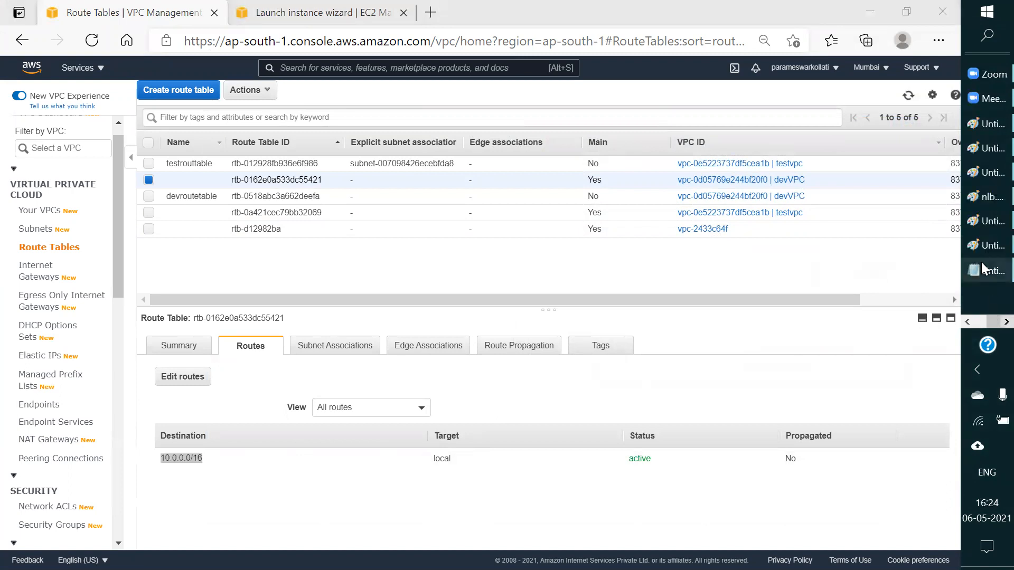
left_click(986, 222)
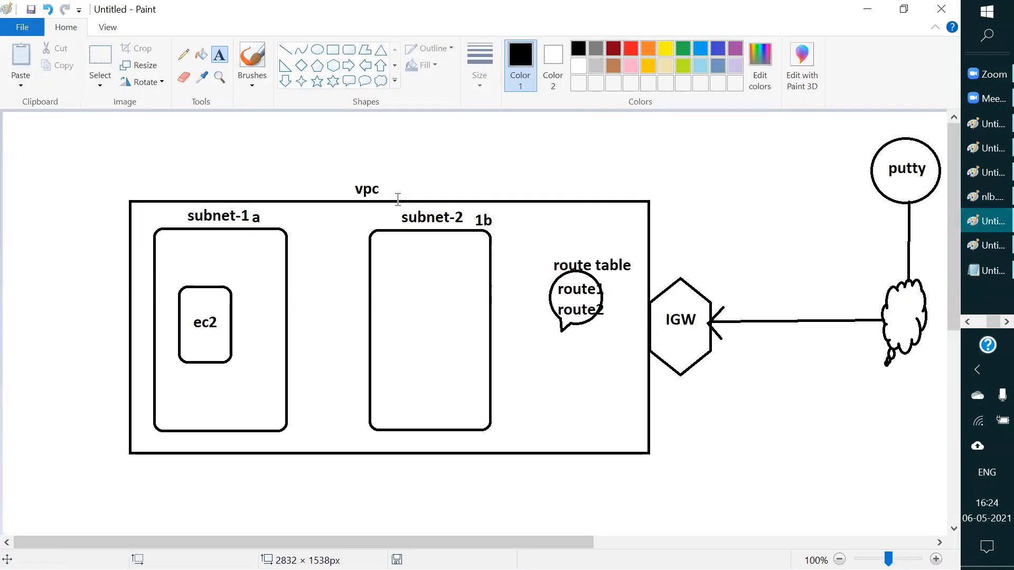
left_click(404, 189)
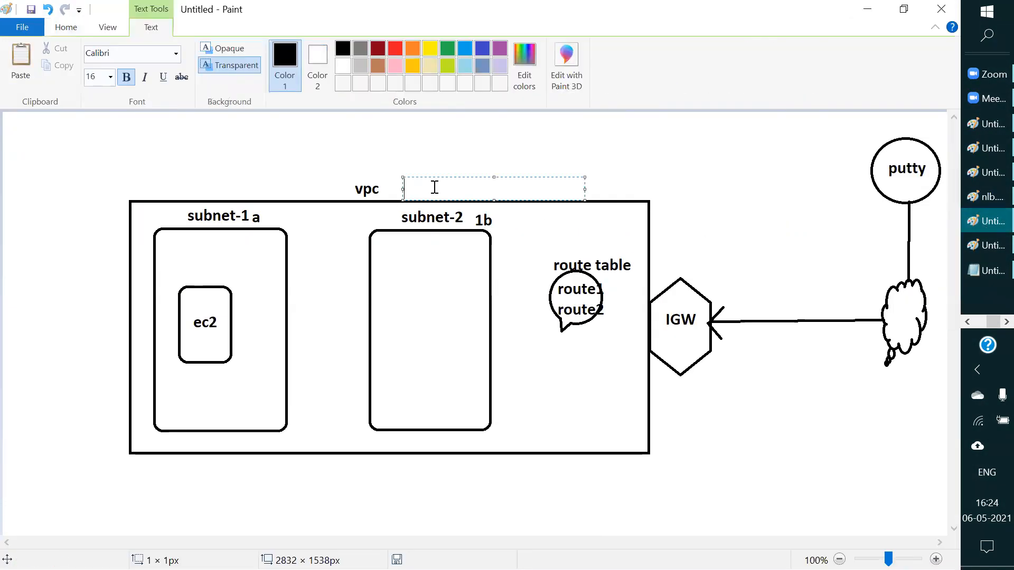
type("10.0.0.0/16")
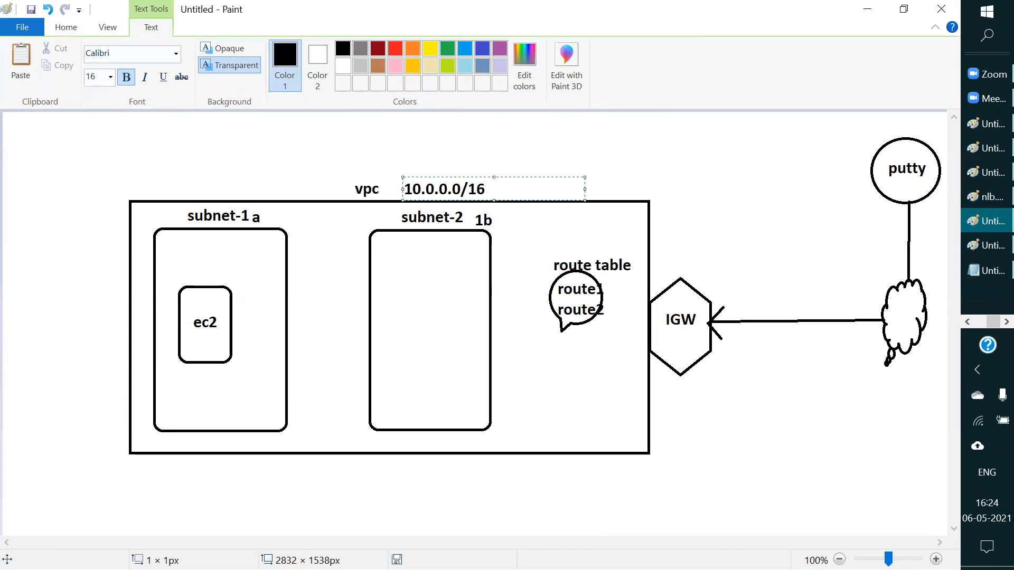
left_click(728, 185)
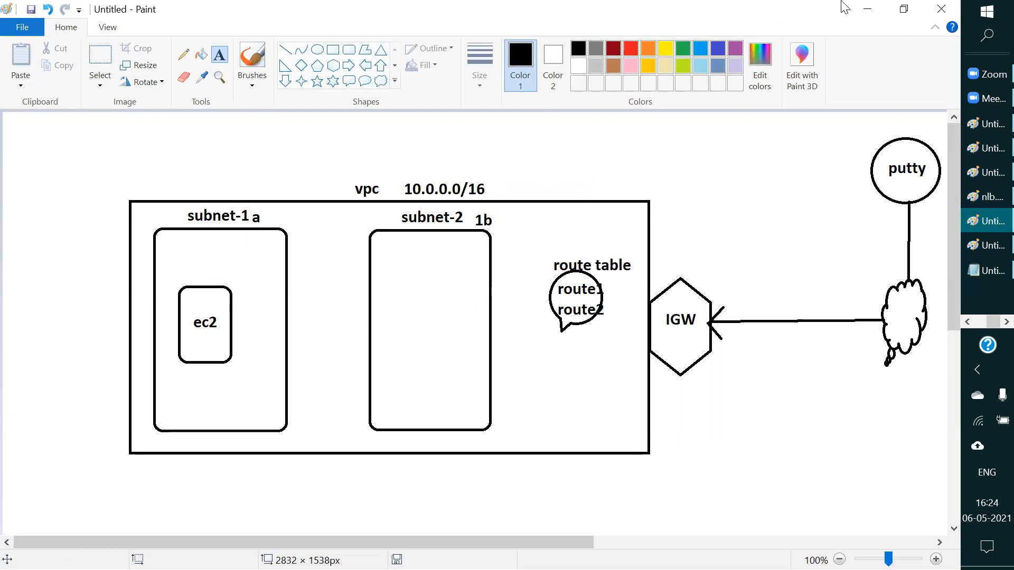
Step: Return to the VPC console in Edge and examine the destination and target of the main route table's route
left_click(864, 11)
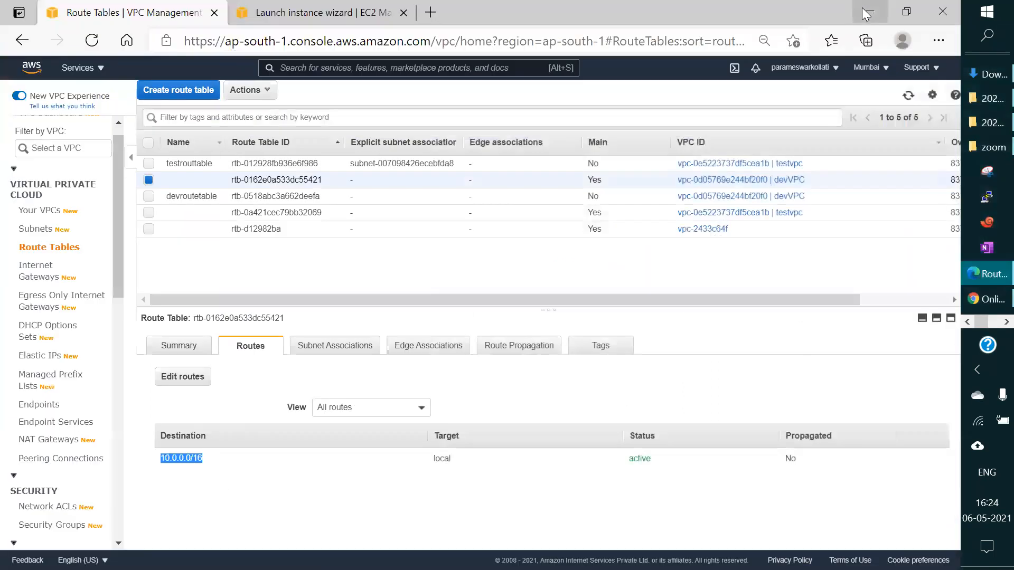
left_click(182, 470)
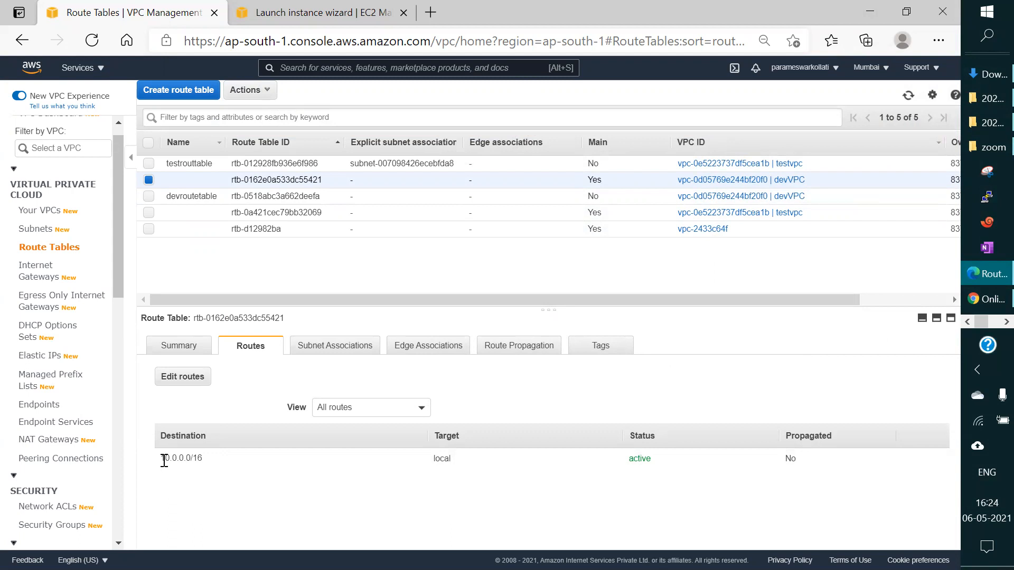
left_click_drag(164, 457, 198, 458)
left_click_drag(434, 459, 469, 469)
Step: Switch to the network diagram in Paint, highlight the 10.0.0.0/16 label and start a text label above the ec2 box in subnet-1
left_click(1005, 322)
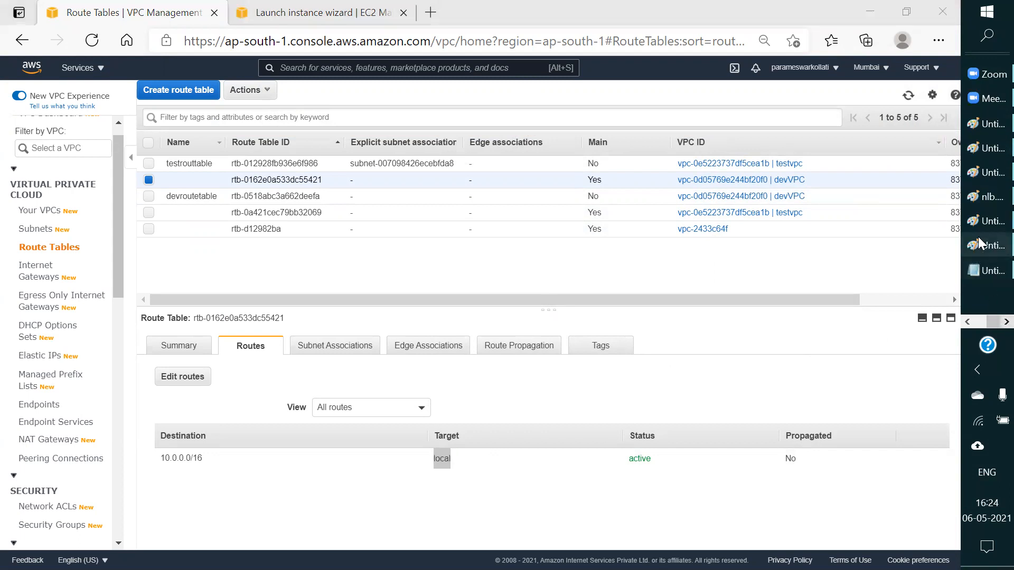
left_click(980, 221)
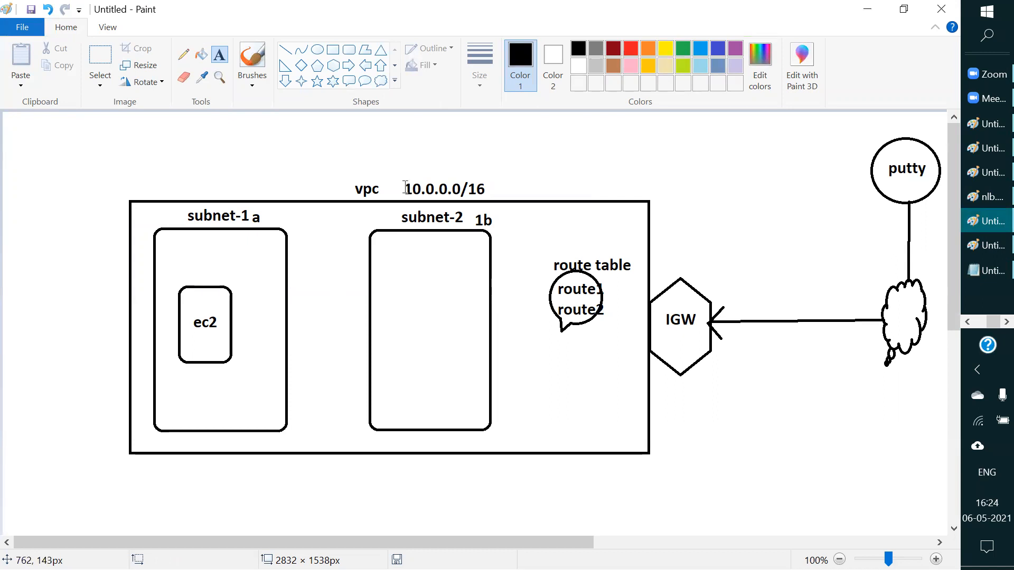
left_click_drag(408, 189, 487, 194)
left_click(485, 157)
left_click(275, 218)
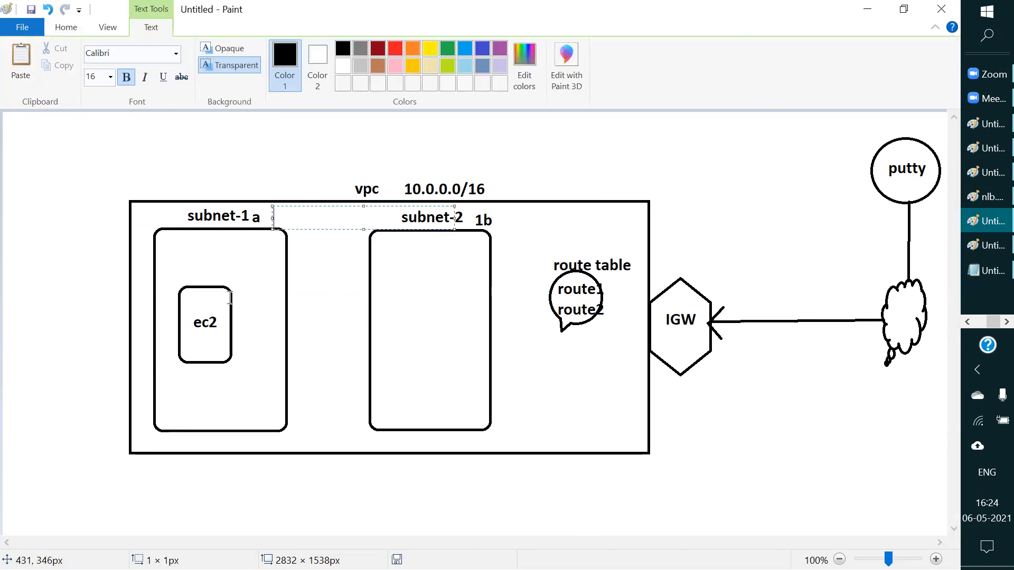
left_click(194, 273)
left_click(191, 272)
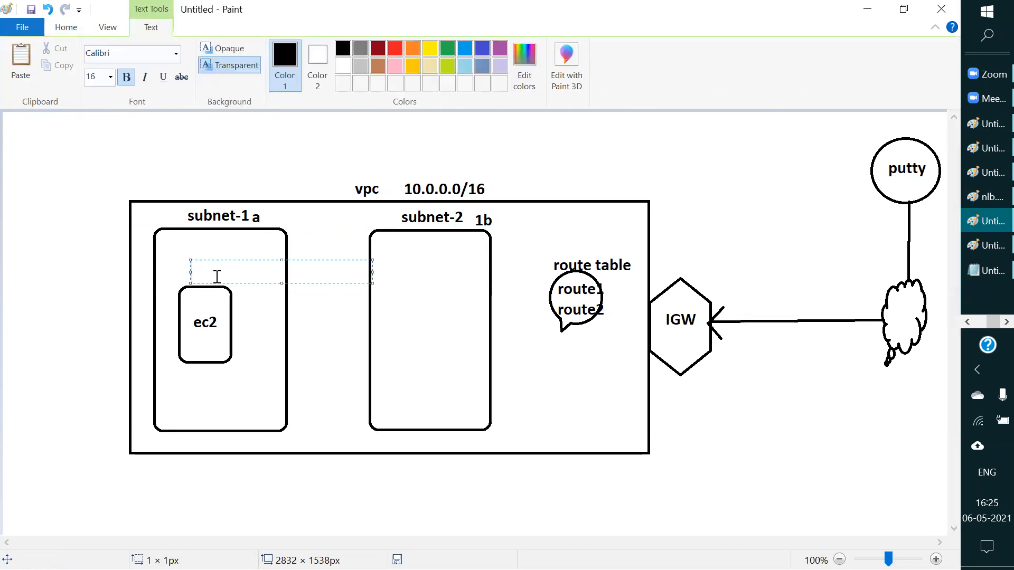
Step: Switch to Edge, list the running EC2 instances and copy the private IPv4 address of APPserver
left_click(968, 322)
left_click(988, 274)
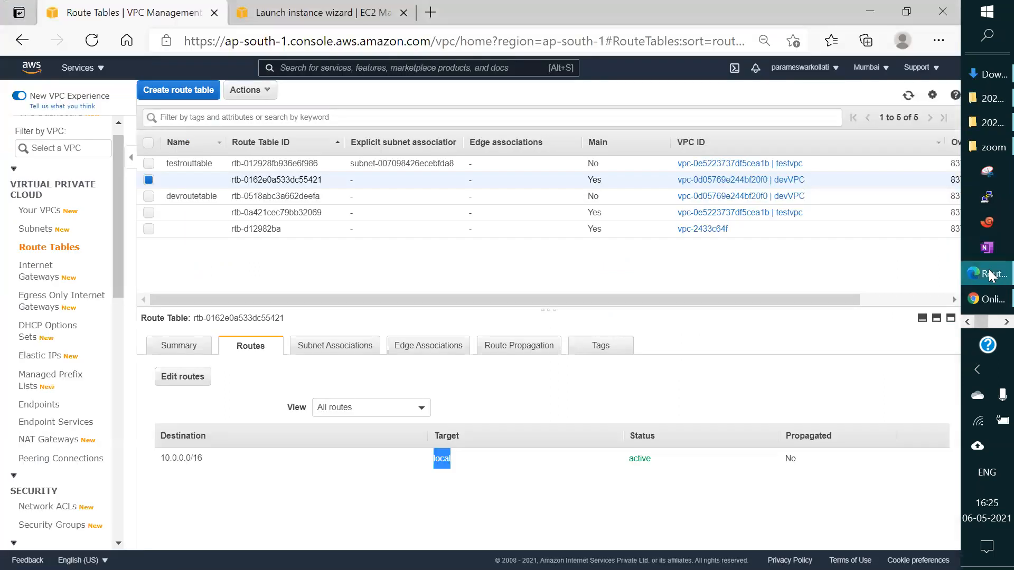
left_click(273, 5)
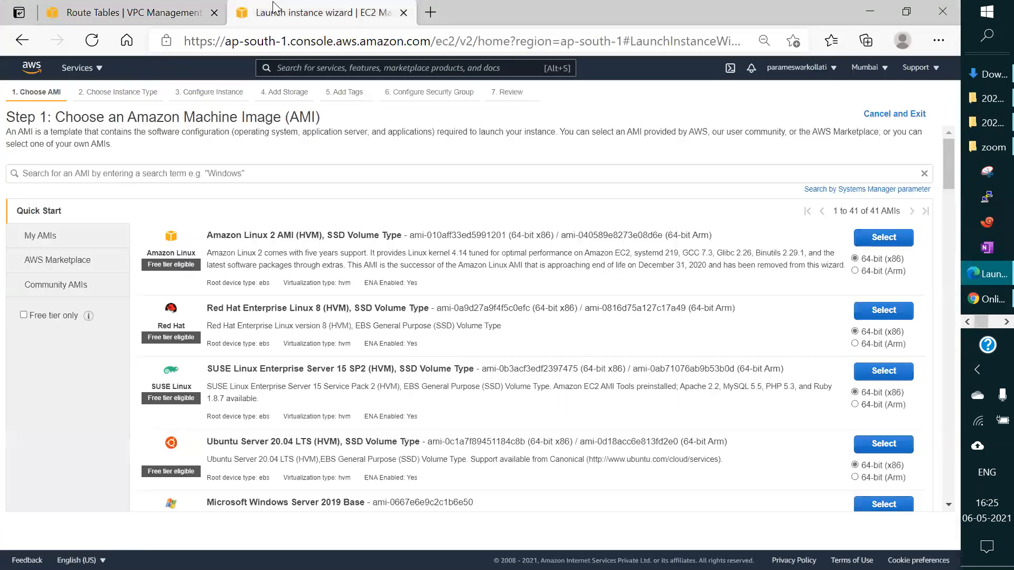
left_click(95, 74)
left_click(64, 193)
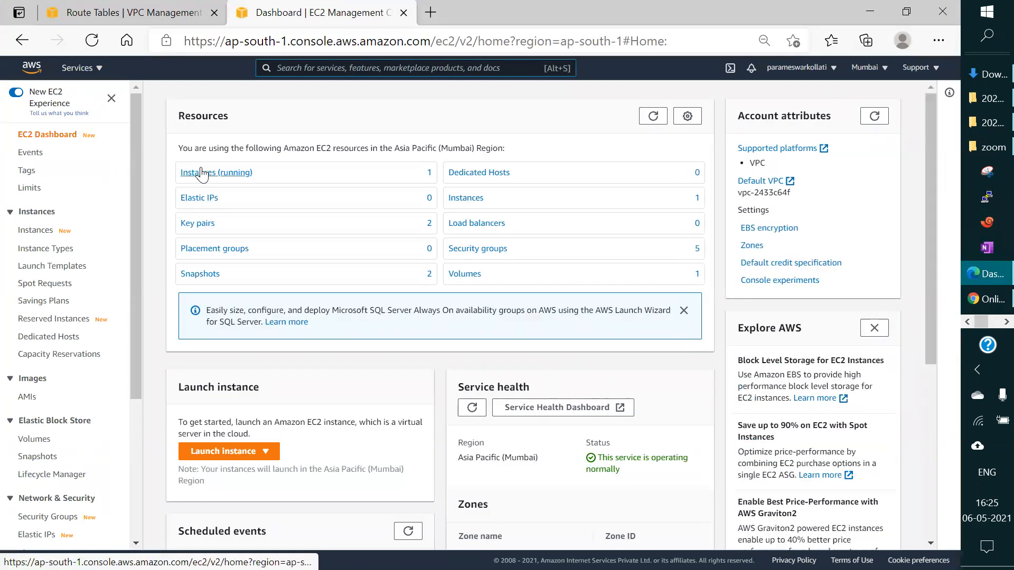
left_click(201, 173)
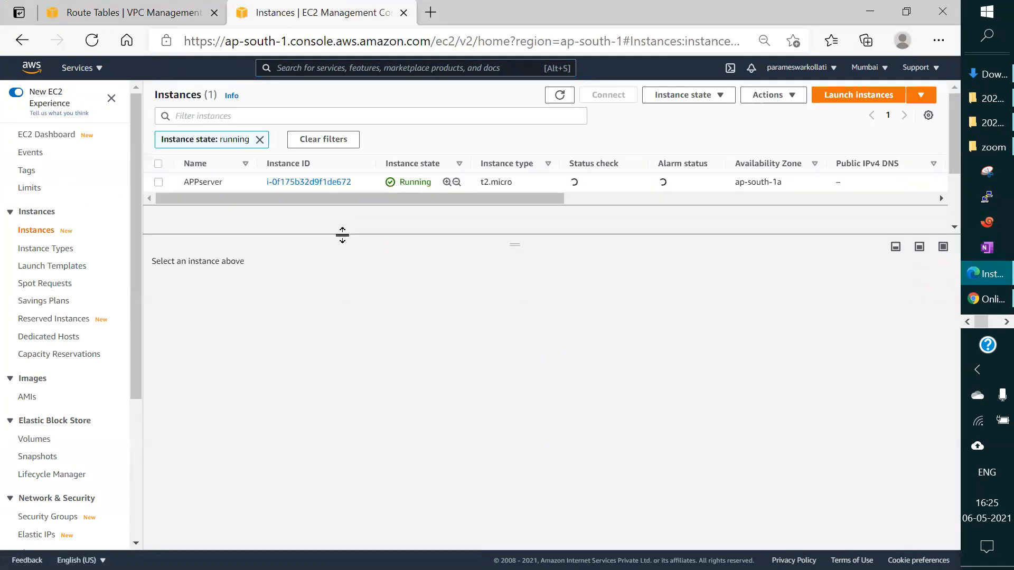
left_click(155, 180)
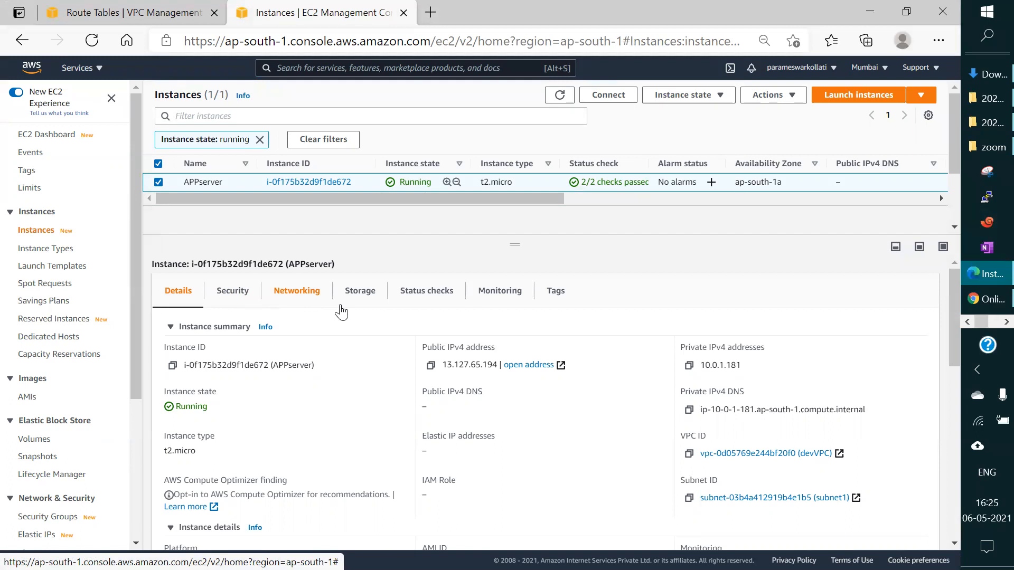
left_click(689, 365)
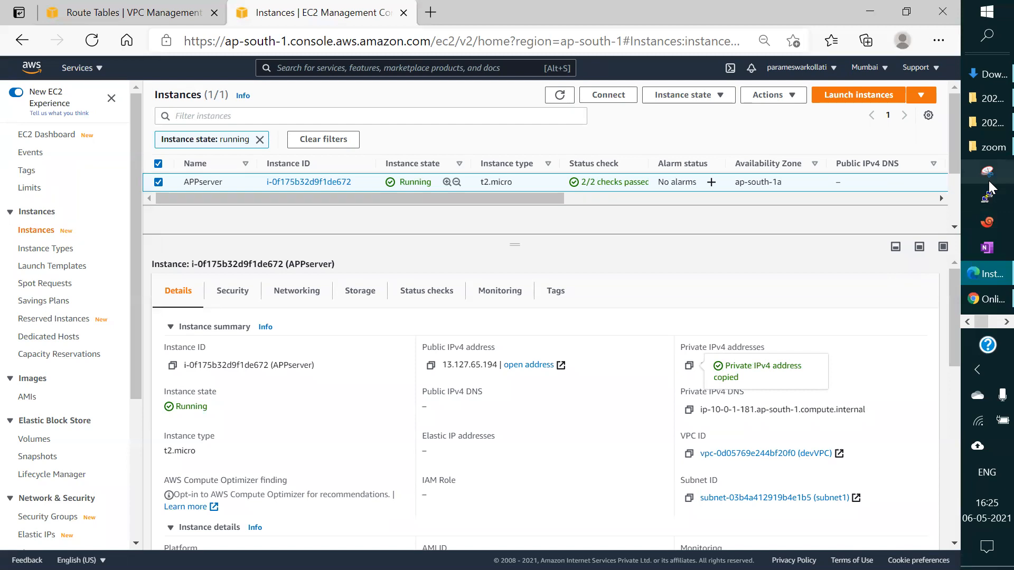
Step: Return to the network diagram in Paint and paste the private address 10.0.1.181 as the label above the ec2 box
left_click(990, 324)
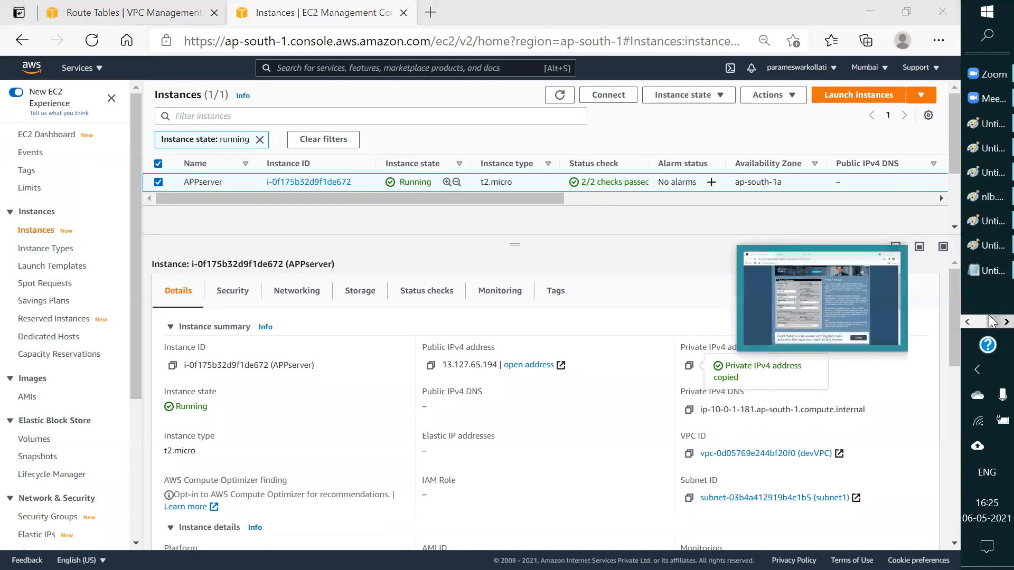
left_click(985, 222)
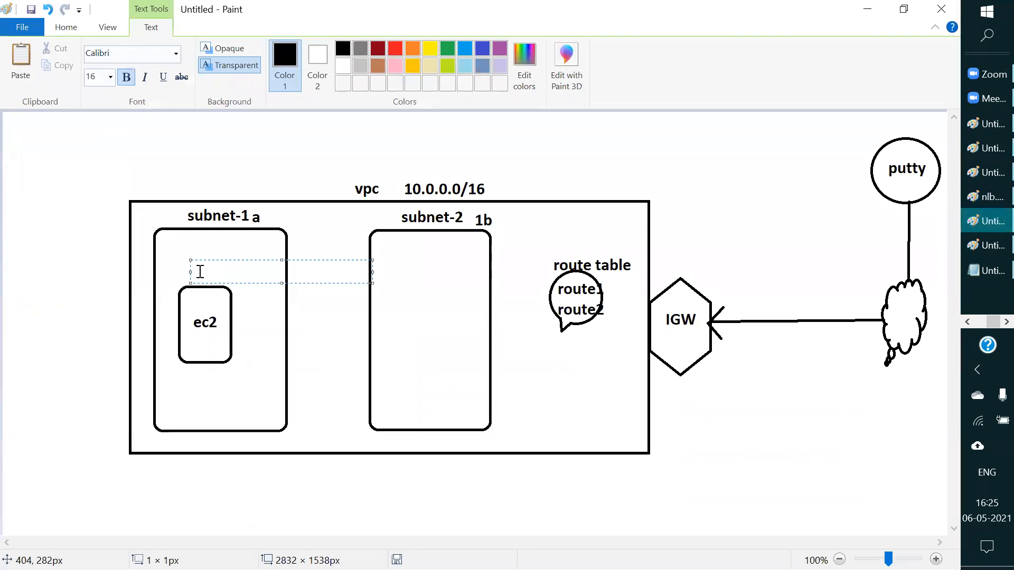
key("ctrl+v")
left_click(314, 231)
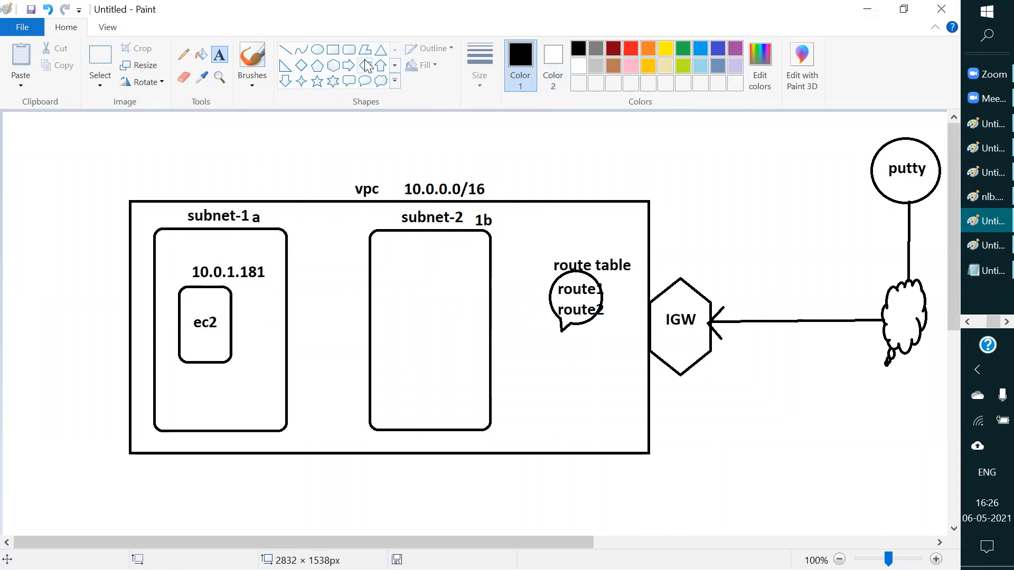
Step: Draw a second rounded box of about 123 × 87 px below the ec2 box in subnet-1 and label it ec2
left_click(349, 50)
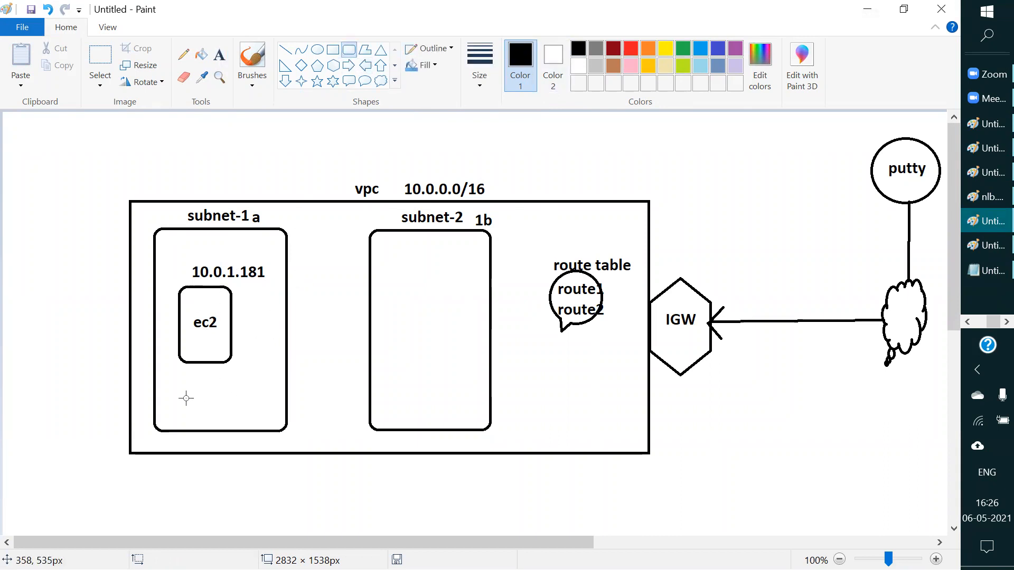
left_click_drag(186, 389, 248, 424)
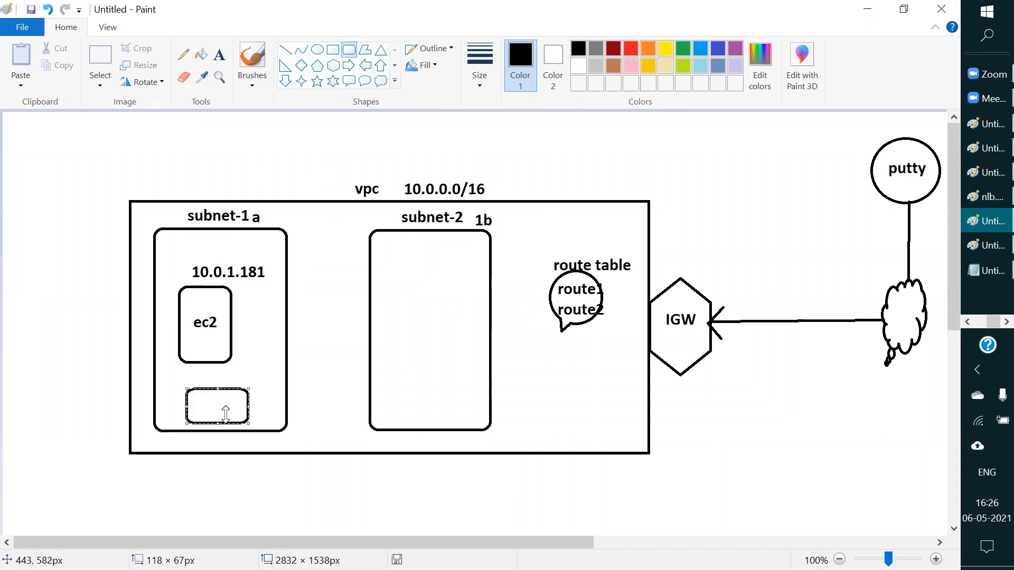
left_click_drag(249, 388, 252, 378)
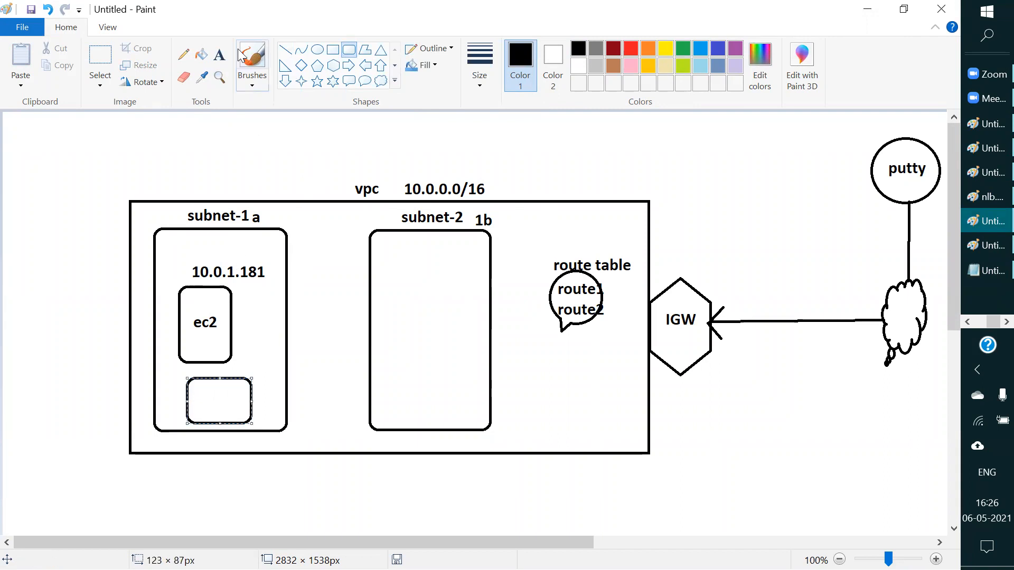
left_click(220, 54)
left_click(204, 405)
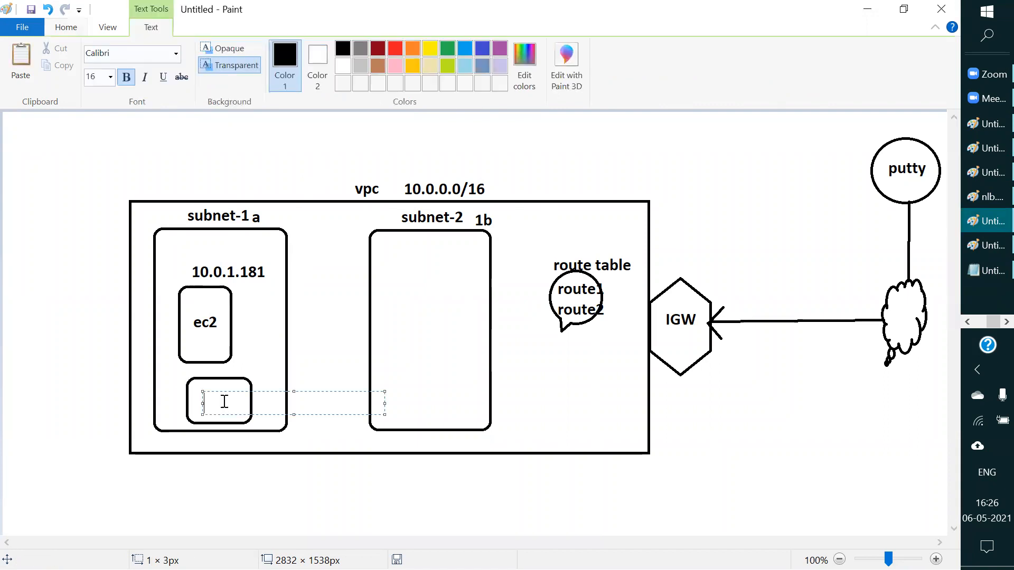
type("ec2")
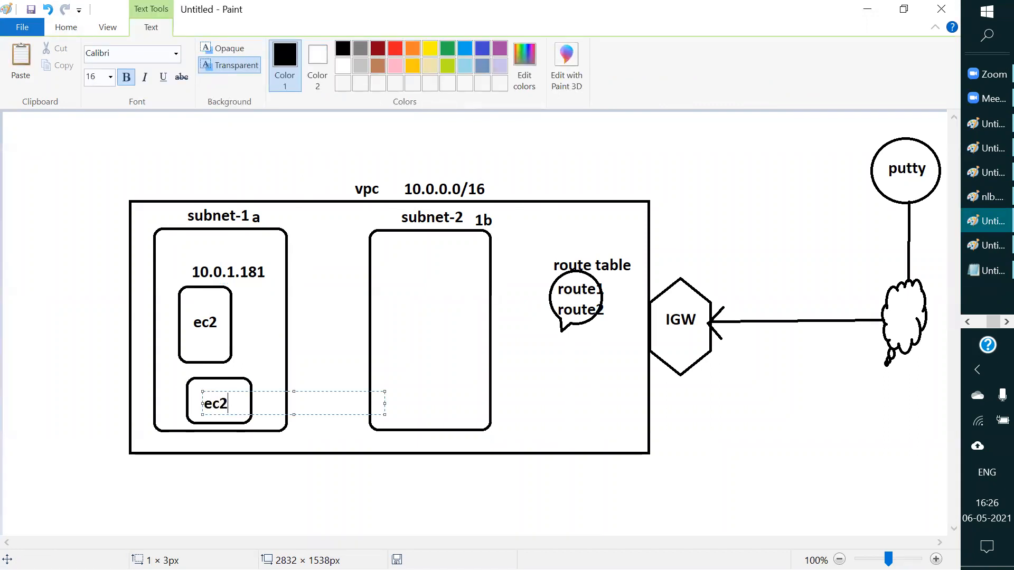
left_click(285, 348)
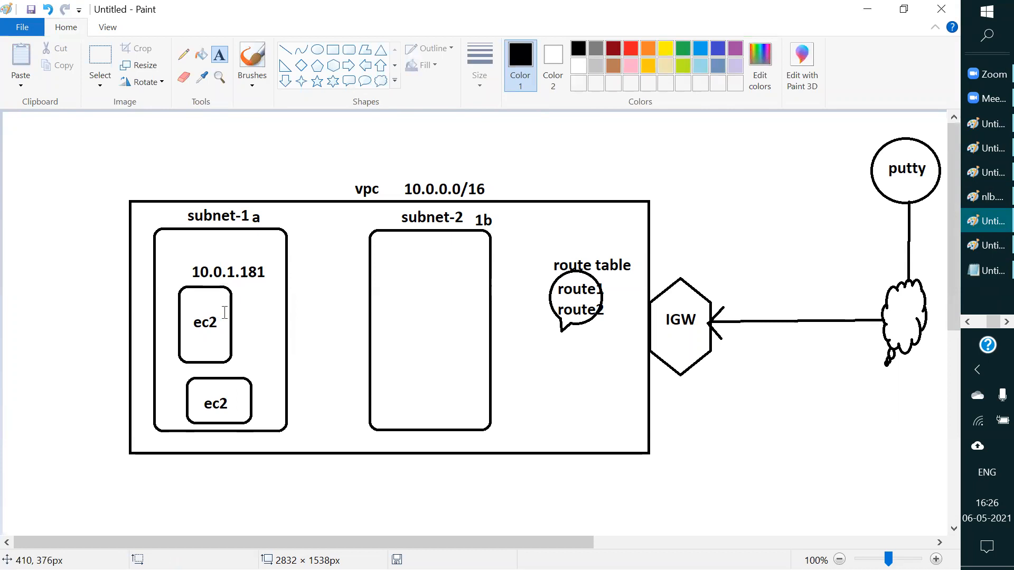
left_click(256, 411)
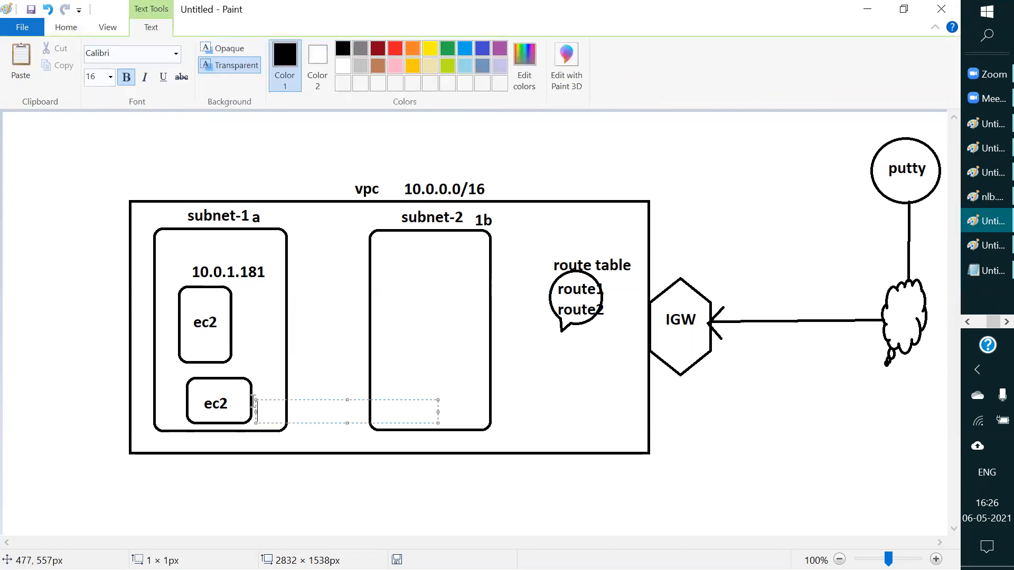
left_click(243, 353)
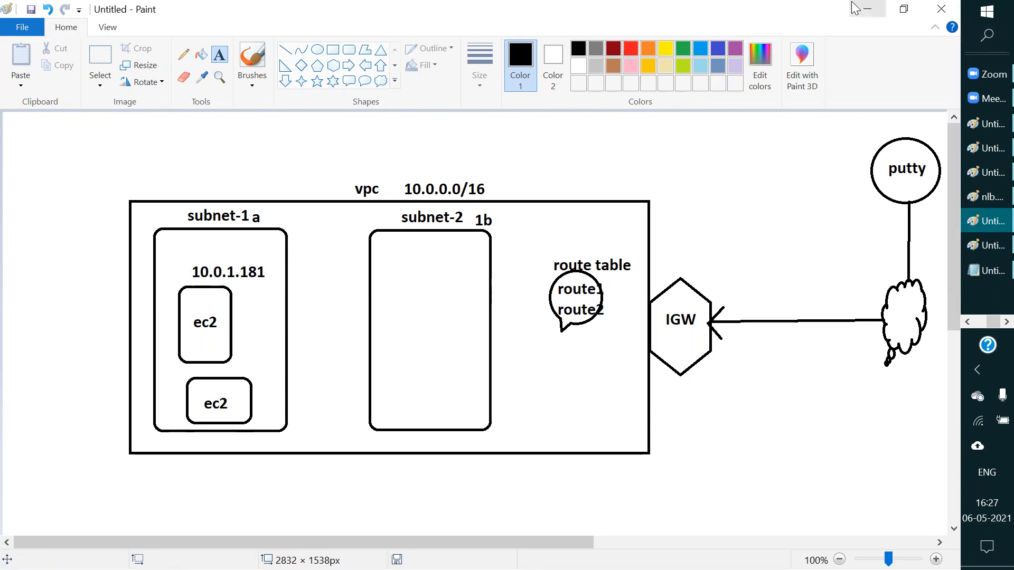
Step: Return to the VPC console in Edge and review the local route of devVPC's main route table
left_click(867, 9)
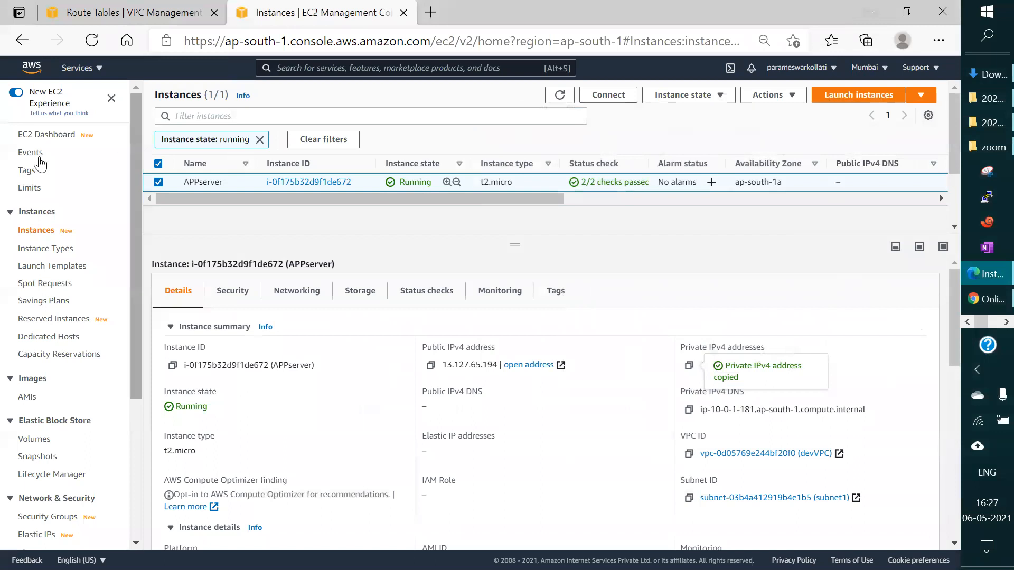
left_click(131, 15)
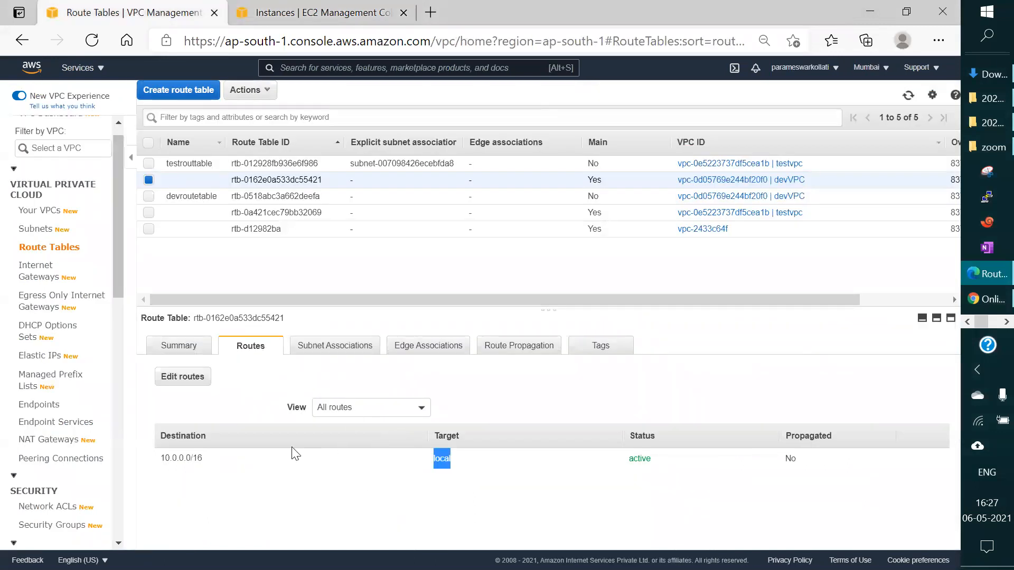
left_click(383, 497)
Step: Switch to Paint, draw a rectangle of about 390 × 219 px outside the VPC, below the internet arrow, and label it vpc
left_click(1005, 321)
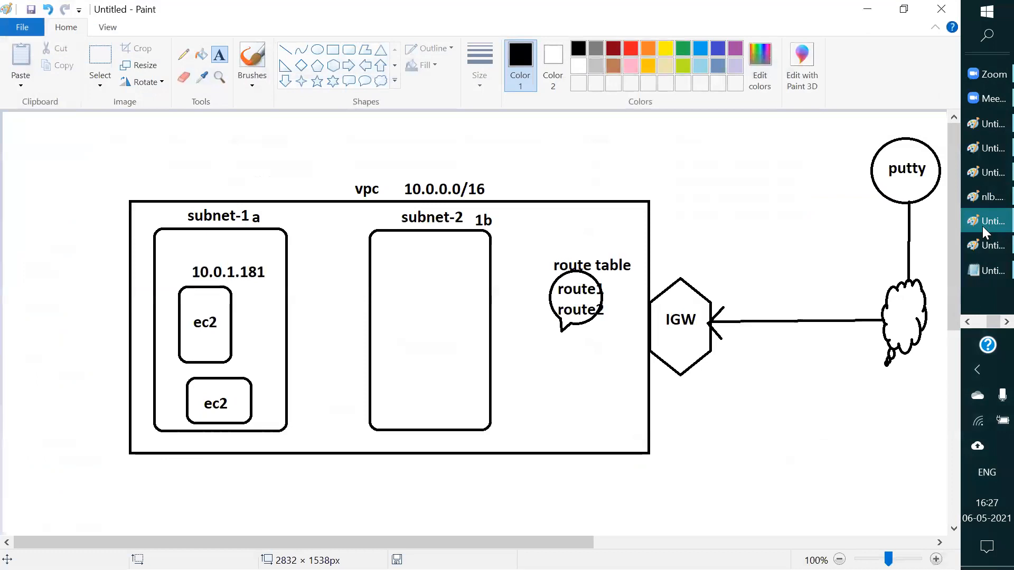
left_click(989, 224)
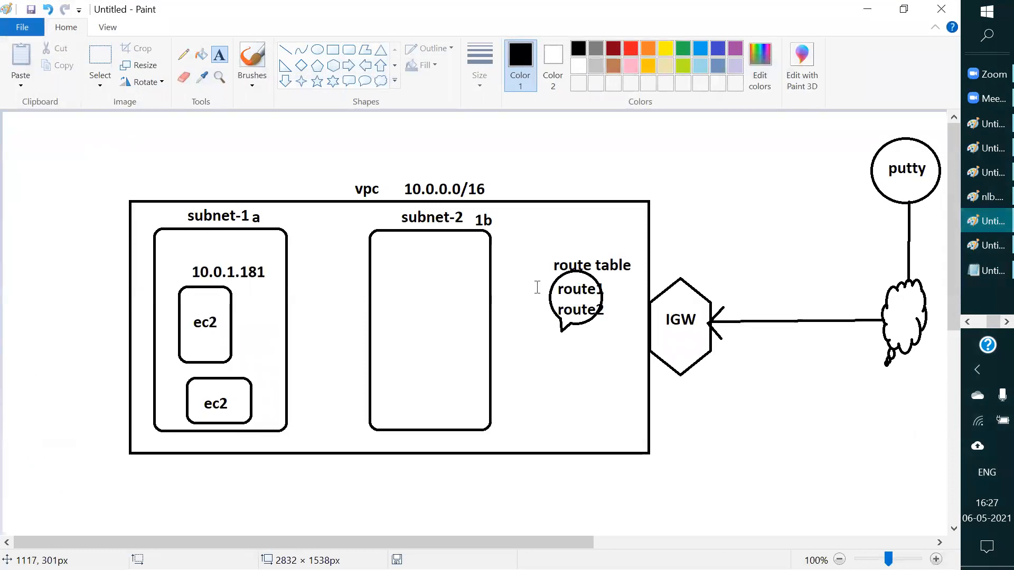
left_click(397, 287)
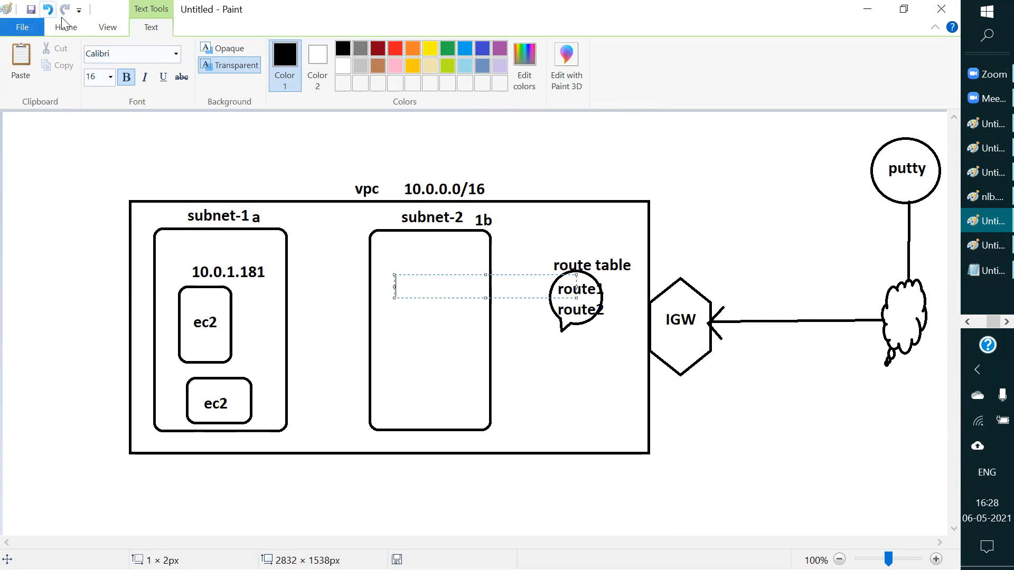
left_click(72, 31)
left_click(332, 50)
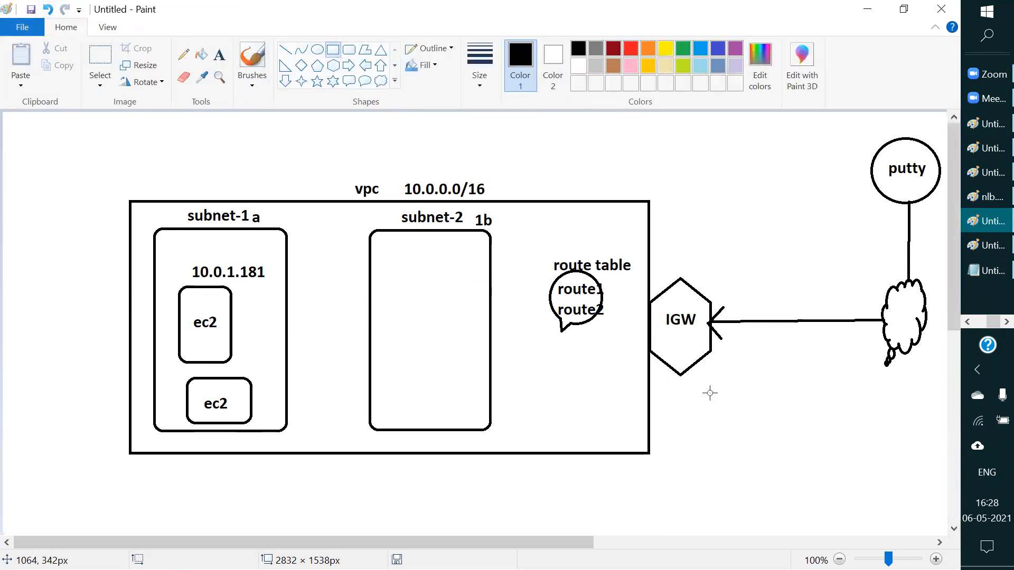
left_click_drag(714, 399, 919, 515)
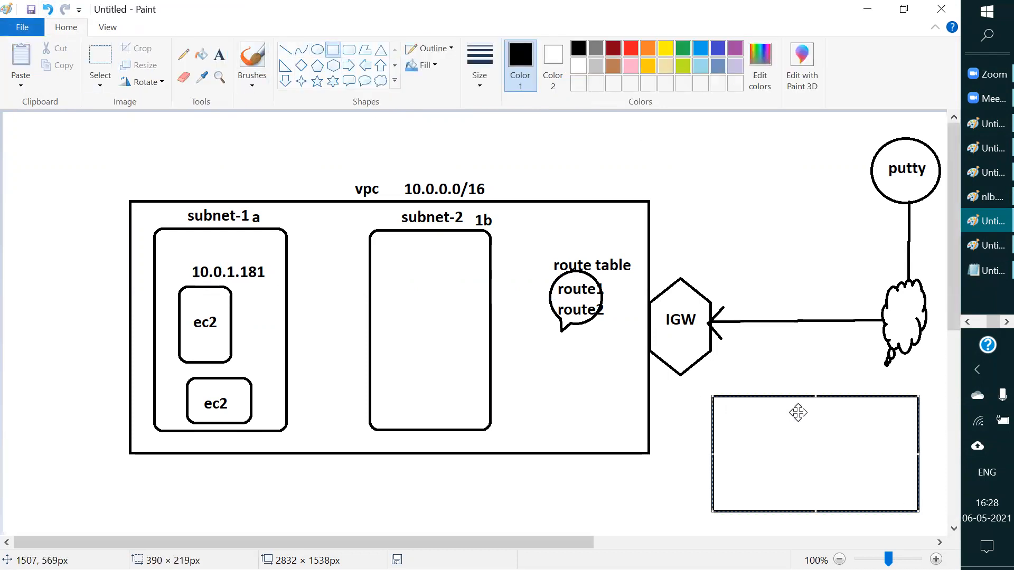
left_click(219, 55)
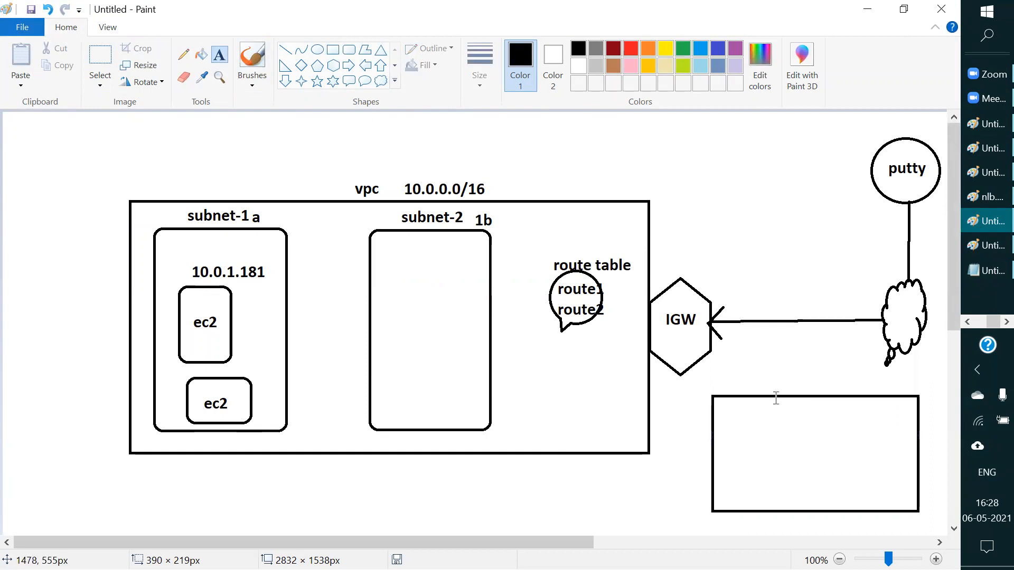
left_click(785, 388)
type("vpc")
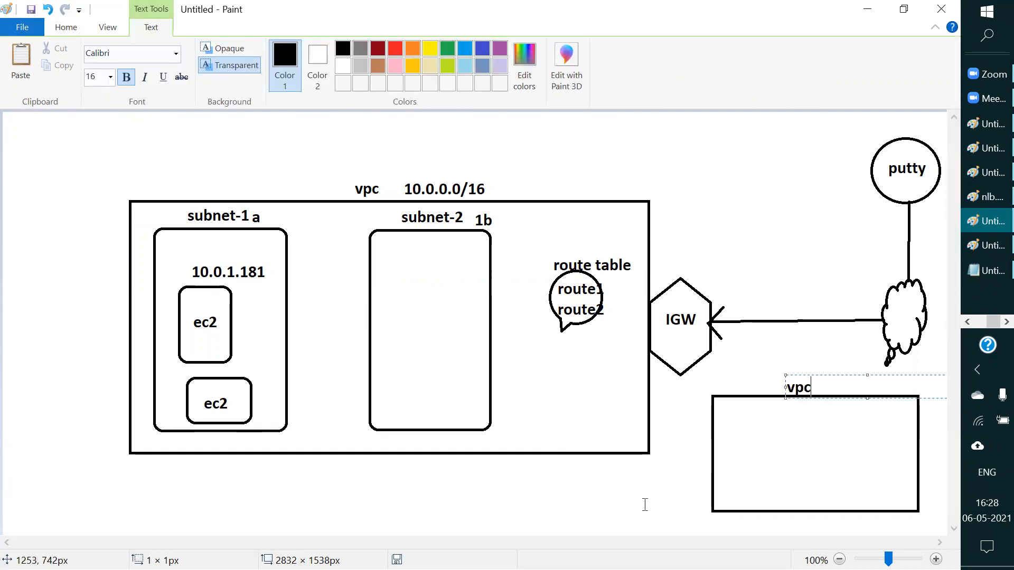
left_click(497, 380)
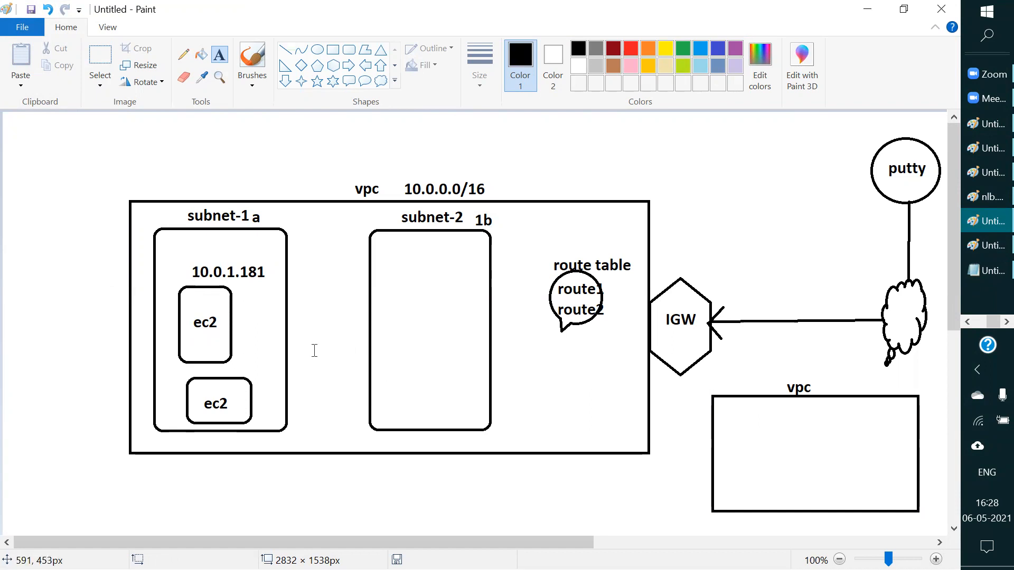
Step: Undo the outside vpc rectangle and the second ec2 box in subnet-1, including their labels
key("ctrl+z")
key("ctrl+z")
key("ctrl+z")
key("ctrl+z")
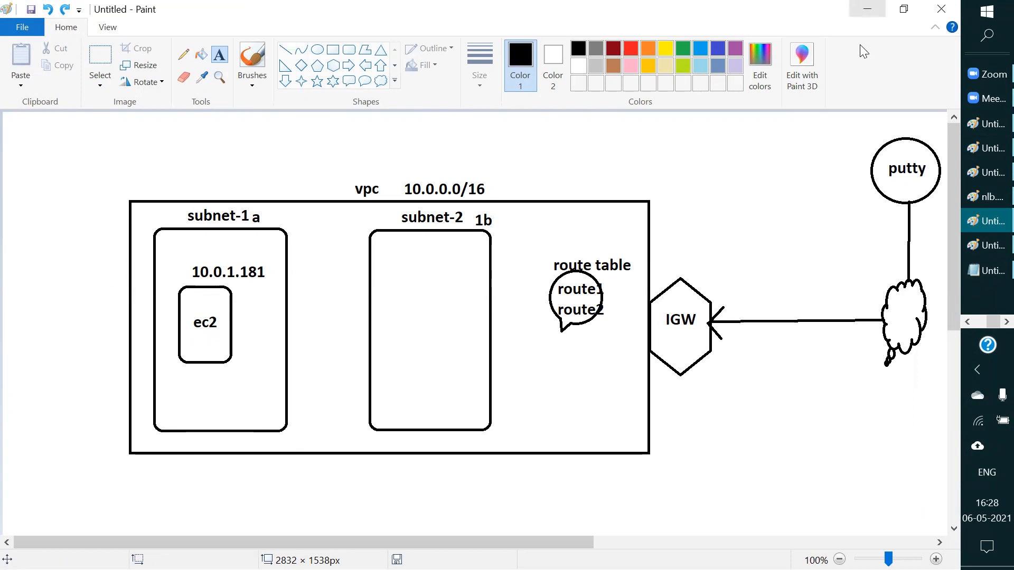
Step: Look through the other open Paint drawings and show the Mumbai region diagram with its VPC, subnets and vm
left_click(976, 195)
left_click(982, 174)
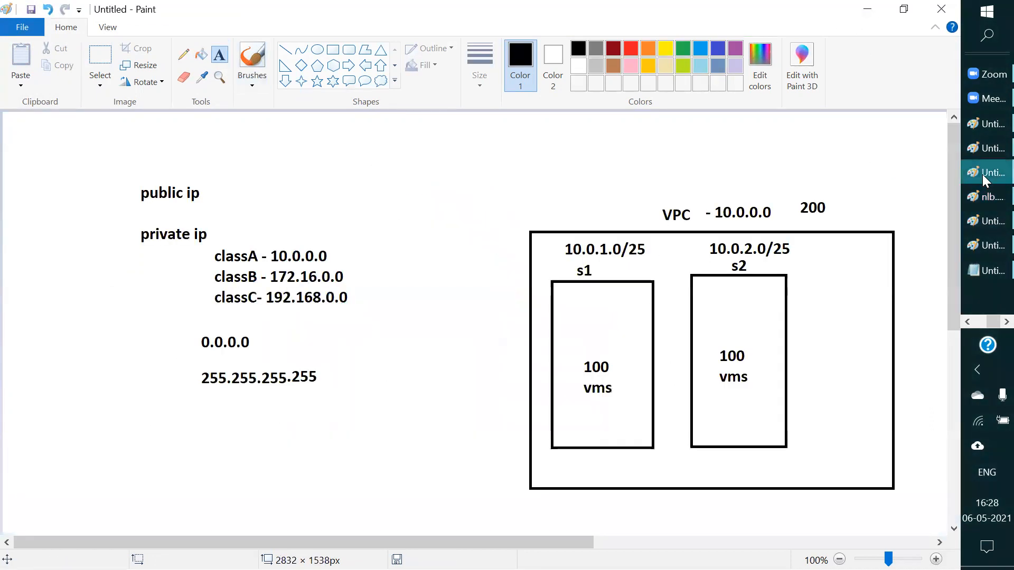
left_click(979, 156)
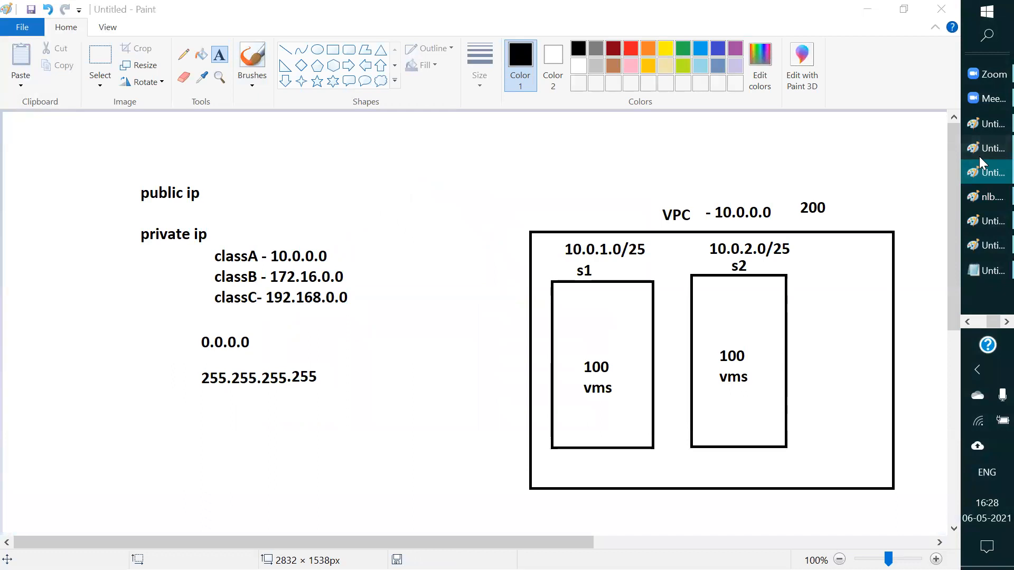
left_click(977, 129)
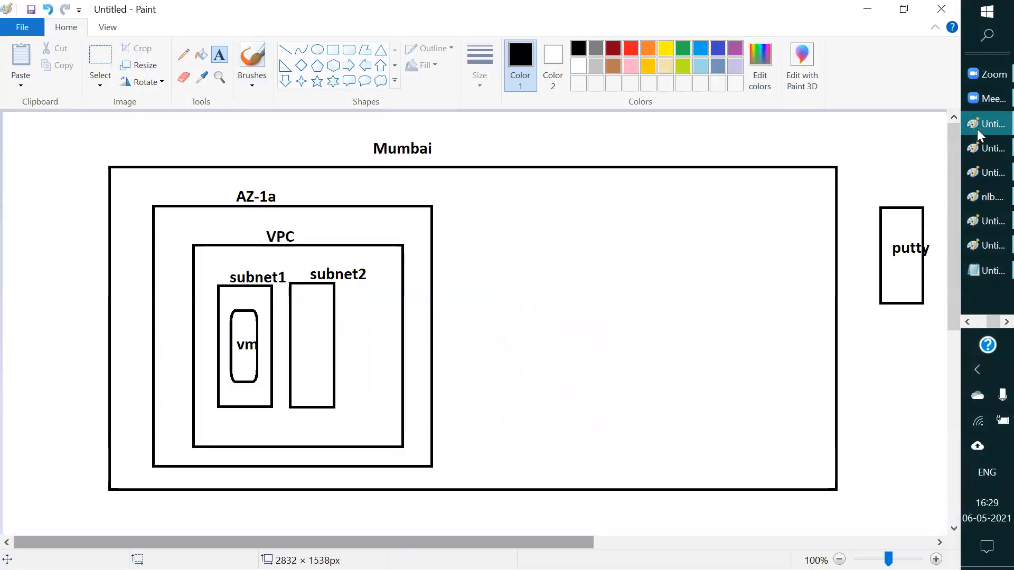
Step: Look through the Paint drawings of IP classes and of VPCs spanning Mumbai's availability zones, ending on the availability zone diagram
left_click(978, 148)
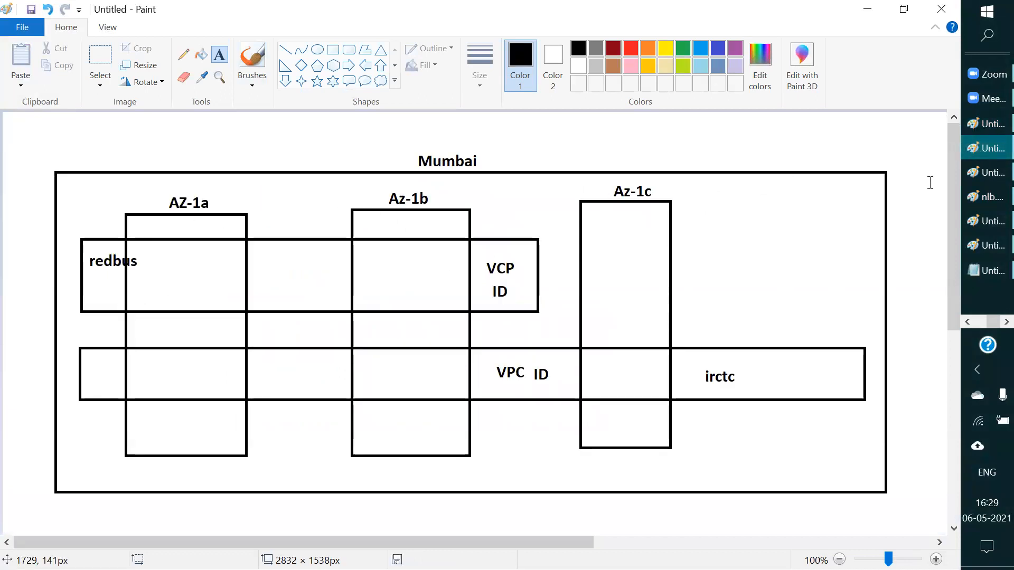
left_click(987, 175)
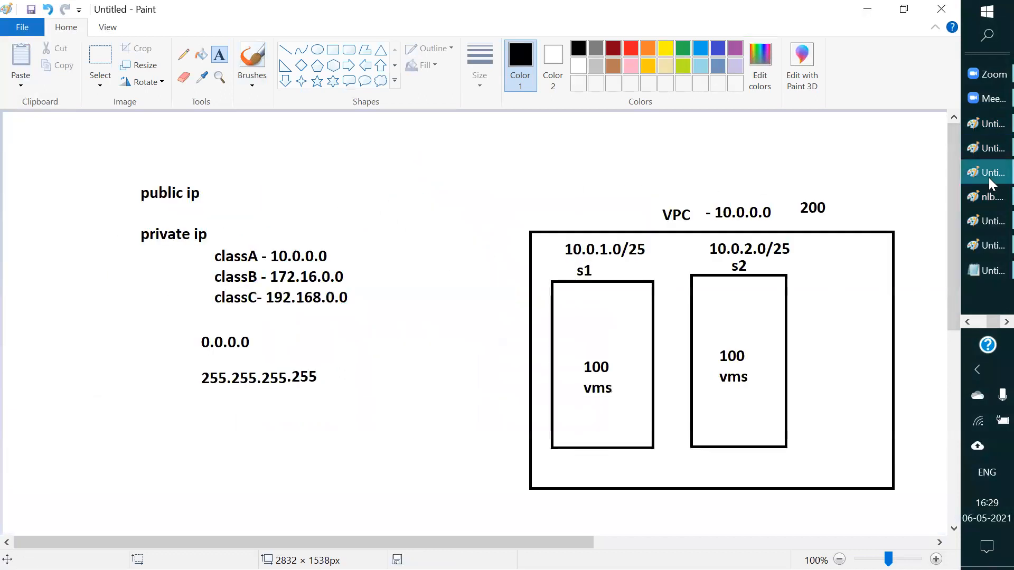
left_click(976, 149)
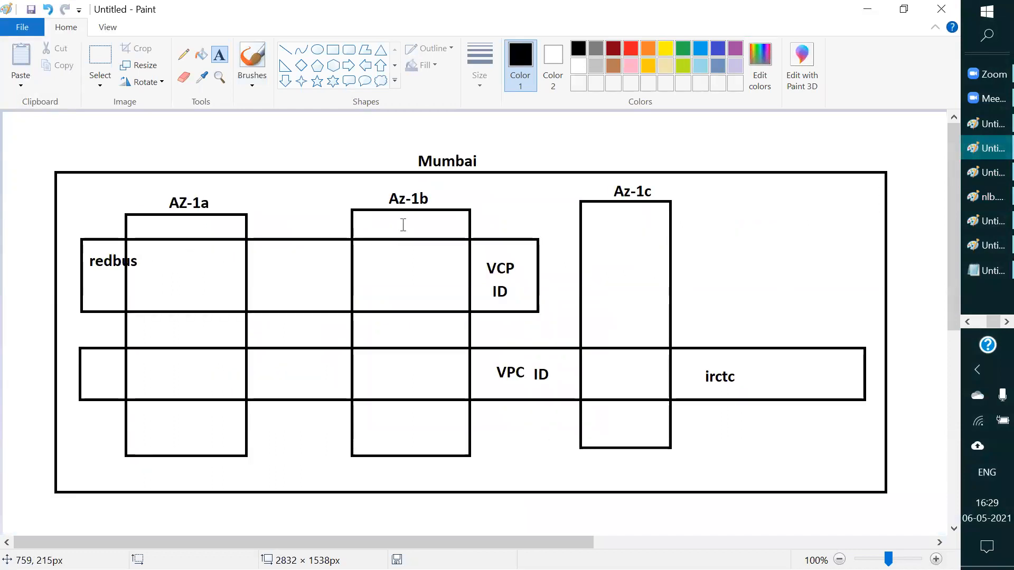
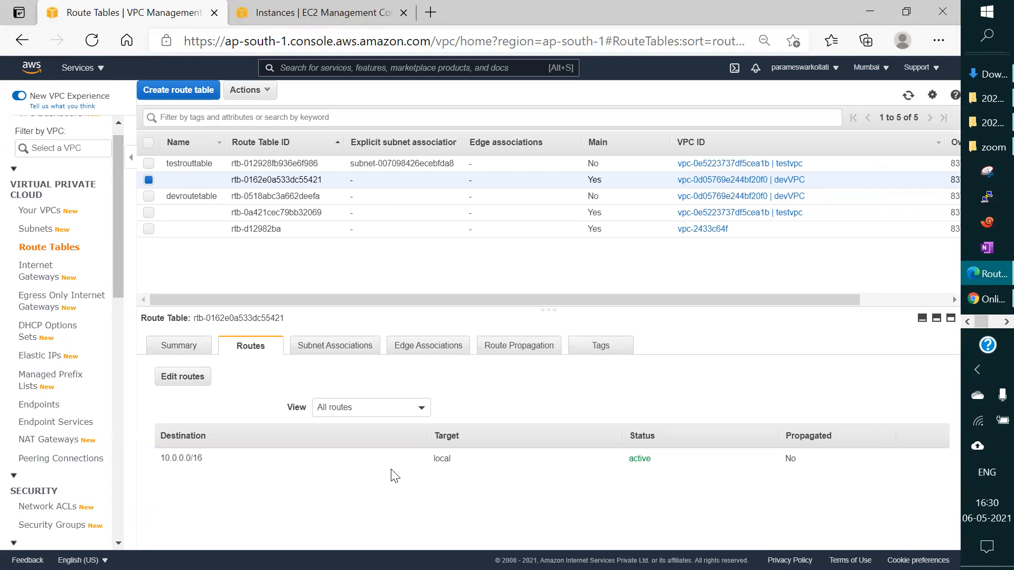
Step: Review the subnet associations, edge associations, route propagation and tags of devVPC's main route table, then return to its routes
left_click(348, 350)
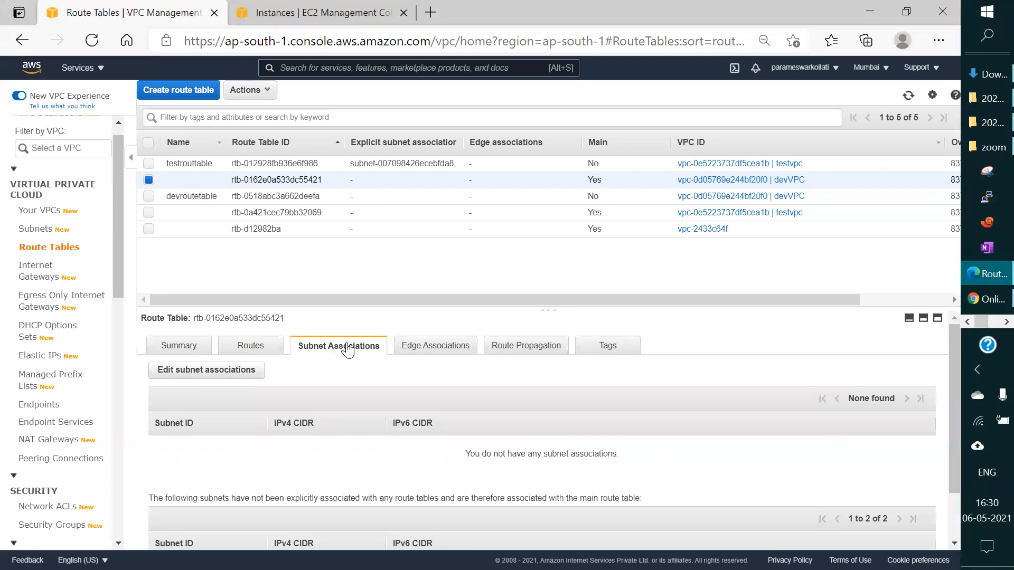
scroll(515, 392, "down", 1)
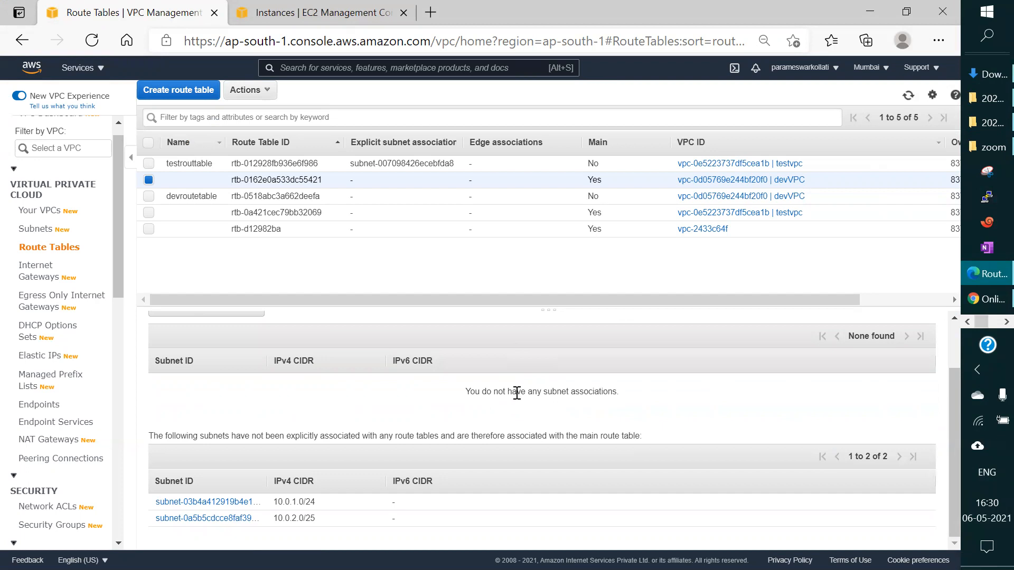
scroll(517, 393, "up", 2)
left_click(436, 363)
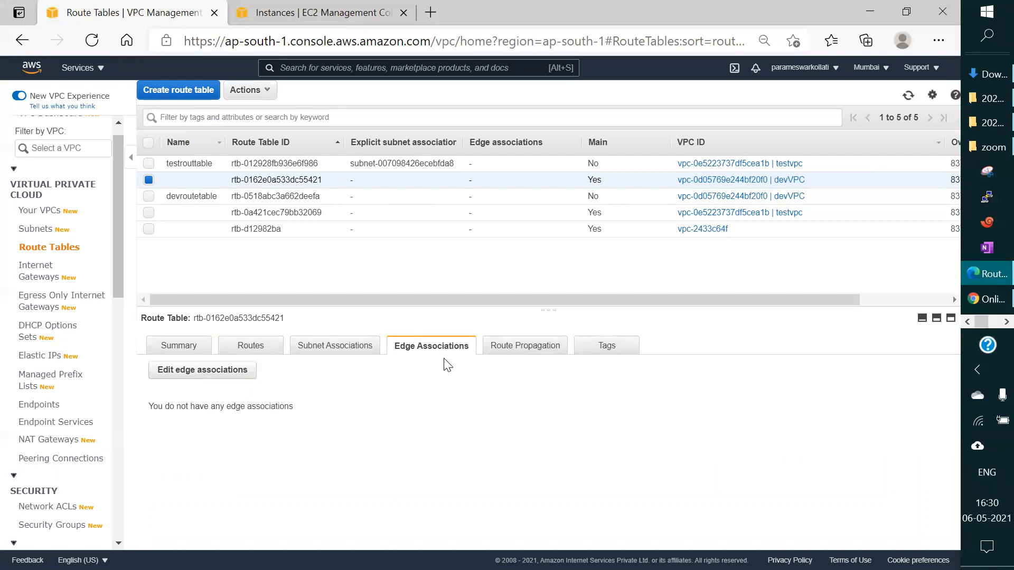
left_click(489, 355)
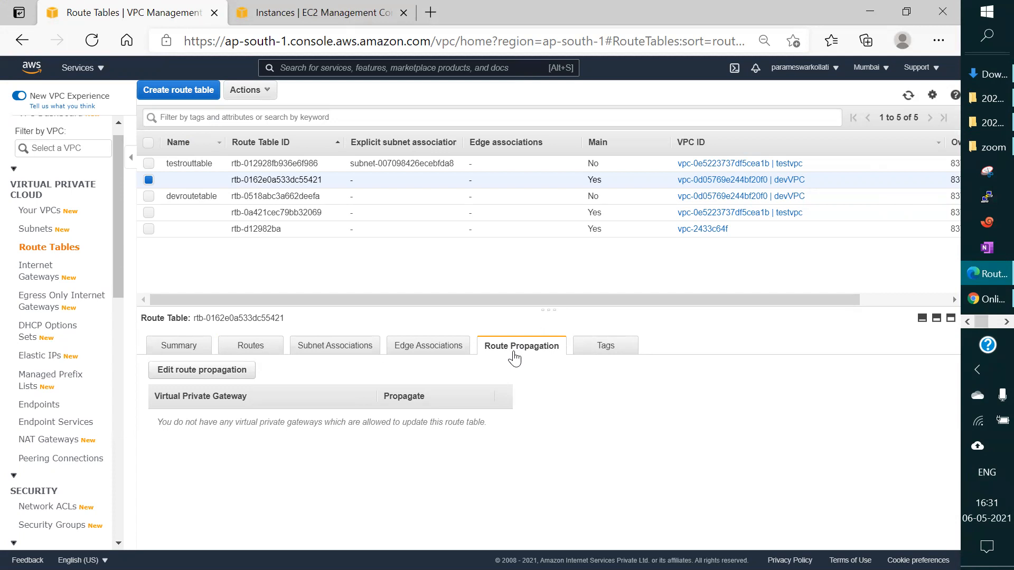
left_click(594, 348)
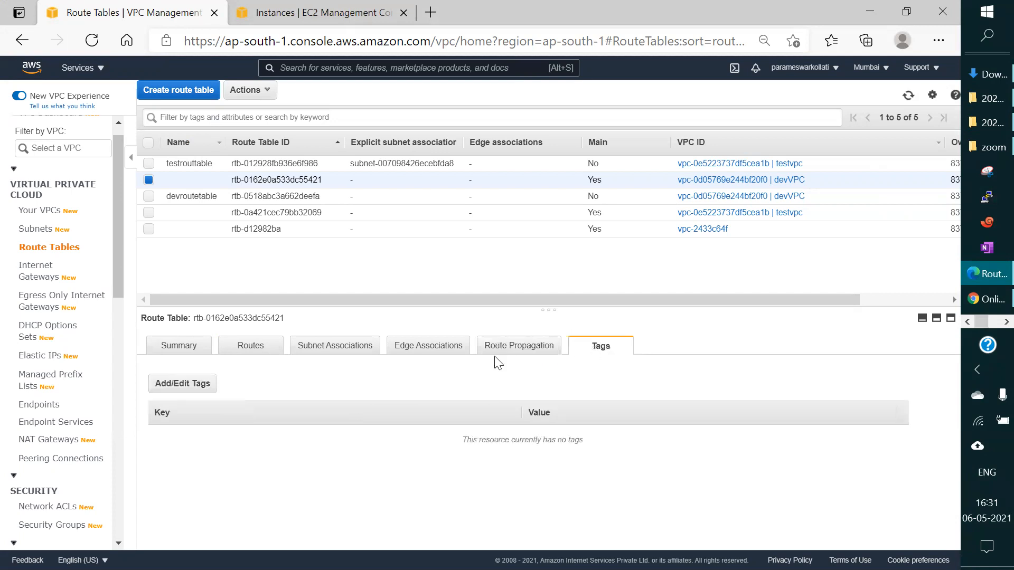
left_click(249, 350)
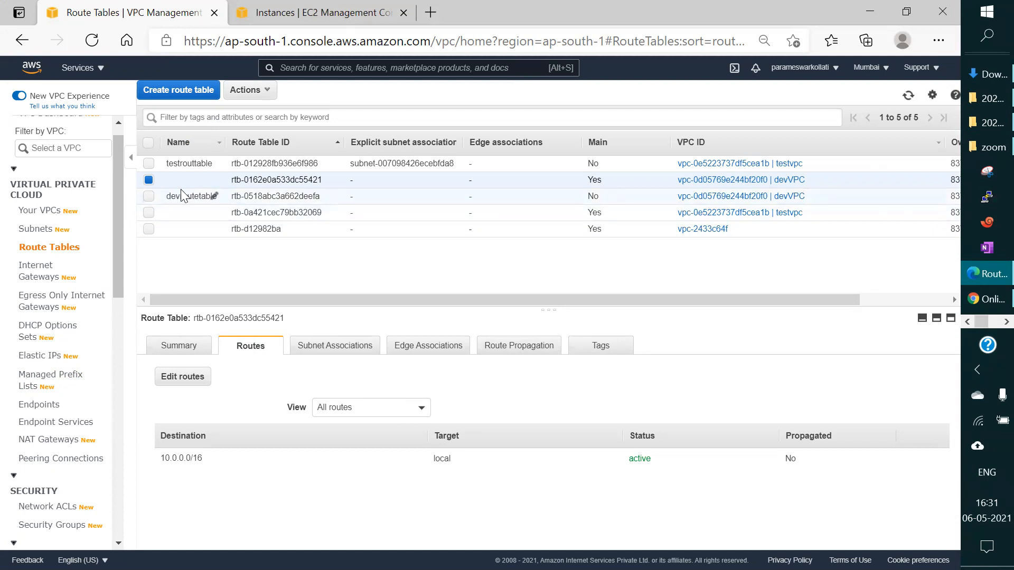
Step: Switch to the Paint diagram with the IGW and draw a rectangle inside subnet-2
left_click(988, 320)
scroll(989, 323, "down", 1)
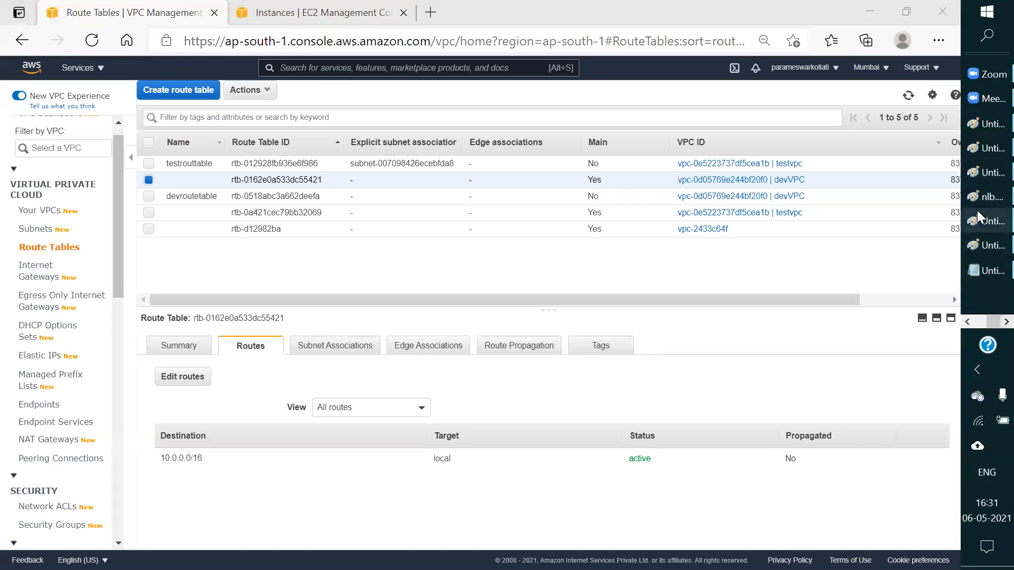
left_click(986, 227)
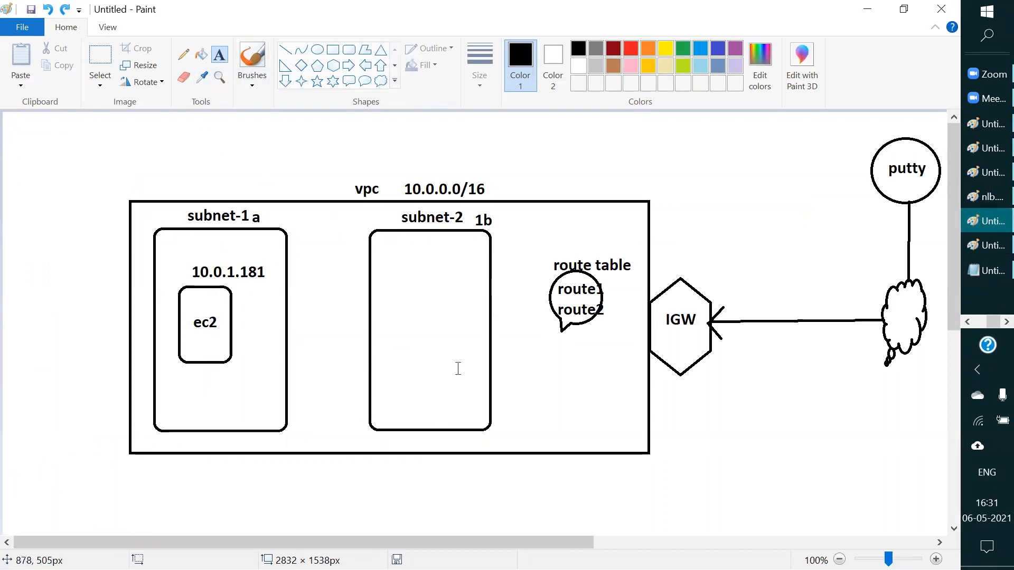
left_click_drag(400, 286, 438, 339)
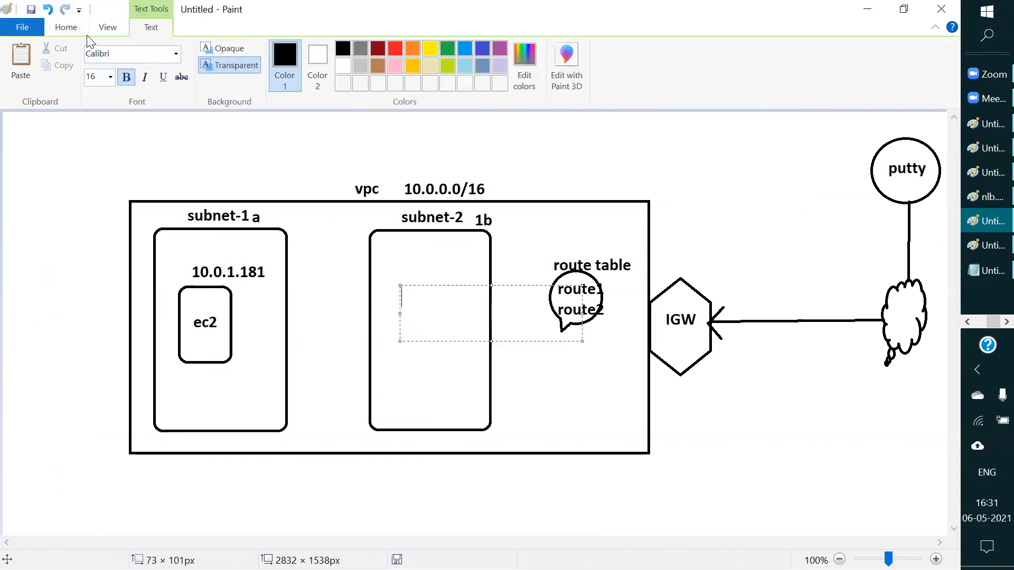
left_click(73, 27)
left_click(333, 50)
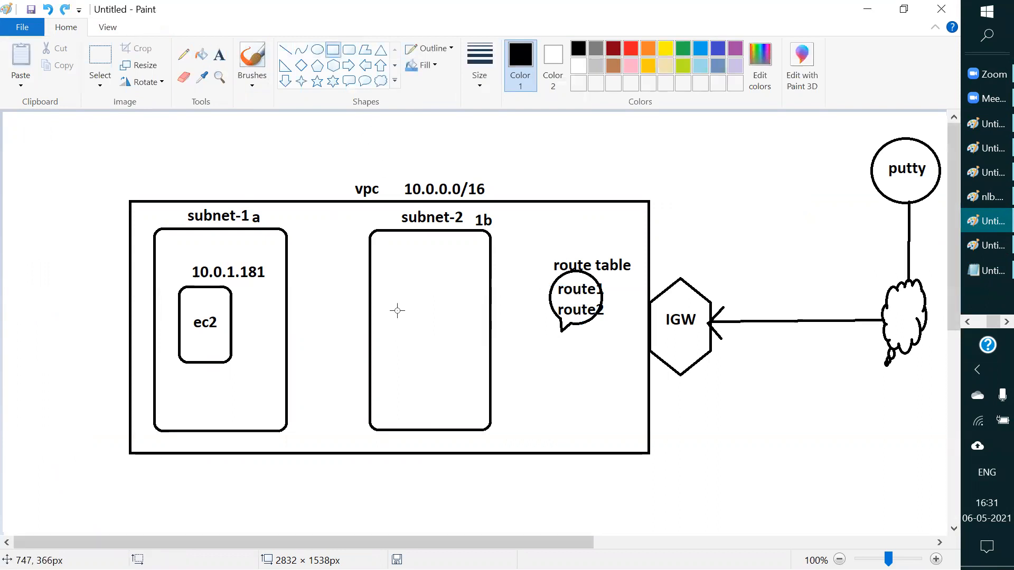
left_click_drag(391, 277, 452, 349)
left_click(429, 271)
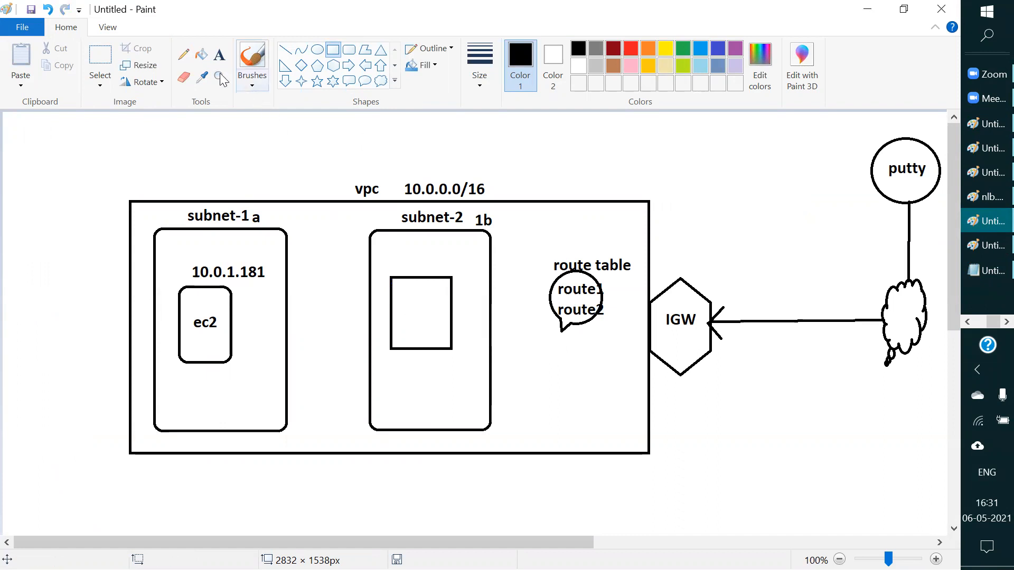
Step: Label the rectangle in subnet-2 ec2 and join it to subnet-1's ec2 box with a straight line about 304 px long
left_click(221, 55)
left_click(401, 289)
type("ec2")
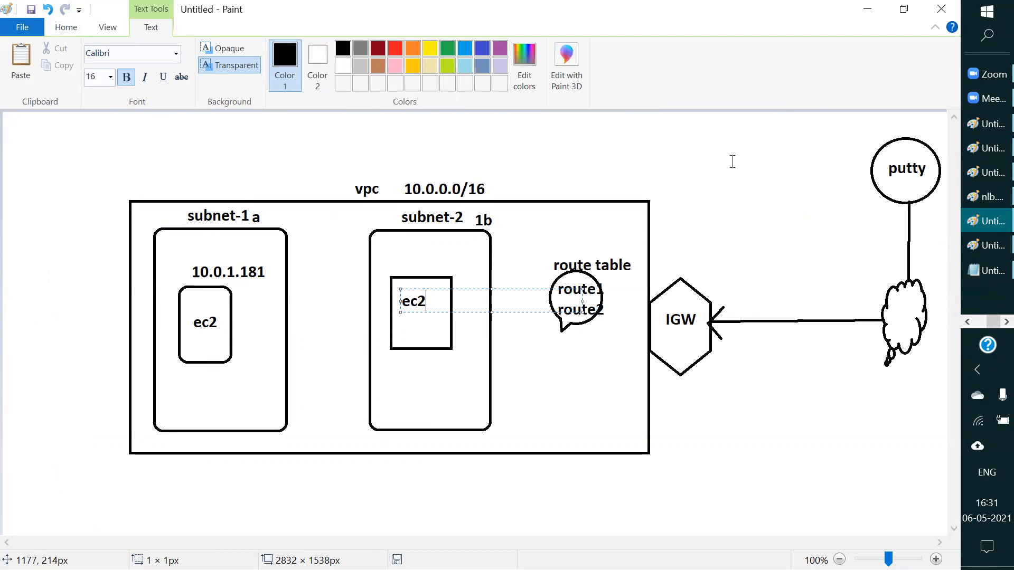
left_click(708, 153)
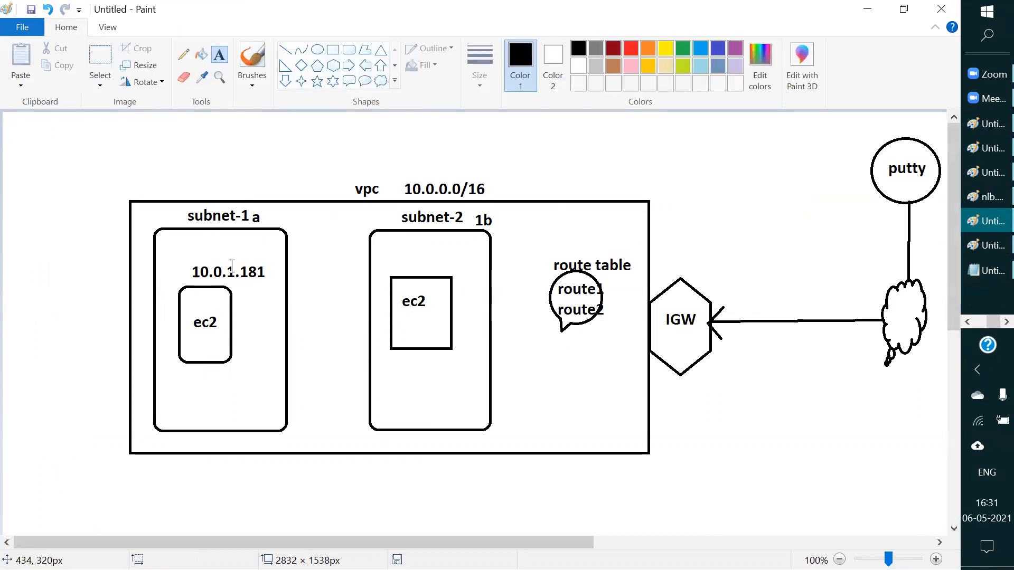
left_click(285, 50)
left_click_drag(231, 314, 391, 312)
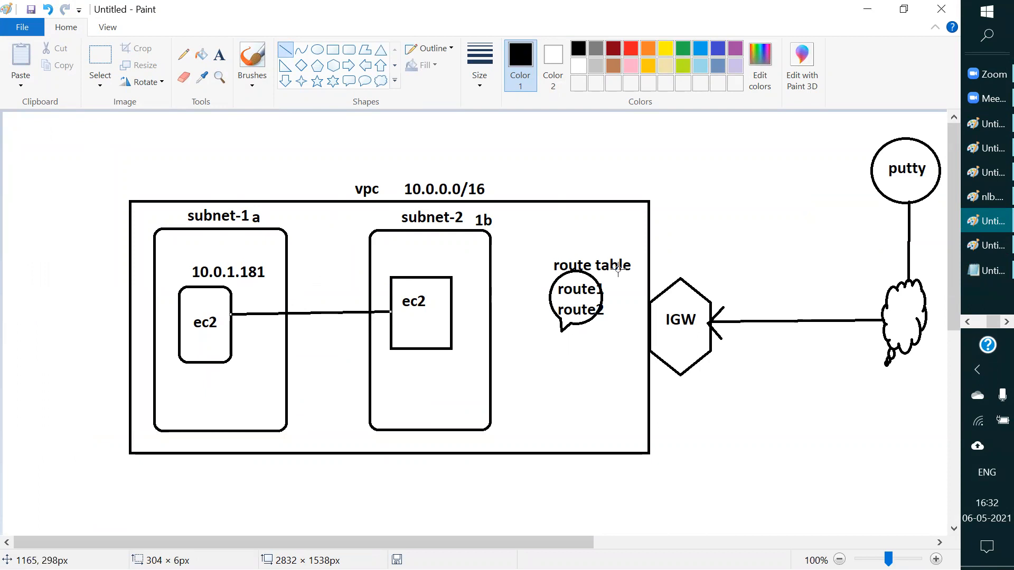
Step: Return to the VPC console in Edge and review which subnets can be associated with devVPC's main route table, leaving them unselected
left_click(967, 322)
left_click(971, 274)
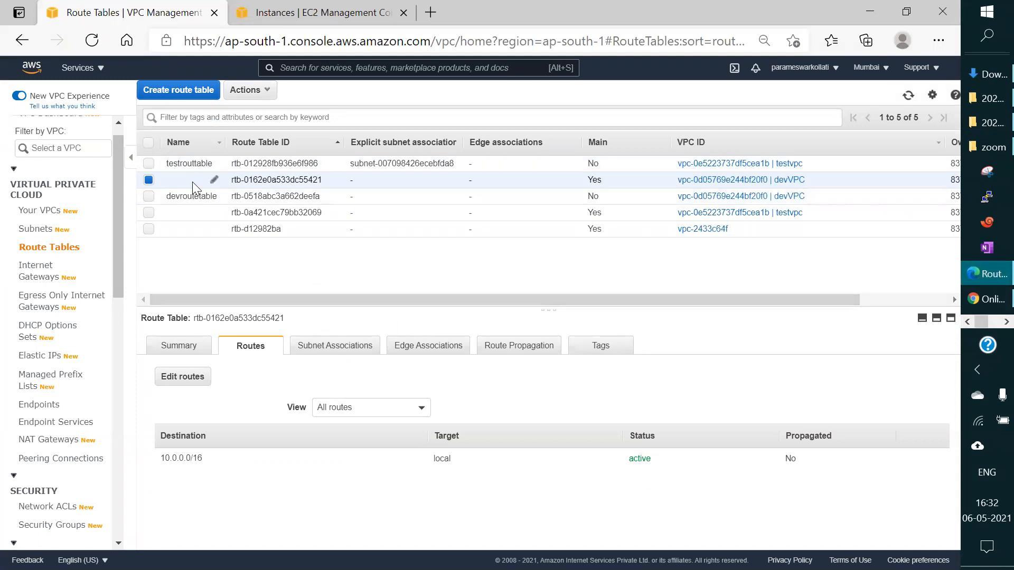
left_click(333, 348)
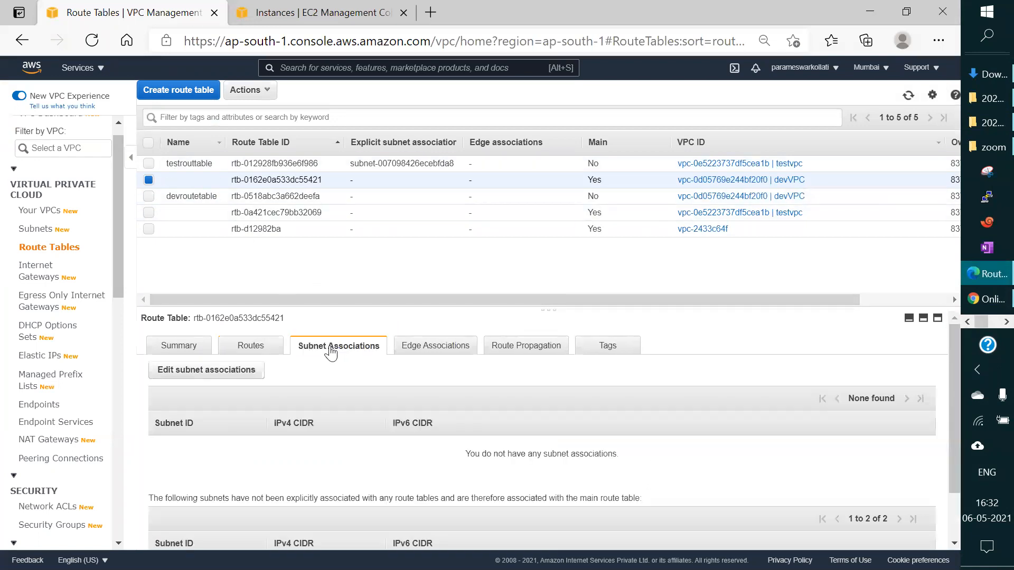
scroll(330, 357, "down", 2)
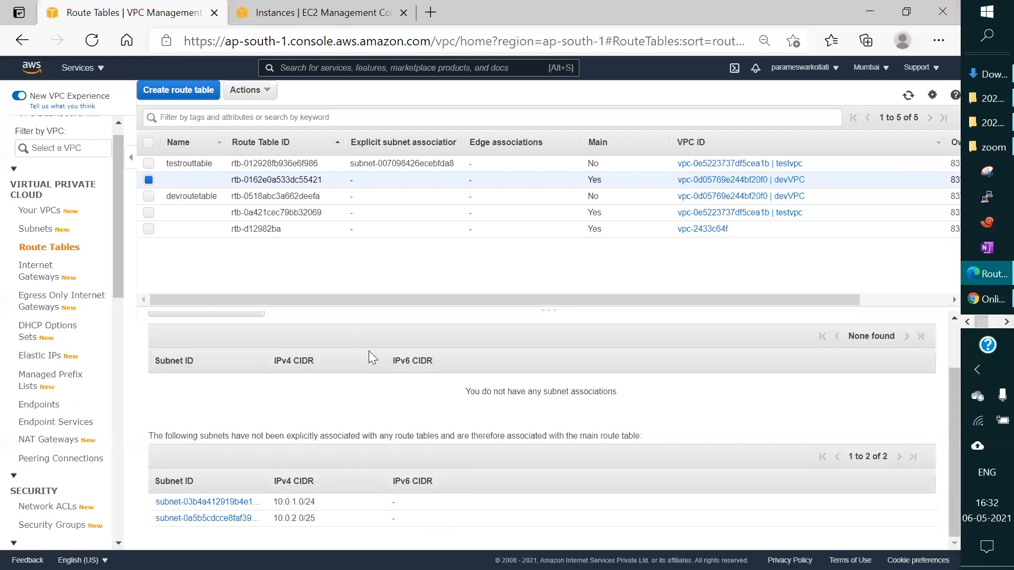
scroll(284, 448, "up", 2)
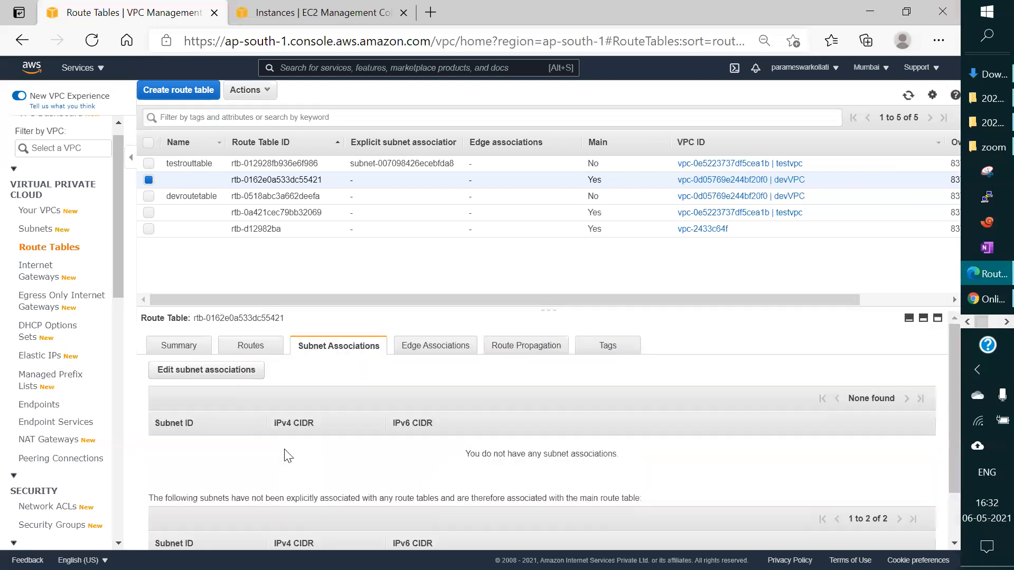
left_click(229, 377)
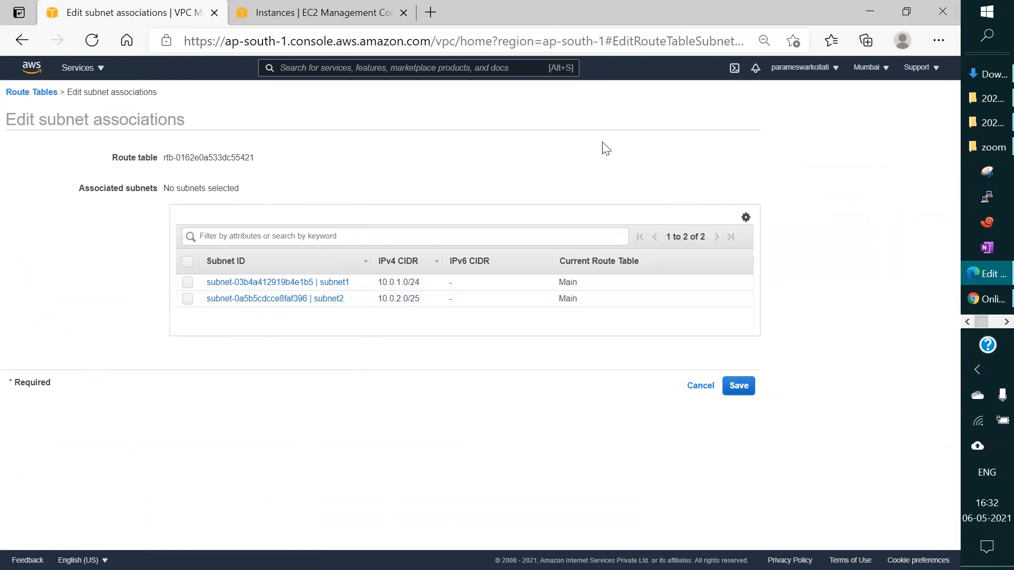
left_click(38, 93)
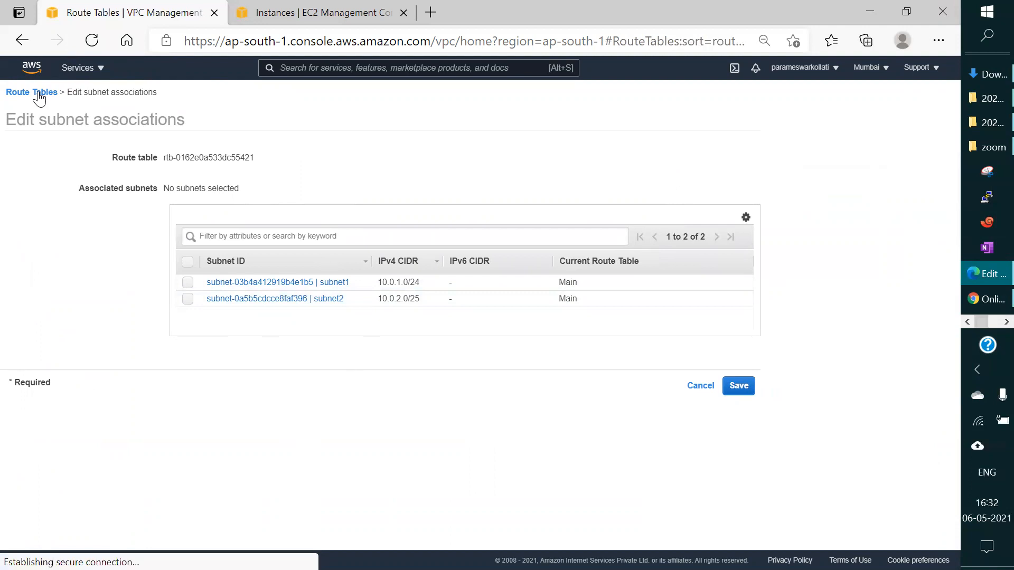
Step: Associate subnet1 and subnet2 with devroutetable and save the subnet associations
left_click(148, 180)
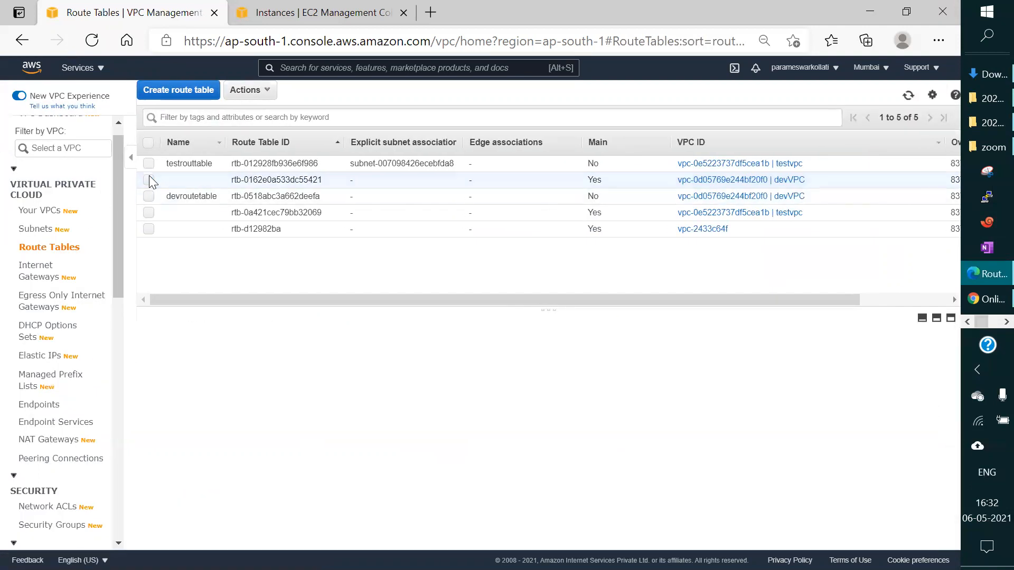
left_click(149, 196)
scroll(306, 350, "down", 3)
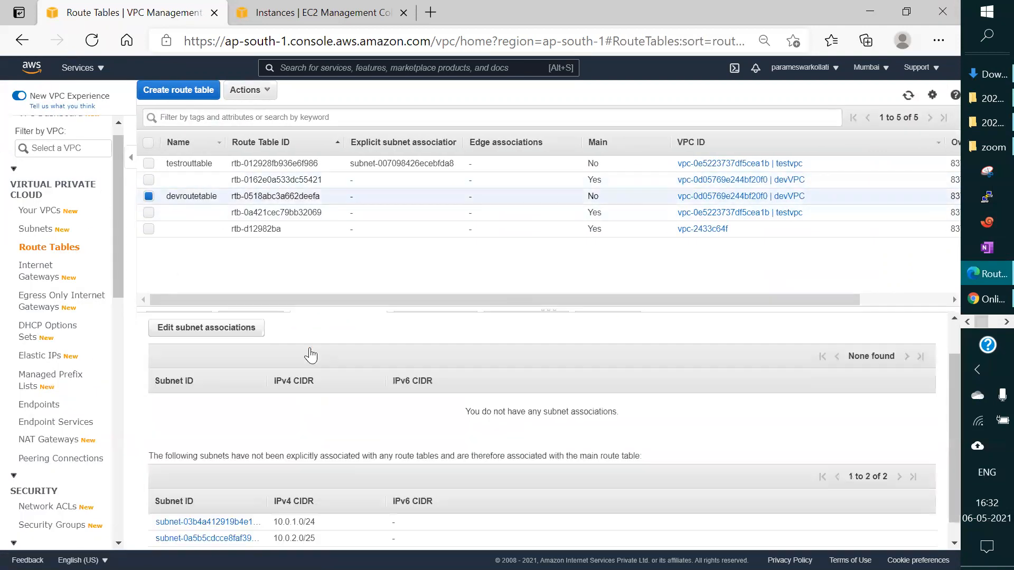
scroll(218, 362, "up", 2)
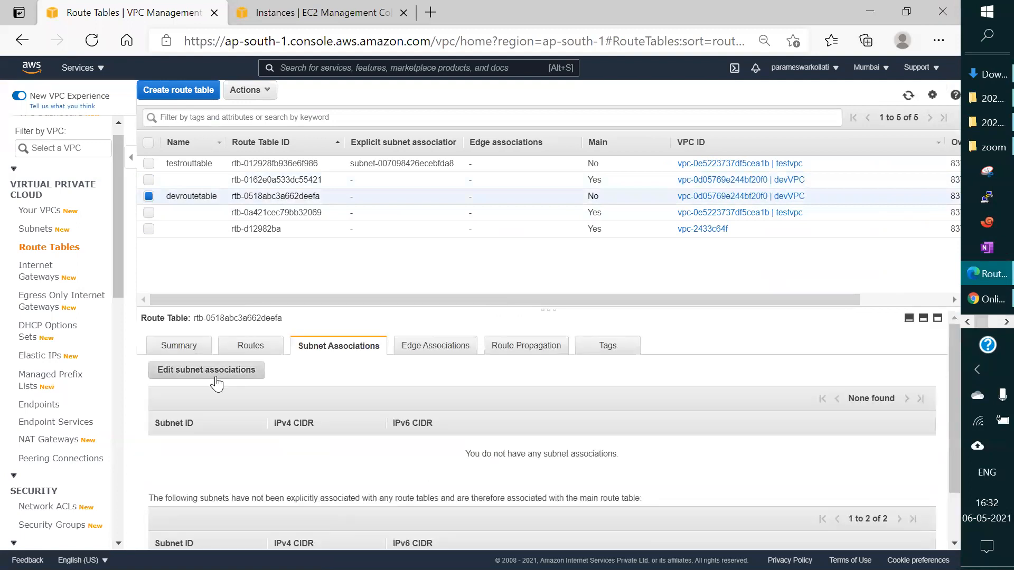
left_click(218, 370)
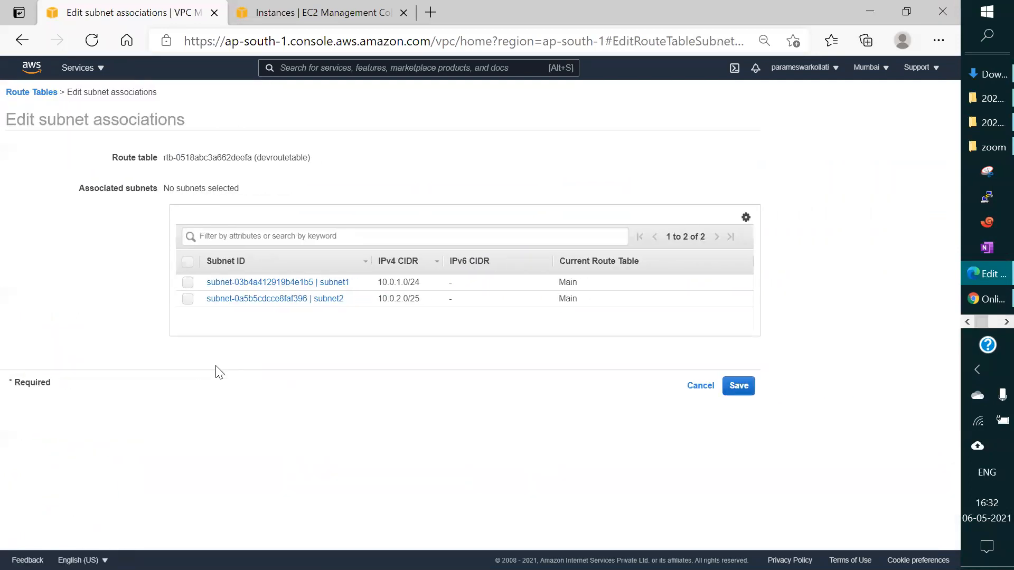
left_click(186, 283)
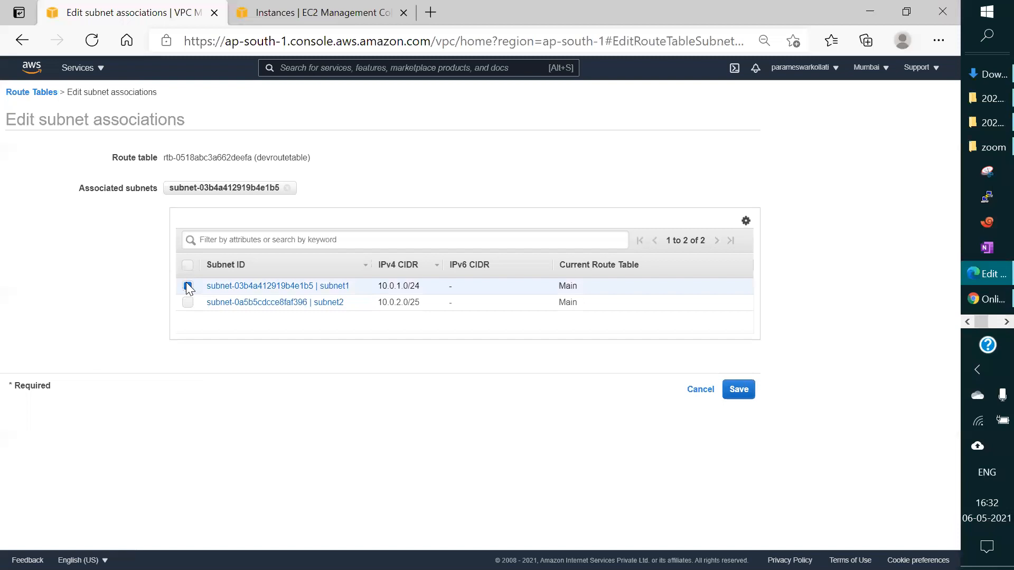
left_click(188, 299)
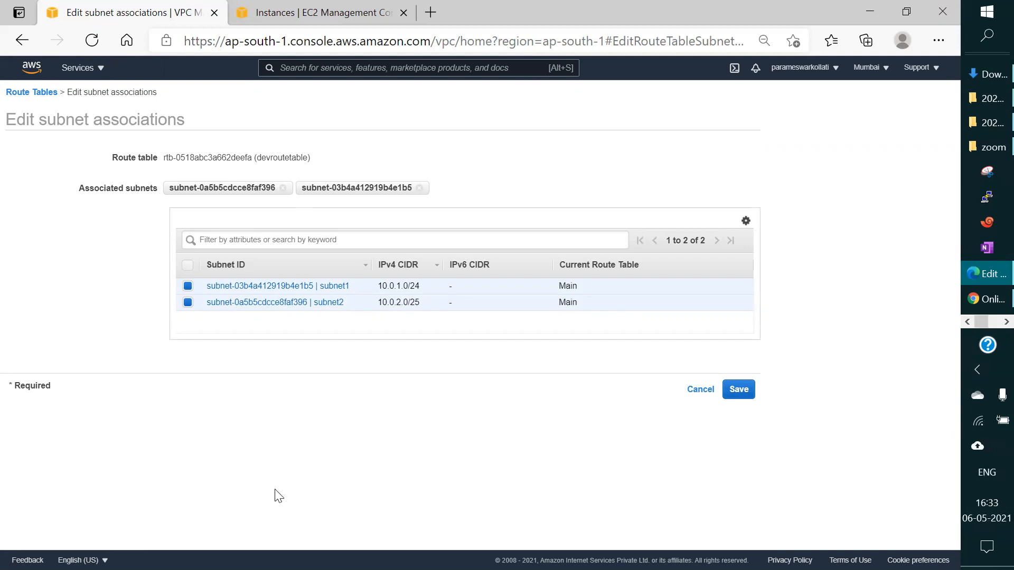
left_click(745, 395)
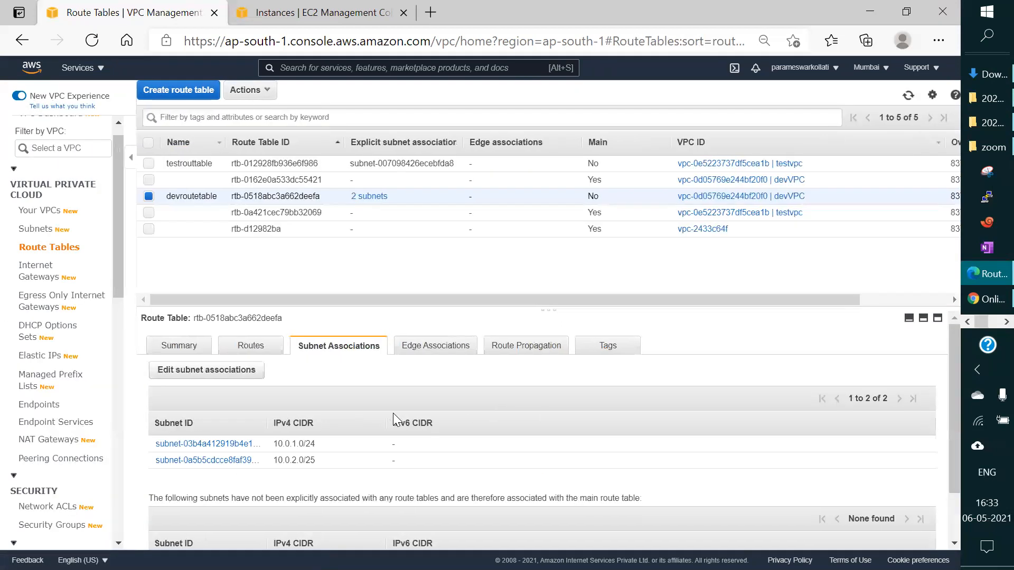
Step: Remove subnet1 and subnet2 from devroutetable's subnet associations, save, and review the table's routes
left_click(250, 347)
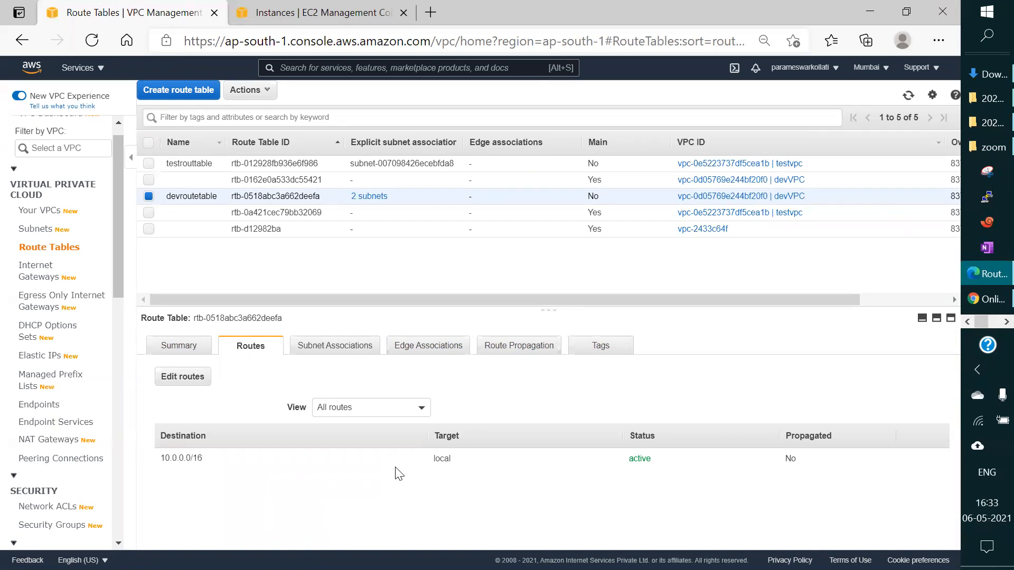
left_click(322, 345)
left_click(201, 371)
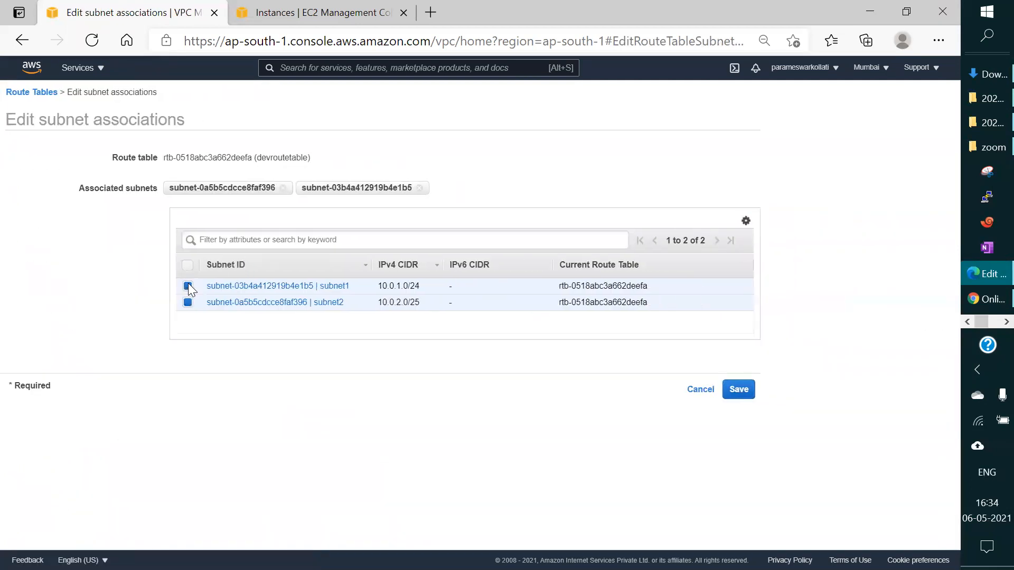
left_click(188, 286)
left_click(188, 302)
left_click(744, 388)
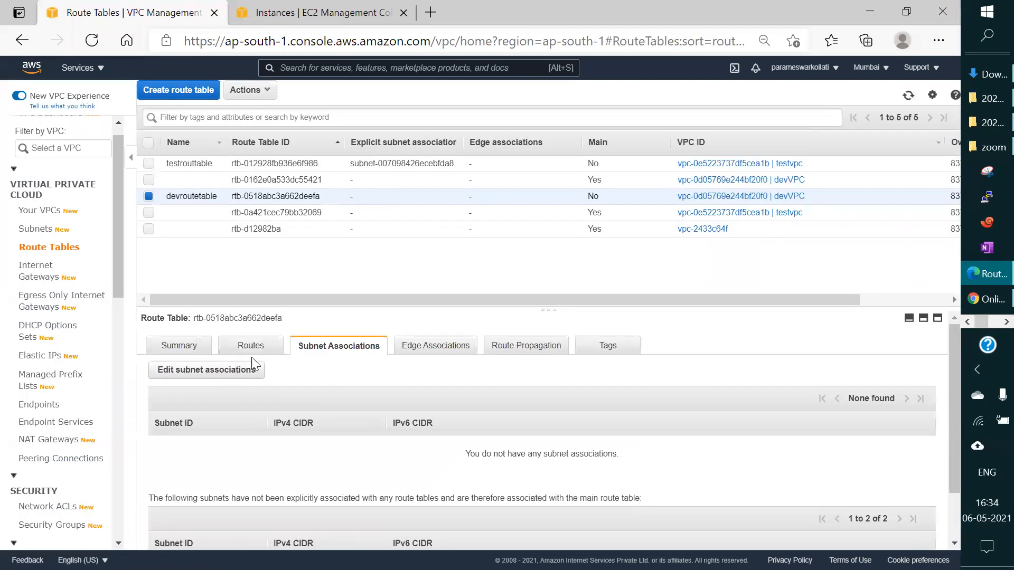
left_click(251, 347)
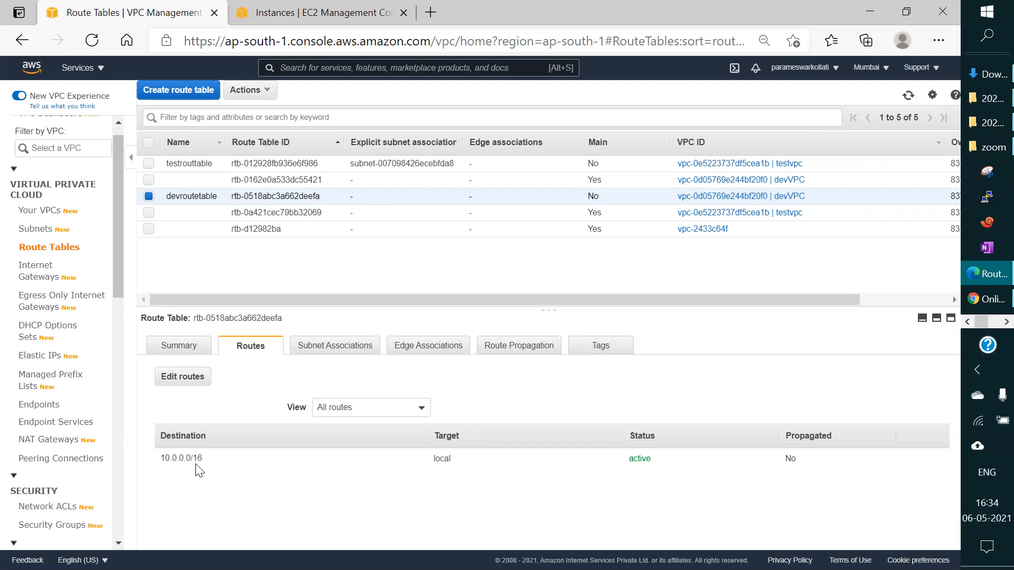
Step: Examine the destination, target and status of devroutetable's 10.0.0.0/16 local route
left_click_drag(158, 454, 826, 468)
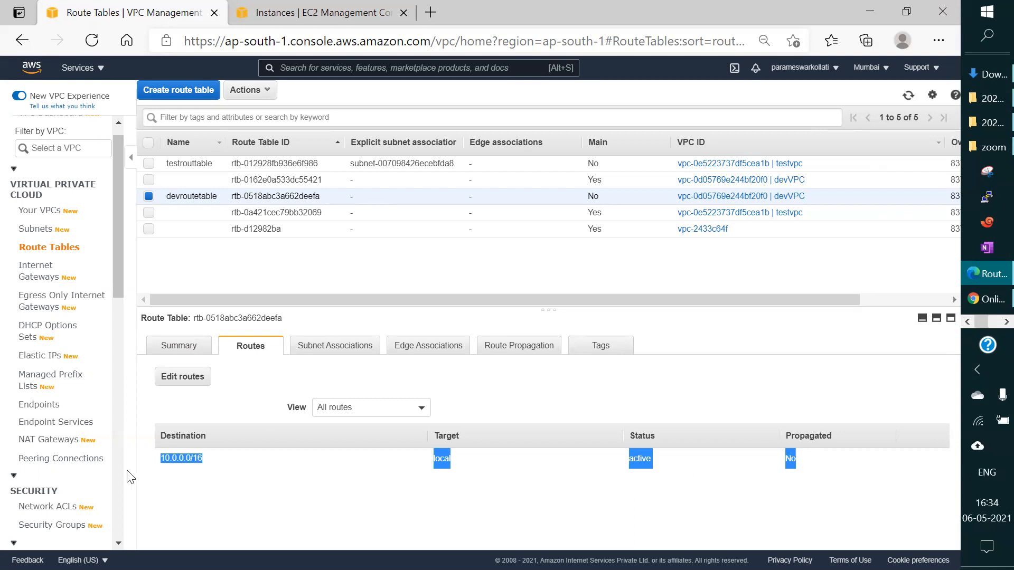
left_click(196, 485)
left_click_drag(159, 459, 202, 462)
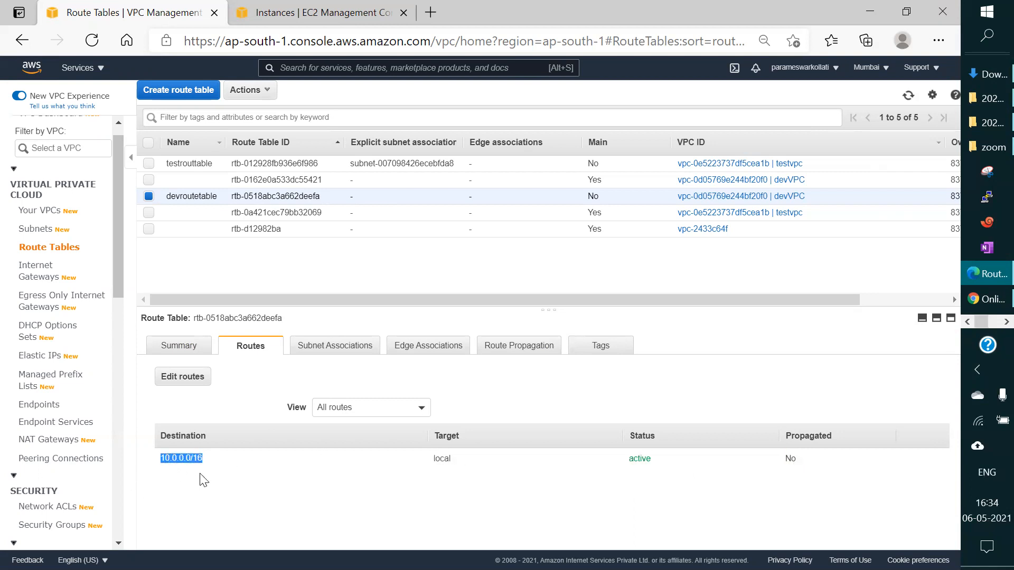
left_click(240, 486)
left_click_drag(164, 458, 804, 463)
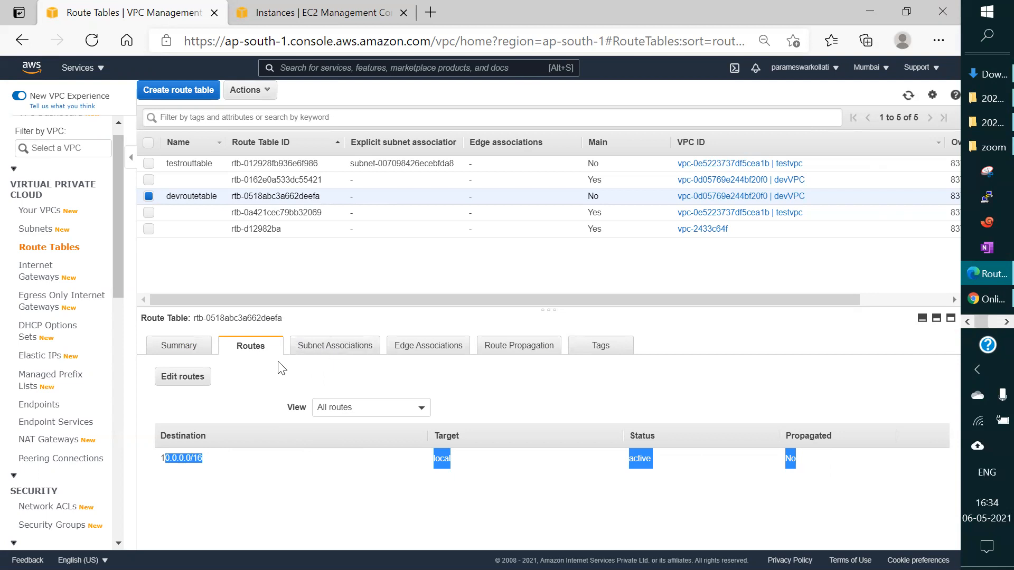
left_click(231, 479)
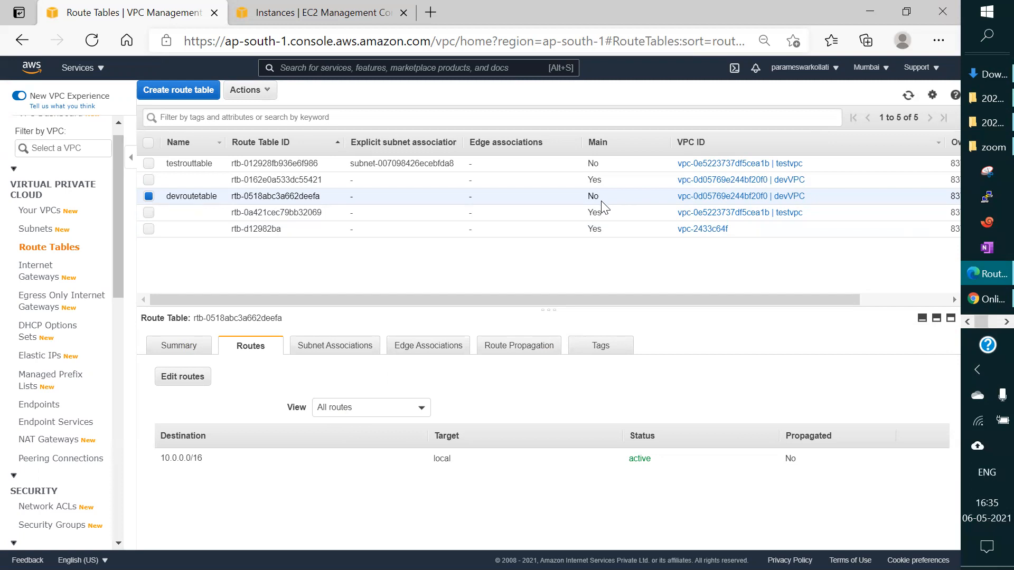
Step: Associate subnet1 and subnet2 with devroutetable again and save the subnet associations
left_click(326, 355)
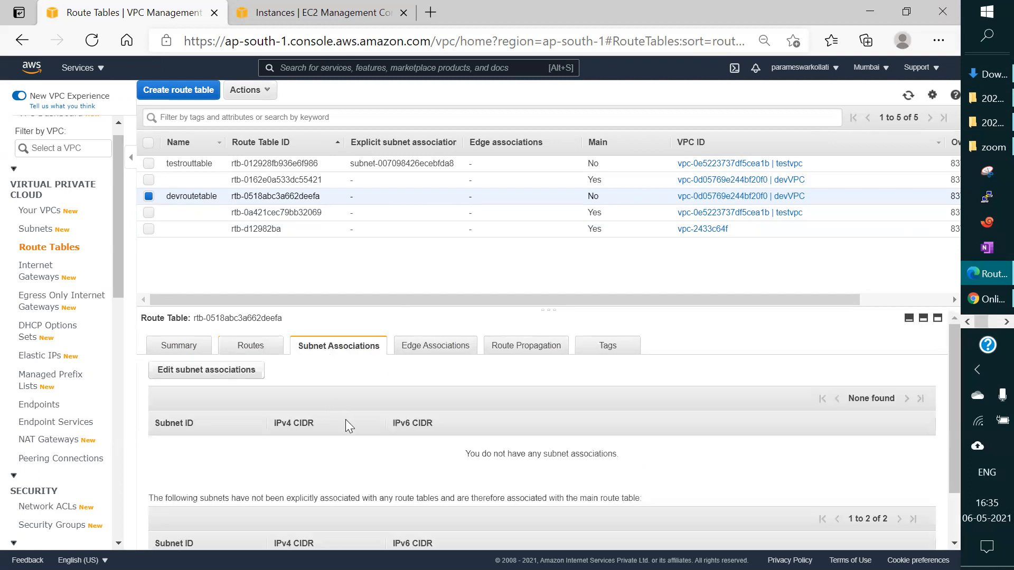
left_click(215, 370)
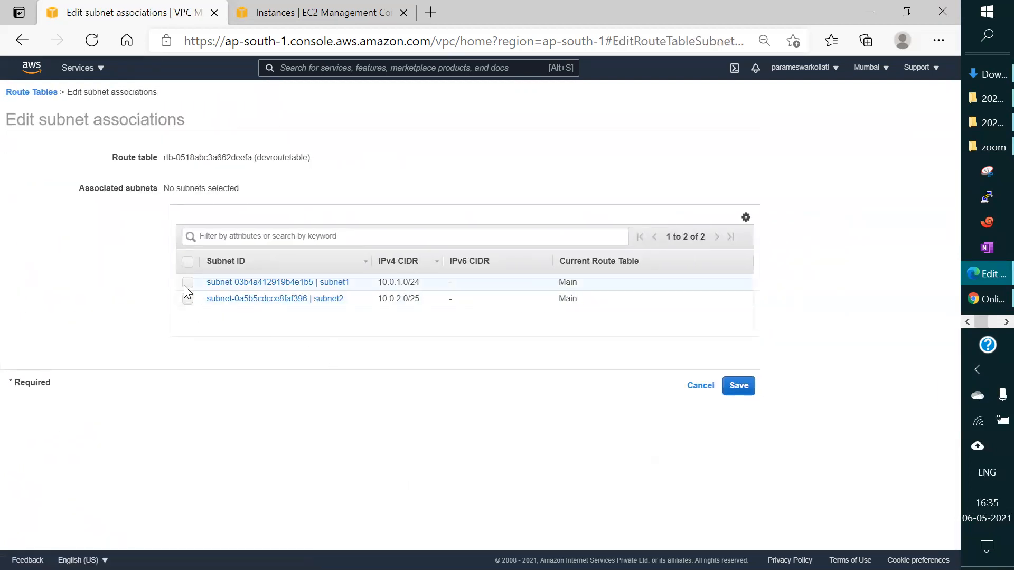
left_click(187, 281)
left_click(188, 301)
left_click(738, 390)
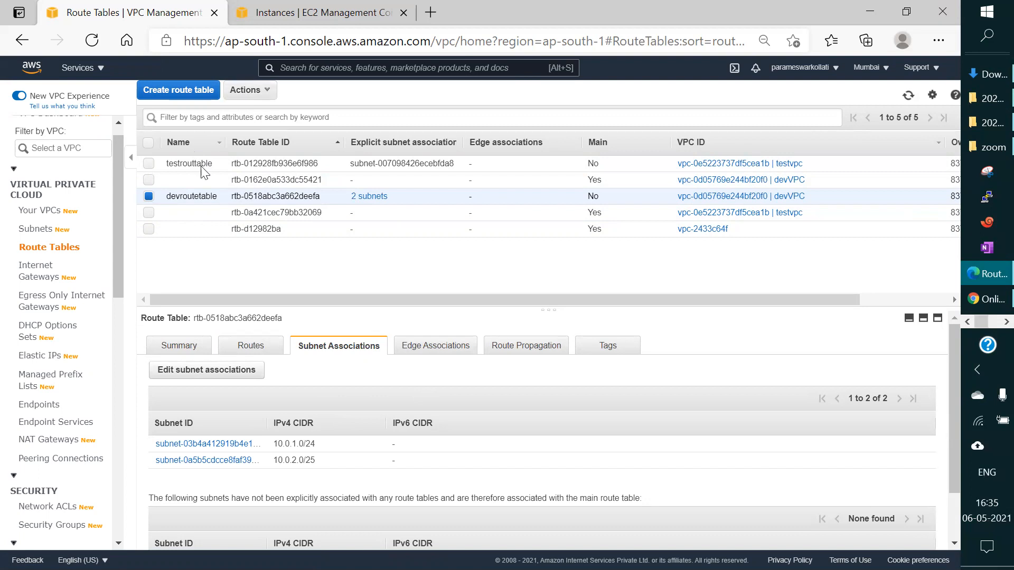
Step: Set devroutetable as the main route table of devVPC and confirm the change
left_click(265, 95)
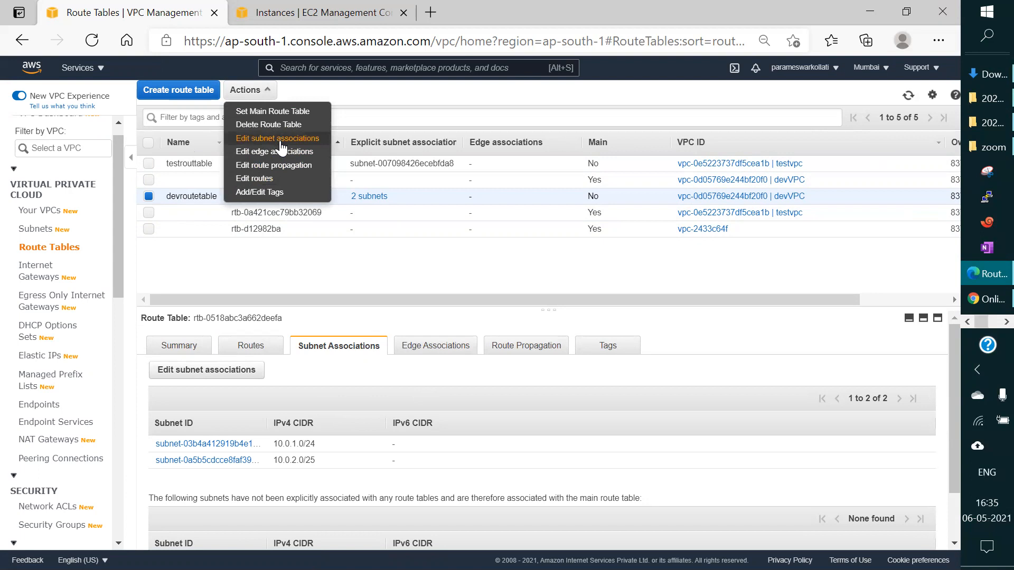
left_click(265, 112)
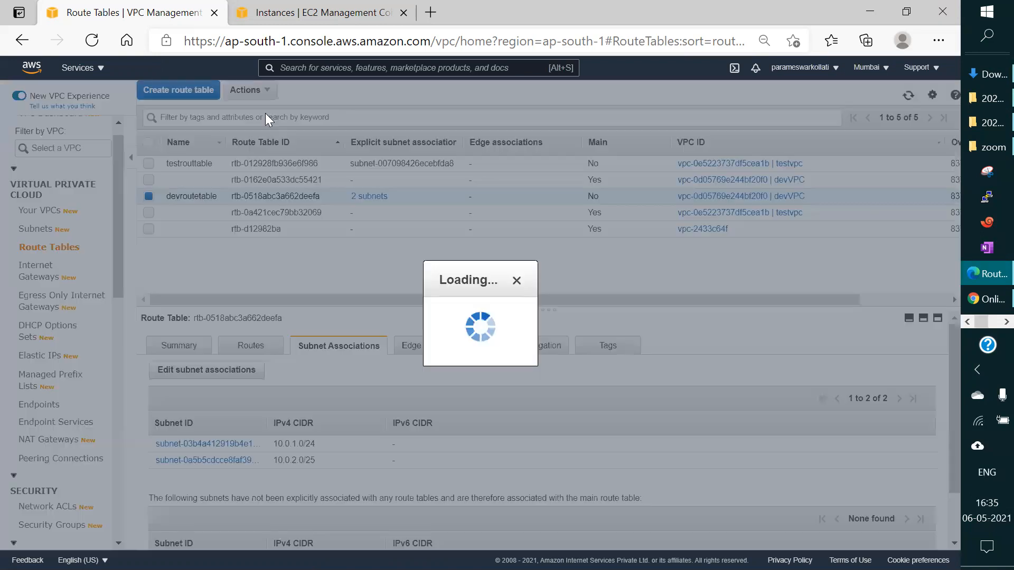
left_click(803, 351)
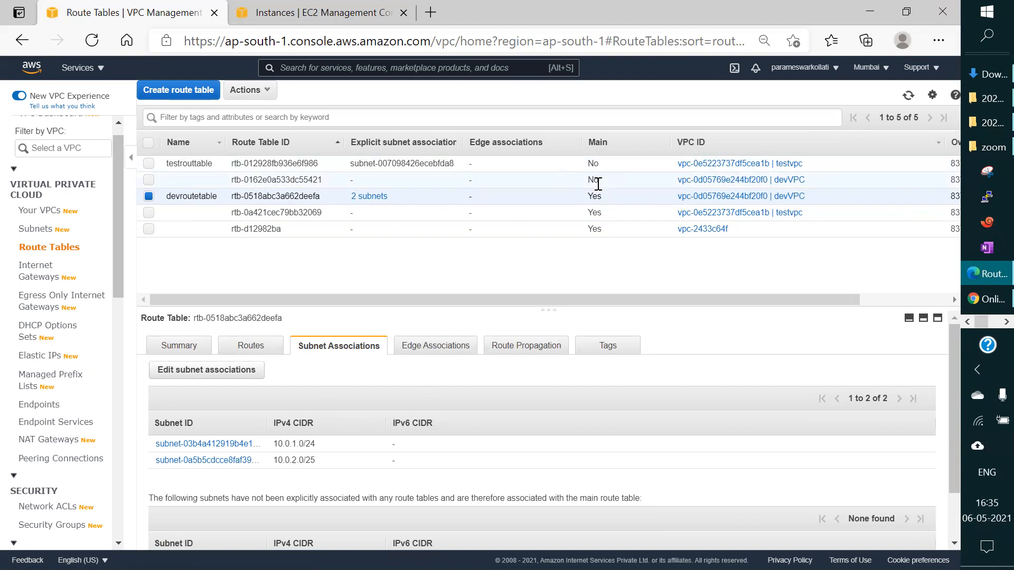
Step: Delete devVPC's unnamed route table rtb-0162e0a533dc55421, leaving devroutetable unselected, and dismiss the deletion dialog
left_click(149, 180)
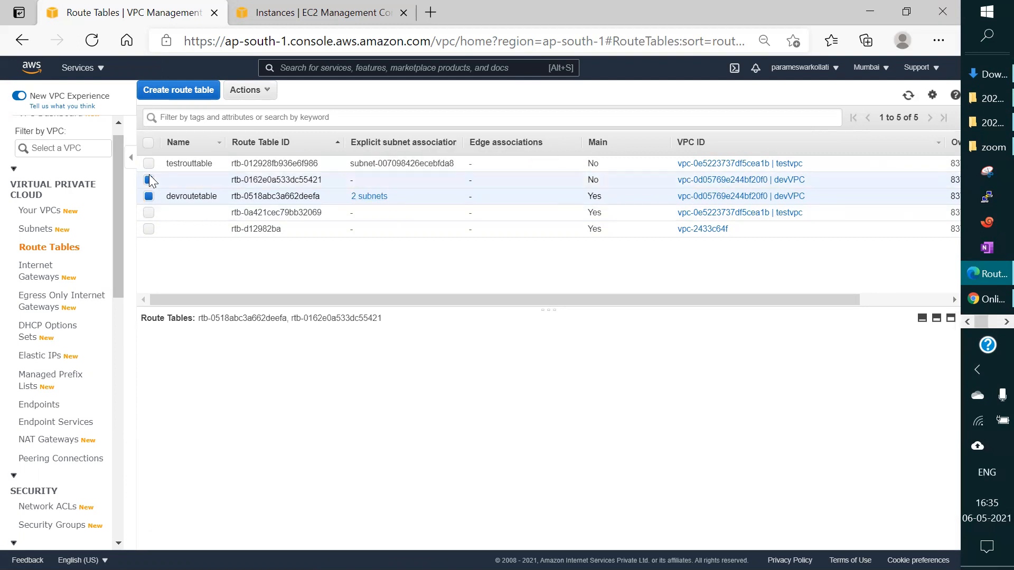
left_click(148, 196)
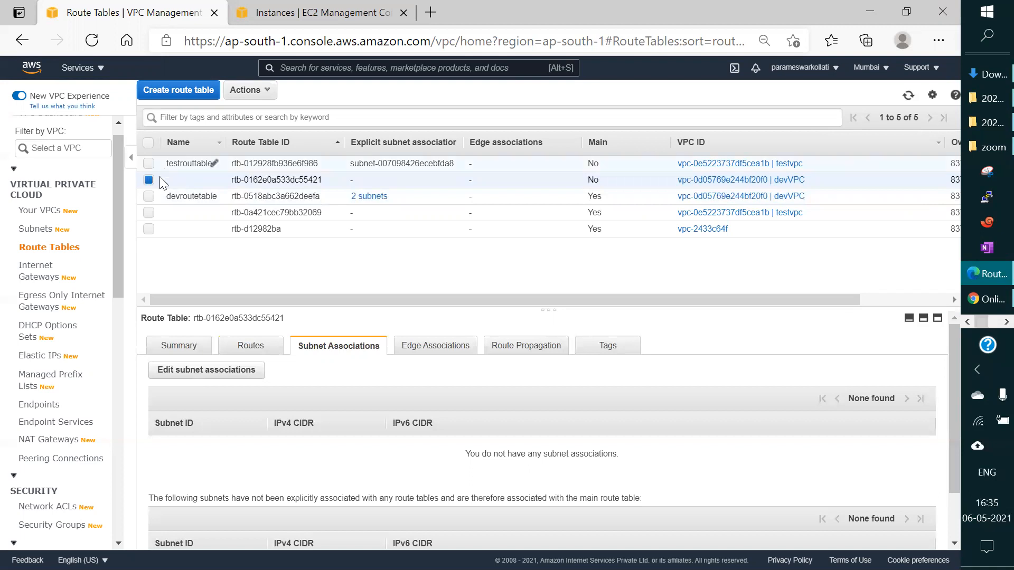
left_click(248, 90)
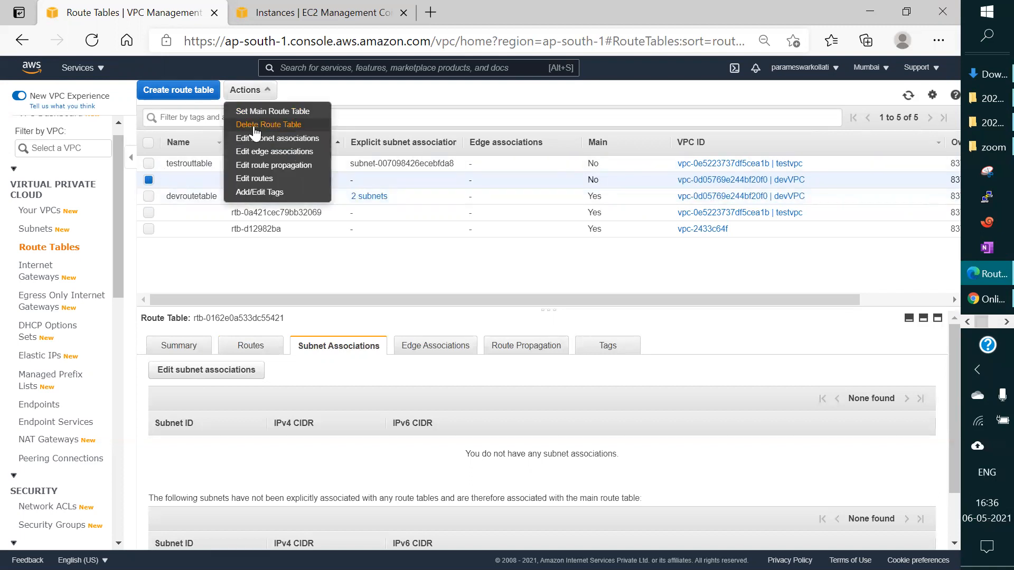
left_click(256, 125)
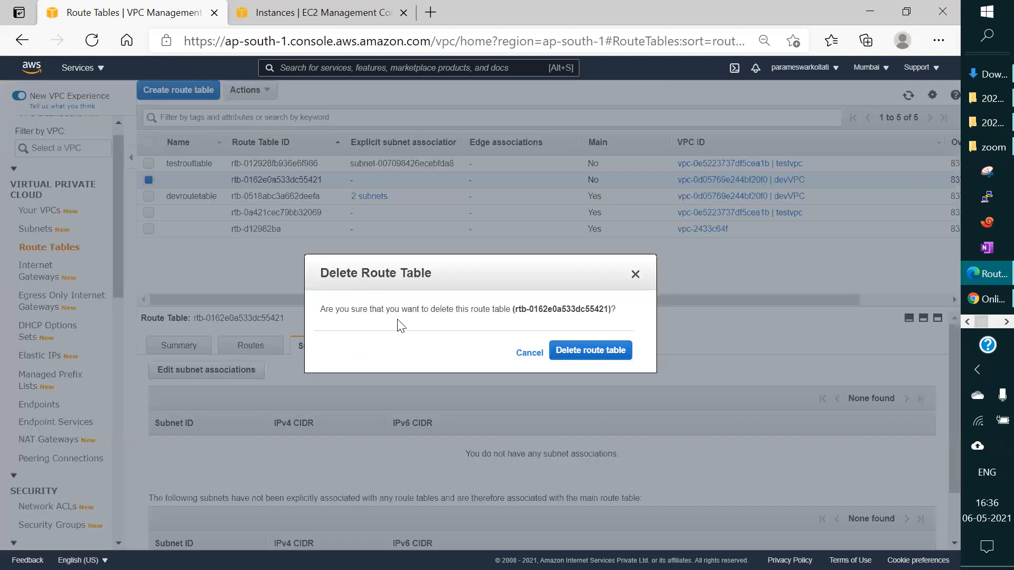
left_click(579, 351)
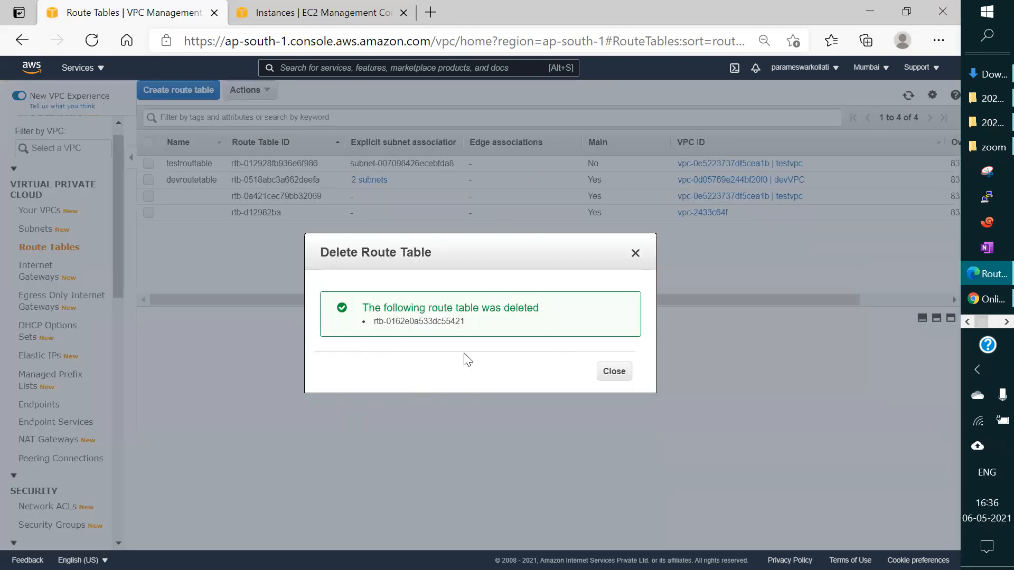
left_click(634, 252)
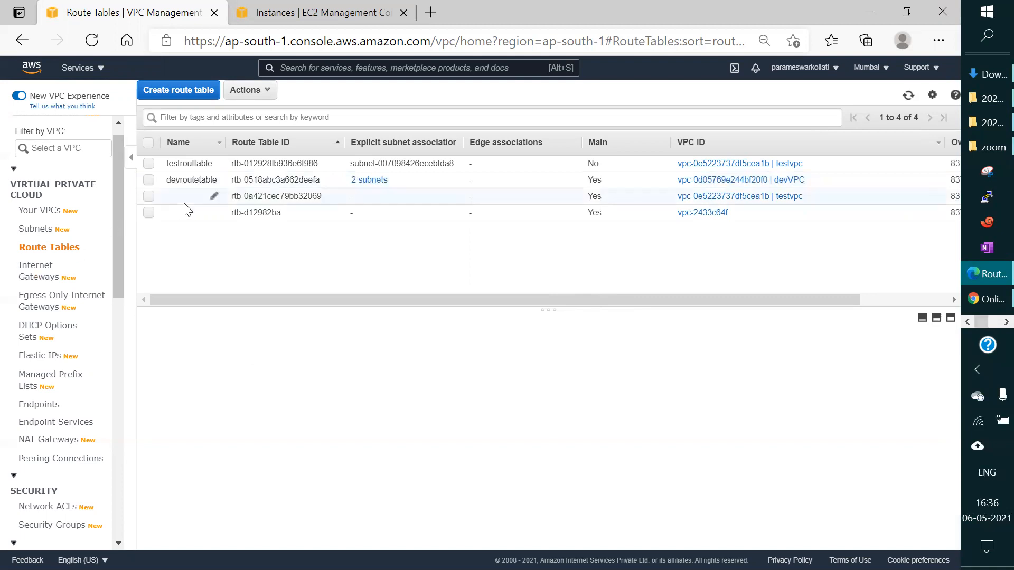
Step: Review devroutetable's routes, and copy the internet gateway ID from devgateway's details
left_click(150, 179)
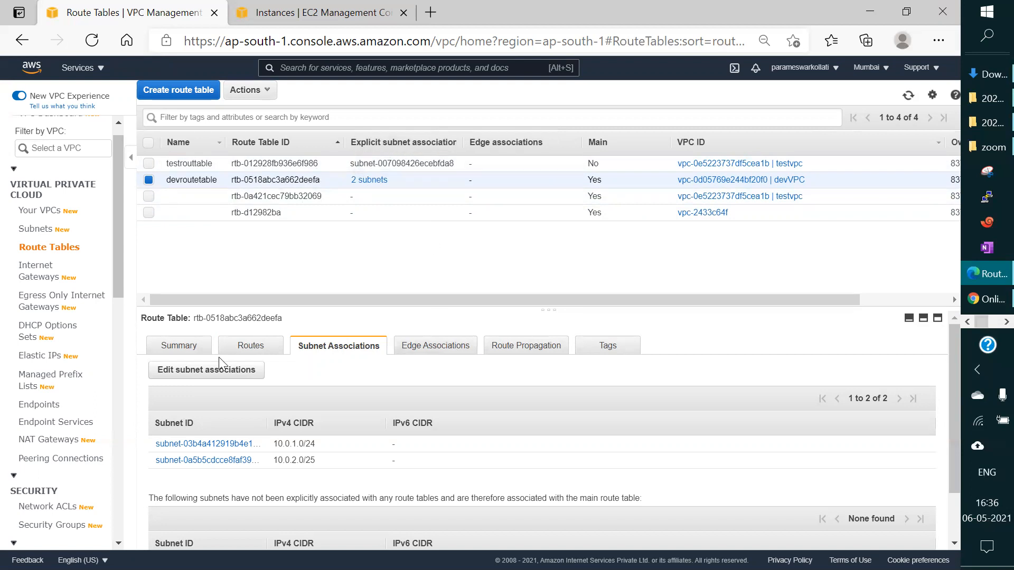
left_click(254, 344)
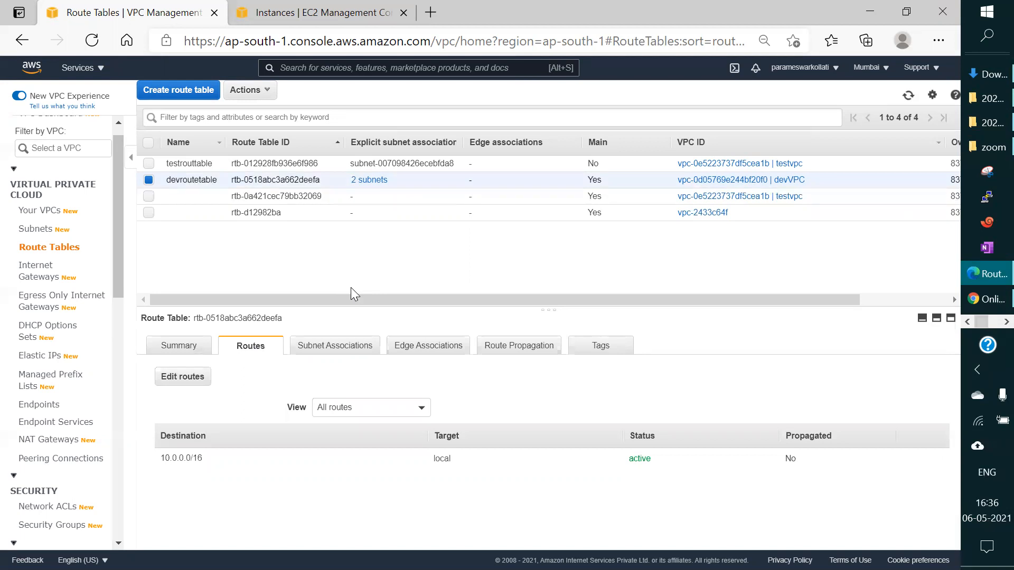
left_click(38, 267)
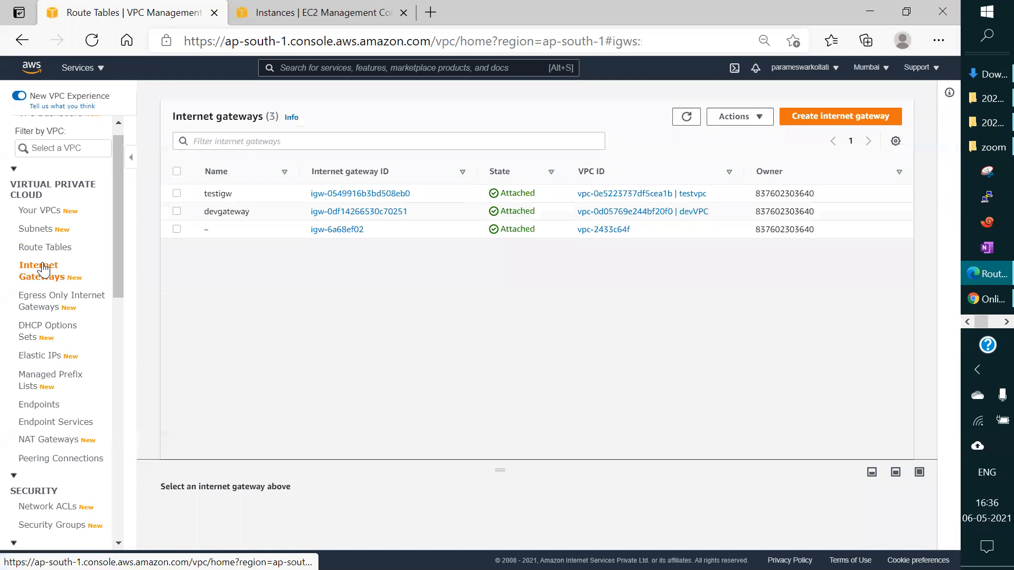
left_click(176, 212)
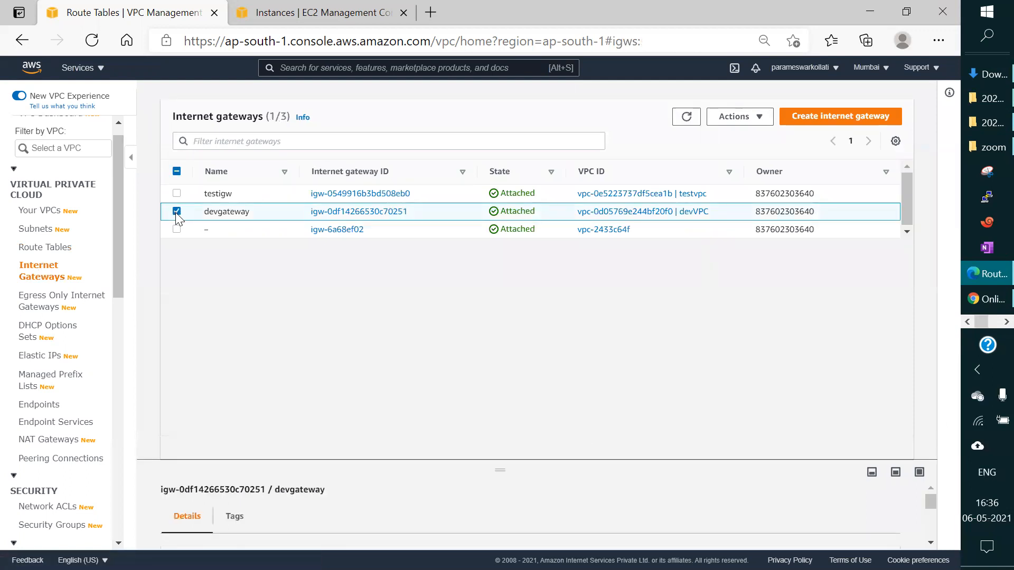
left_click_drag(500, 464, 486, 294)
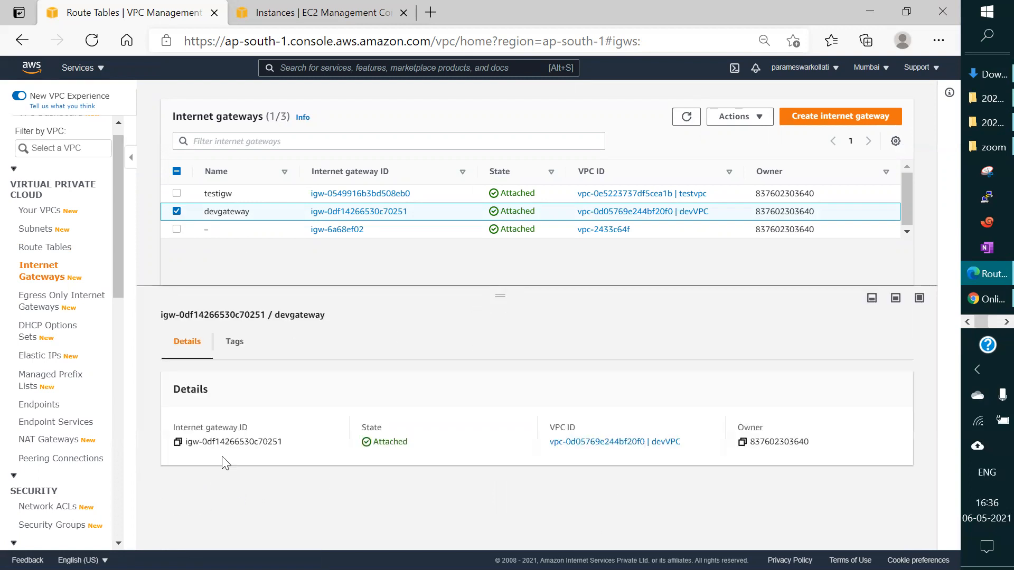
left_click(177, 442)
Step: Add a route to devroutetable with destination 0.0.0.0/0 and the internet gateway devgateway as target, and save the routes
left_click(54, 248)
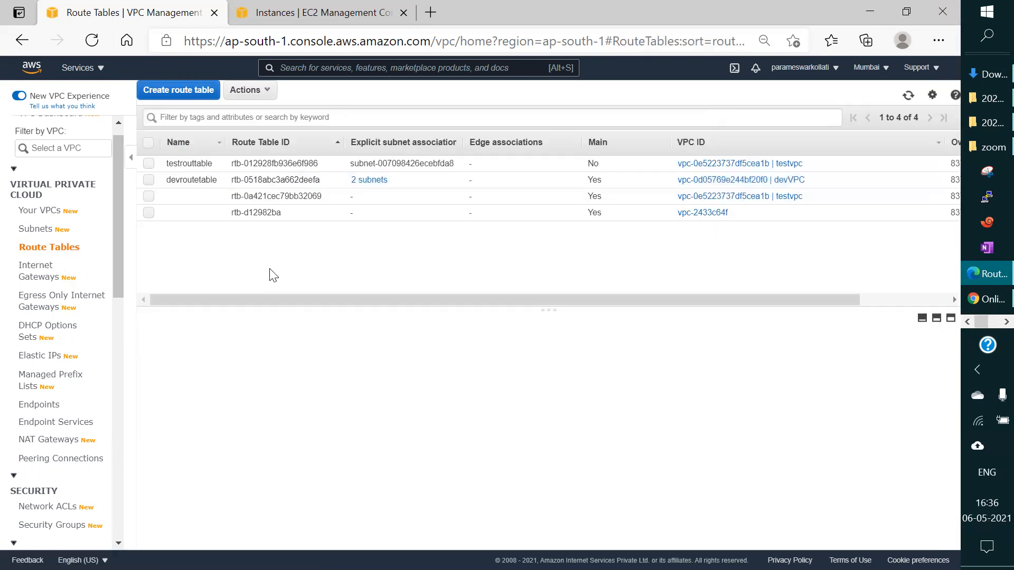
left_click(148, 181)
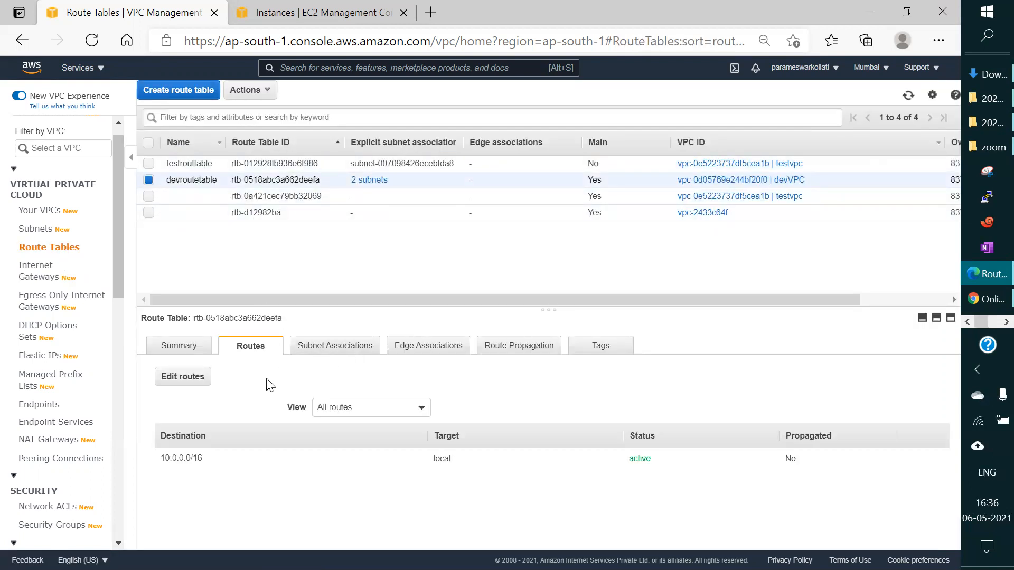
left_click(192, 387)
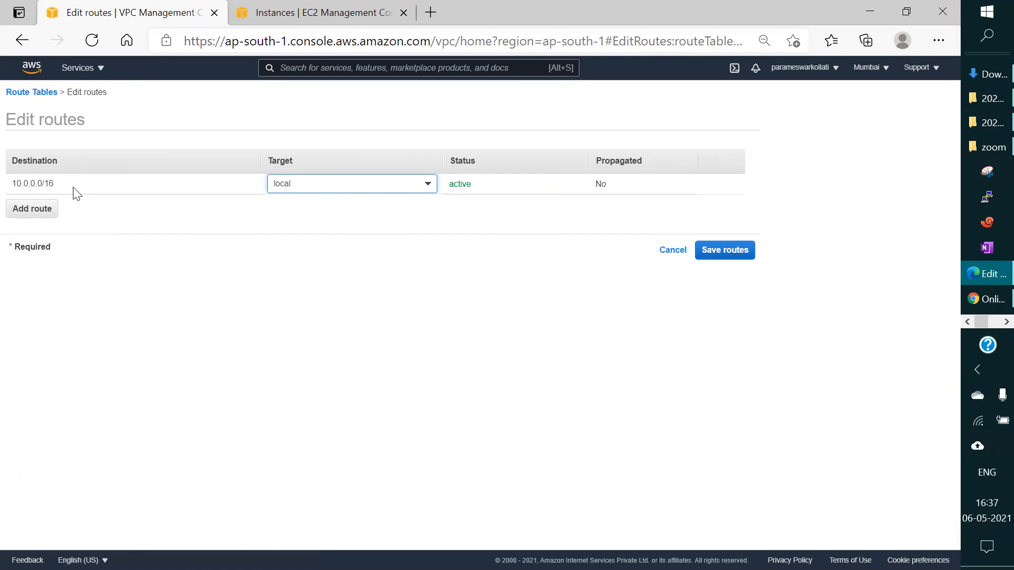
left_click(42, 212)
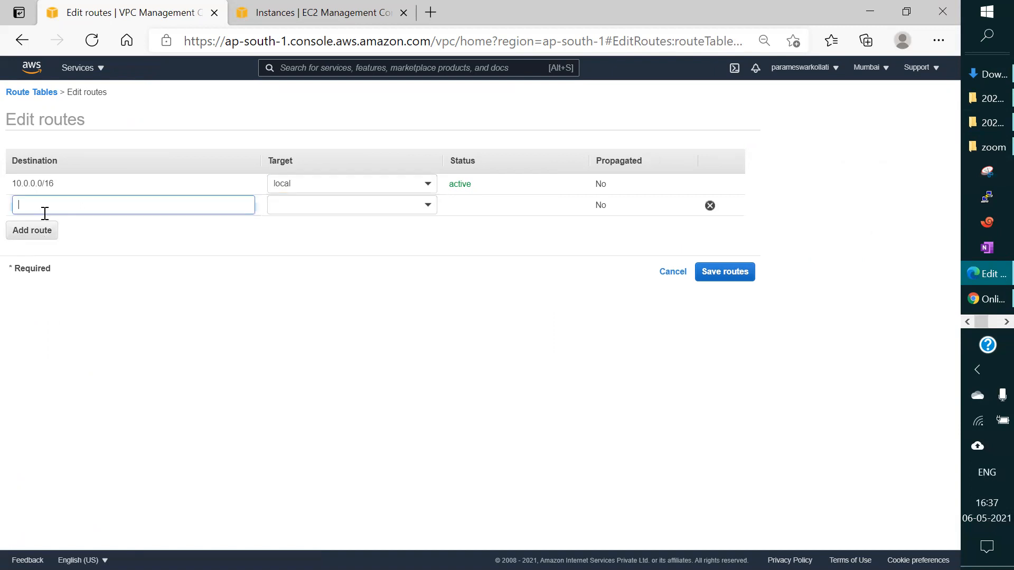
left_click(90, 204)
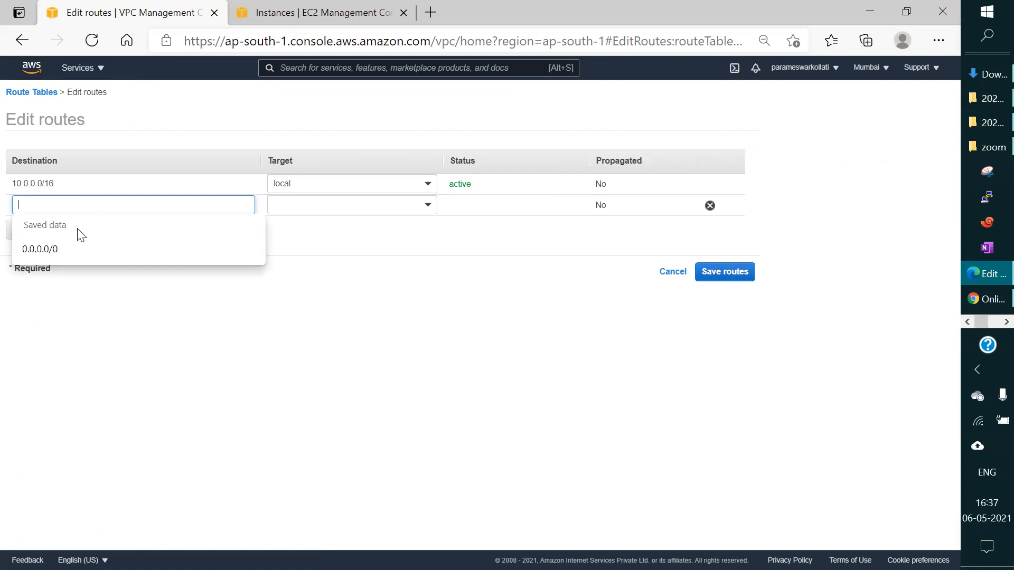
left_click(66, 251)
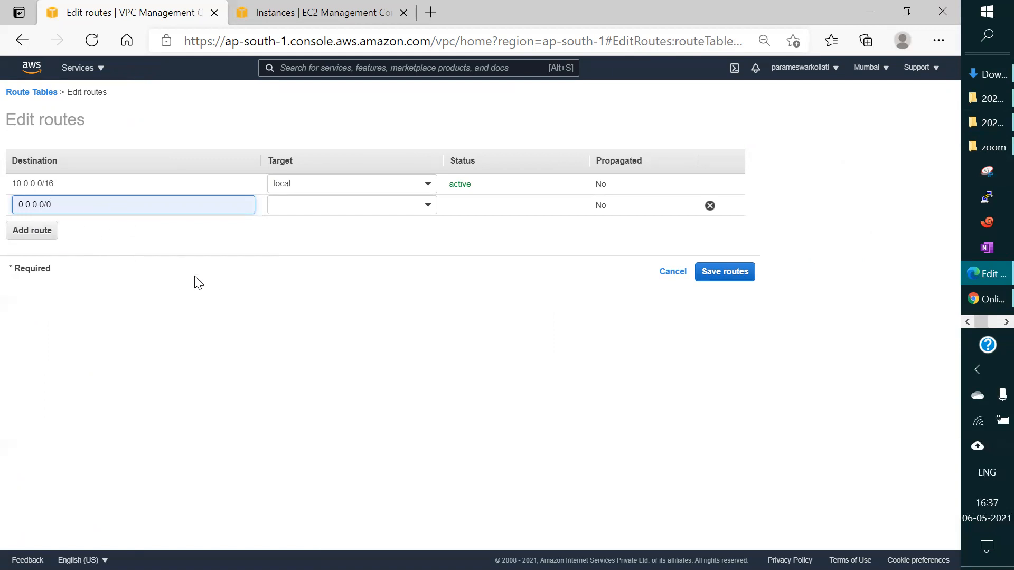
left_click(389, 209)
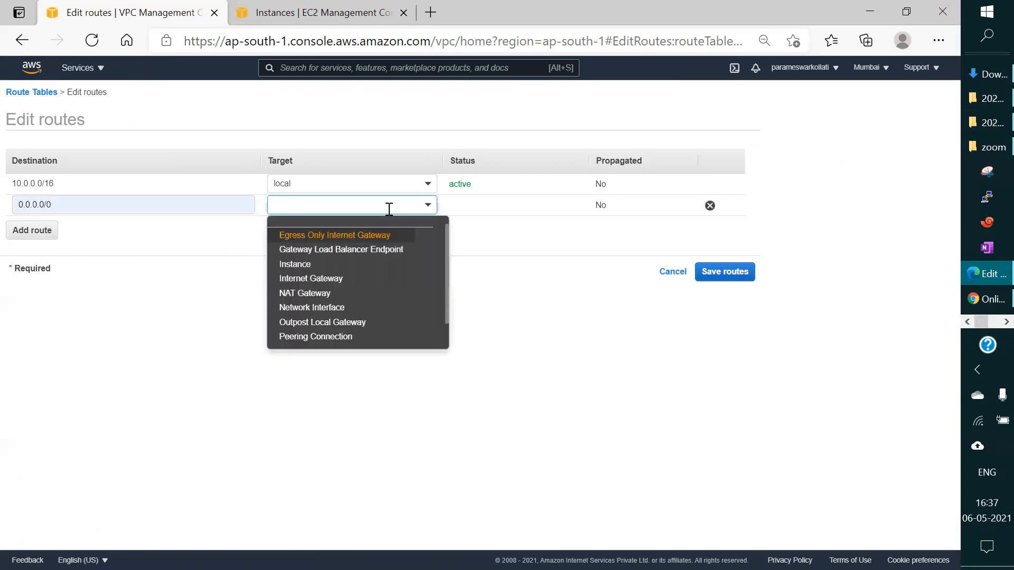
left_click(318, 284)
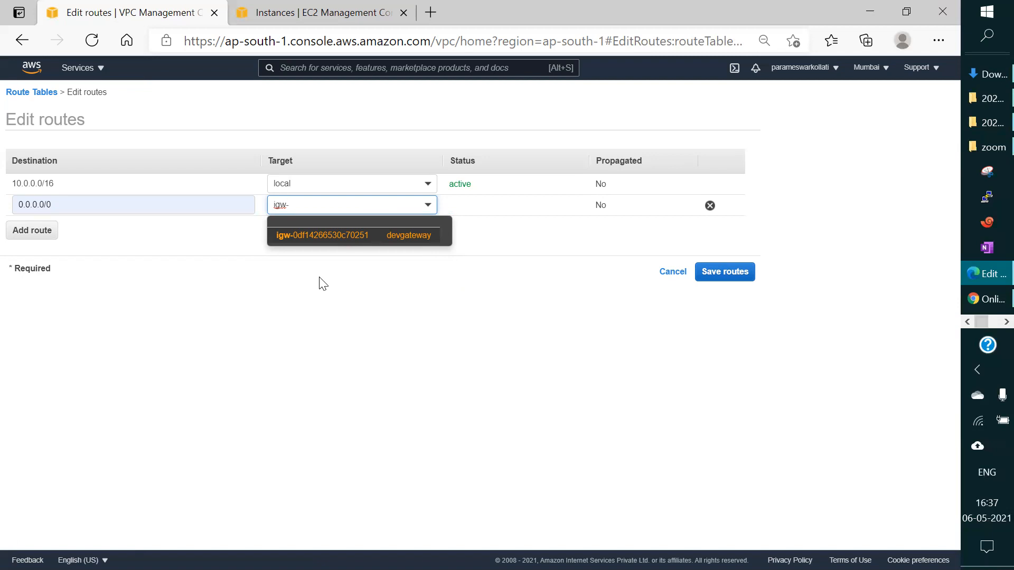
left_click(349, 236)
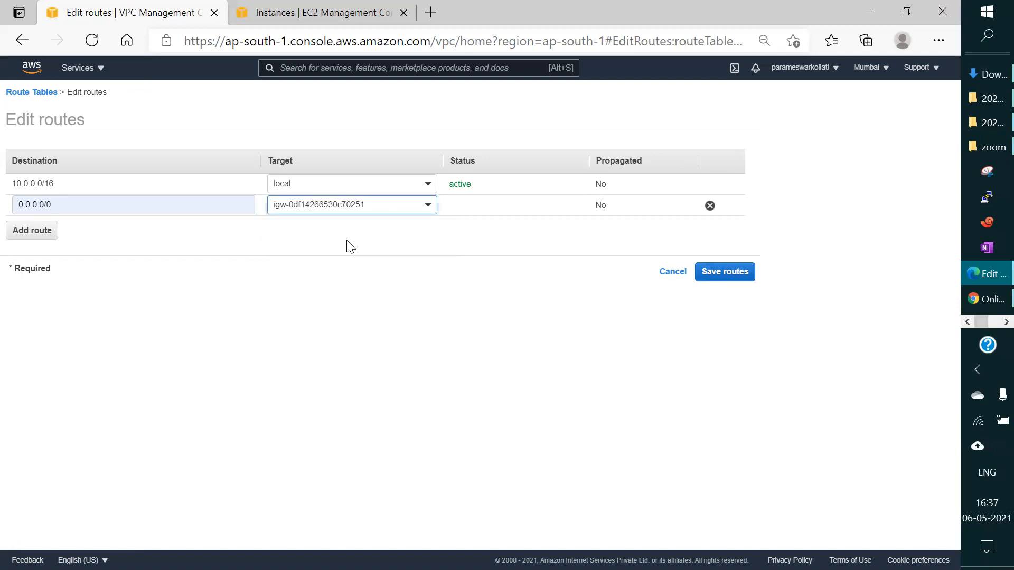
left_click(722, 280)
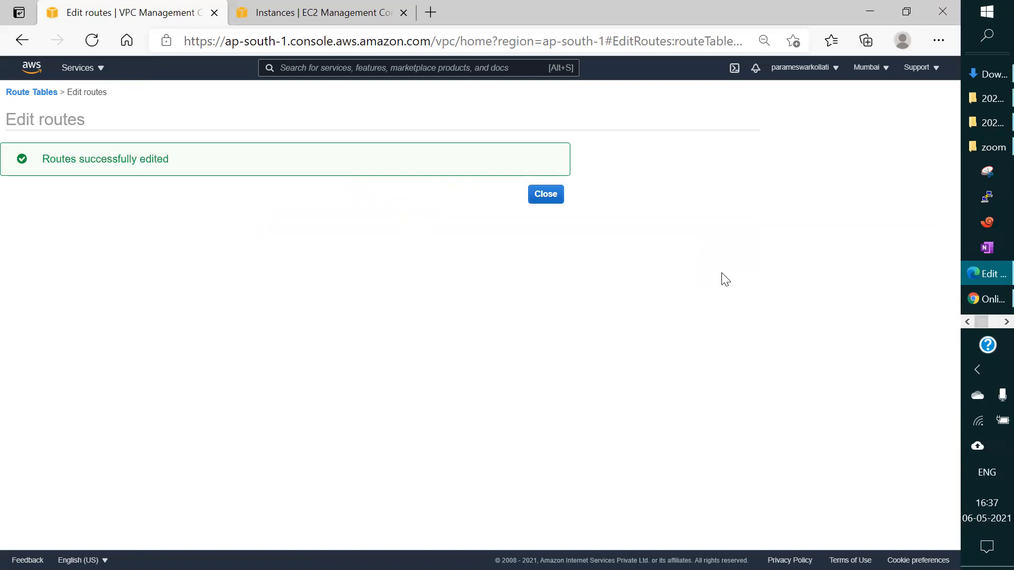
left_click(548, 201)
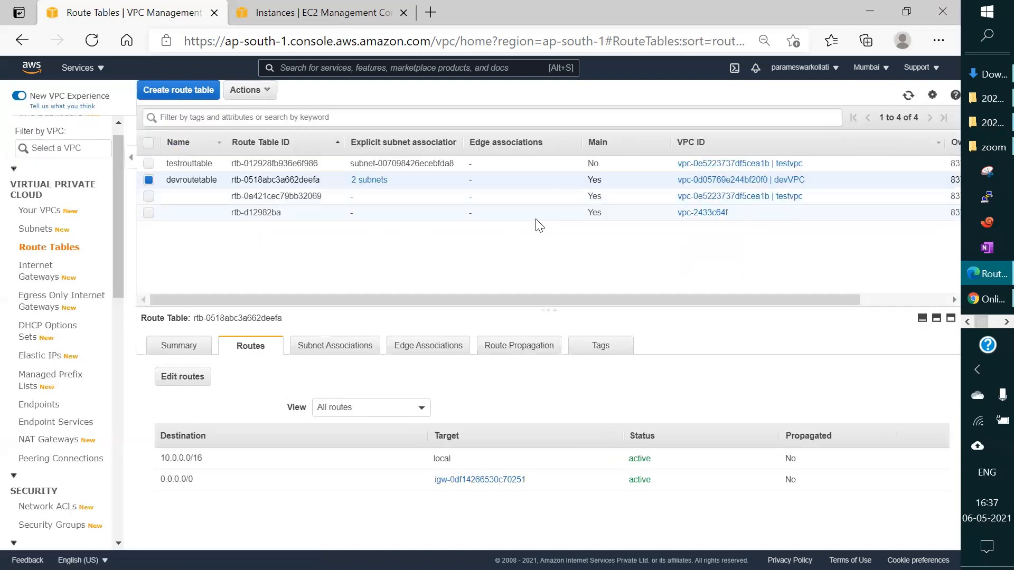
Step: Switch to the untitled Paint drawing of the VPC and review how putty reaches the subnets through the IGW and route table
left_click(990, 326)
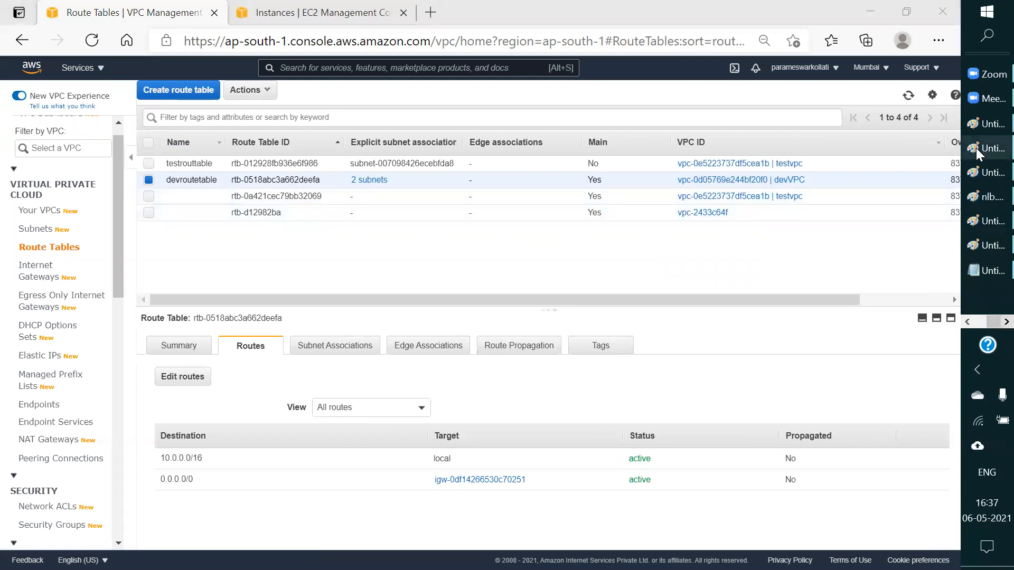
left_click(989, 200)
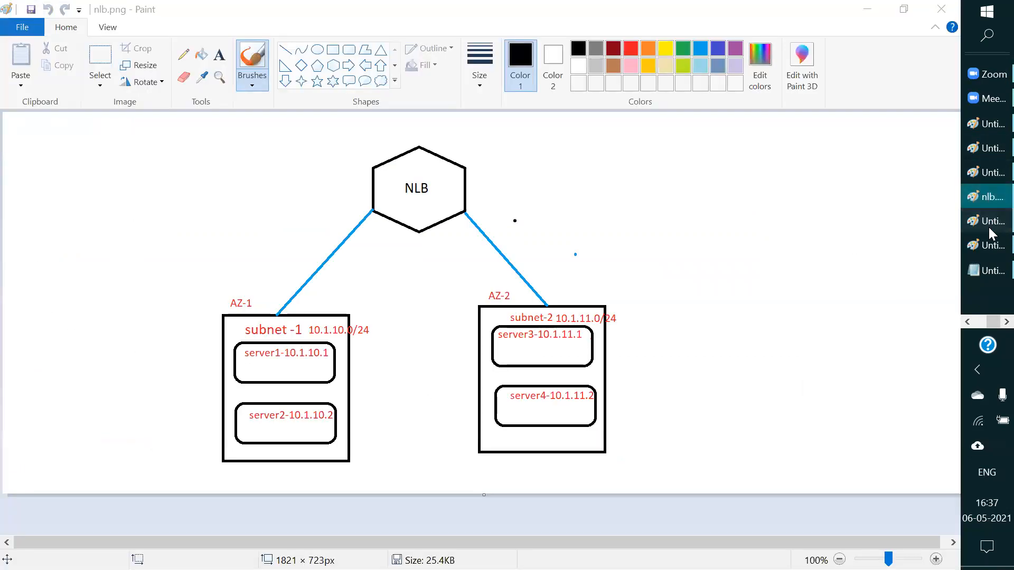
left_click(983, 230)
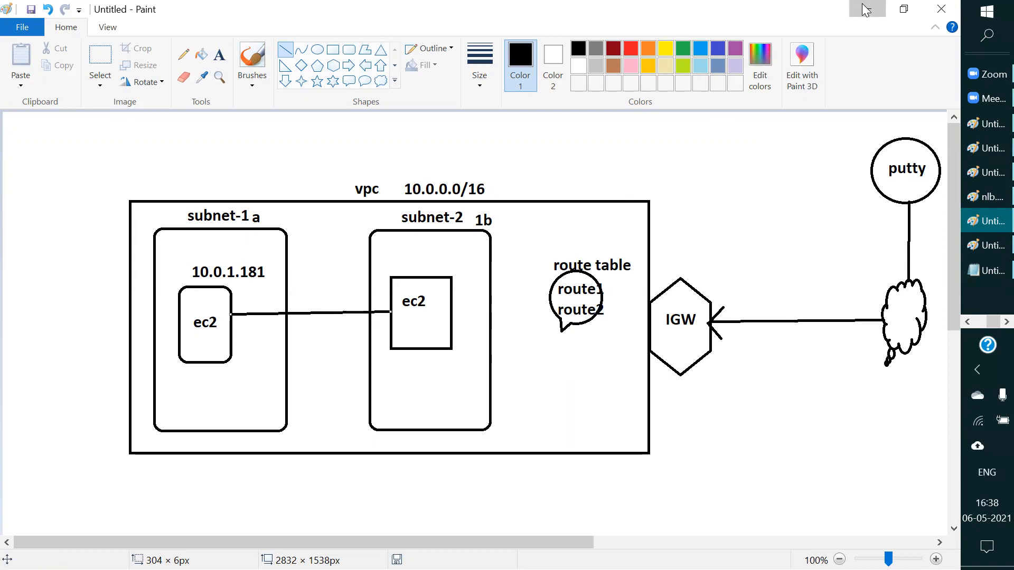
Step: Switch to the browser's VPC console and review devroutetable's routes, edge associations and subnet associations
left_click(985, 196)
left_click(967, 320)
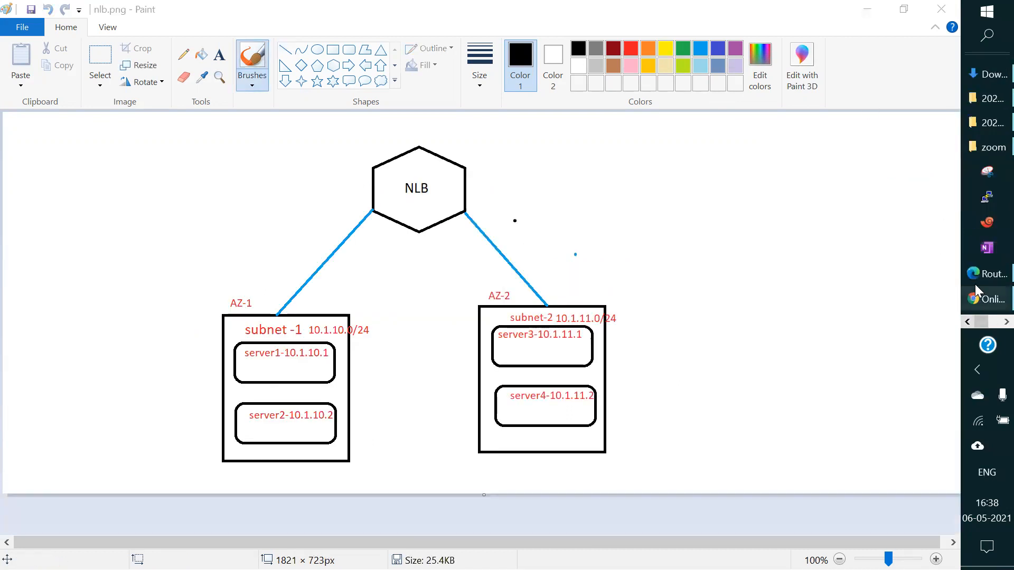
left_click(973, 277)
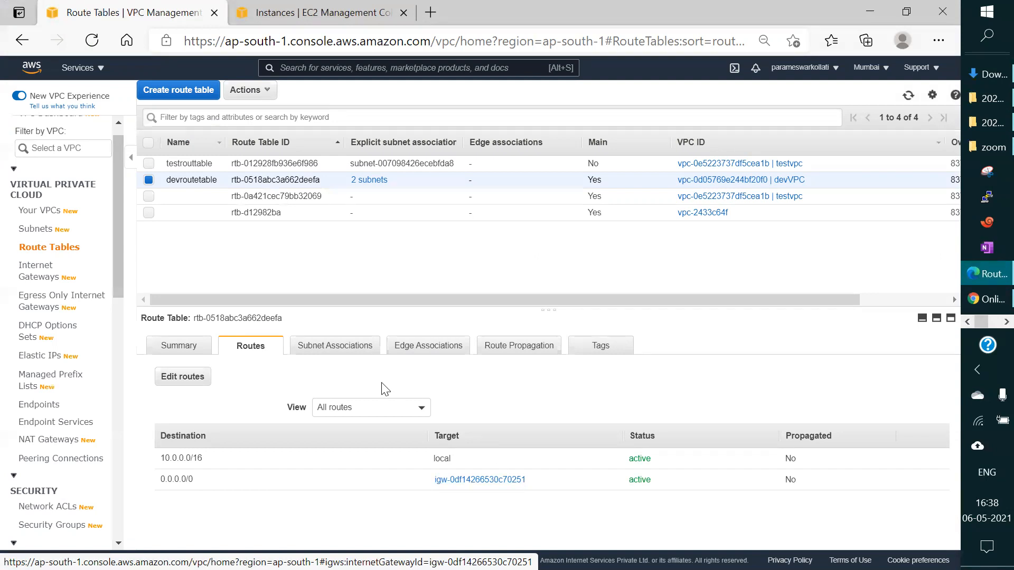
left_click(427, 353)
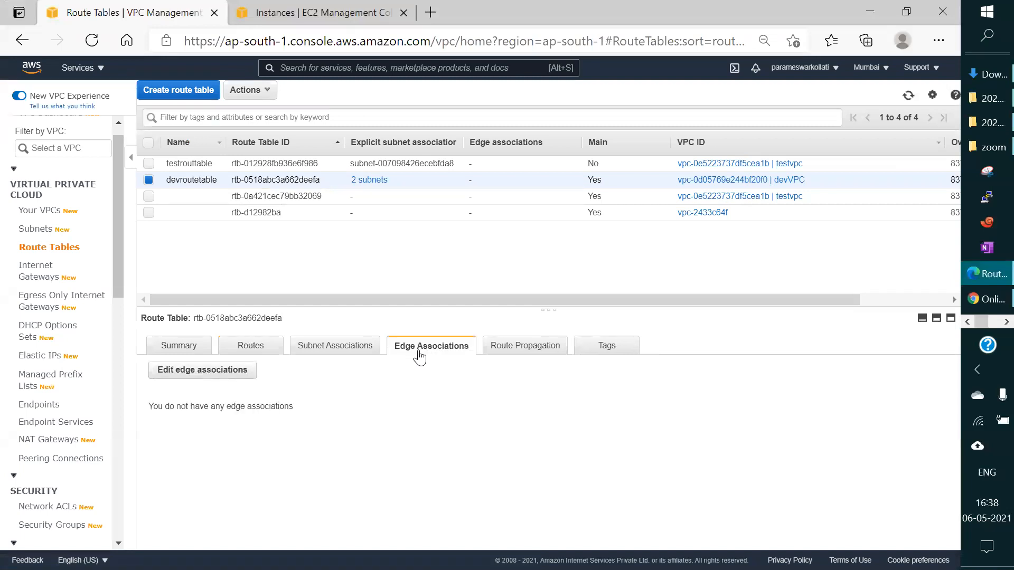
left_click(361, 354)
scroll(391, 394, "down", 1)
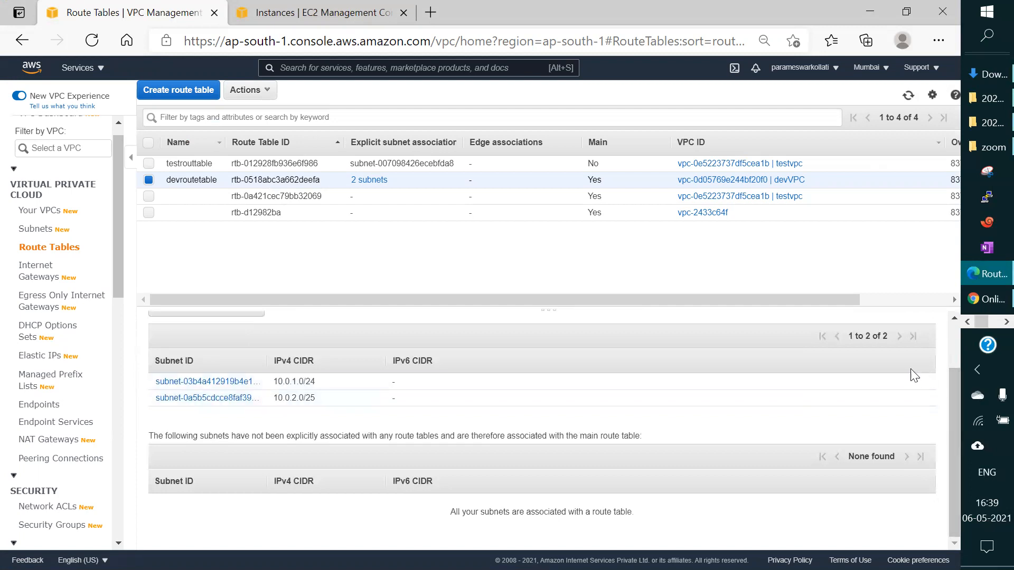
Step: Launch PuTTY, copy APPserver's public IPv4 address from the EC2 console, and set it as the host name (13.127.65.194)
left_click(989, 321)
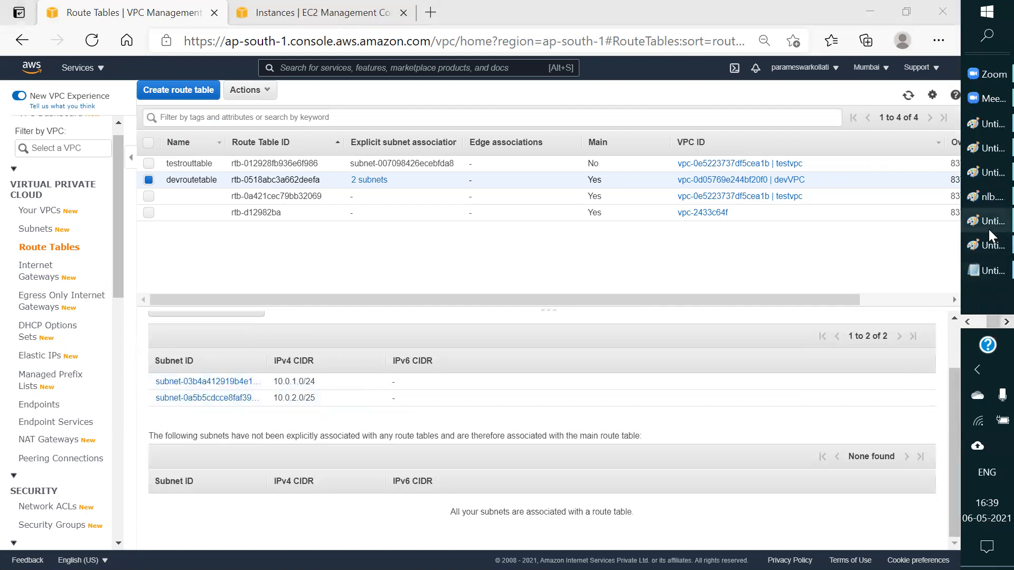
left_click(967, 322)
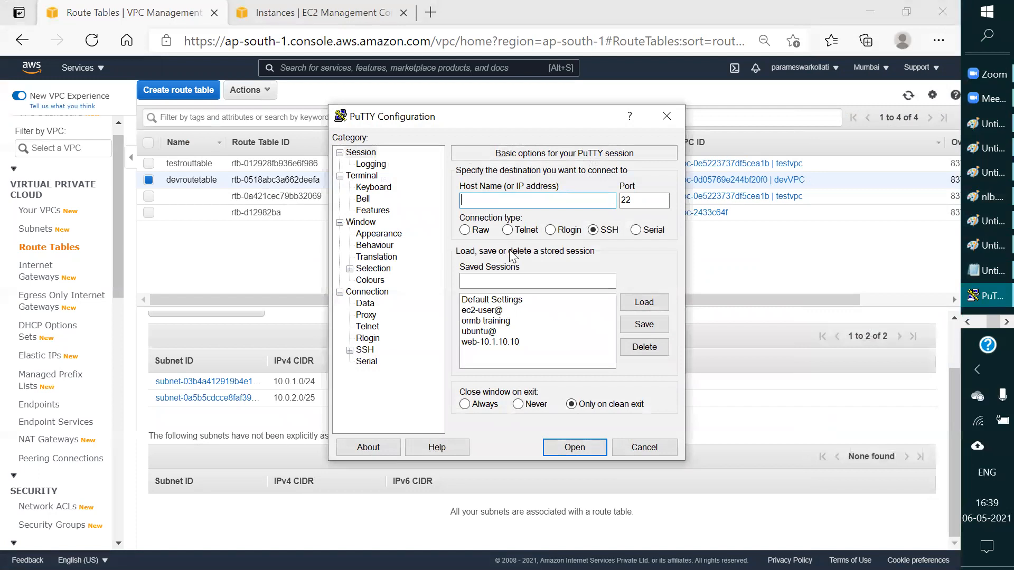
left_click(323, 9)
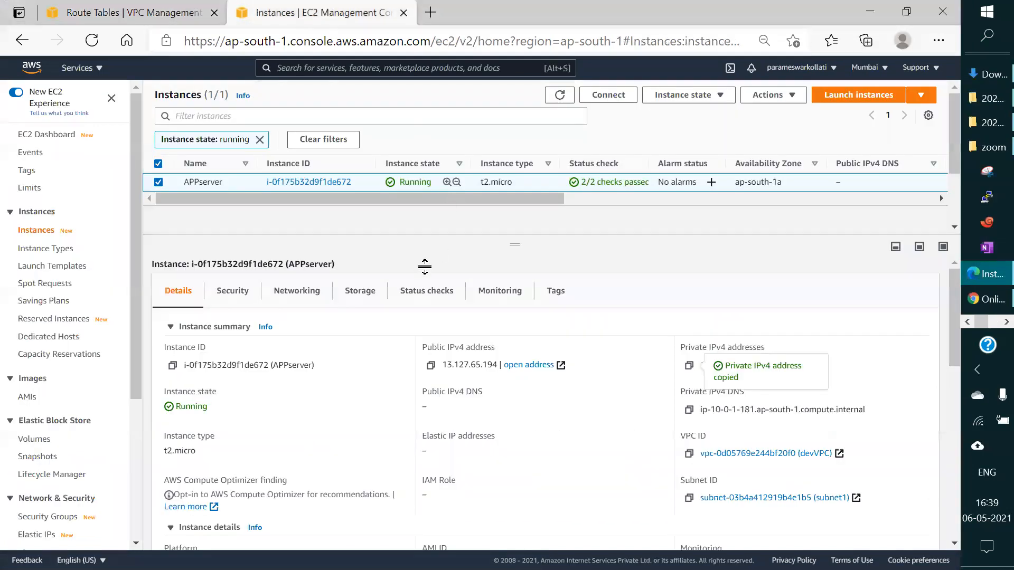
left_click(431, 364)
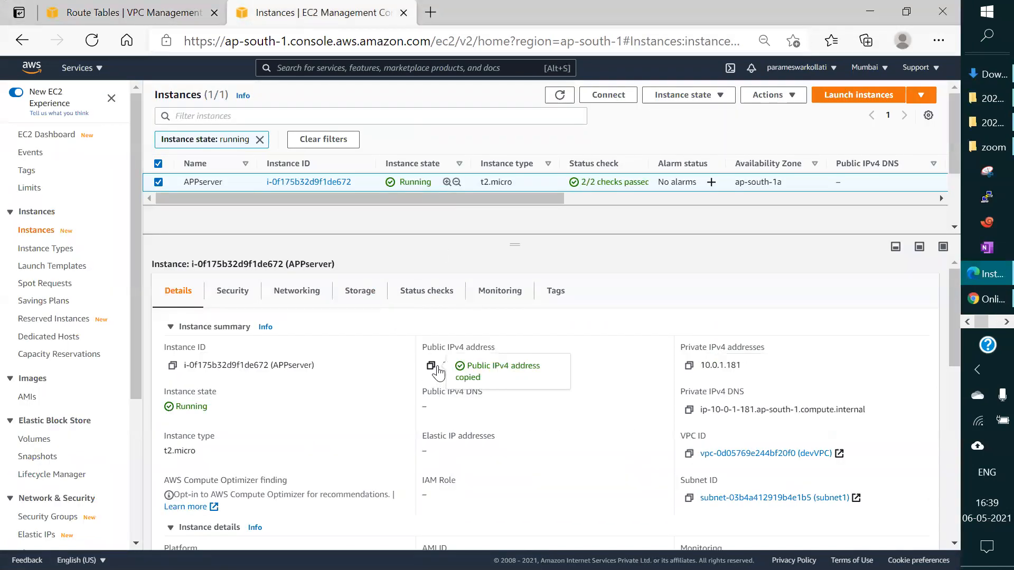
left_click(989, 322)
left_click(984, 297)
key("ctrl+v")
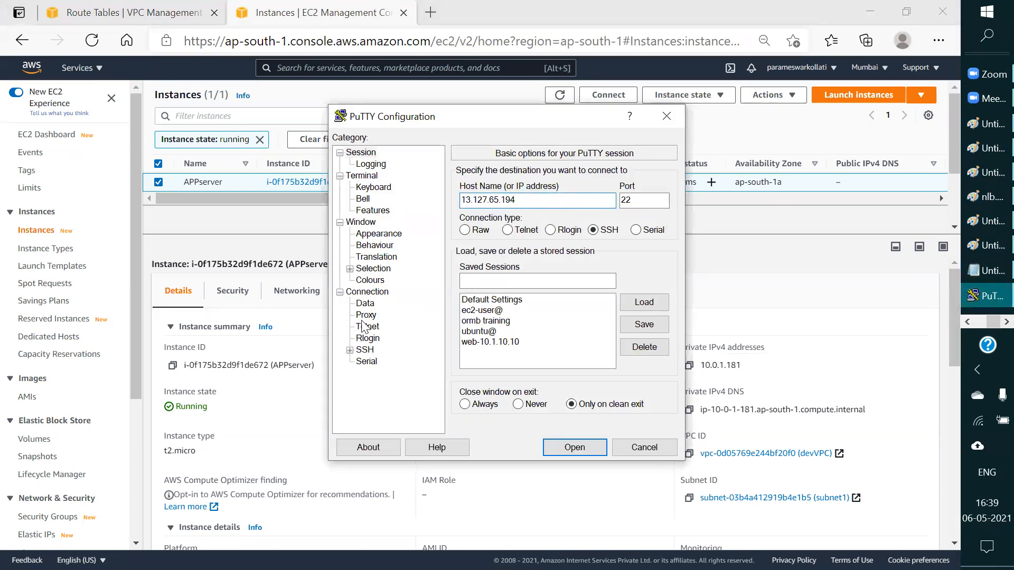
Step: Load devkey.ppk from Downloads as the private key file for SSH authentication
left_click(350, 350)
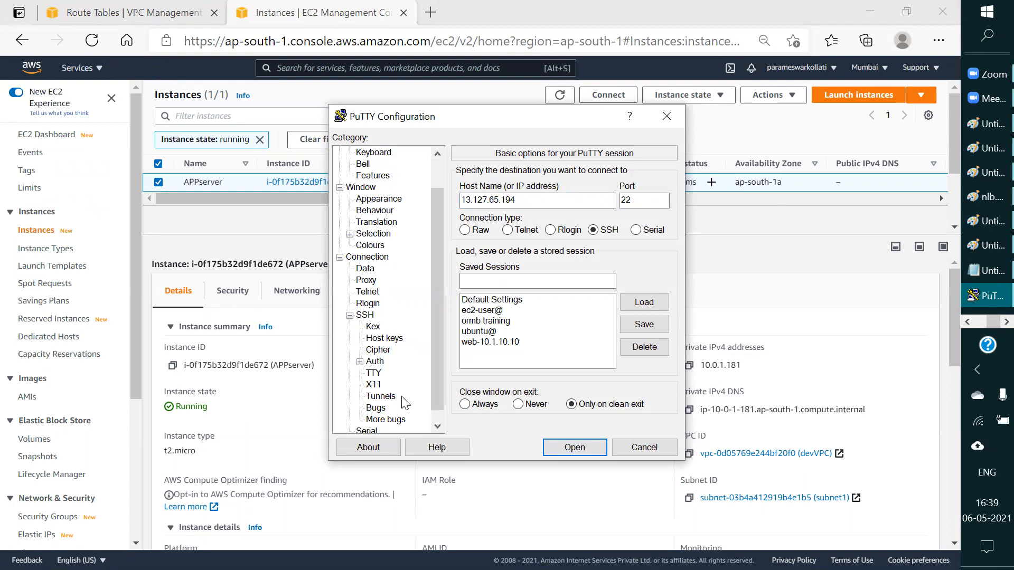
scroll(404, 401, "down", 1)
left_click(365, 303)
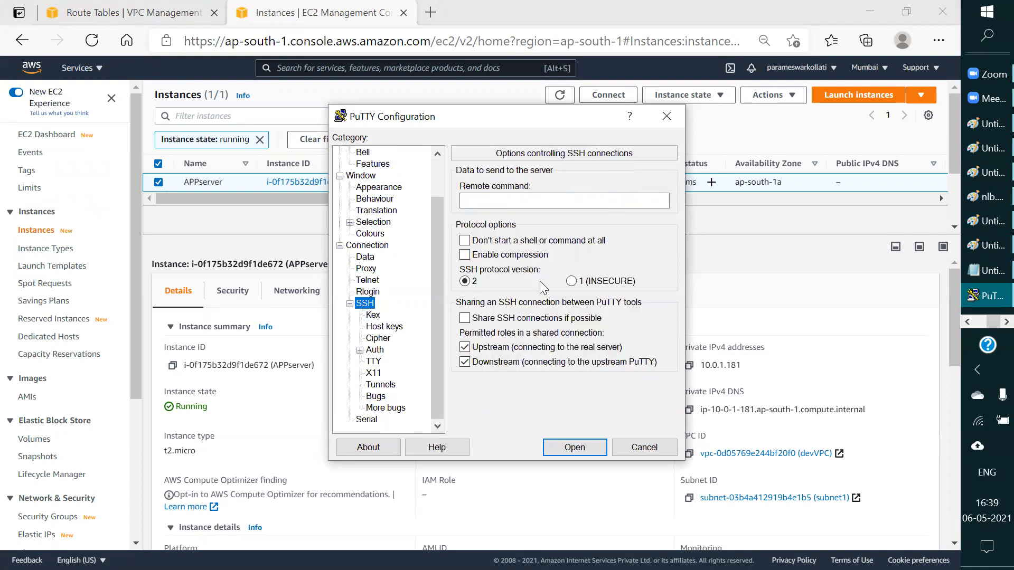
left_click(374, 350)
left_click(628, 340)
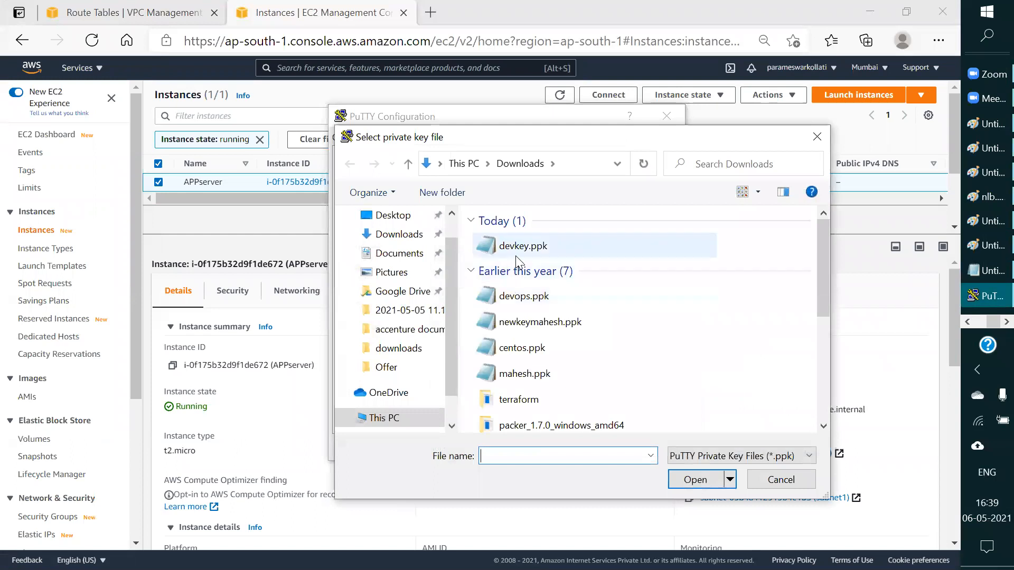
left_click(522, 251)
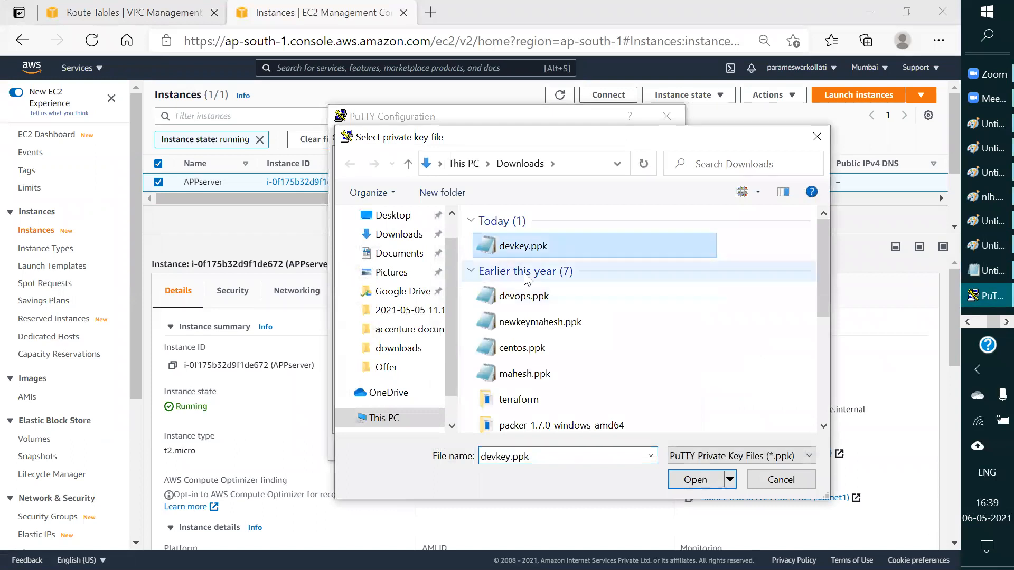
left_click(695, 480)
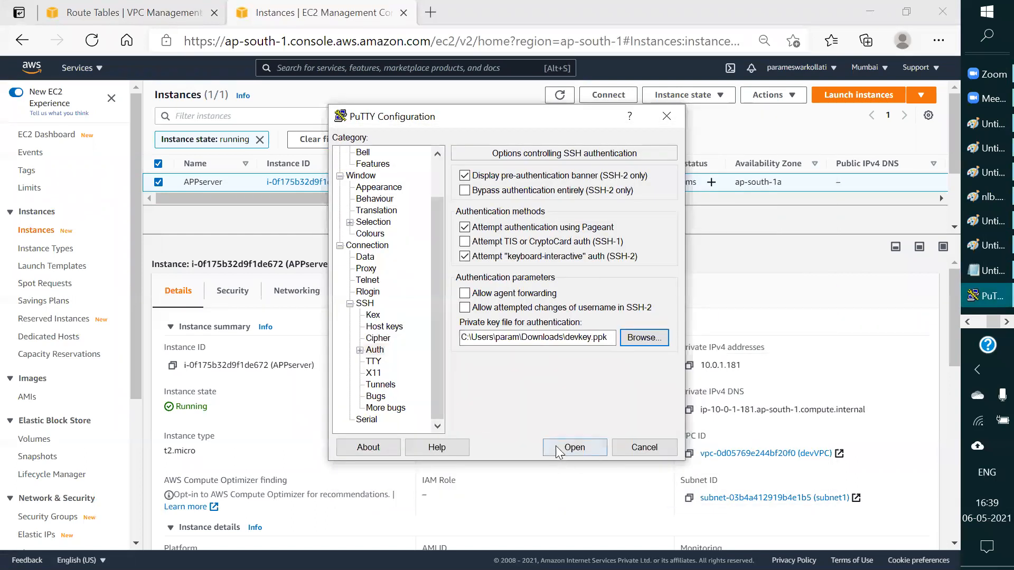
Step: Open the SSH connection, accept and cache the server's host key, maximize the terminal, and log in as ec2-user
left_click(574, 449)
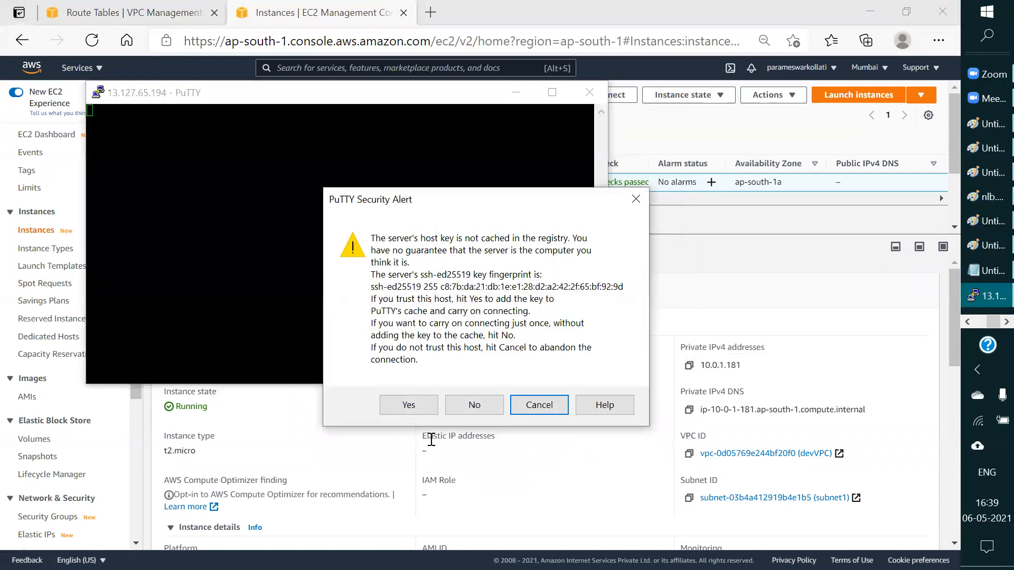
left_click(398, 409)
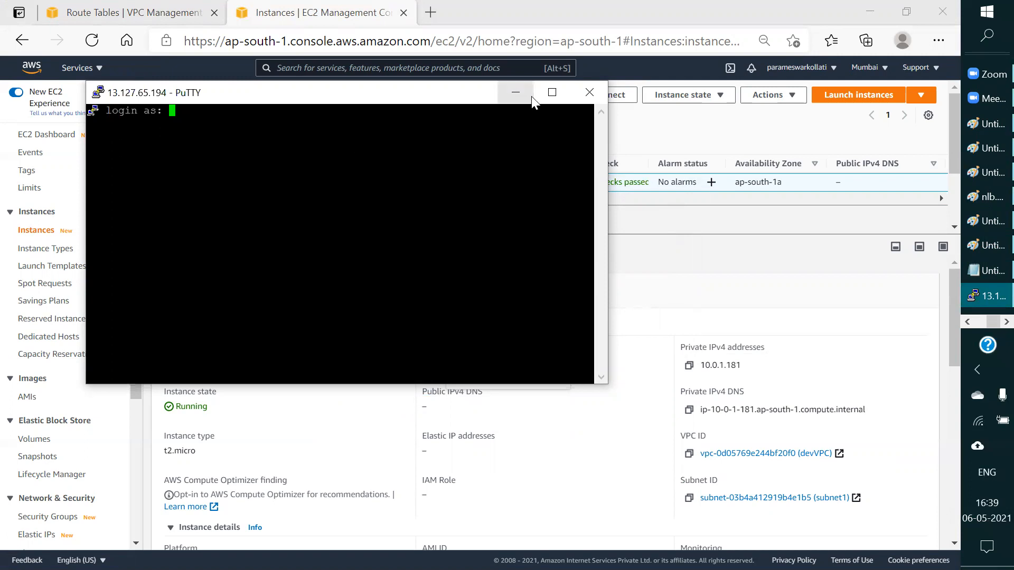
left_click(552, 92)
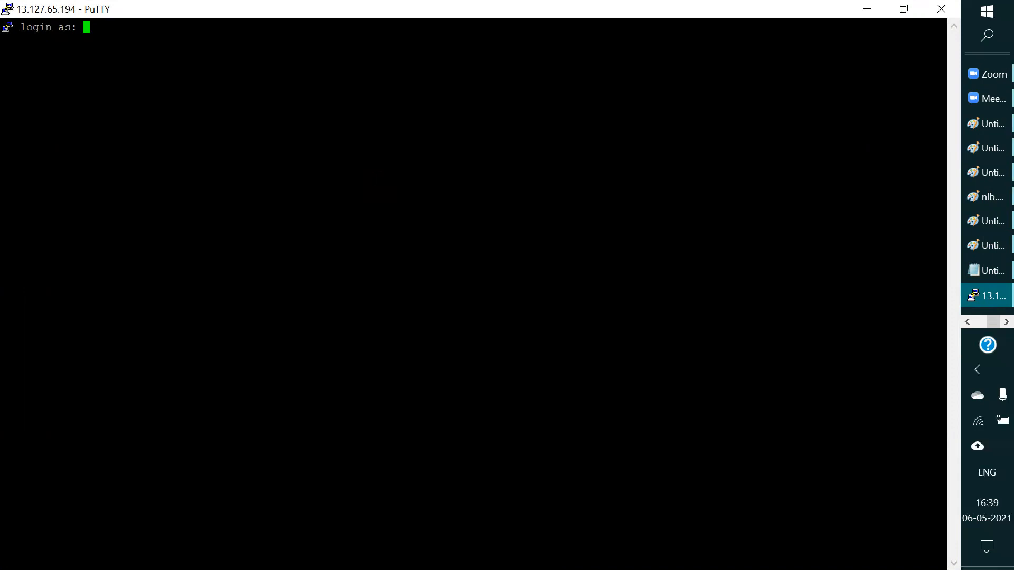
type("ec2-user")
key("Return")
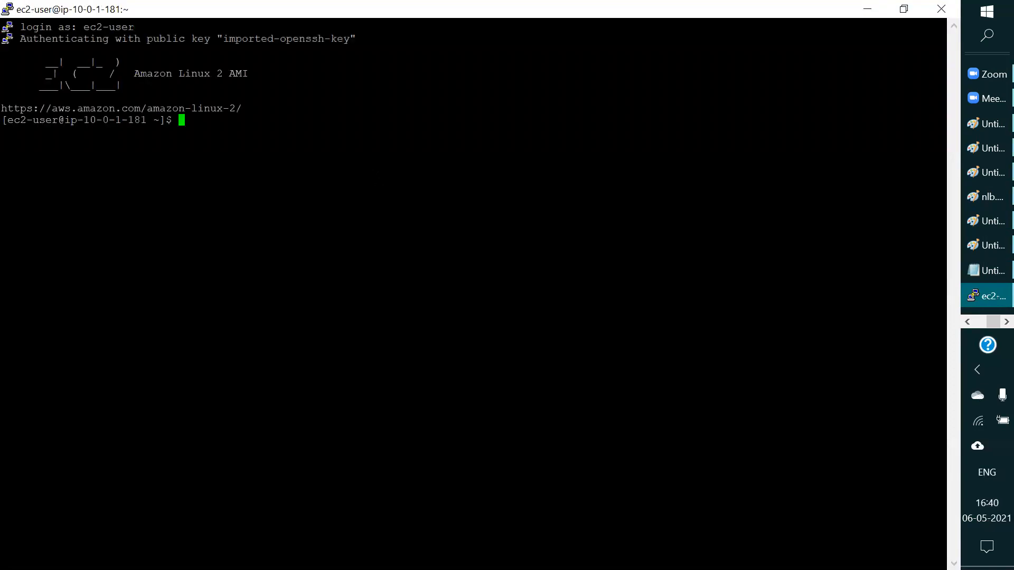
Step: Switch to the VPC drawing in Paint and connect the IGW through the route table and across subnet-2 to subnet-1's ec2 with straight lines
left_click(988, 322)
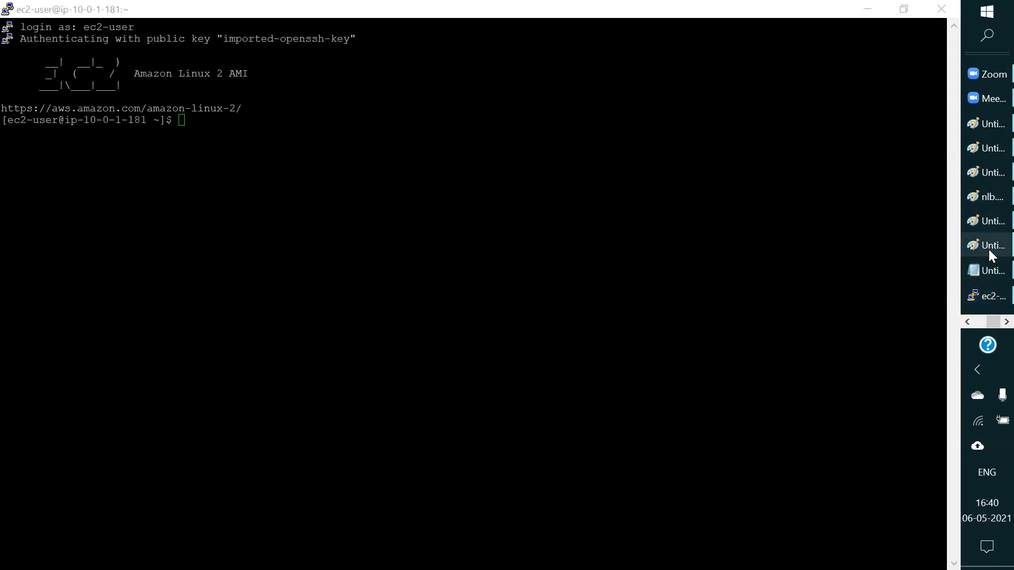
mouse_move(988, 249)
left_click(885, 431)
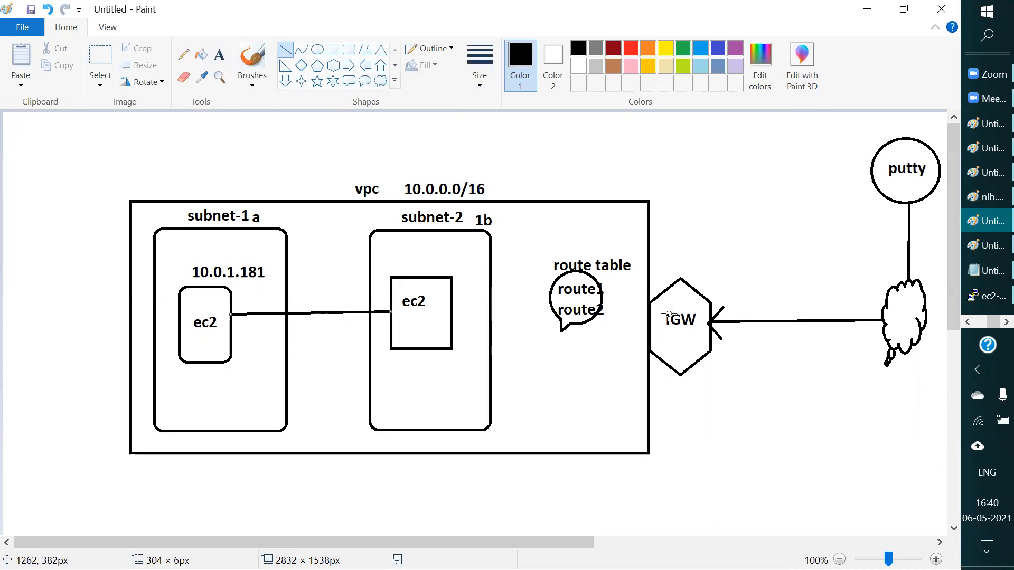
mouse_move(647, 318)
left_mouse_down()
mouse_move(601, 293)
mouse_move(518, 286)
mouse_move(443, 256)
mouse_move(335, 246)
left_mouse_up()
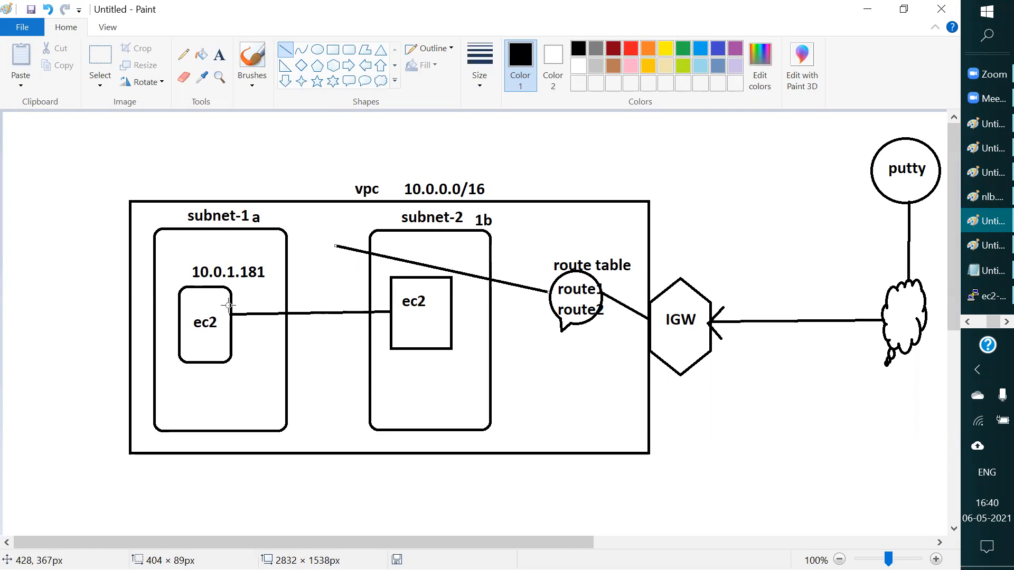
left_click_drag(228, 305, 337, 245)
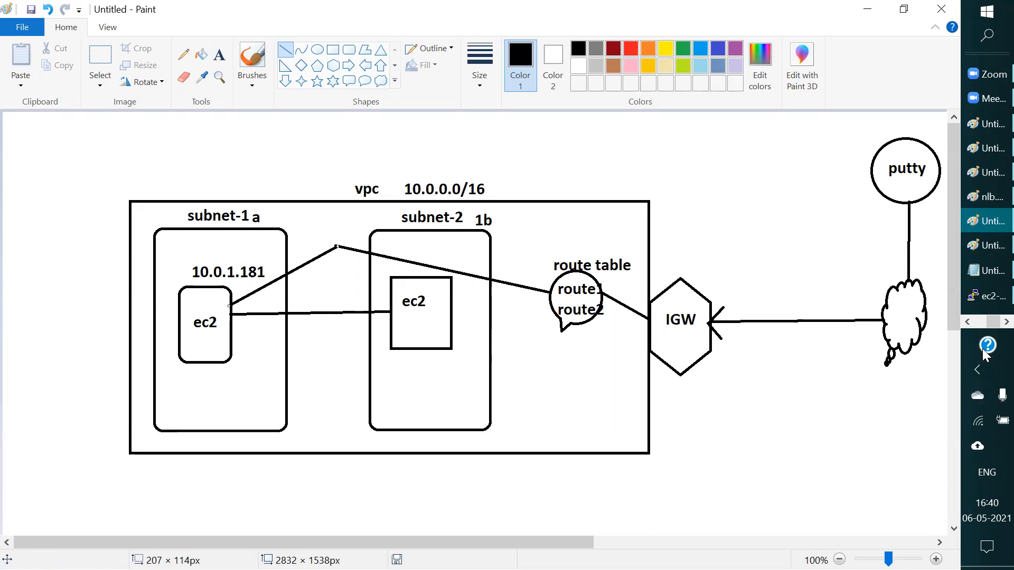
Step: Check the ec2-user terminal session, switch to the browser, and review devroutetable's subnet associations and the VPC subnet list
left_click(967, 325)
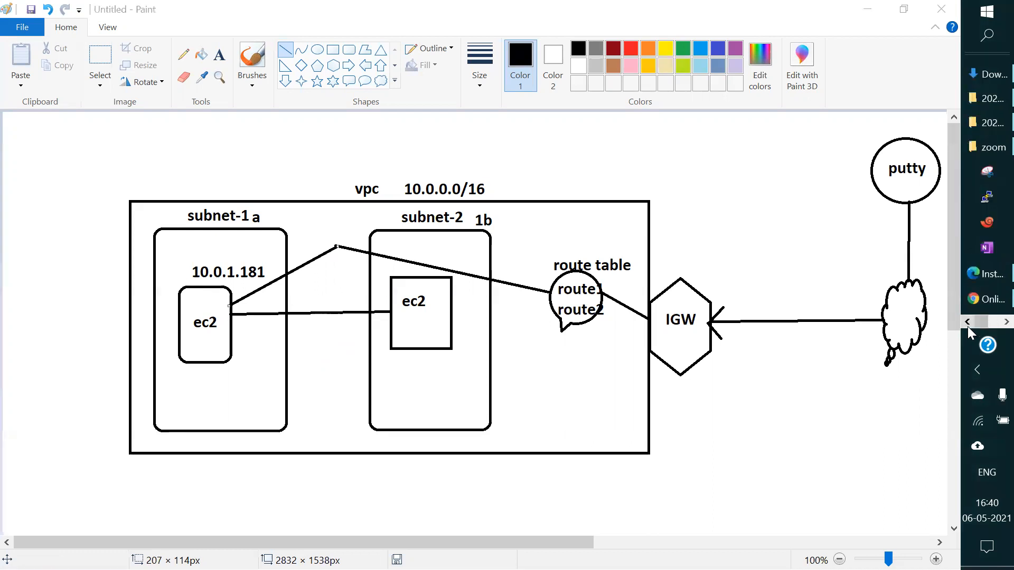
left_click(988, 323)
left_click(987, 296)
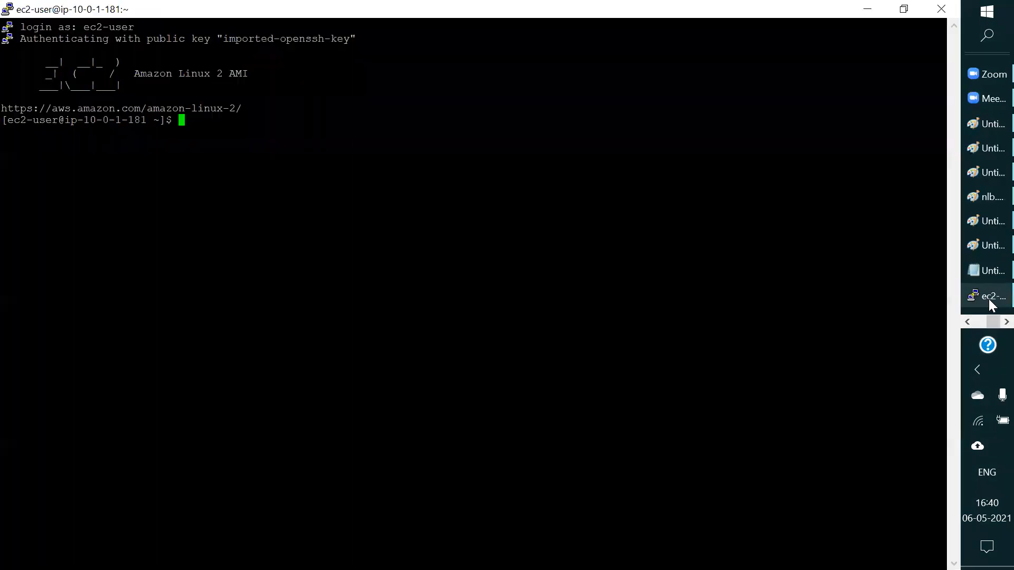
left_click(967, 322)
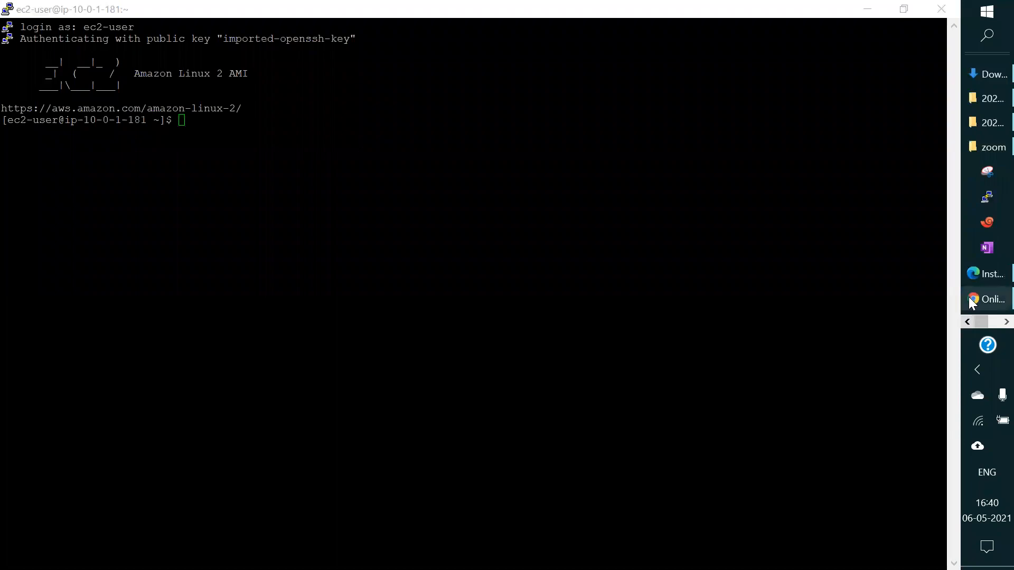
left_click(983, 280)
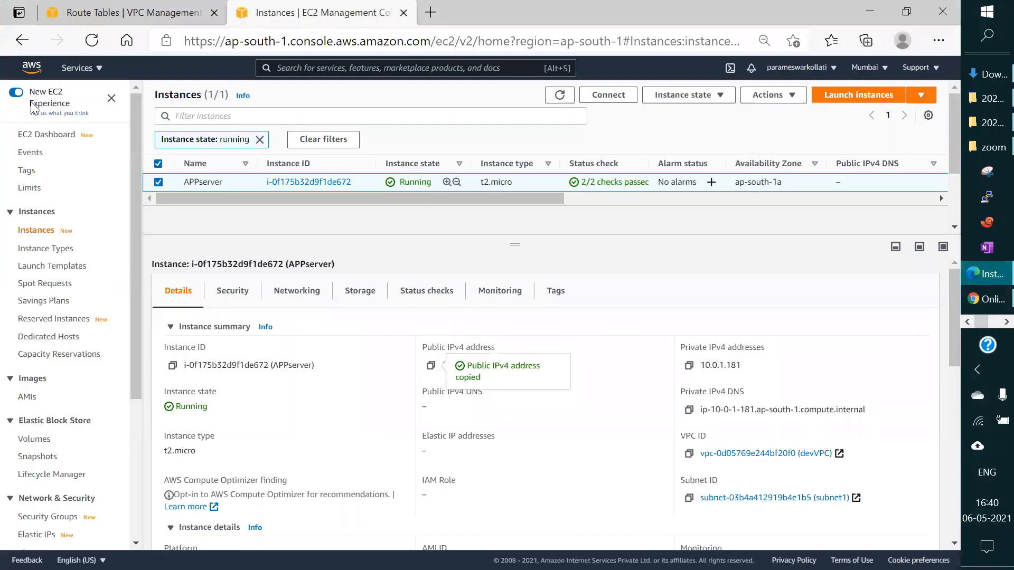
left_click(111, 7)
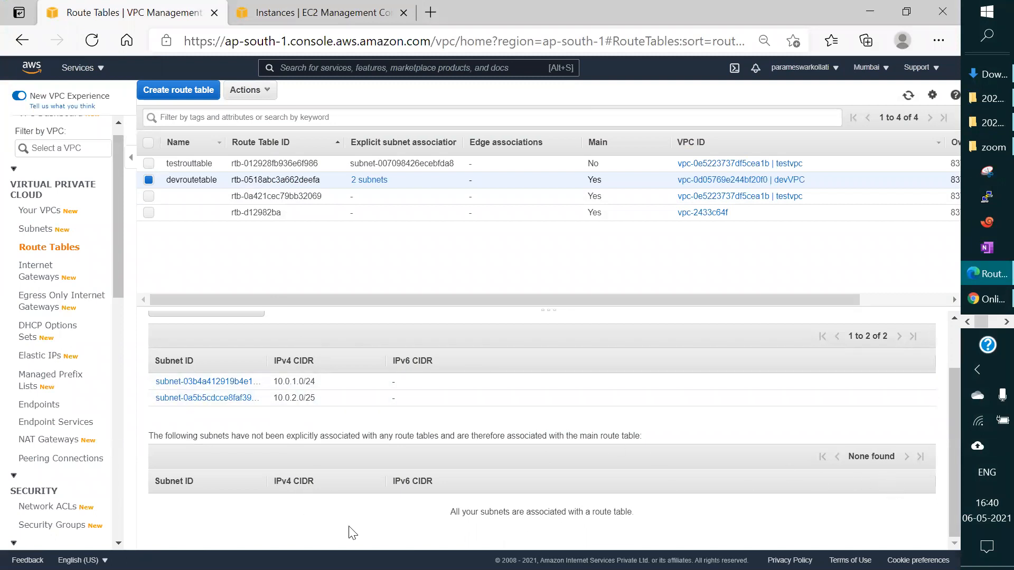
double_click(421, 508)
left_click(393, 343)
left_click(35, 236)
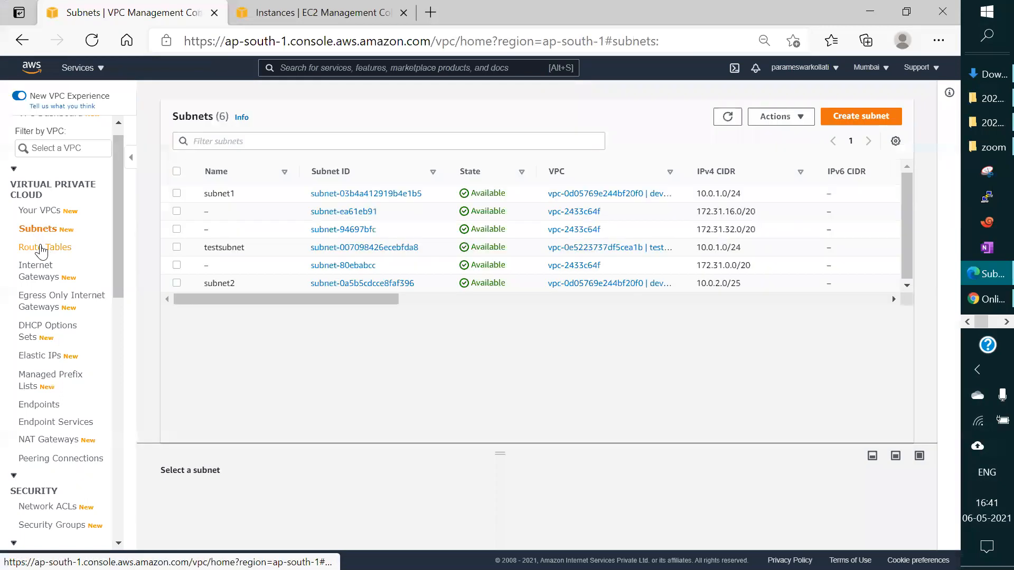
Step: Remove subnet1 from devroutetable's subnet associations, keep only subnet2 associated, save, and review the associations
left_click(41, 248)
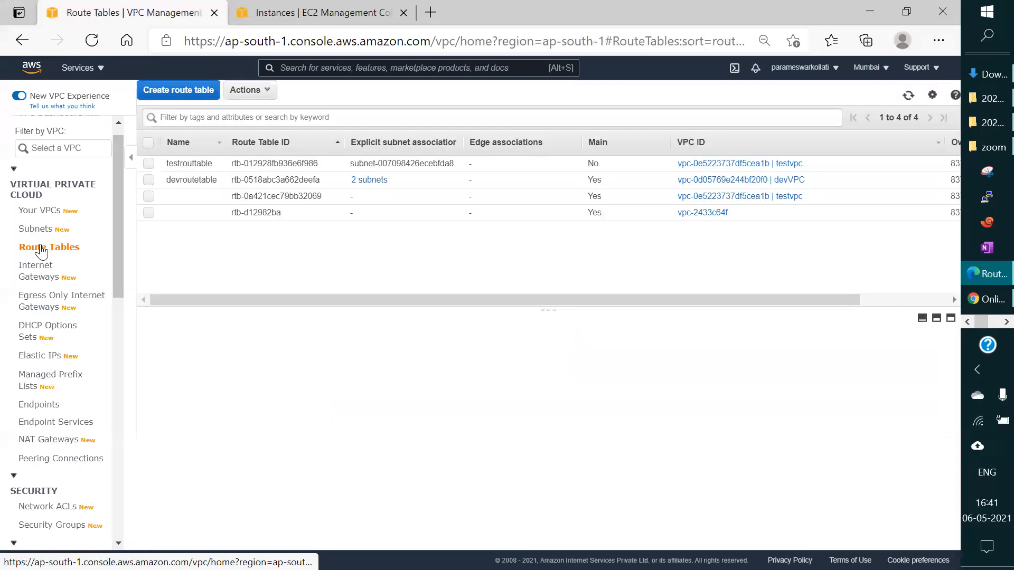
left_click(149, 180)
scroll(295, 372, "down", 2)
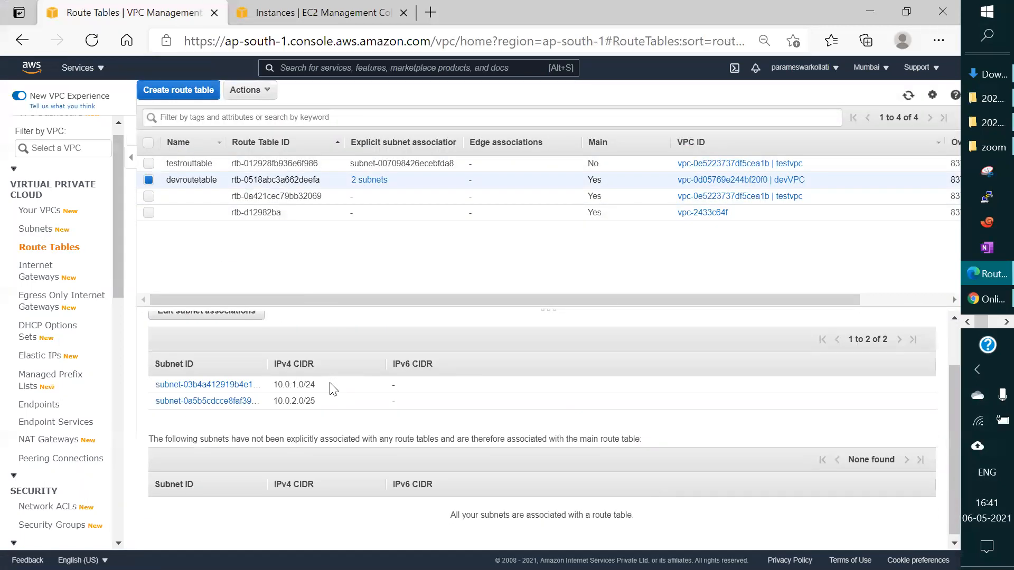
scroll(289, 374, "up", 2)
left_click(205, 369)
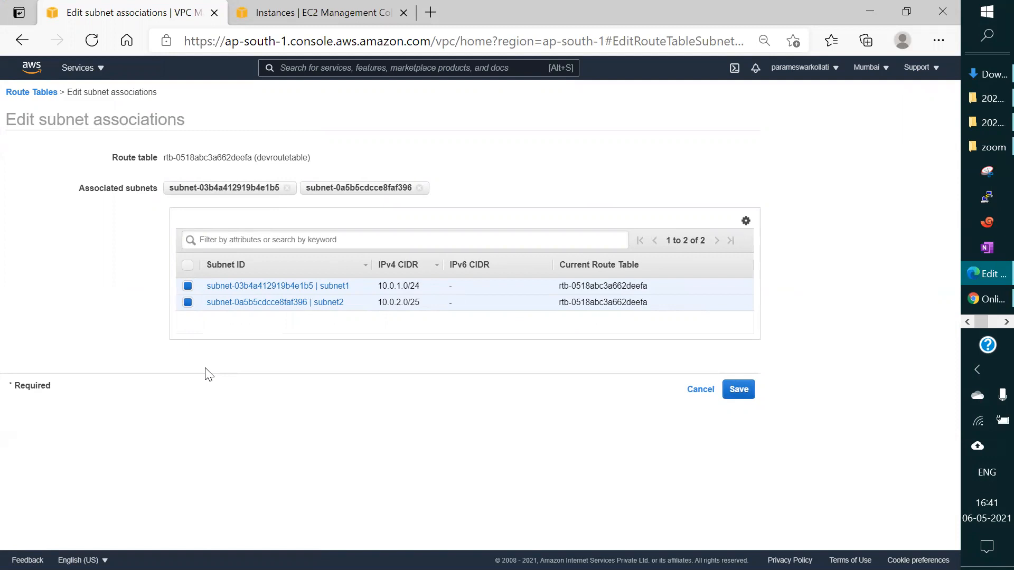
left_click(188, 302)
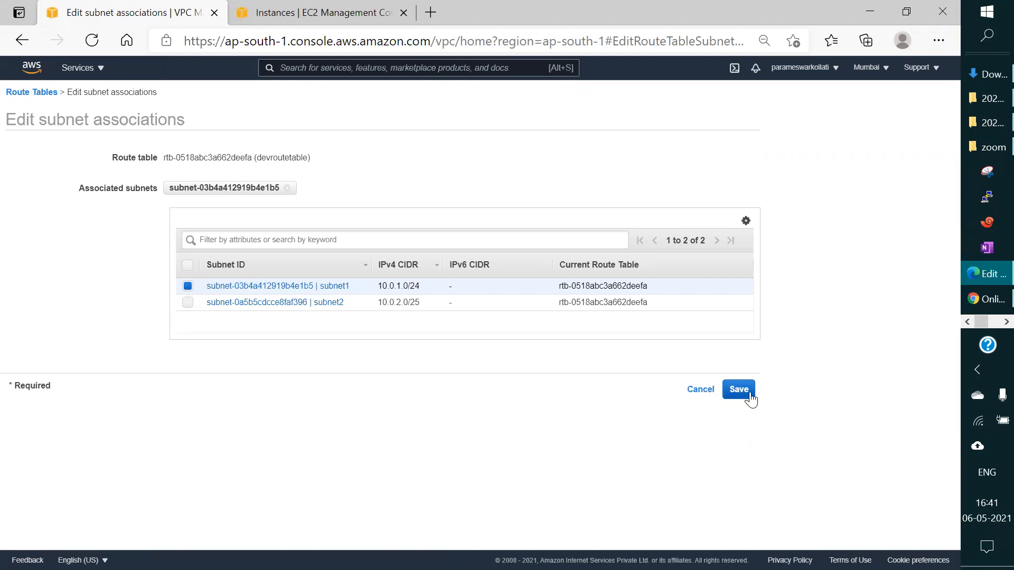
left_click(188, 302)
left_click(187, 286)
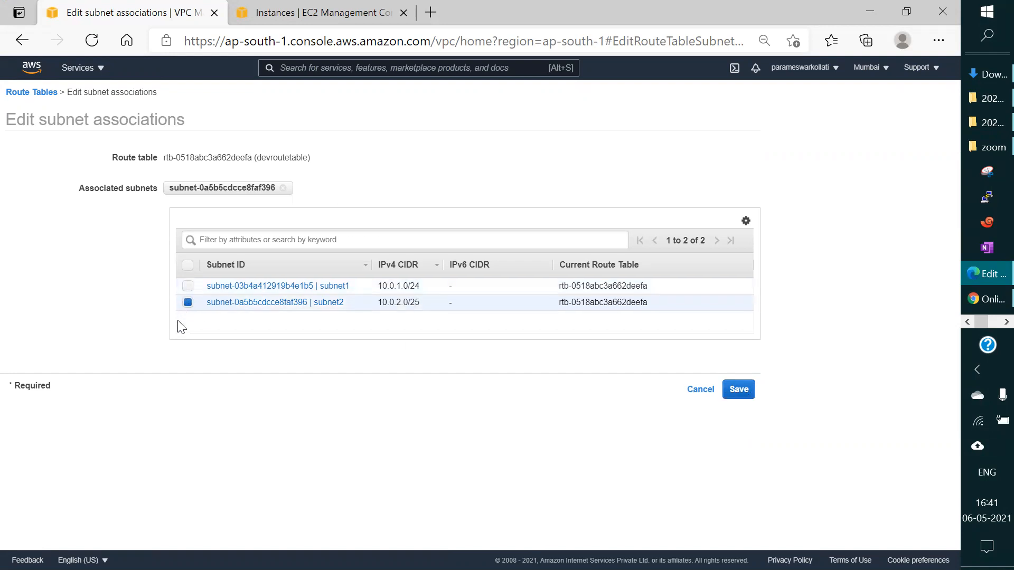
left_click(739, 389)
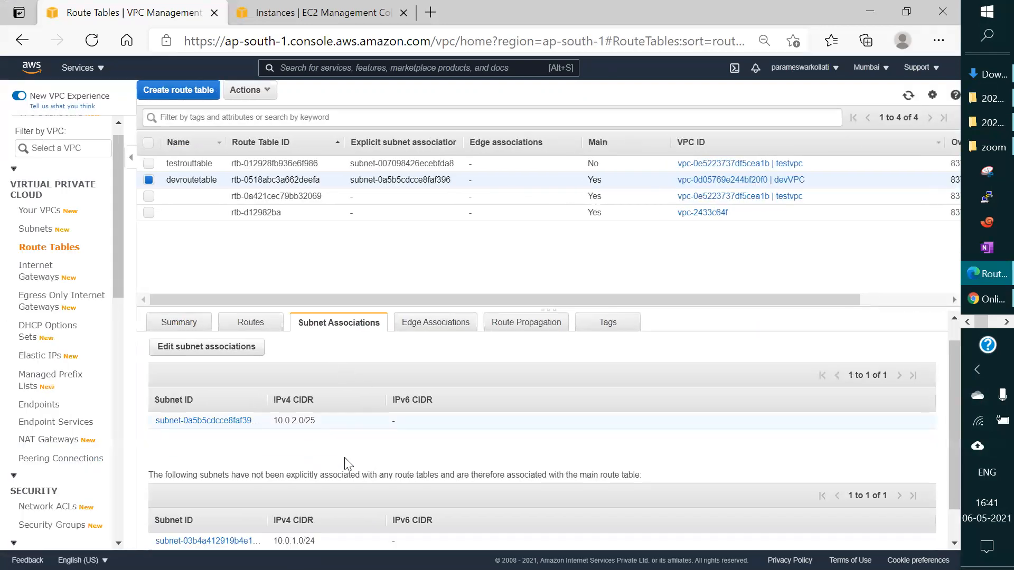
scroll(252, 462, "down", 2)
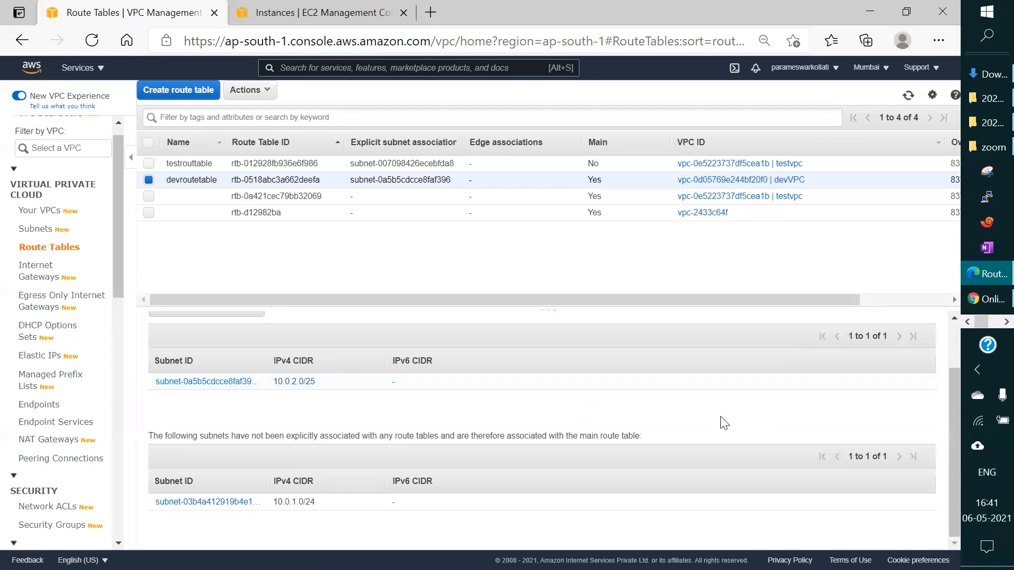
Step: Switch to the ec2-user terminal session and enter five blank lines to test whether it still responds
scroll(988, 327, "down", 5)
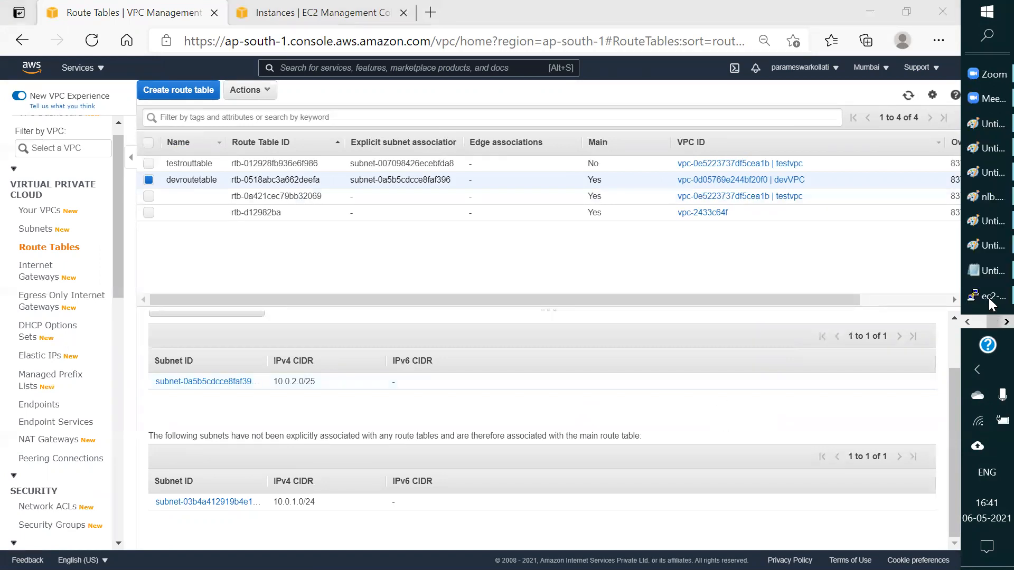
left_click(986, 295)
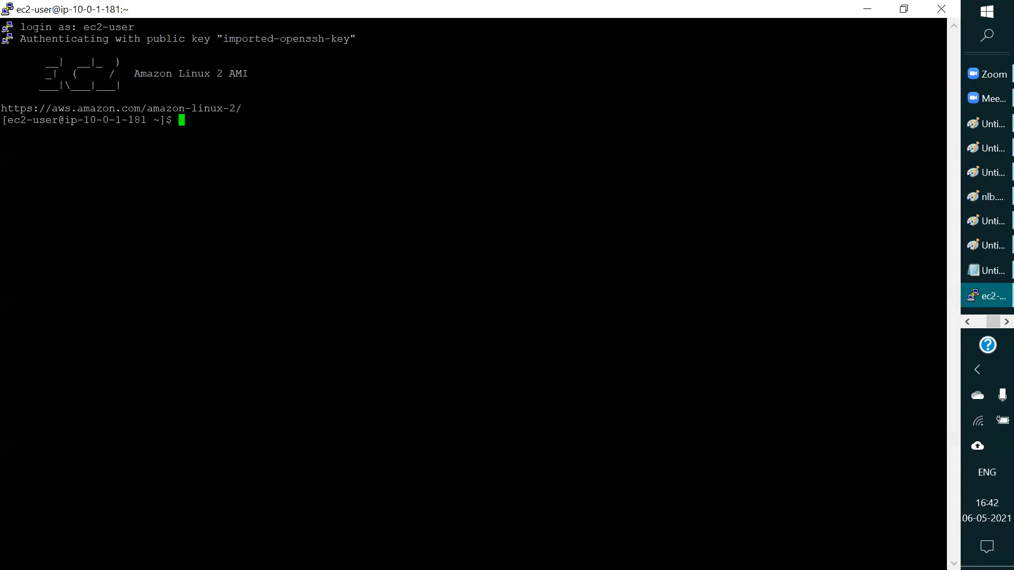
key("Return")
key("Return")
key("Return")
key("Return")
key("Return")
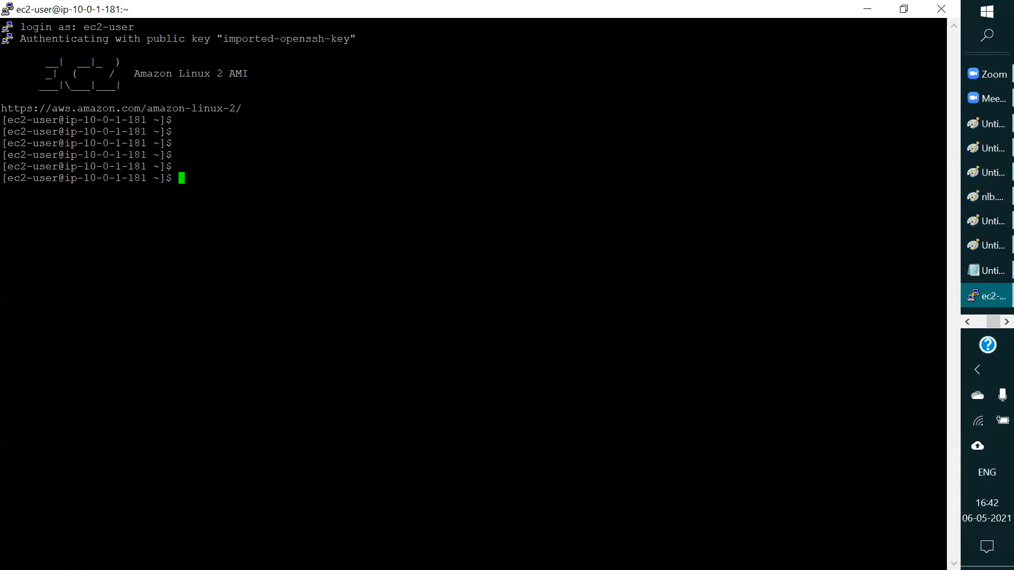
Step: Start a new PuTTY session from the terminal, with host 13.127.65.194 and devkey.ppk from Downloads as the private key file
right_click(241, 12)
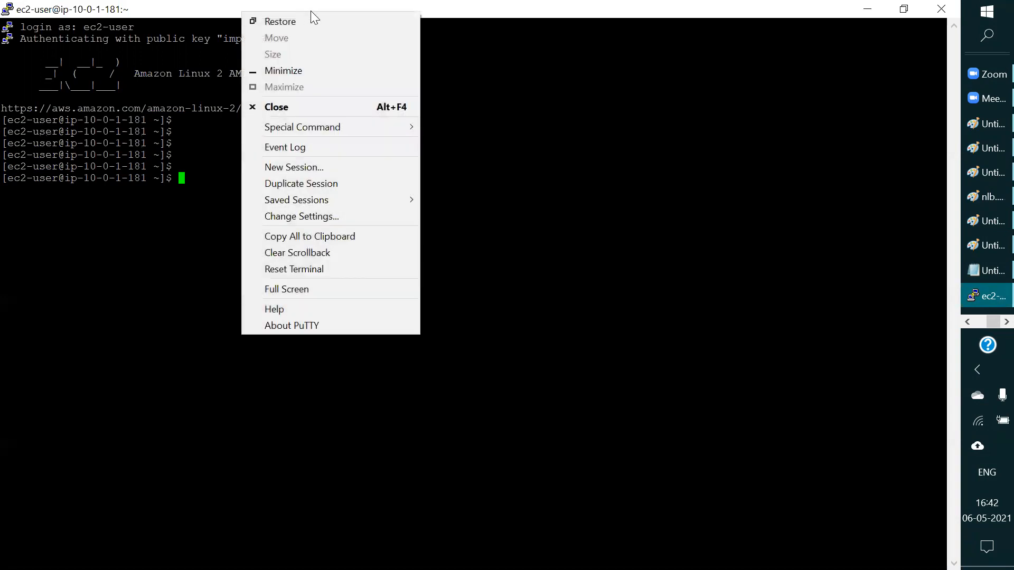
mouse_move(309, 134)
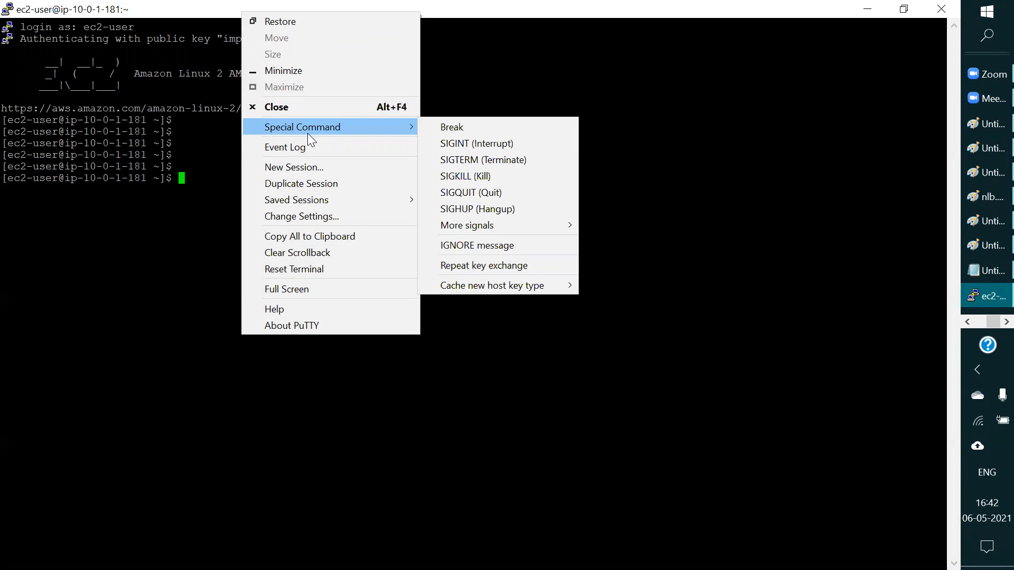
left_click(329, 168)
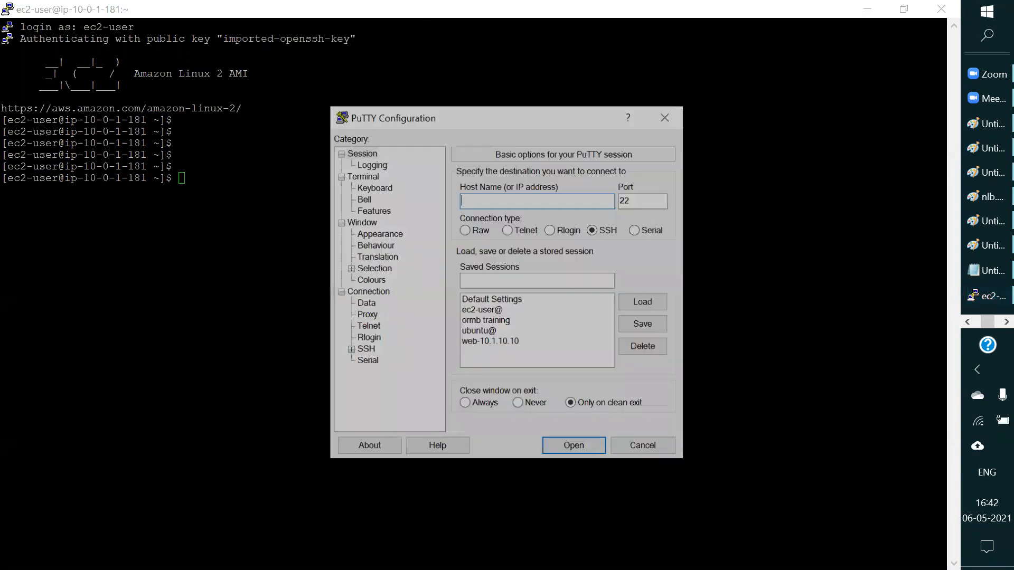
type("13.127.65.194")
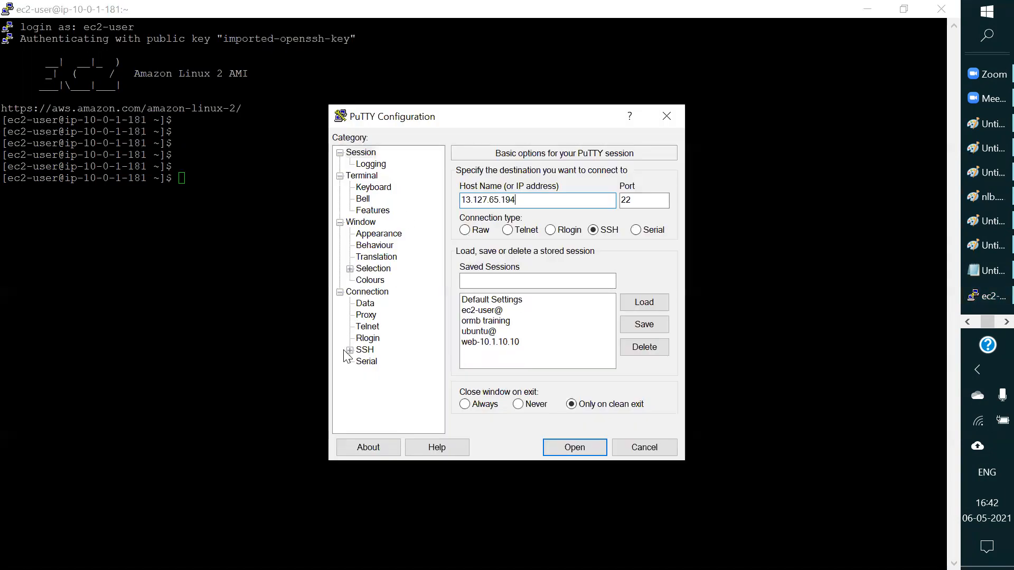
scroll(353, 355, "down", 1)
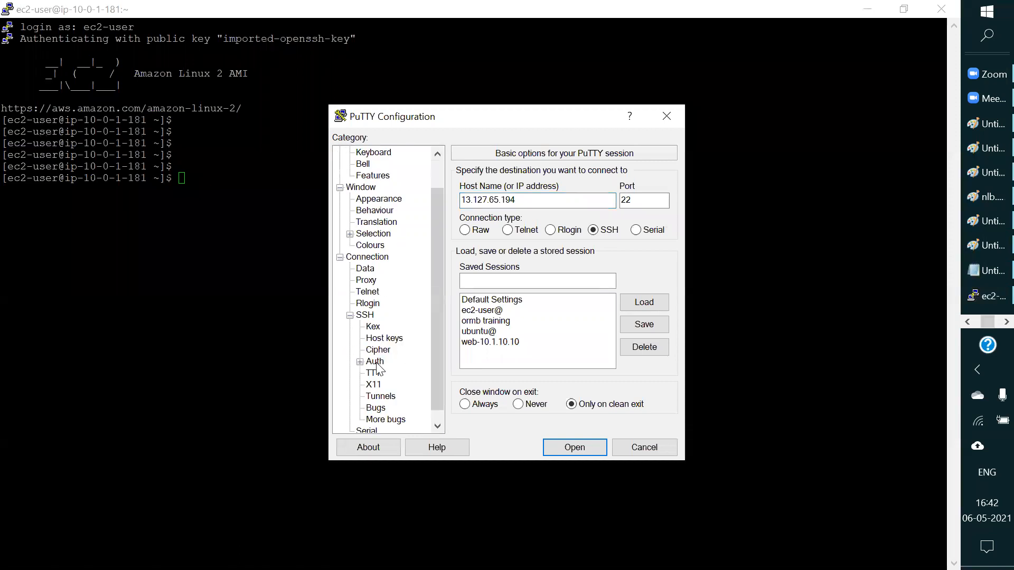
left_click(375, 362)
left_click(656, 340)
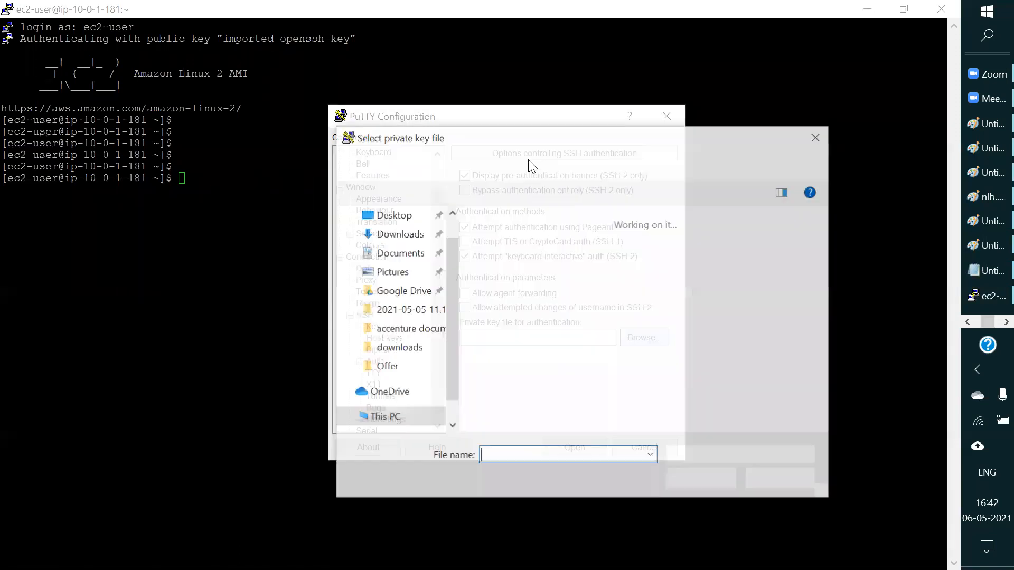
left_click(523, 246)
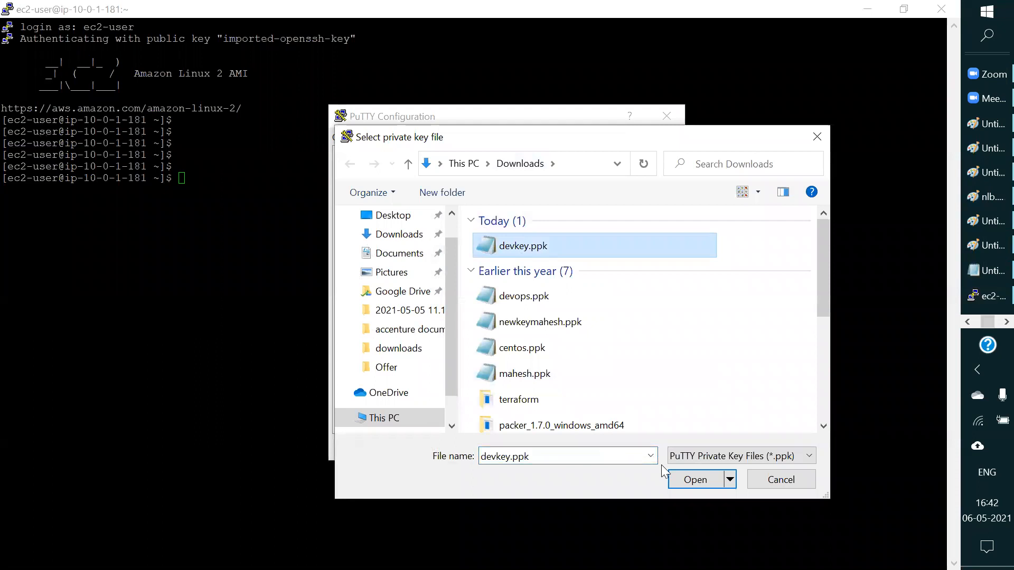
left_click(685, 485)
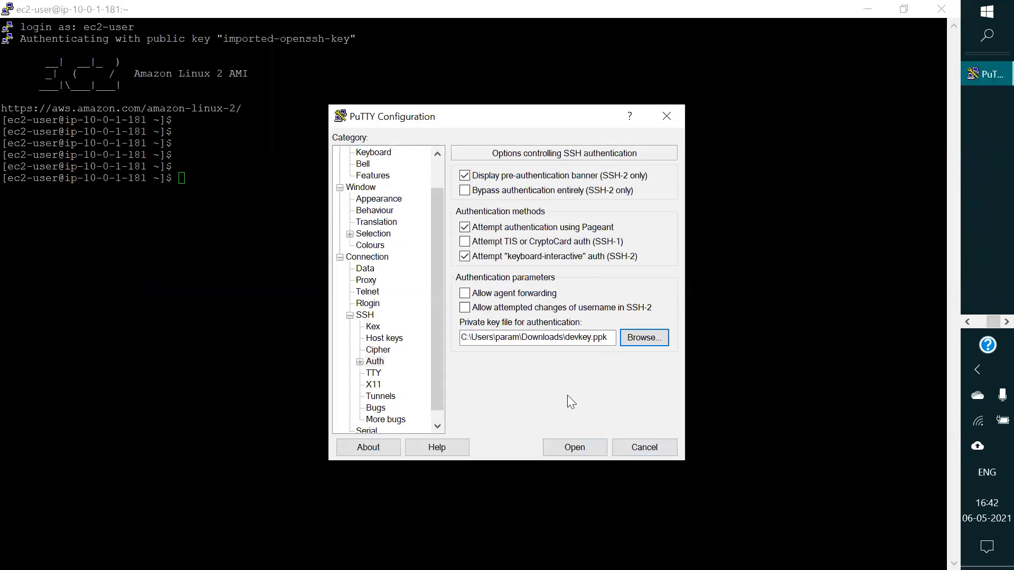
Step: Open the second SSH connection, log in as ec2-user, and minimize the new terminal window
left_click(573, 448)
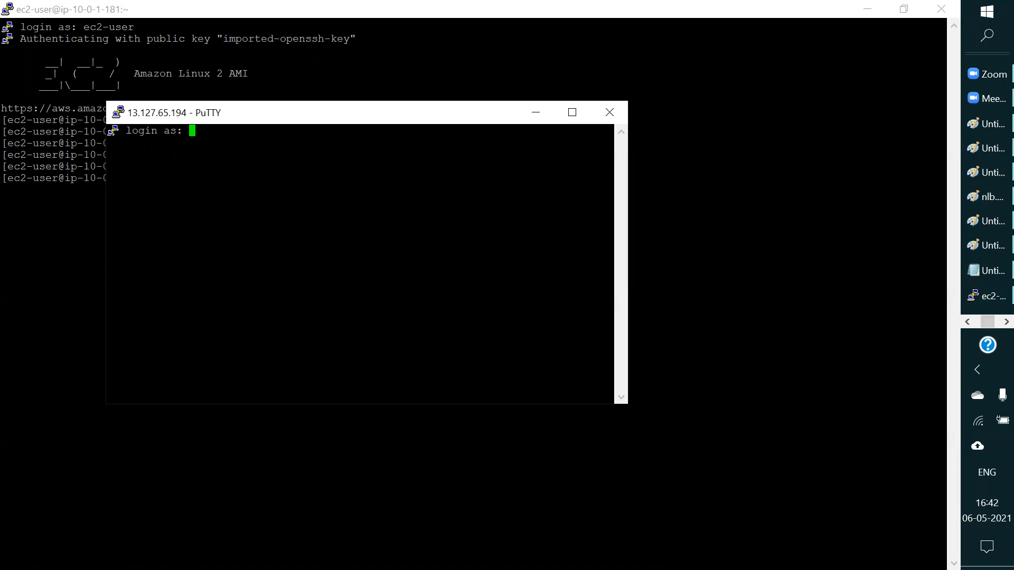
type("ec2-user")
key("Return")
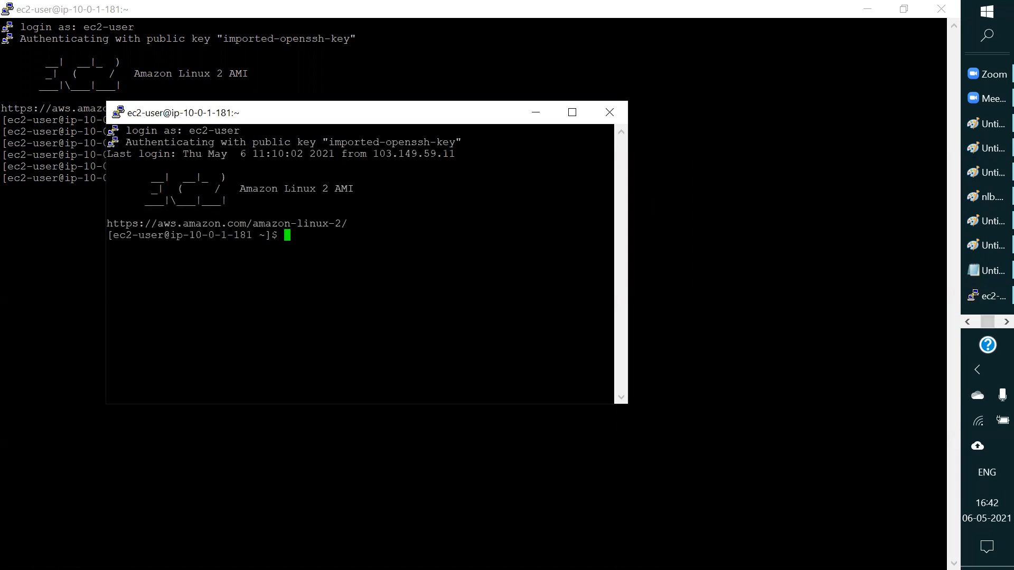
left_click(534, 112)
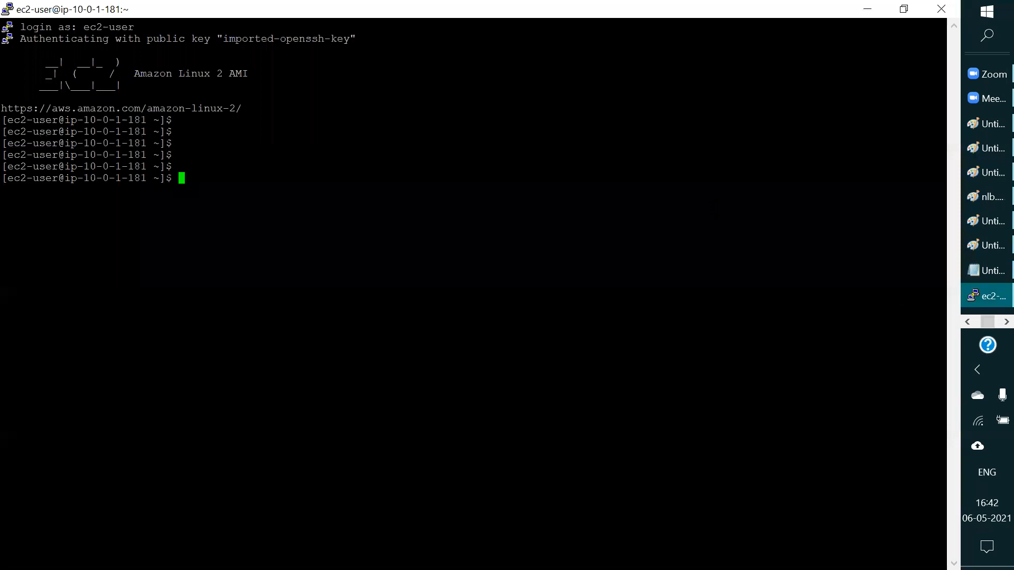
Step: Switch to the browser, review devroutetable's explicit and implicit subnet associations, and bring up the VPC drawing in Paint
left_click(967, 322)
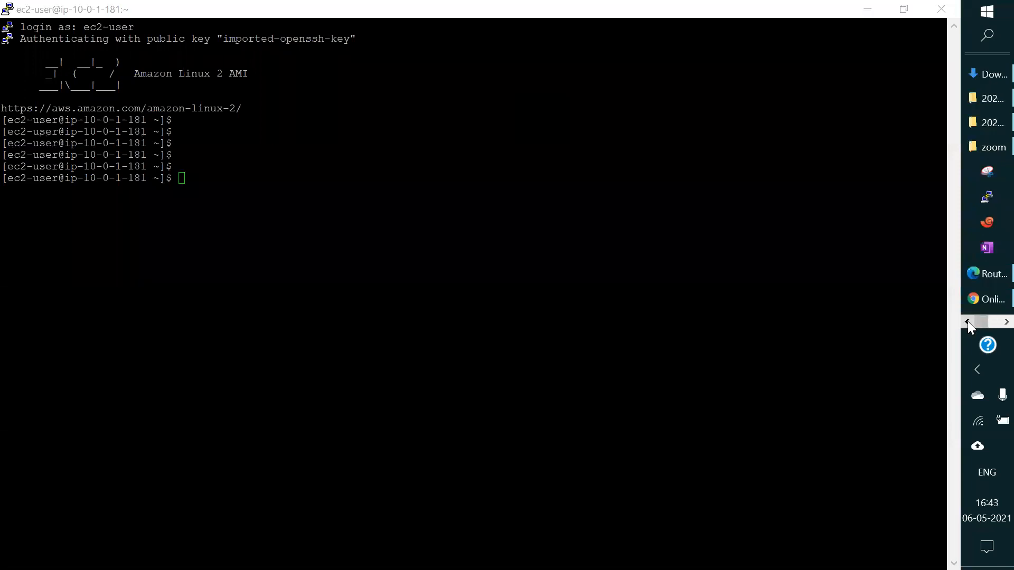
left_click(982, 281)
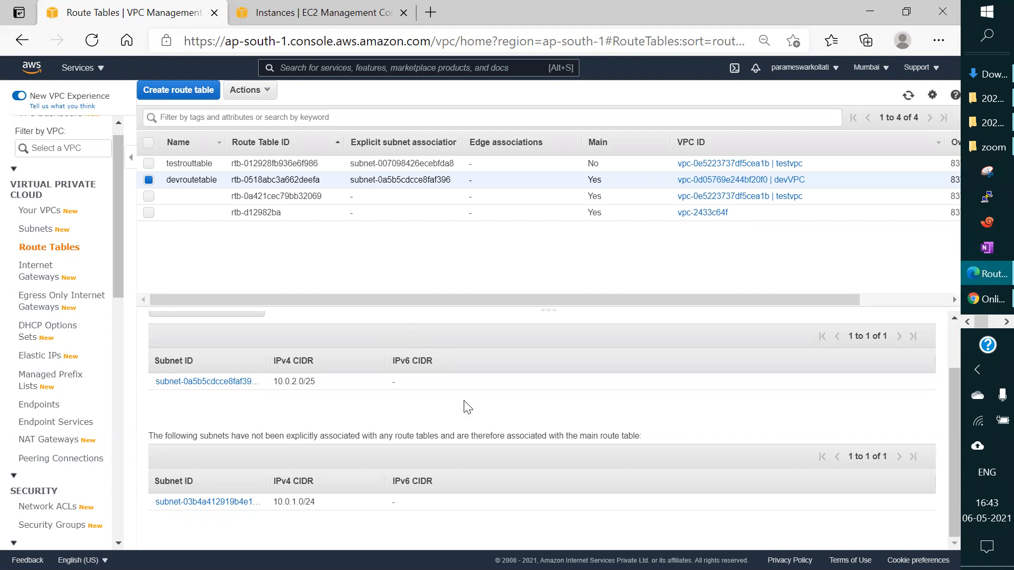
scroll(222, 391, "up", 2)
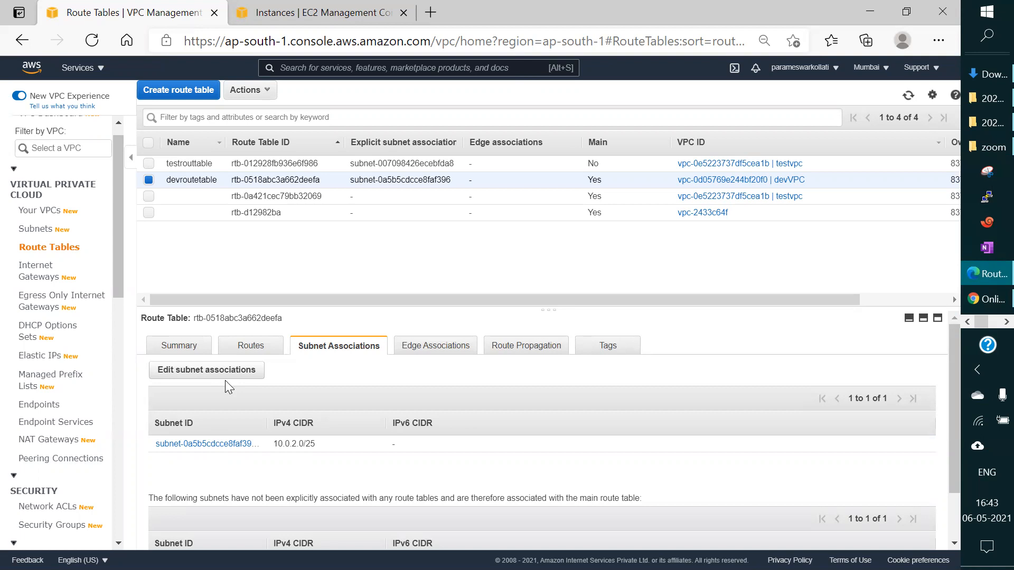
scroll(217, 386, "down", 1)
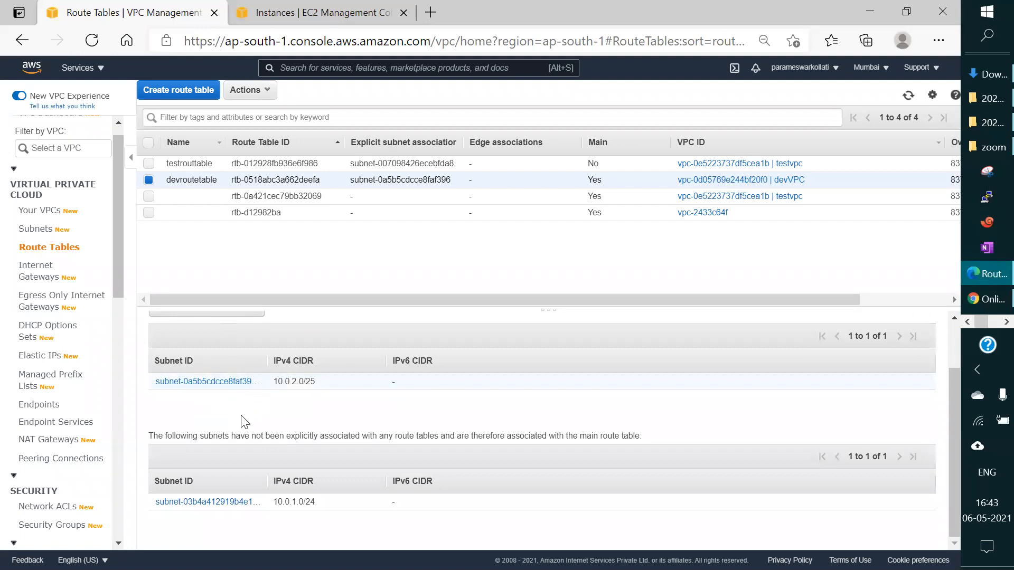
scroll(244, 420, "up", 1)
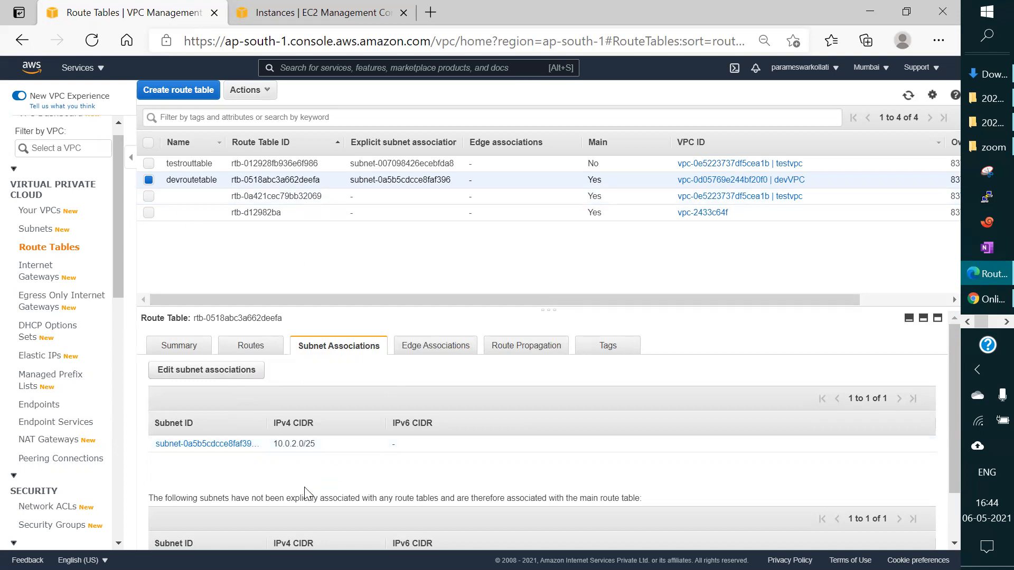
scroll(302, 486, "down", 1)
scroll(301, 483, "up", 1)
scroll(299, 486, "down", 1)
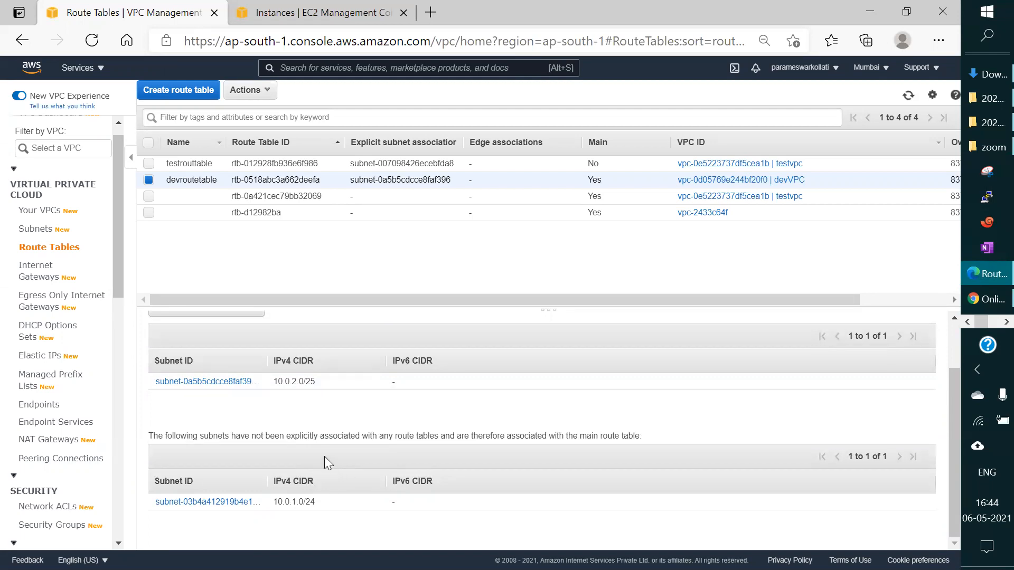
scroll(317, 434, "up", 1)
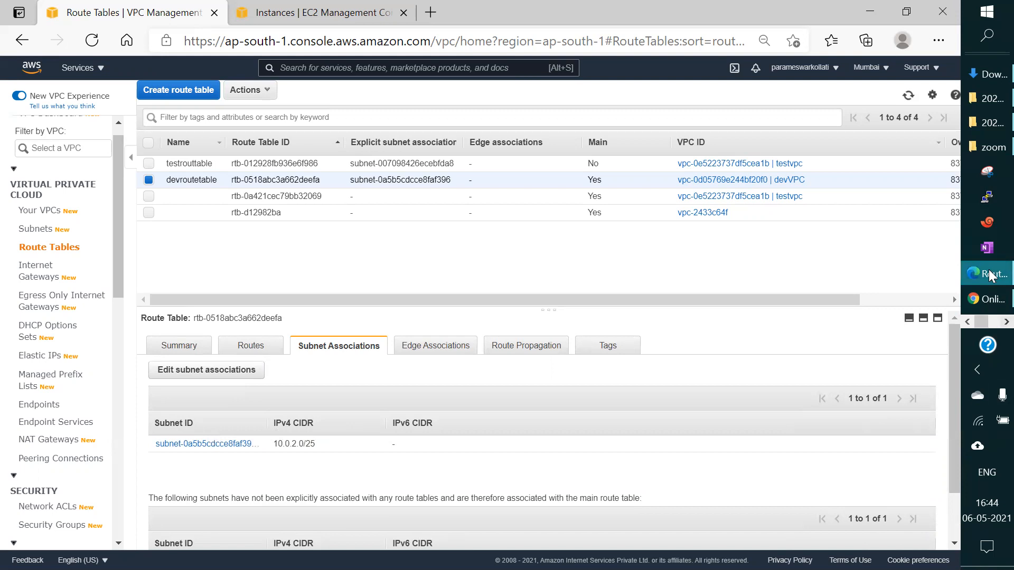
left_click(989, 321)
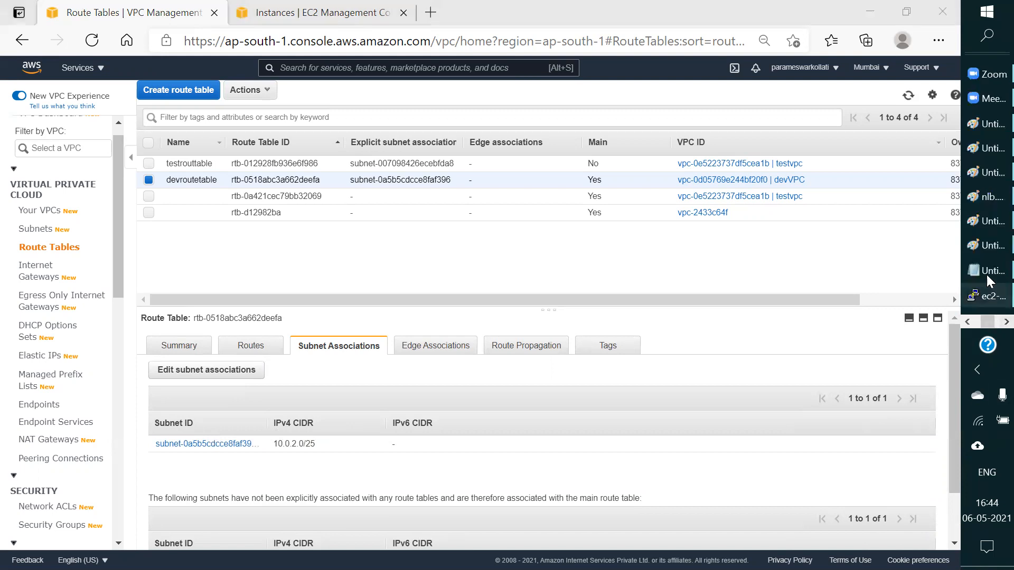
left_click(981, 230)
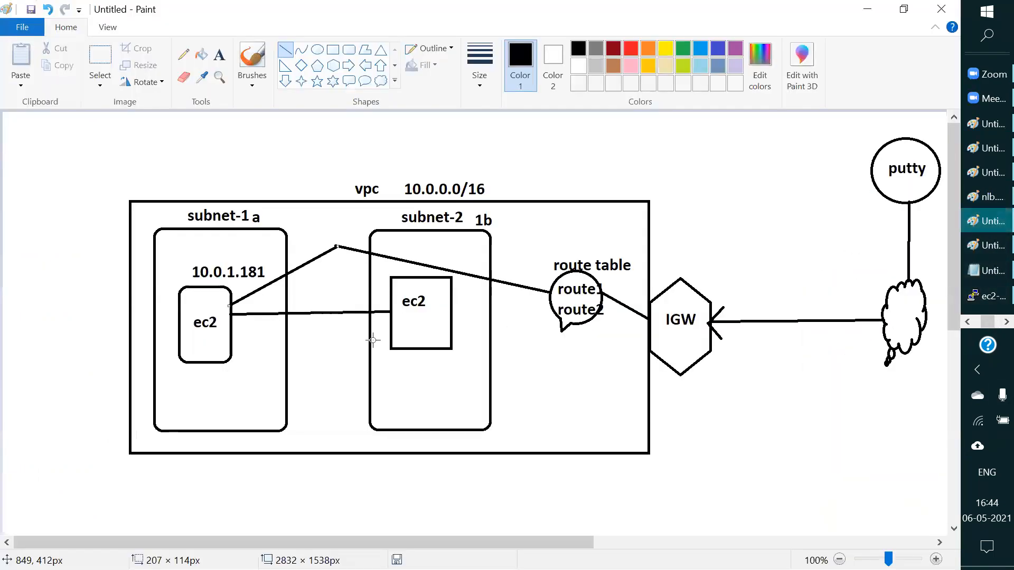